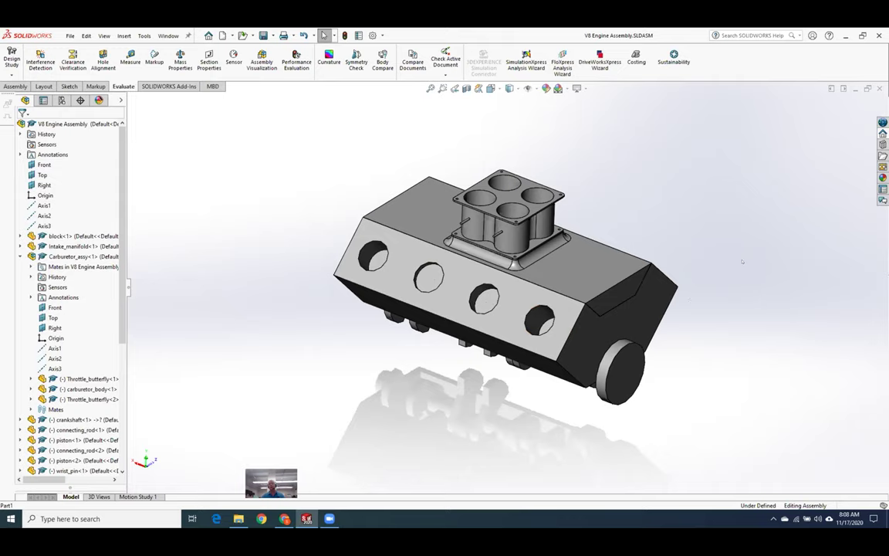
- Close the V8 engine assembly, open the recent file Backhoe_assy.SLDASM and dismiss its open summary
key(ctrl+w)
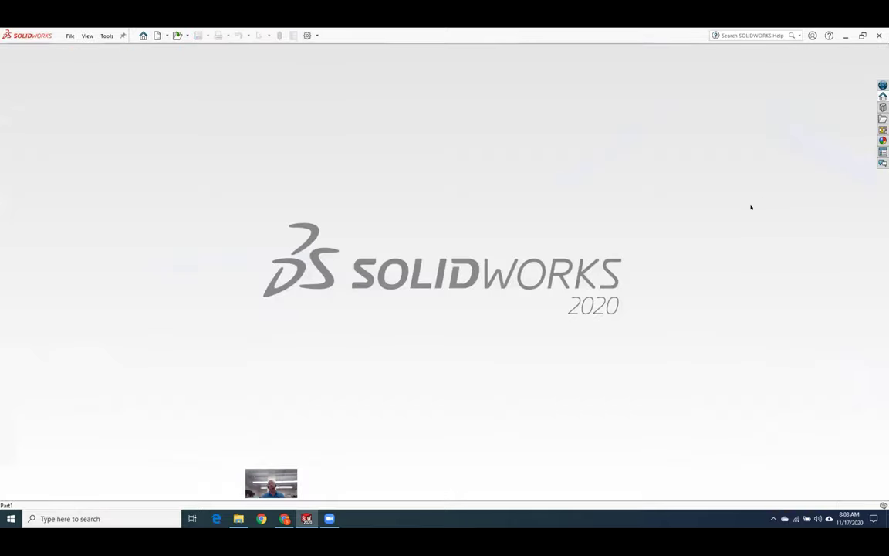
click(70, 35)
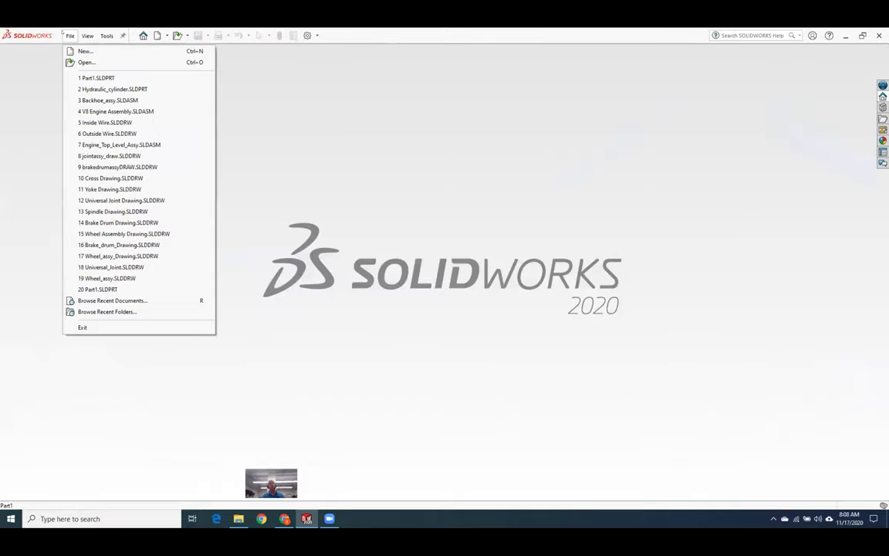
click(110, 101)
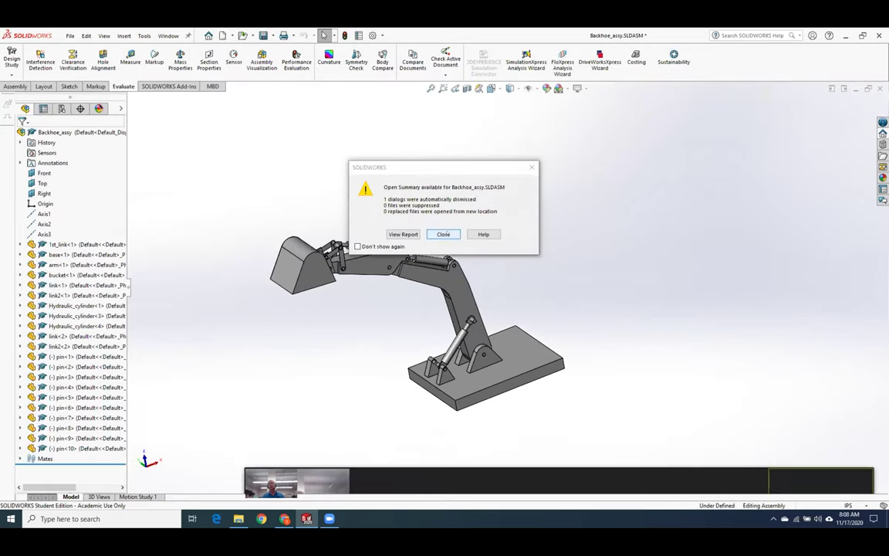
click(443, 234)
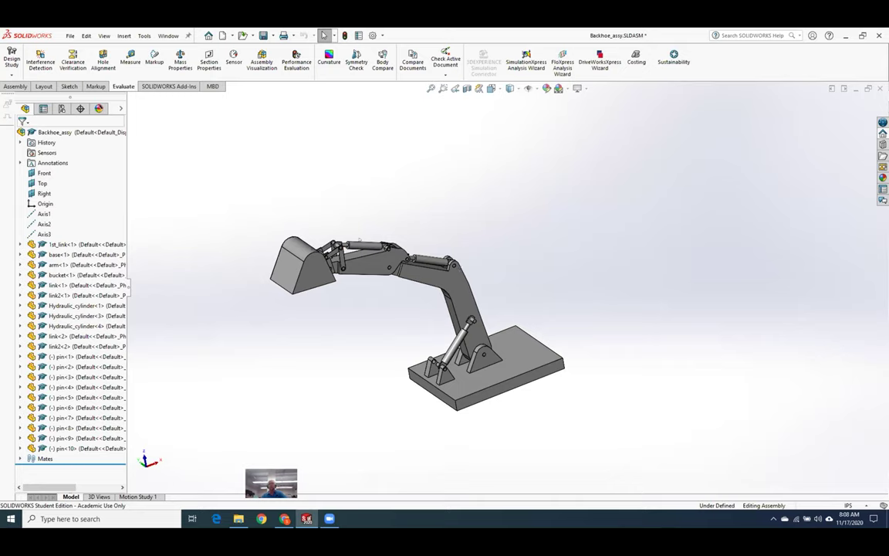
- Open the hydraulic cylinder nearest the bucket as its own part document from the backhoe assembly
right_click(359, 244)
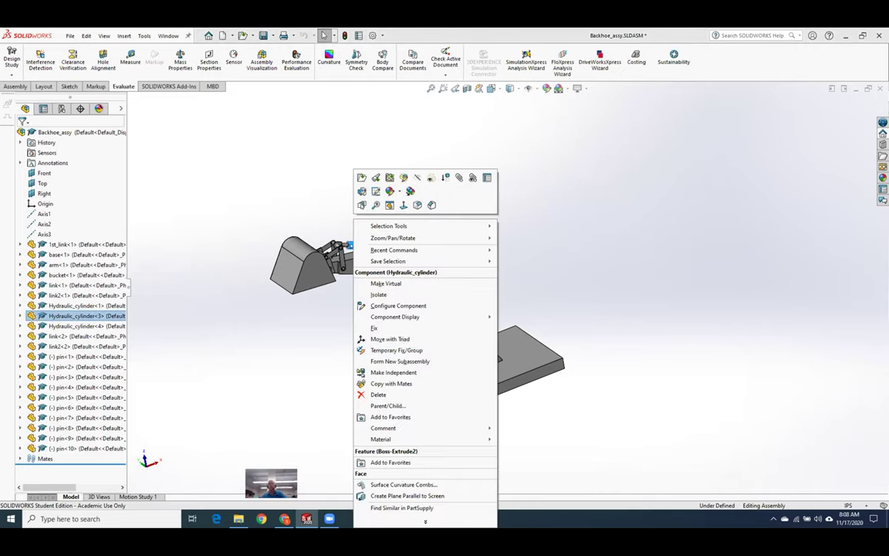
click(361, 178)
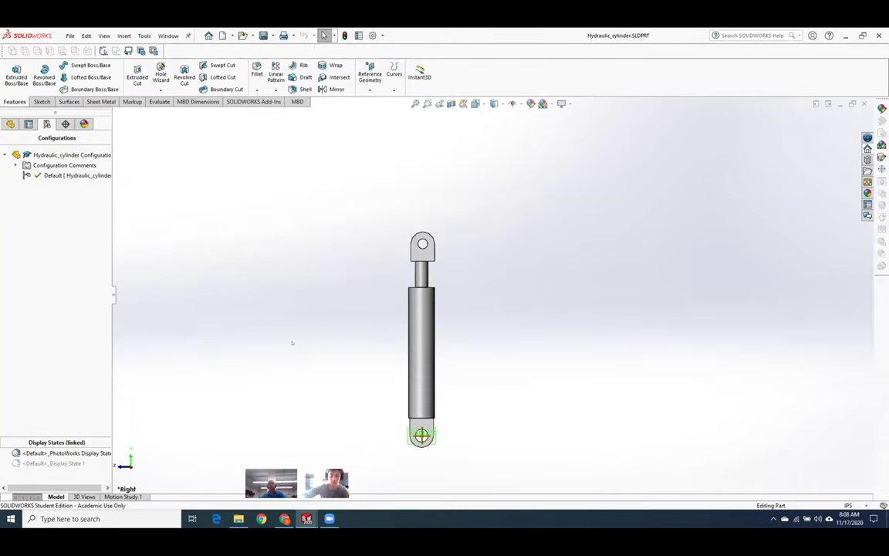
scroll(365, 322, up, 2)
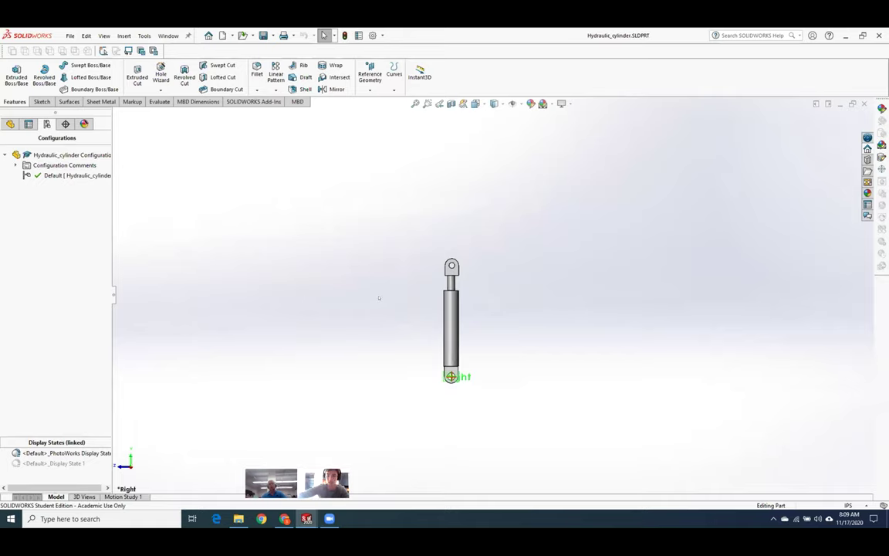
key(f)
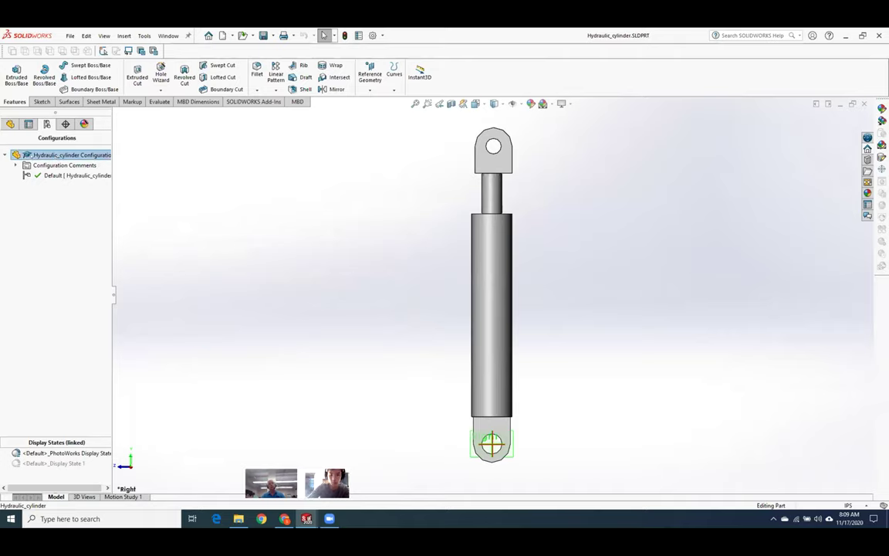
- Add a configuration named 12in_extension to the hydraulic cylinder part
right_click(70, 156)
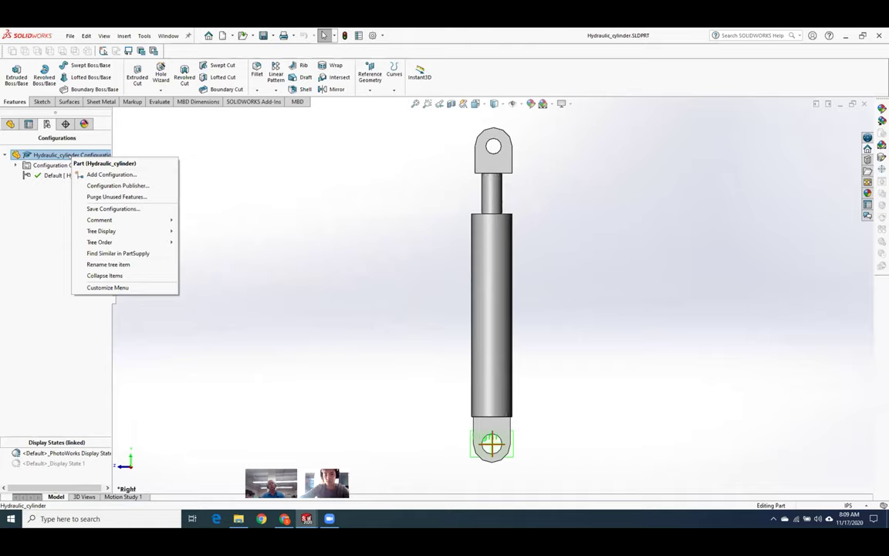
click(100, 173)
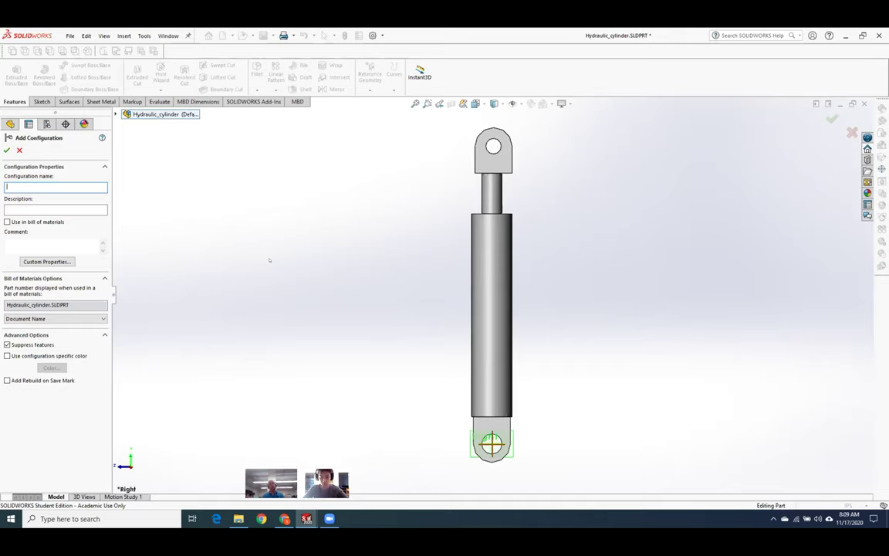
text(12in_extension)
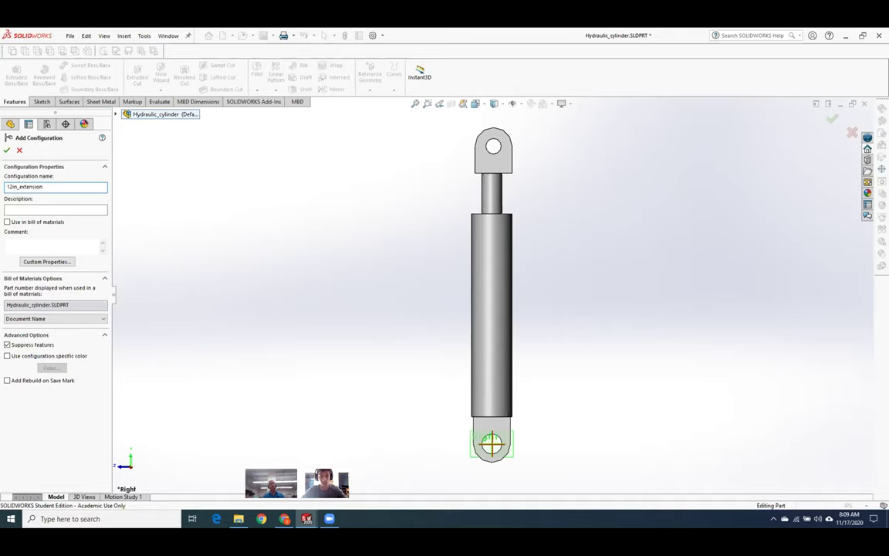
click(7, 150)
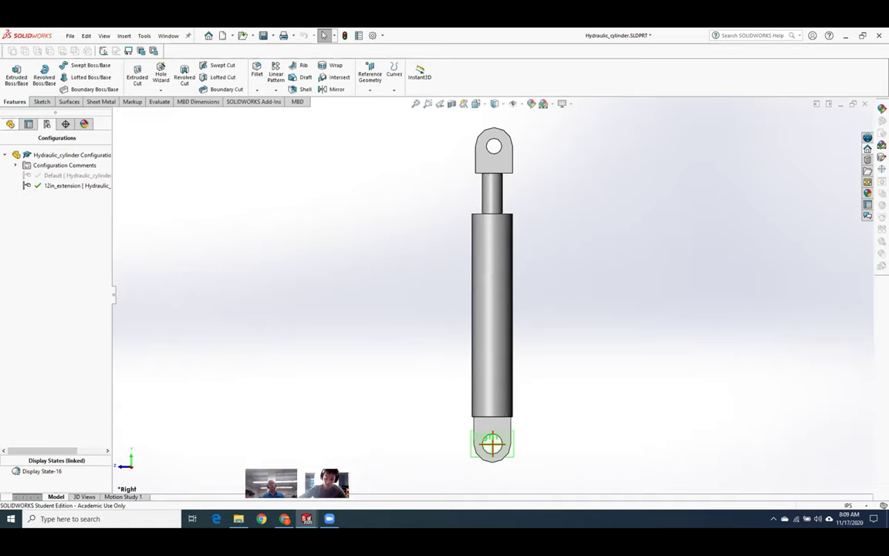
- Set the rod's Cylinder_Extension_Length extrusion depth to 12 in for this configuration only
click(10, 123)
click(498, 194)
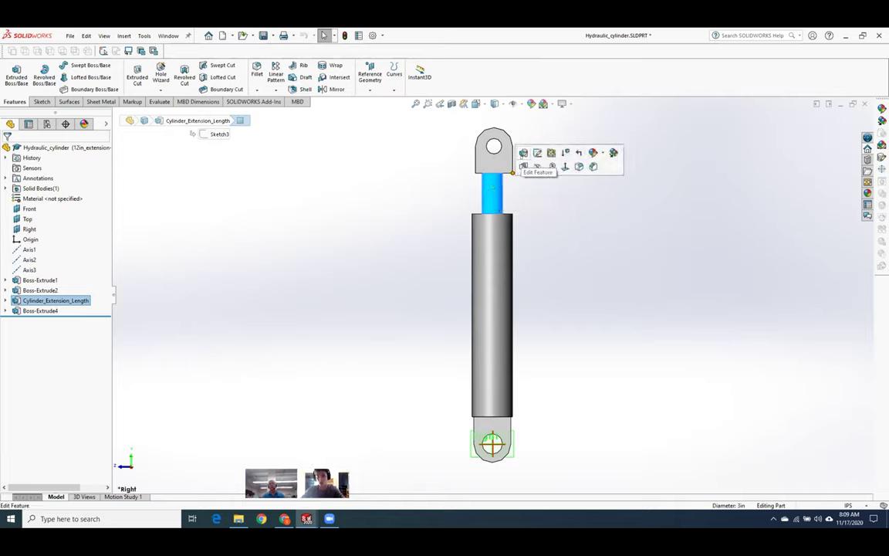
click(524, 167)
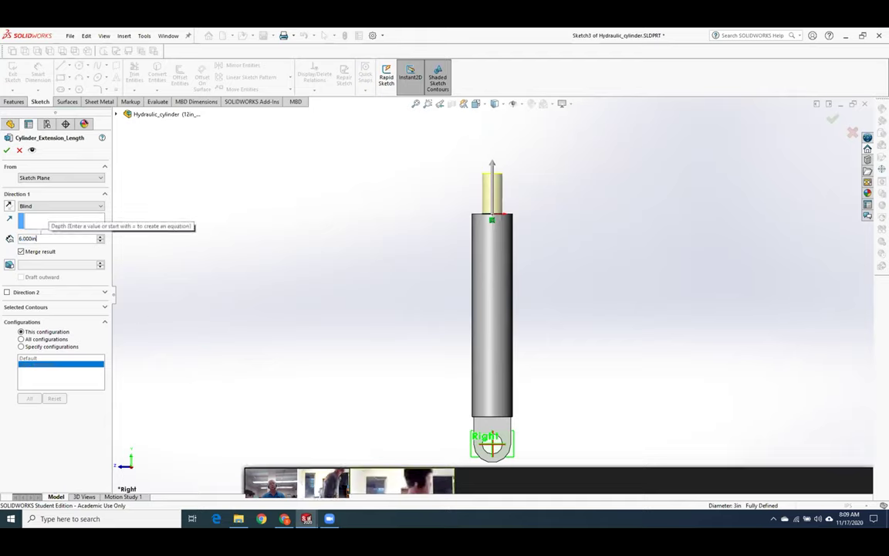
key(BackSpace)
key(BackSpace)
key(BackSpace)
key(BackSpace)
key(BackSpace)
key(BackSpace)
key(BackSpace)
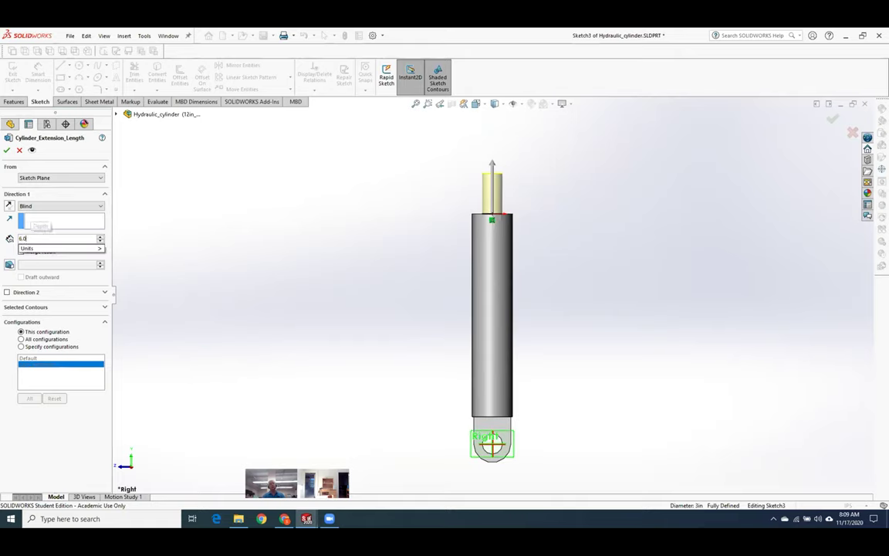
text(=)
key(BackSpace)
text(12in)
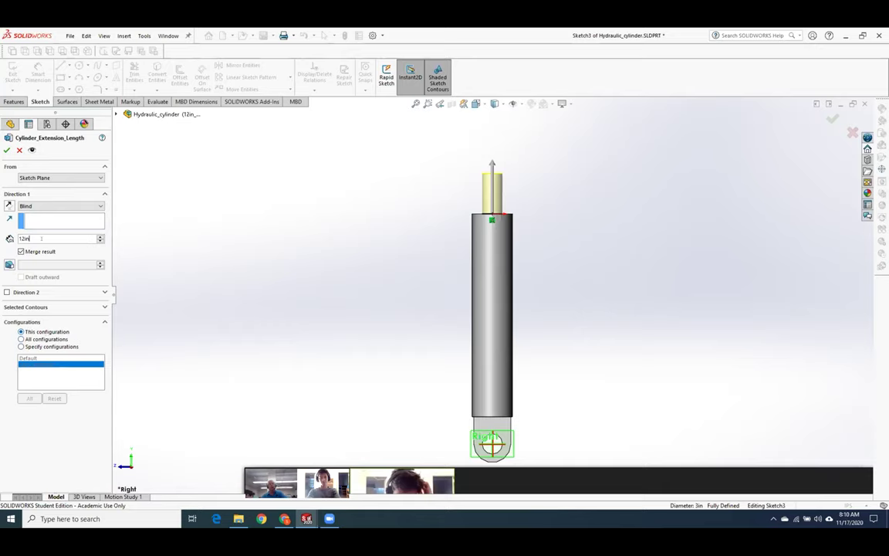
click(6, 149)
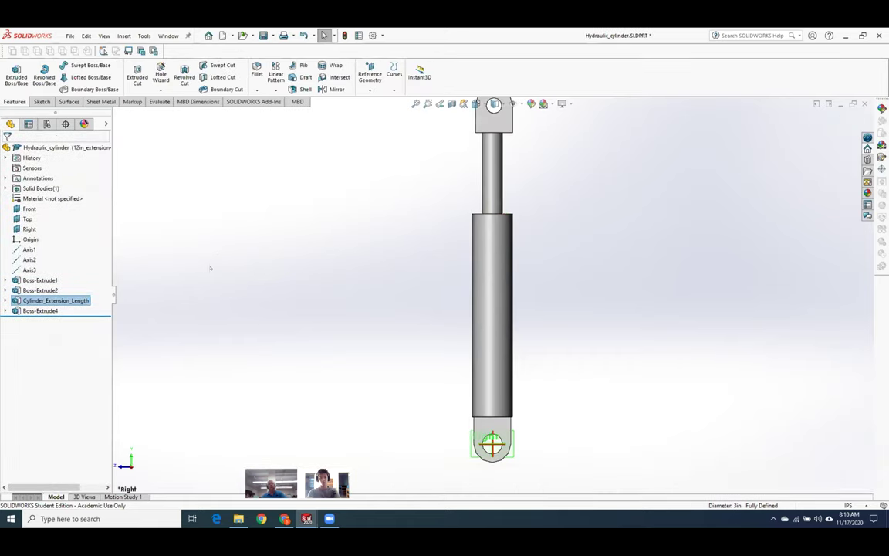
- Add another configuration named 6in_extension to the hydraulic cylinder part
key(f)
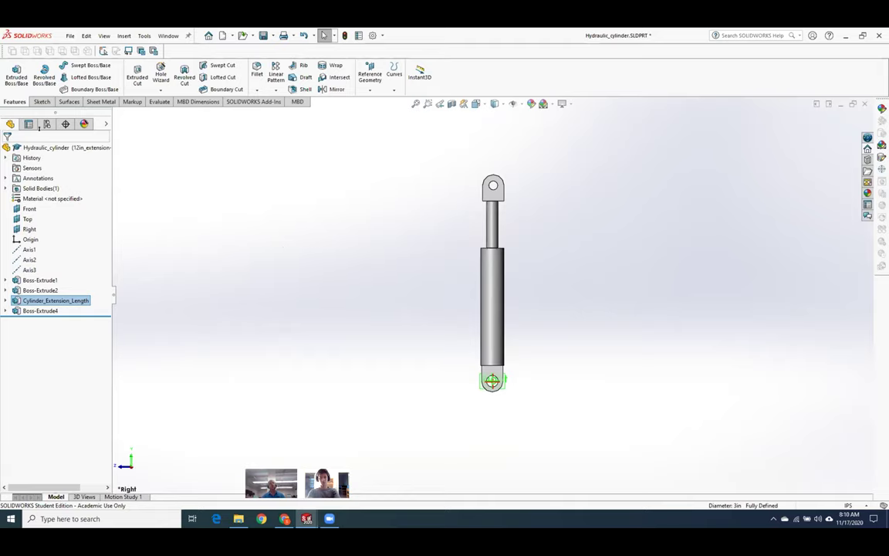
click(46, 124)
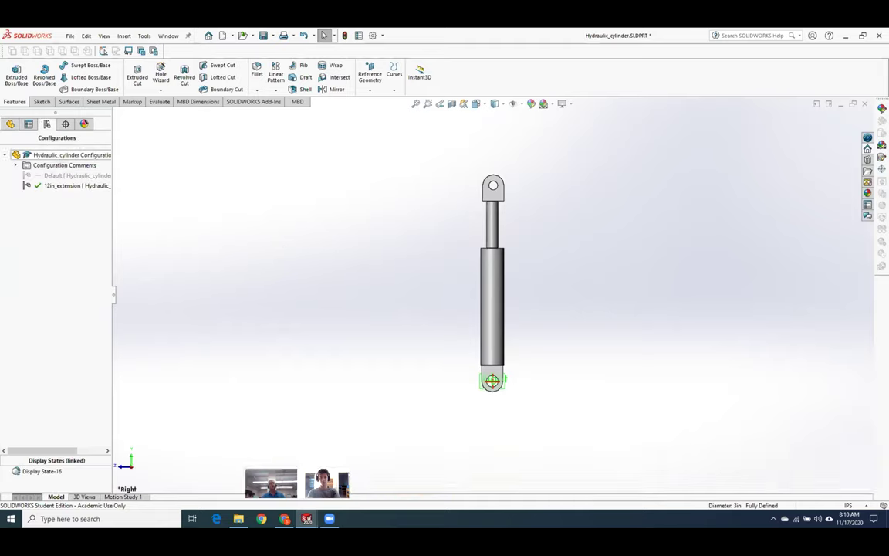
right_click(69, 155)
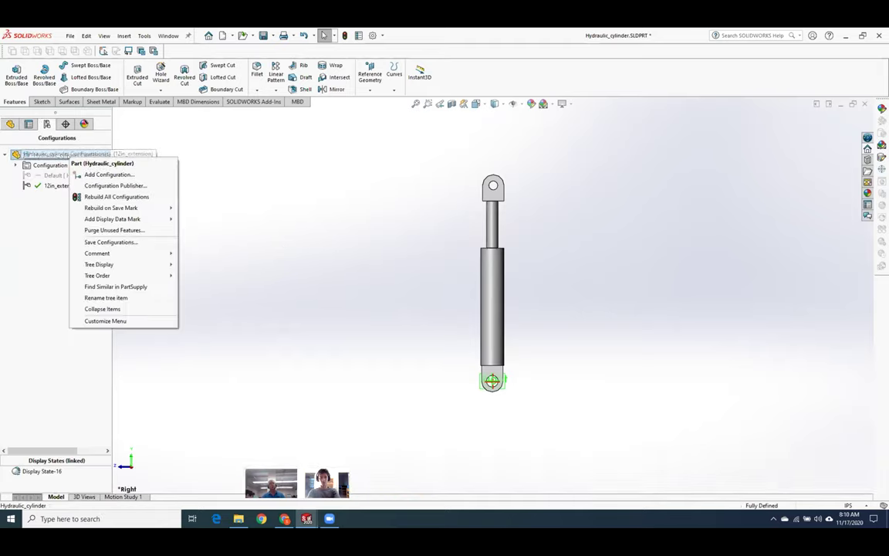
click(104, 174)
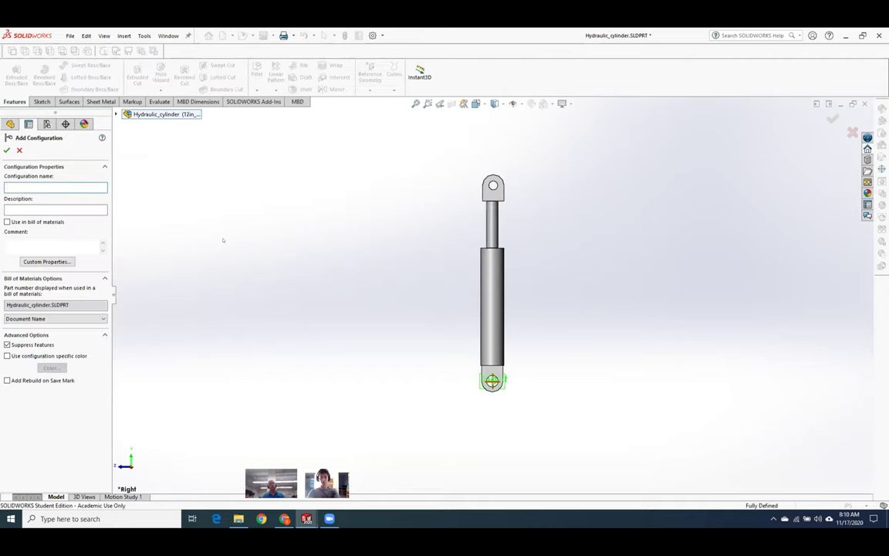
text(6in_extension)
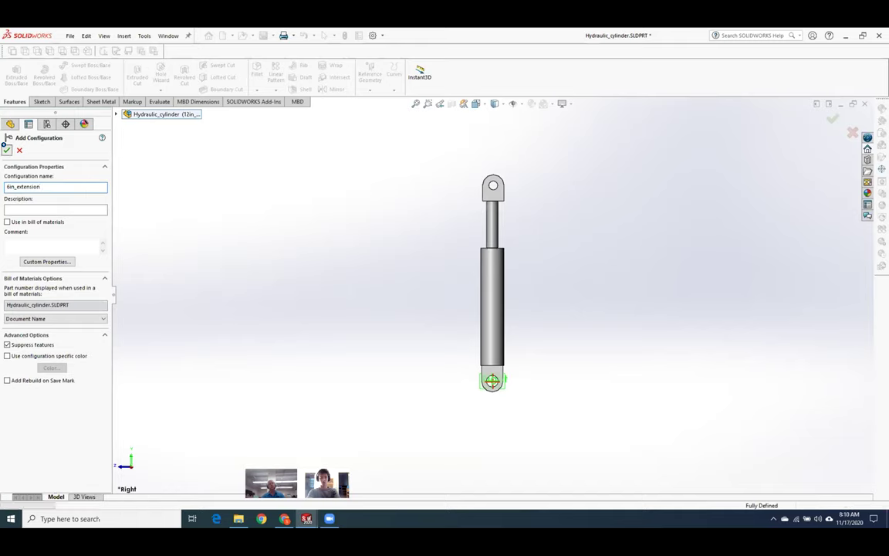
click(7, 150)
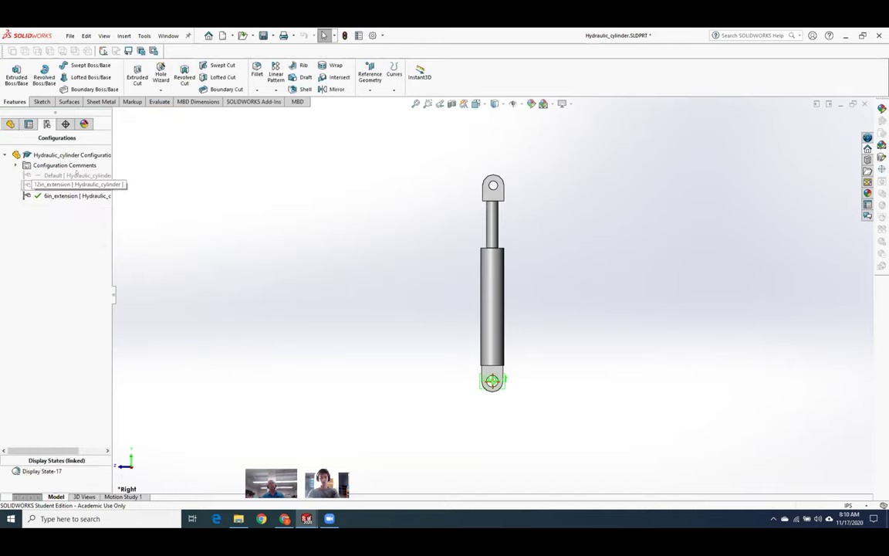
- Set the Cylinder_Extension_Length extrusion depth to 6 in for the 6in_extension configuration only
click(10, 124)
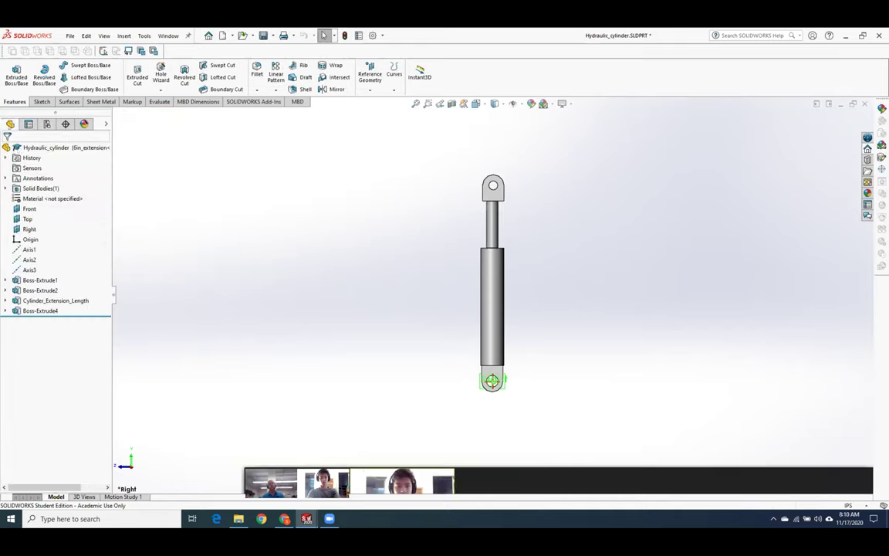
right_click(73, 301)
click(94, 270)
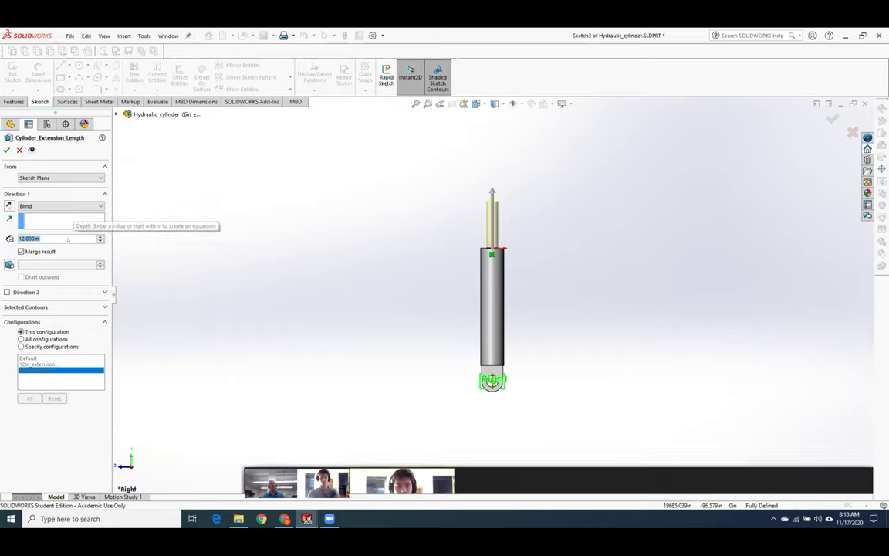
text(6in)
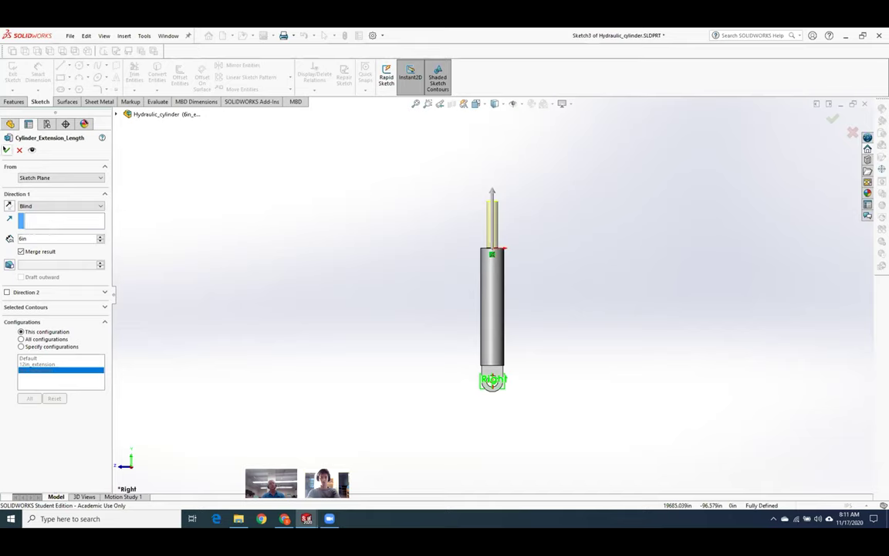
click(7, 150)
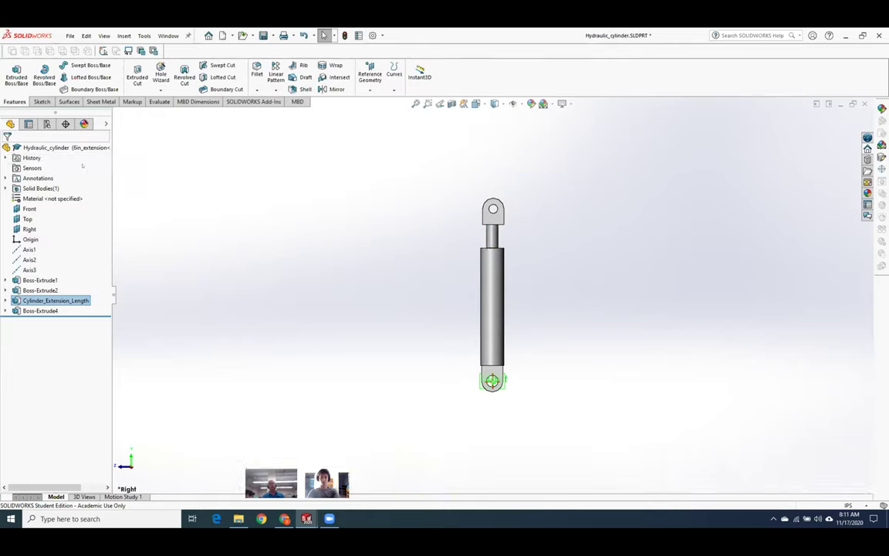
- Add a further configuration named 24in_extension to the hydraulic cylinder part
click(46, 123)
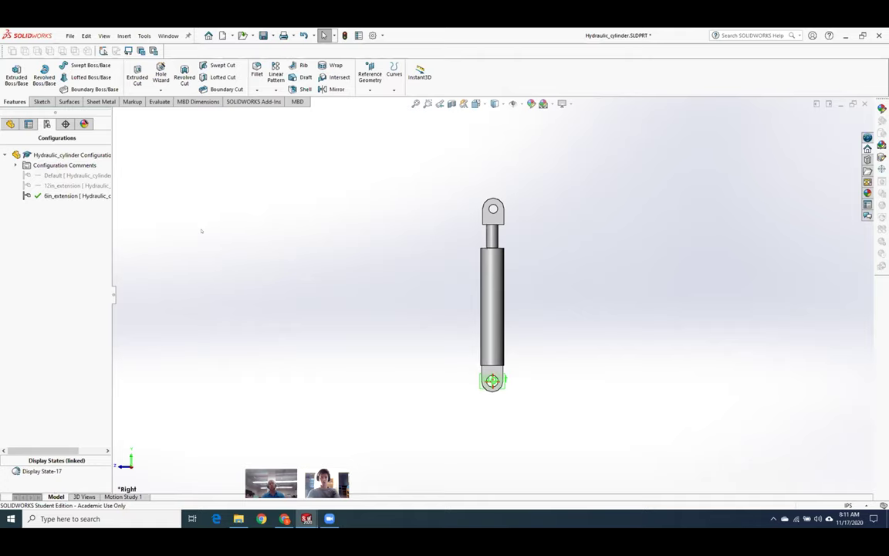
right_click(71, 154)
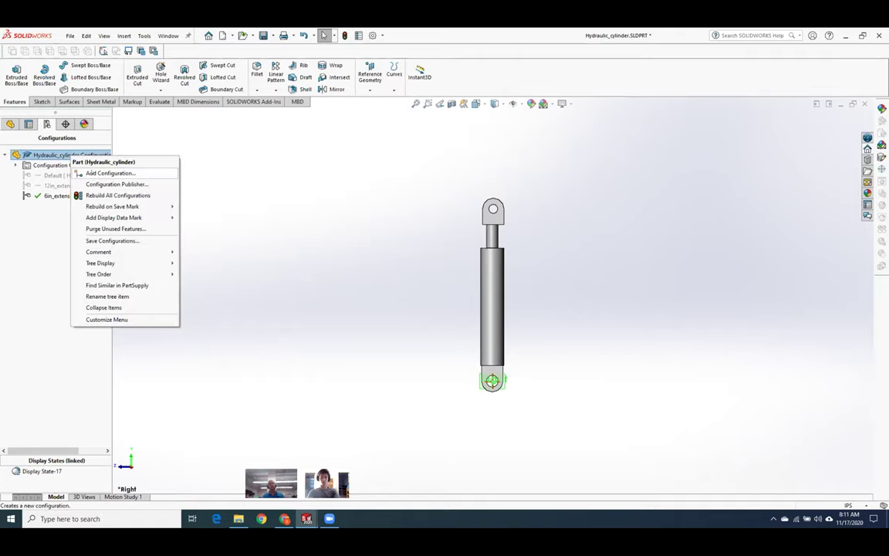
click(92, 171)
text(24in_)
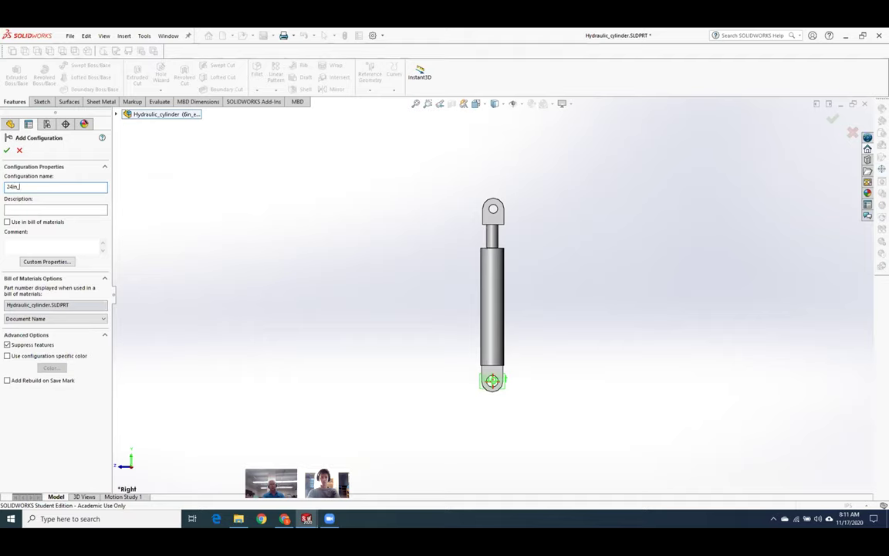
text(extension)
key(Return)
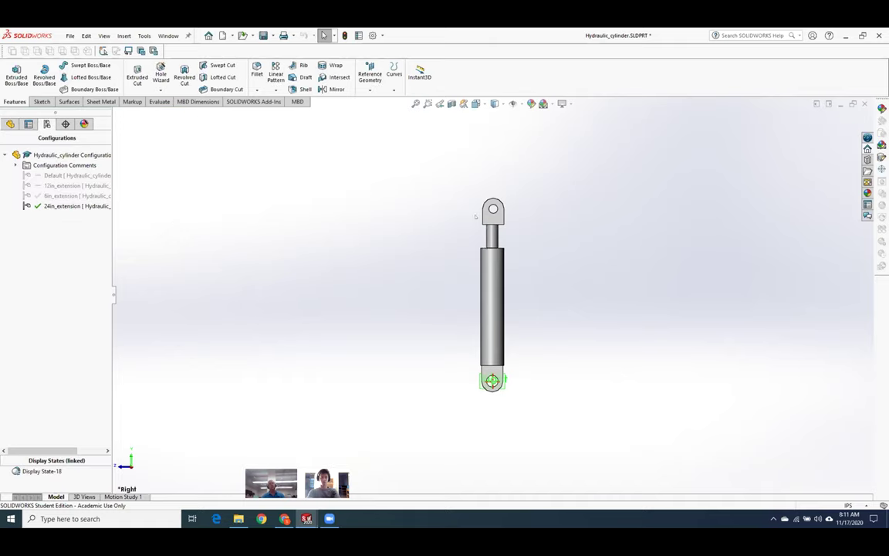
- Set the rod's extrusion depth to 24 in for the 24in_extension configuration only, keeping that configuration active
click(496, 232)
click(518, 192)
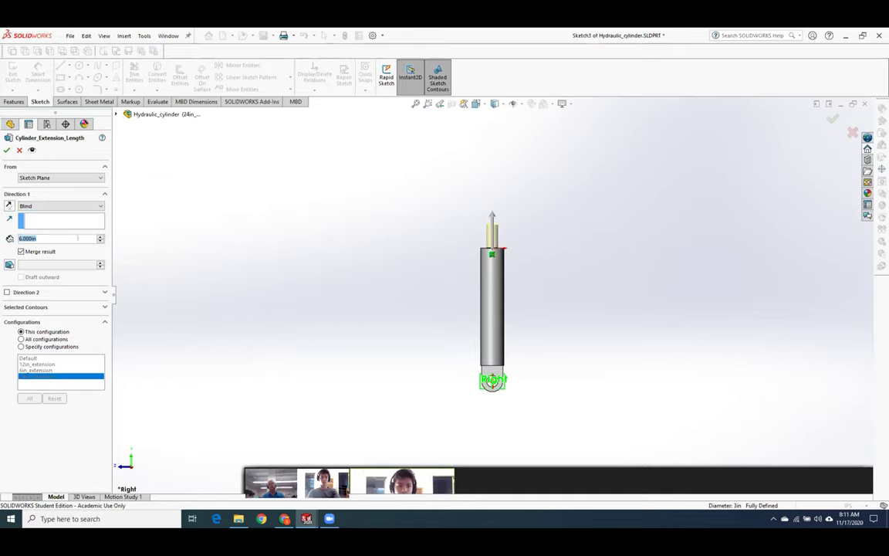
text(24in)
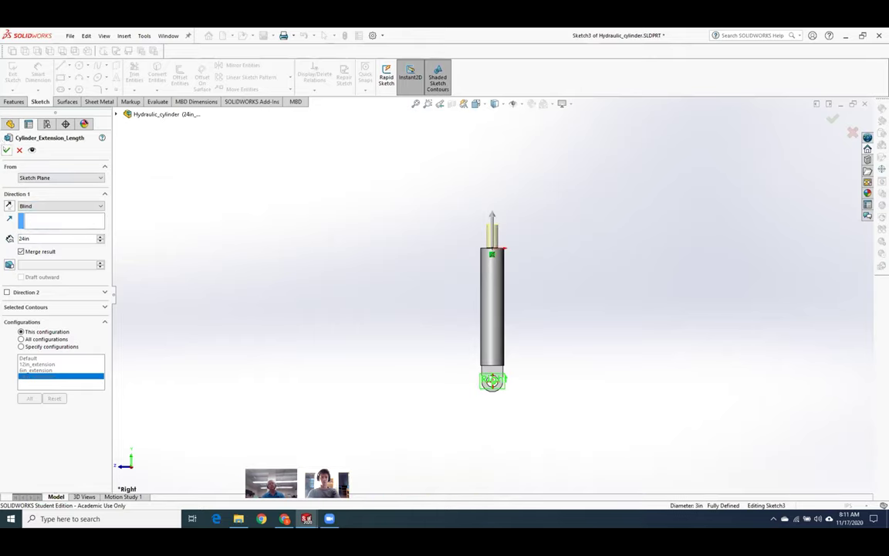
key(Return)
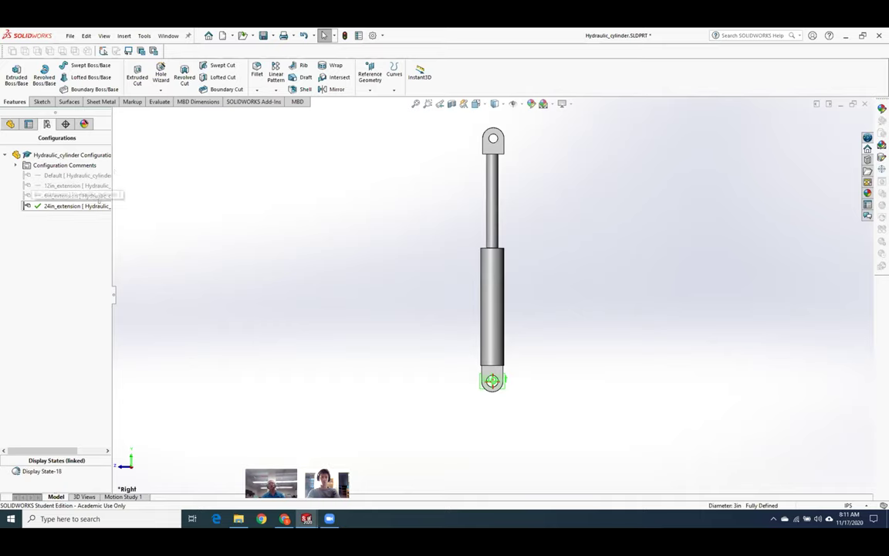
double_click(99, 204)
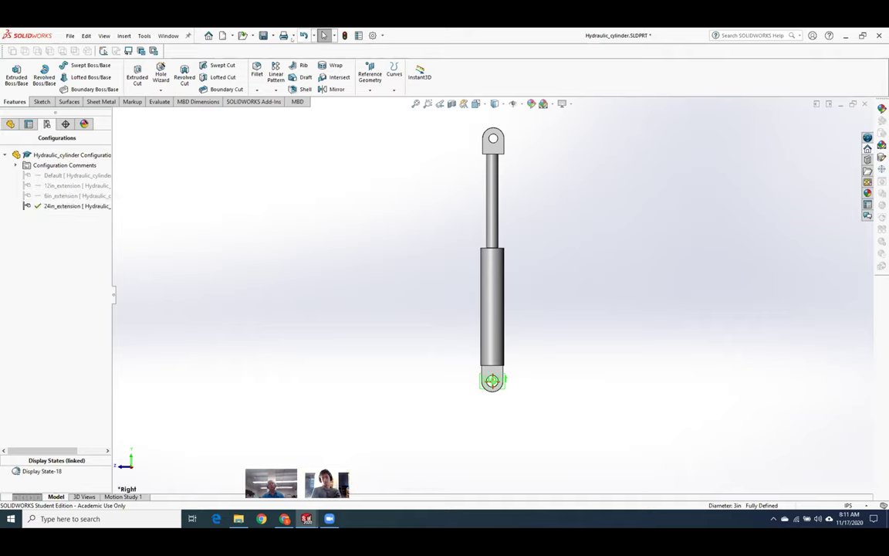
- Save the hydraulic cylinder part, return to the backhoe assembly and rebuild it with the changed models
click(260, 34)
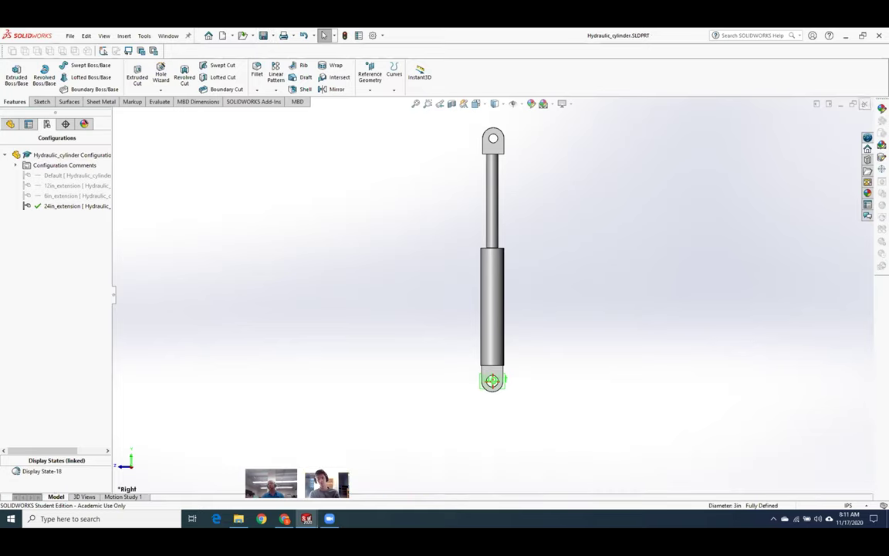
key(ctrl+Tab)
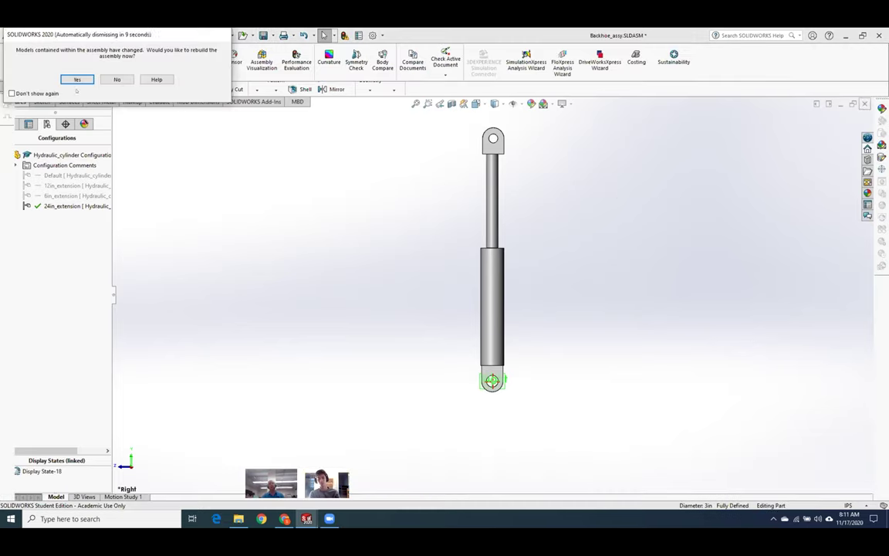
click(77, 79)
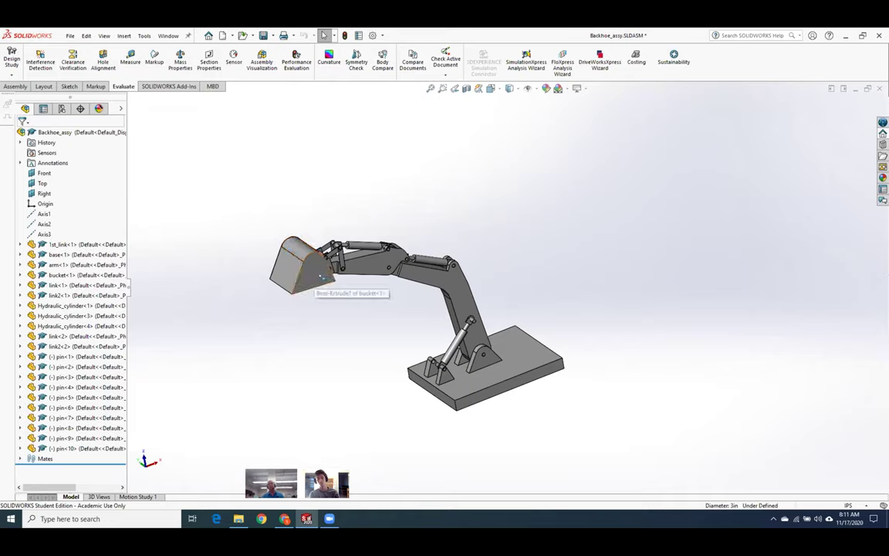
- Switch the hydraulic cylinder mounted on the base to the 12in_extension configuration
click(454, 344)
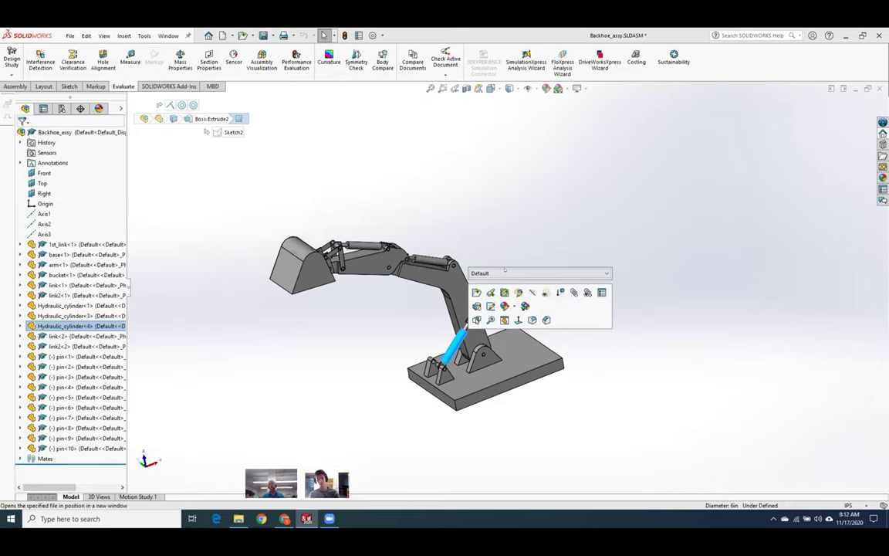
click(506, 273)
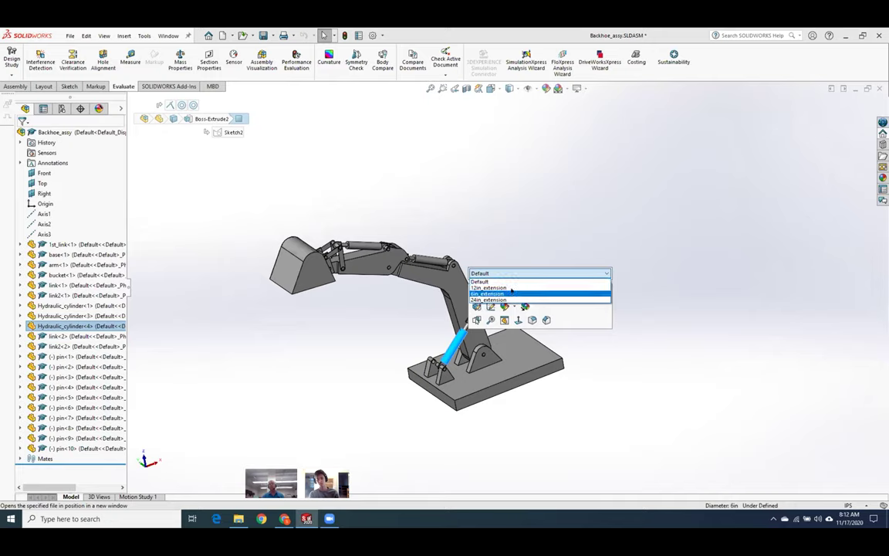
click(511, 288)
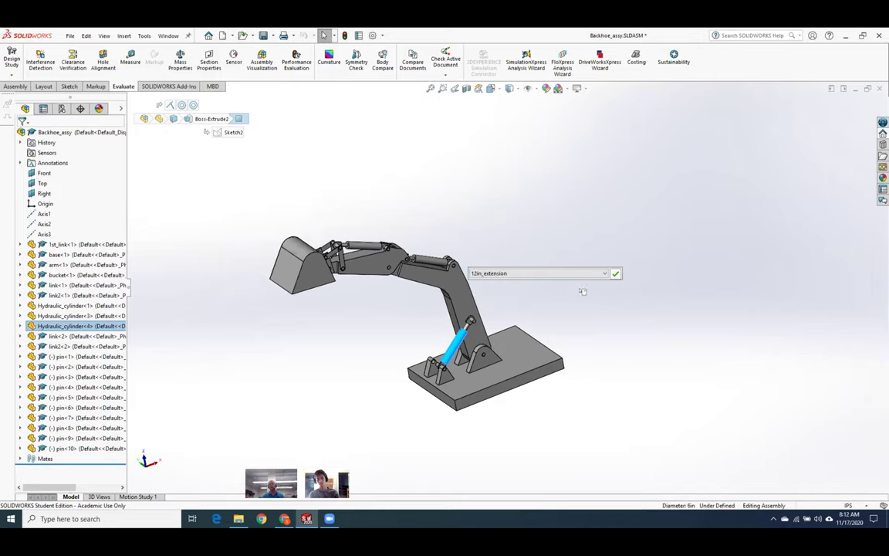
click(616, 273)
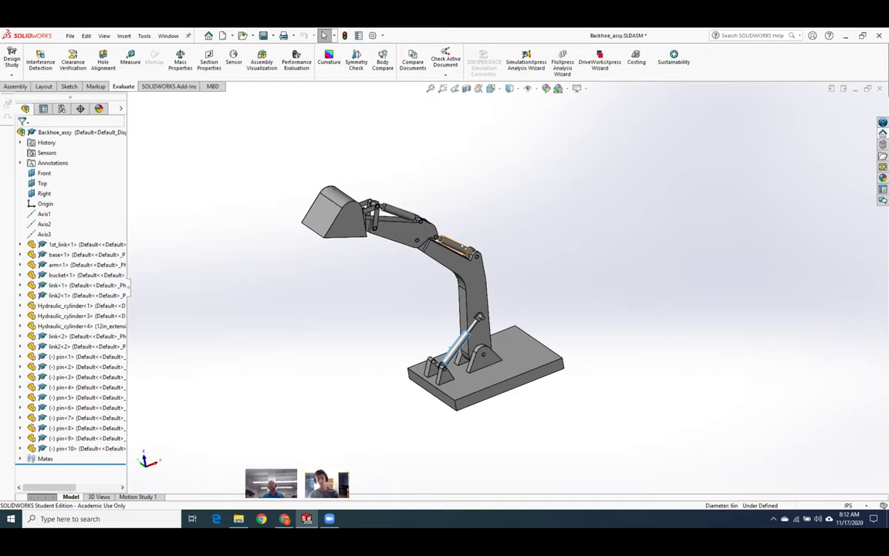
- Switch the middle hydraulic cylinder, between the lower boom and the upper arm, to the 12in_extension configuration
click(462, 244)
click(490, 172)
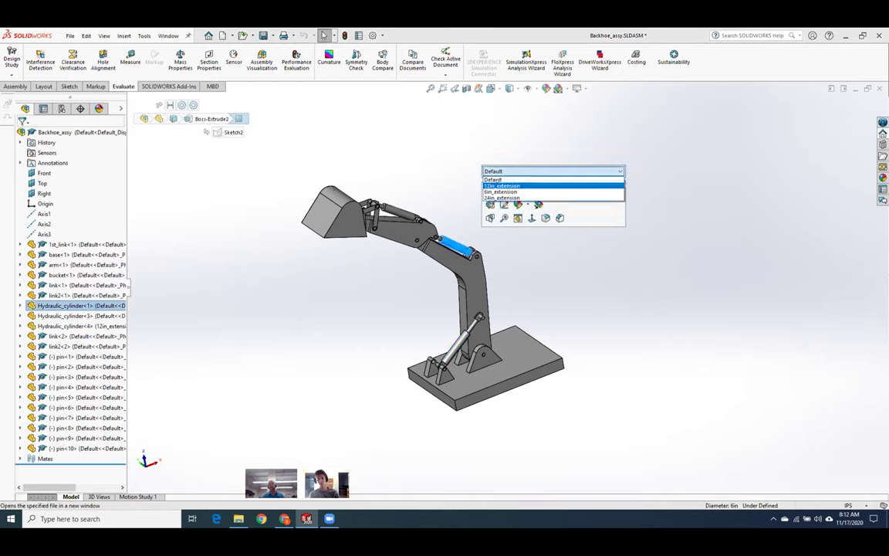
click(506, 185)
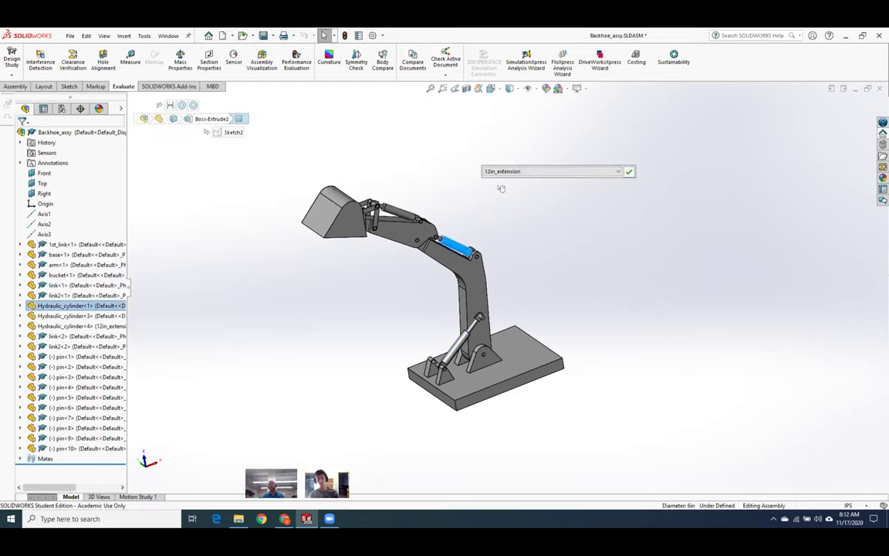
click(629, 172)
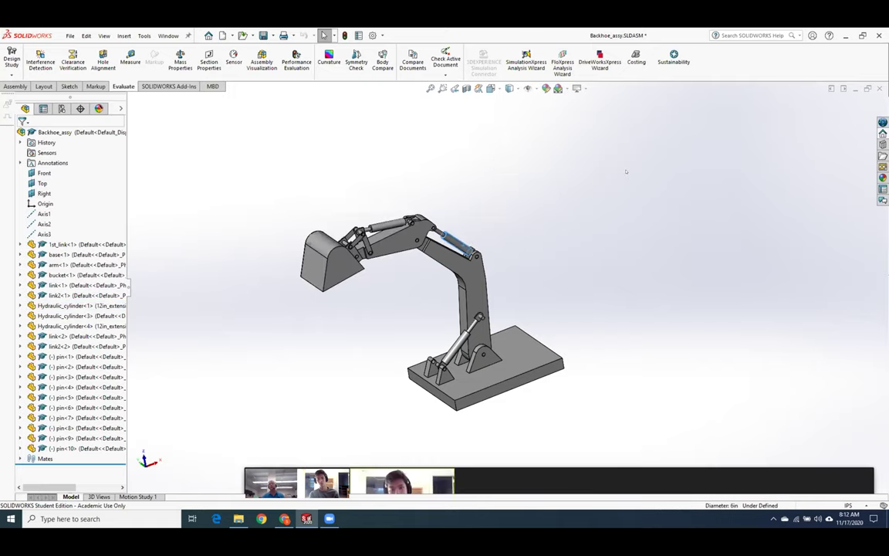
- Switch the hydraulic cylinder that drives the bucket linkage to the 12in_extension configuration
click(383, 224)
right_click(383, 224)
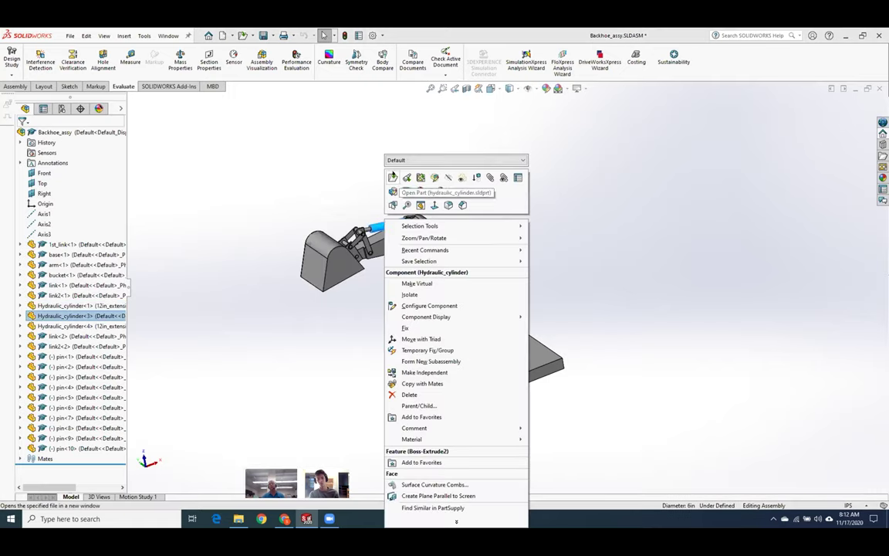
click(456, 160)
click(409, 180)
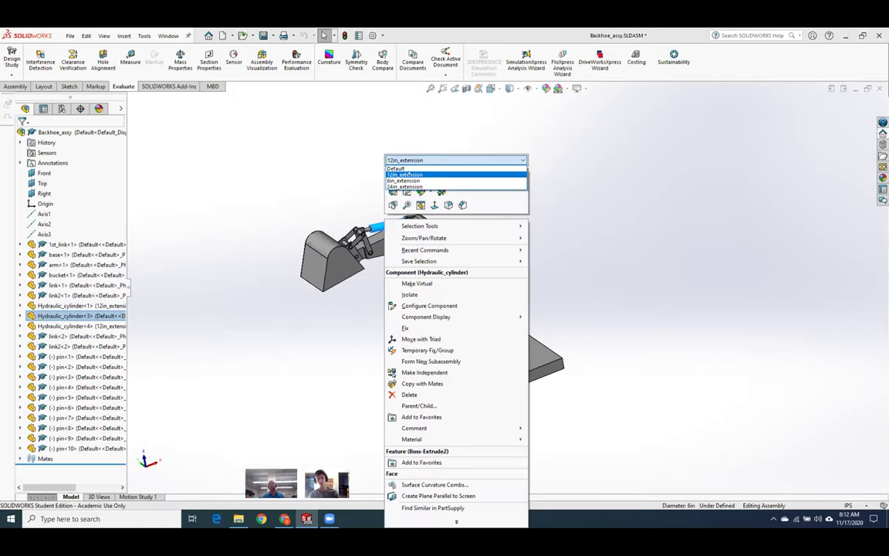
click(528, 162)
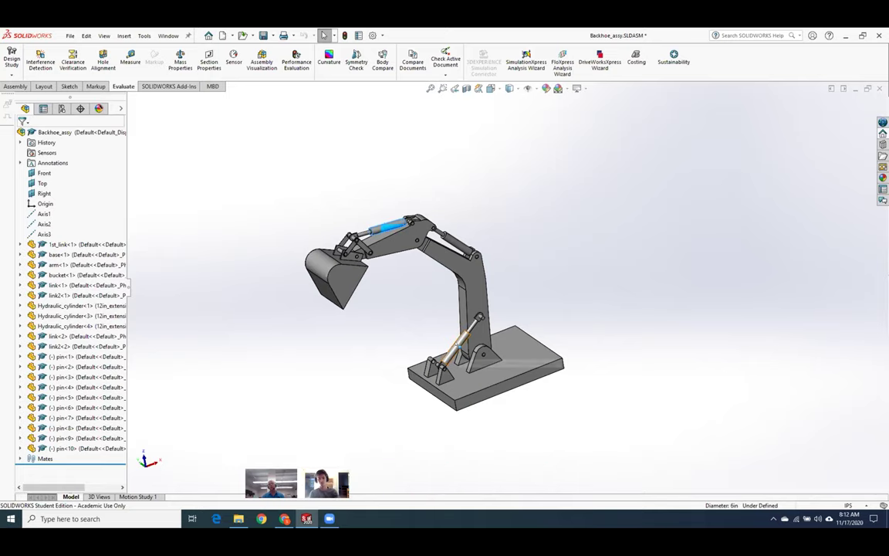
- Switch the base-mounted hydraulic cylinder to the 24in_extension configuration
right_click(464, 332)
click(597, 160)
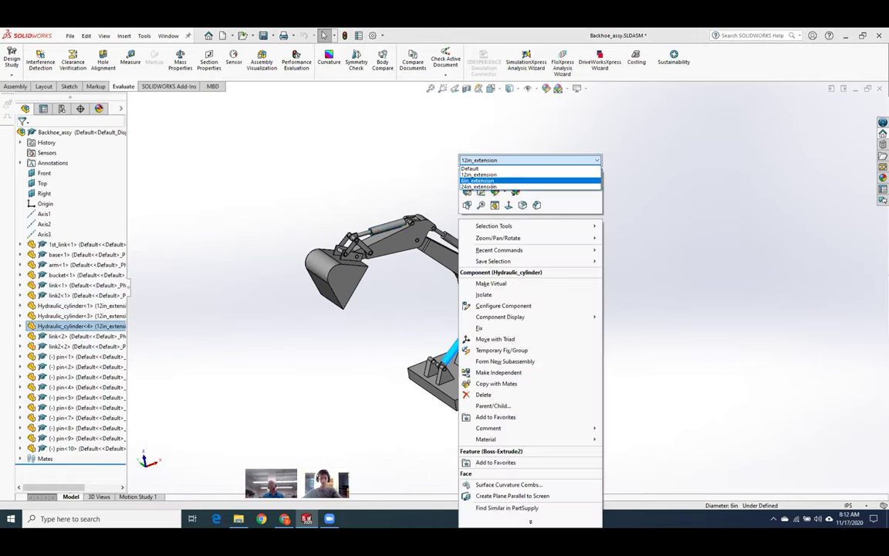
click(591, 171)
click(606, 160)
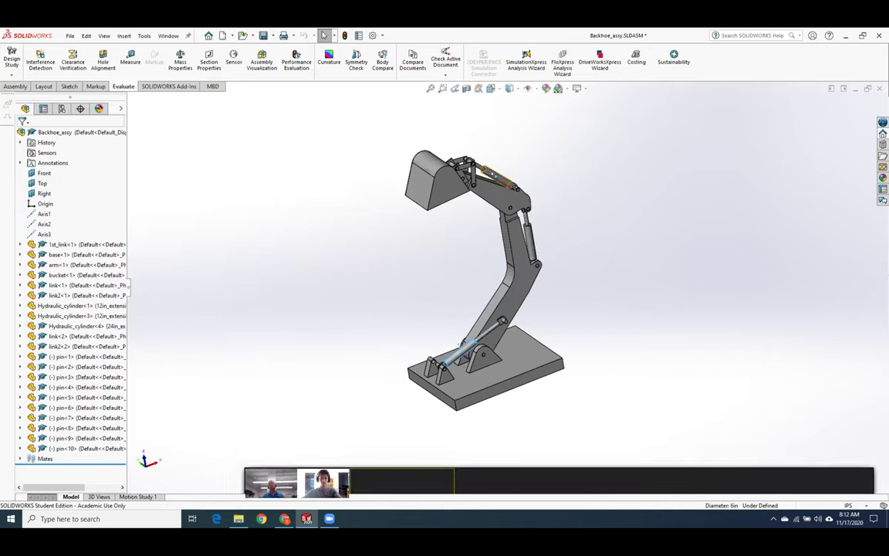
- Apply the 24in_extension configuration to the bucket cylinder, inspect its rod end at the linkage and dismiss the error report
click(501, 178)
click(585, 100)
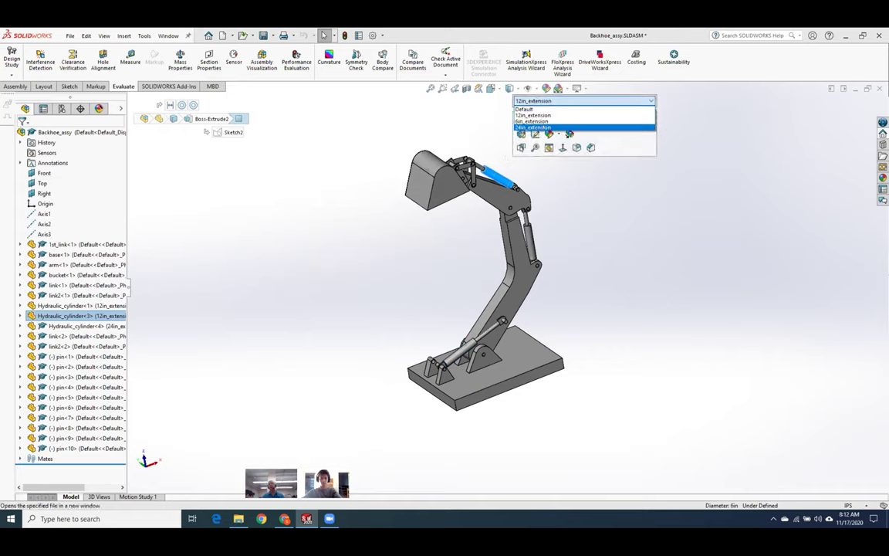
click(606, 126)
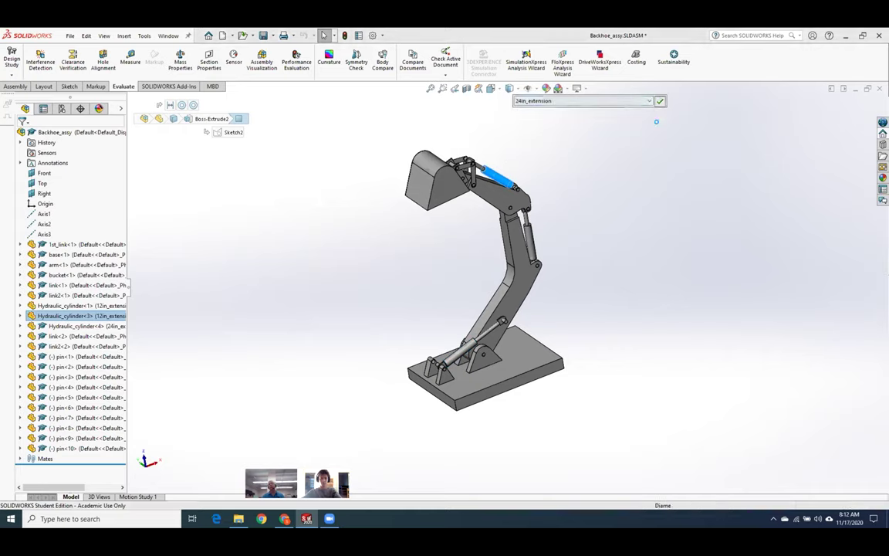
click(660, 100)
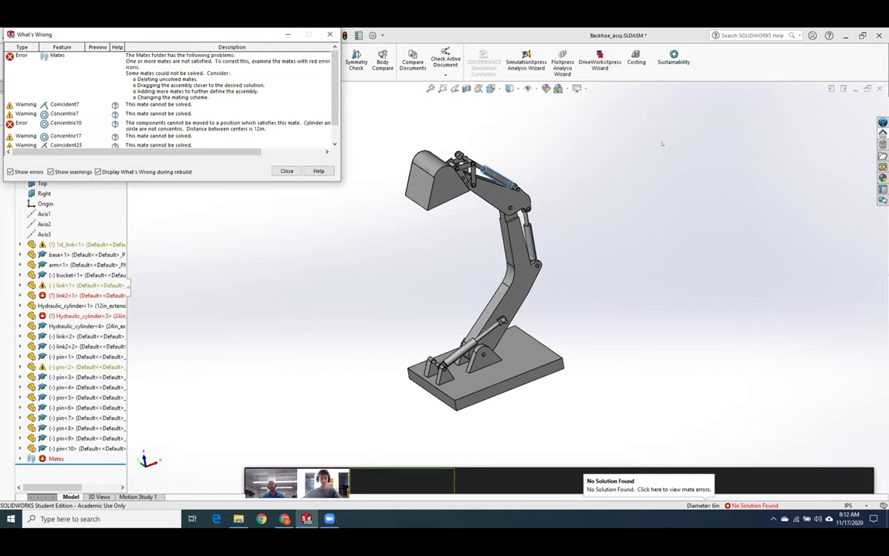
scroll(475, 158, down, 5)
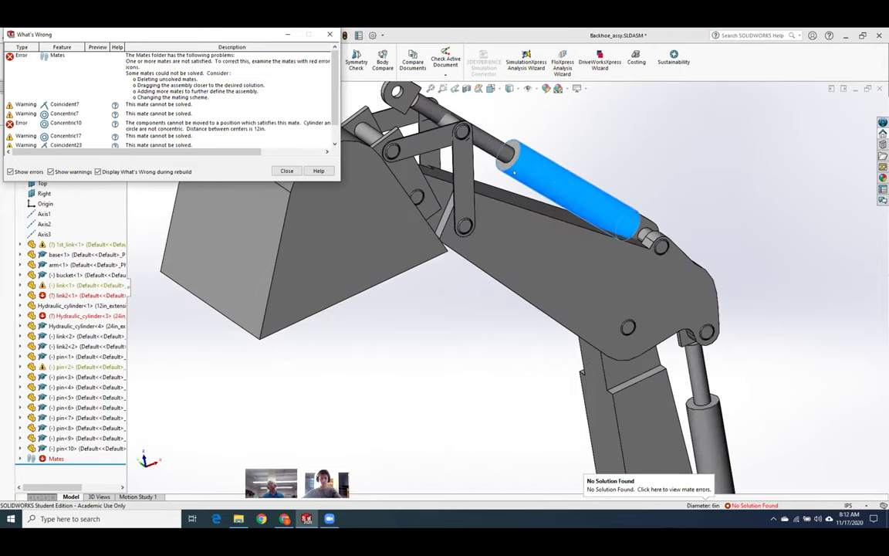
drag(433, 151, 475, 179)
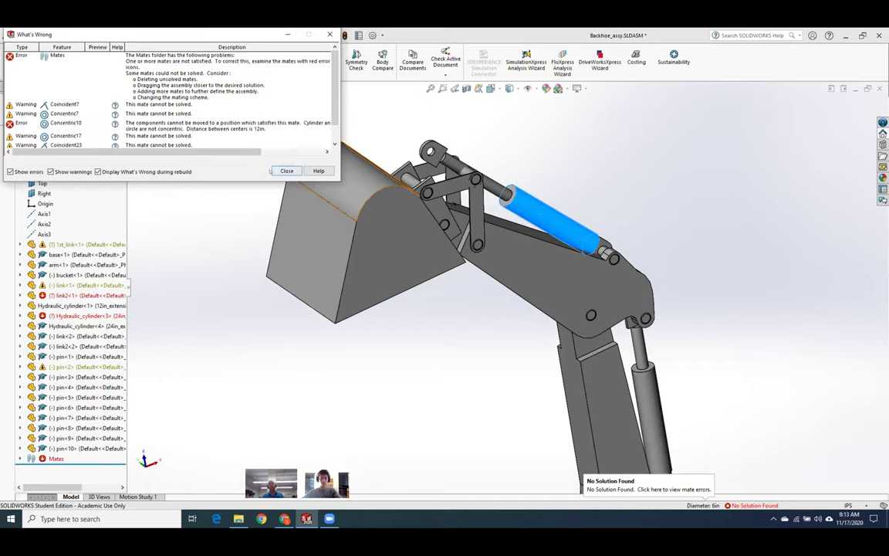
click(285, 171)
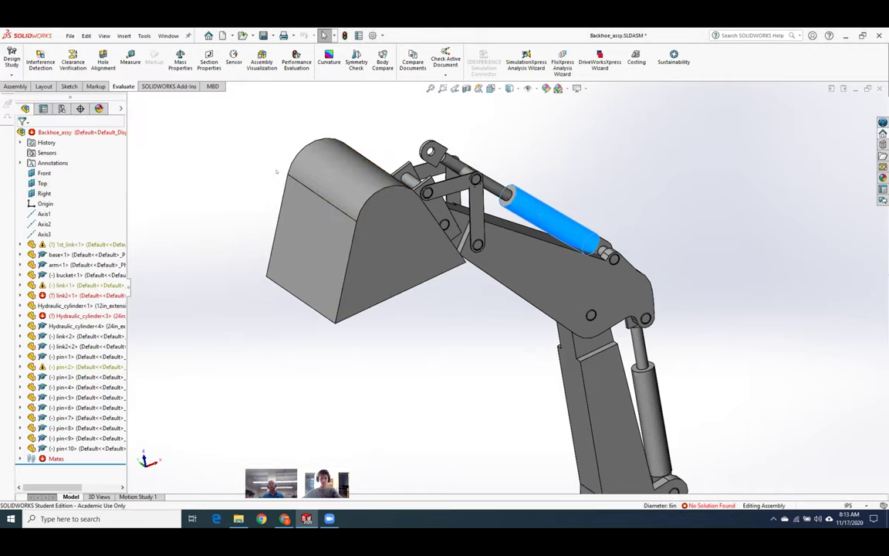
scroll(324, 246, up, 5)
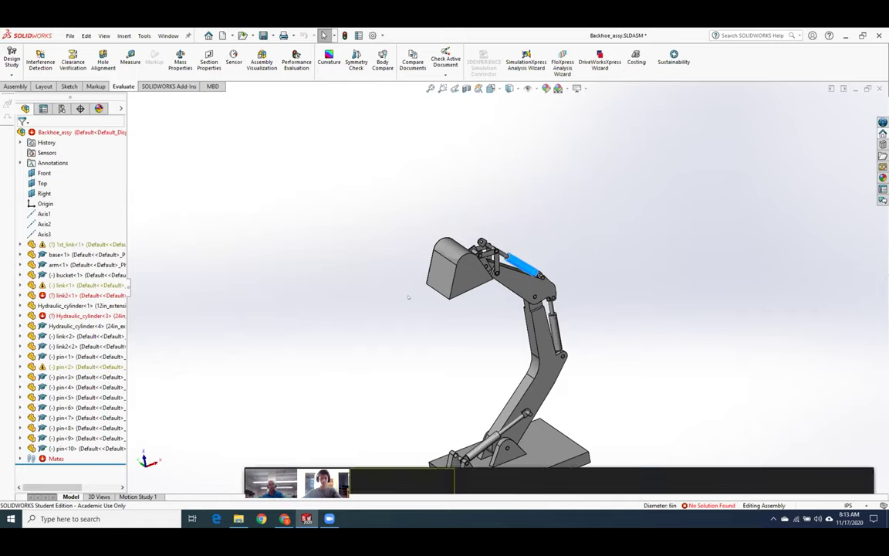
key(f)
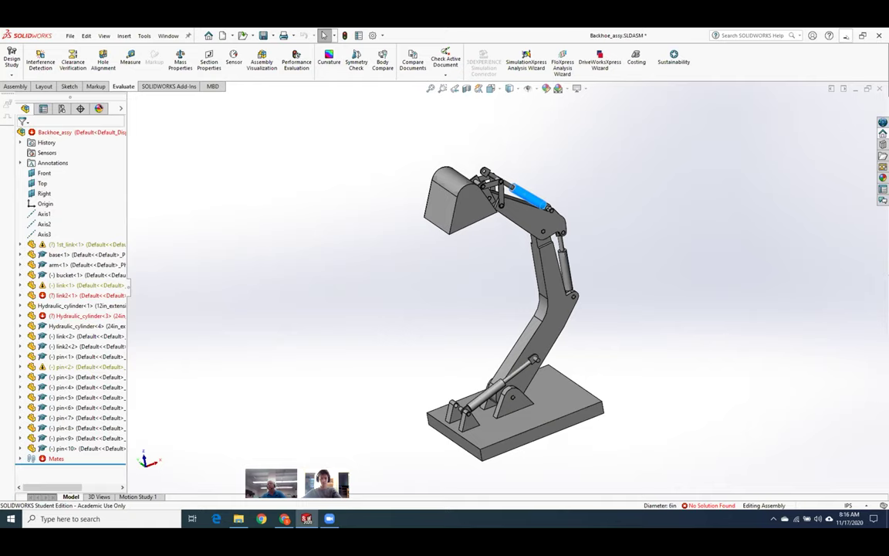
- Switch to Chrome and open the Lesson 22 configurations folder from the MEE120 lessons page
click(846, 36)
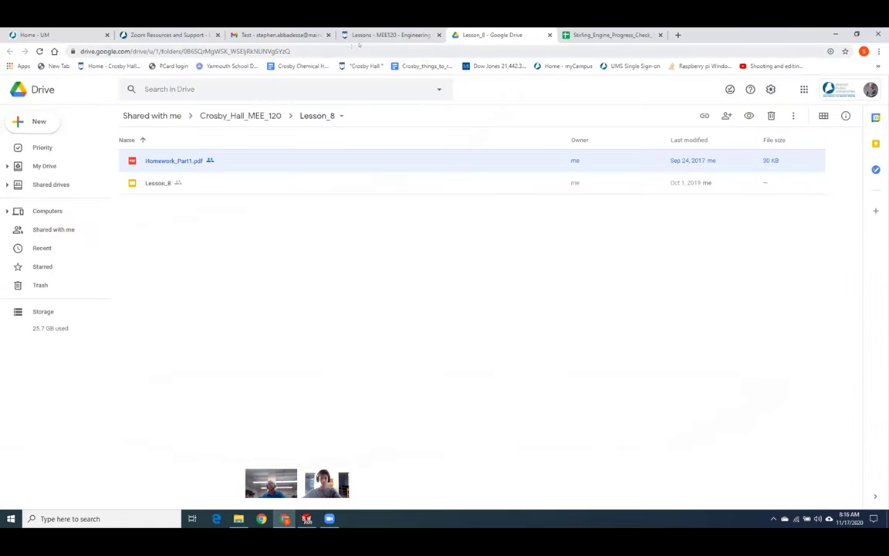
click(374, 36)
scroll(381, 314, down, 4)
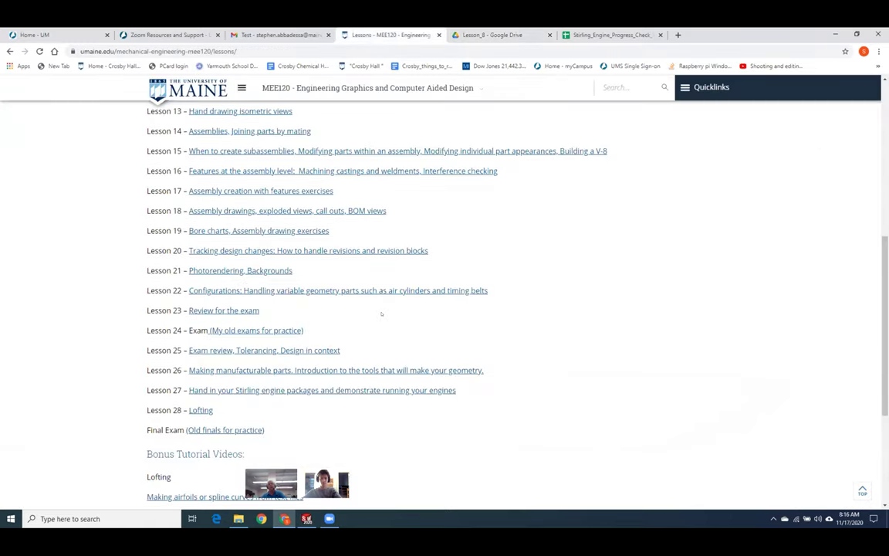
click(245, 291)
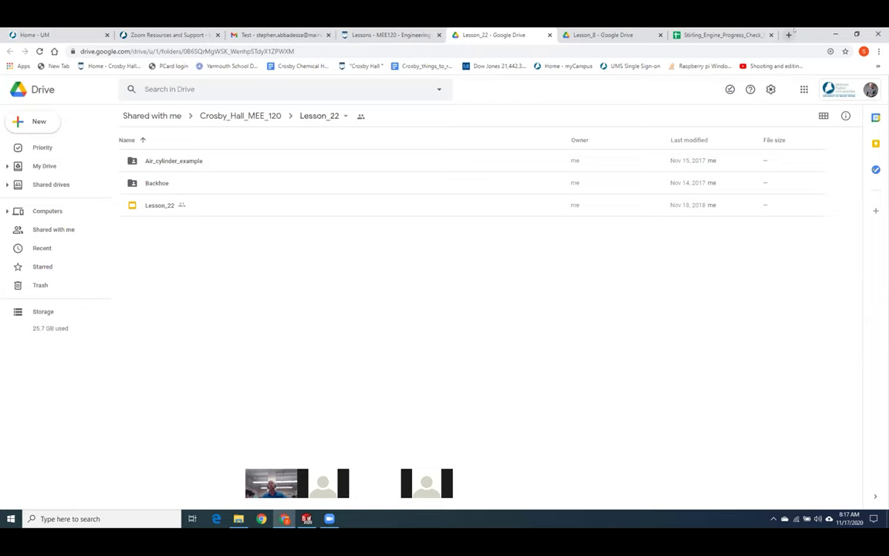
- Close the Stirling engine progress check sheet and open the Stirling Engine Parts List from the course's Final Project page
click(737, 35)
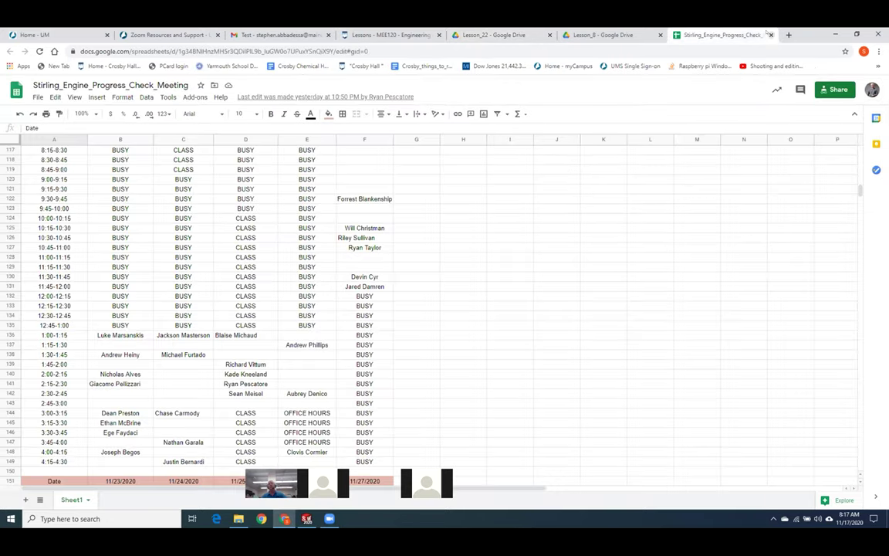
click(770, 35)
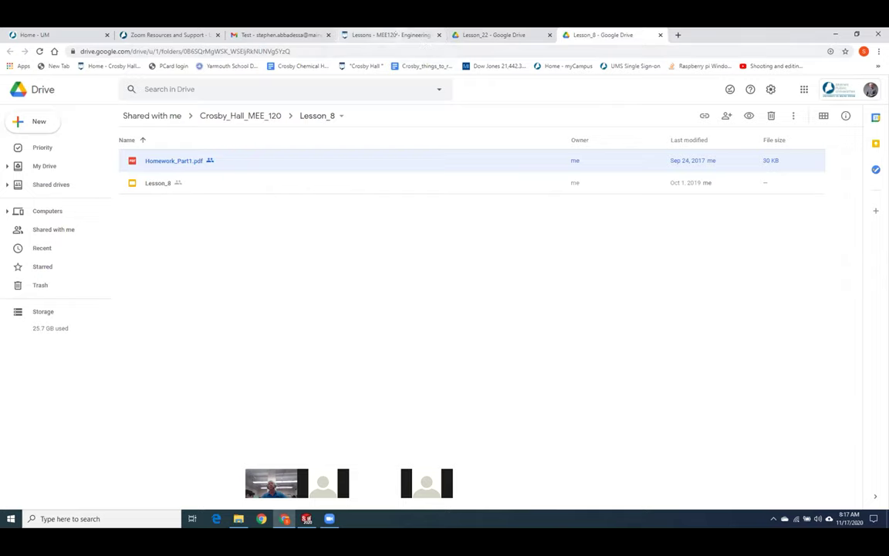
click(389, 34)
scroll(512, 323, up, 5)
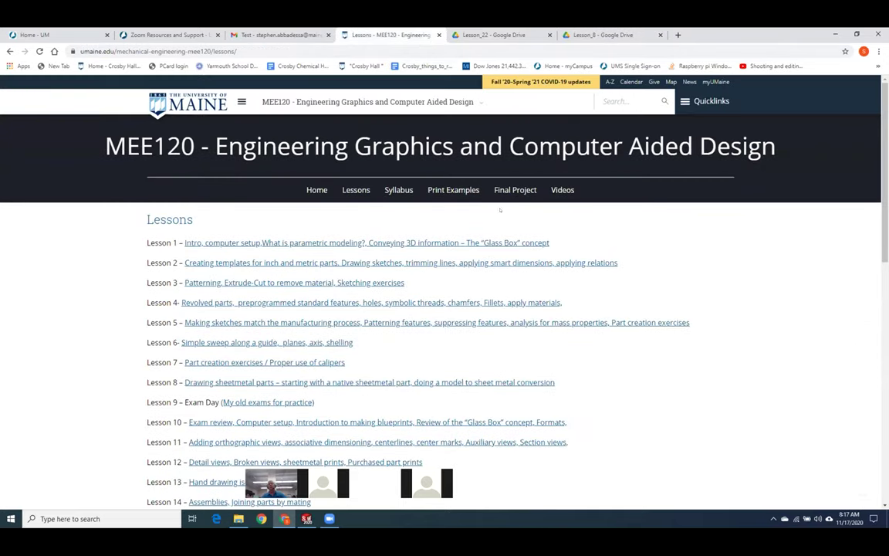
click(515, 190)
scroll(533, 222, down, 3)
scroll(533, 222, down, 3)
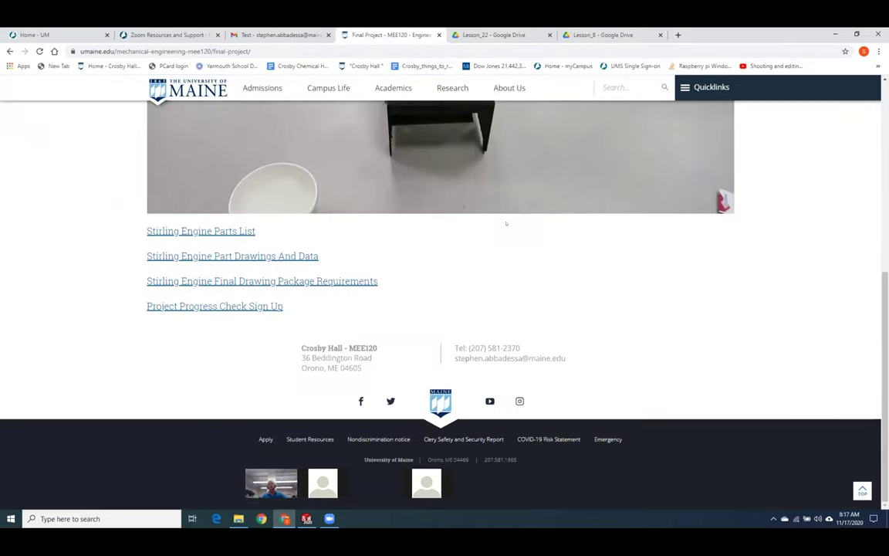
click(198, 230)
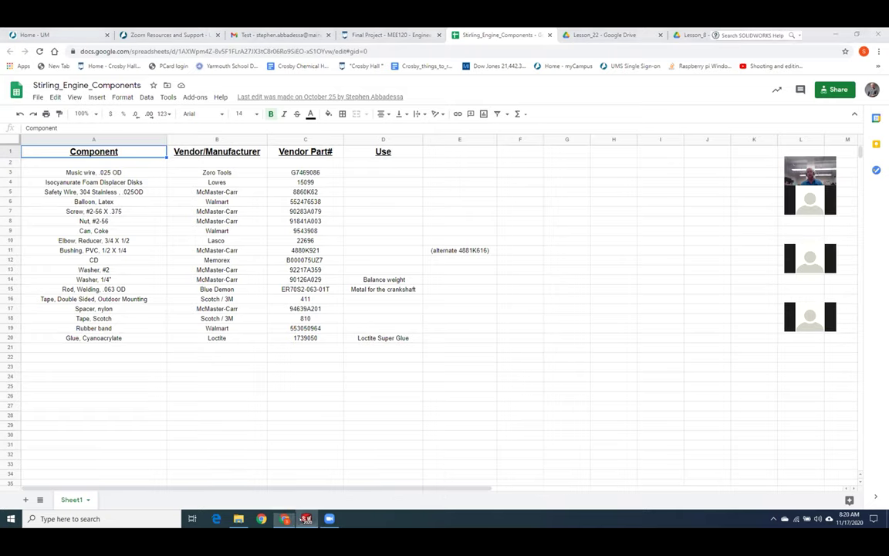
- Switch back to SolidWorks, close the backhoe assembly without saving and open the recent document Engine_Top_Level_Assy.SLDASM
key(alt+Tab)
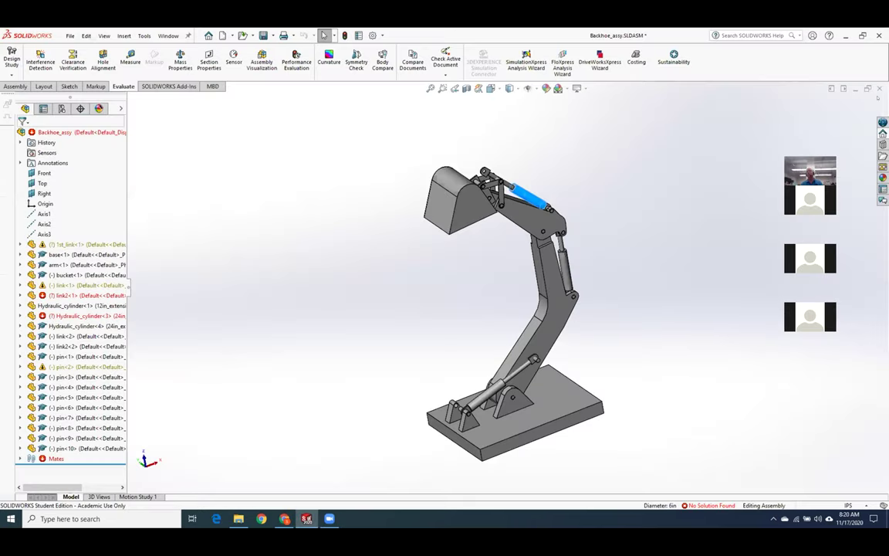
key(ctrl+w)
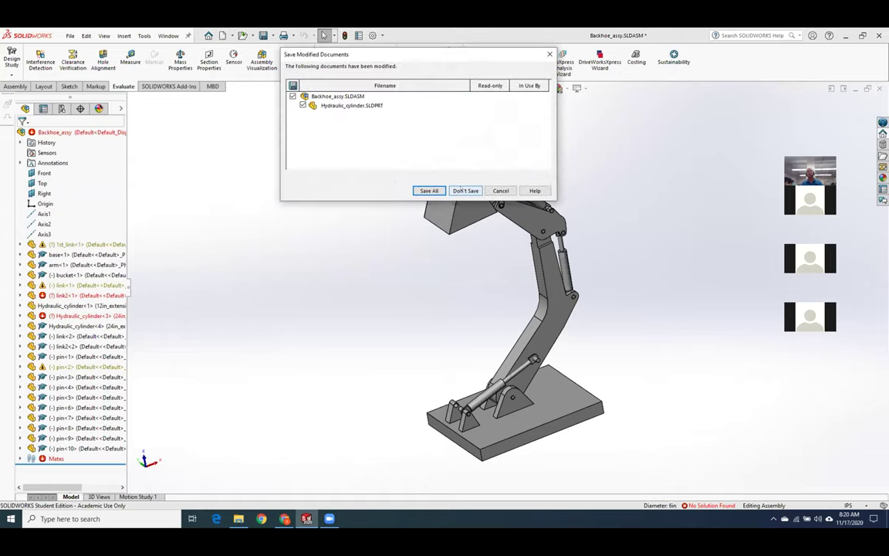
click(464, 190)
click(69, 36)
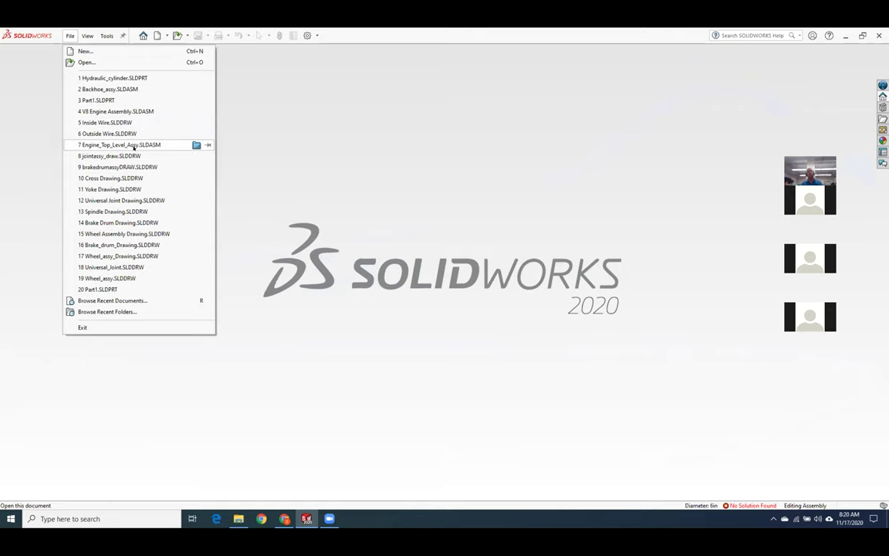
click(120, 144)
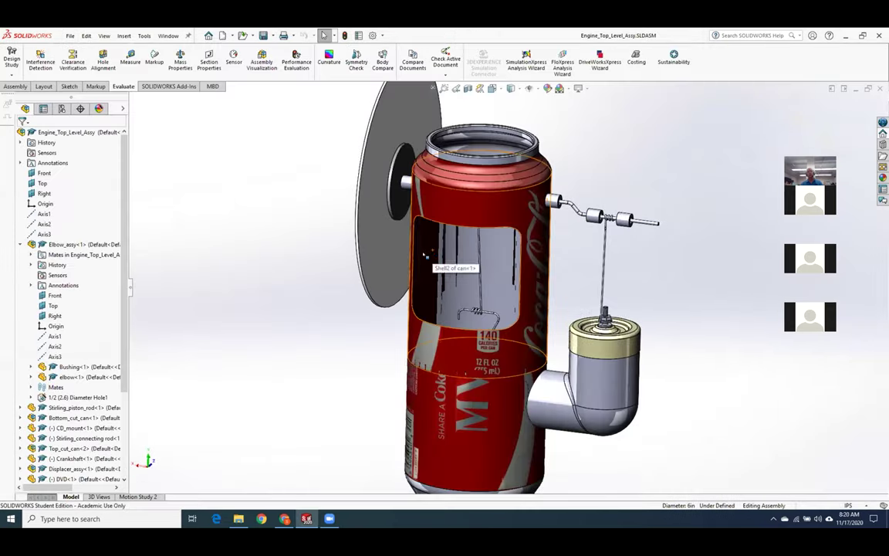
- Examine the Stirling engine assembly as a whole, its component list and the CD mount area
key(f)
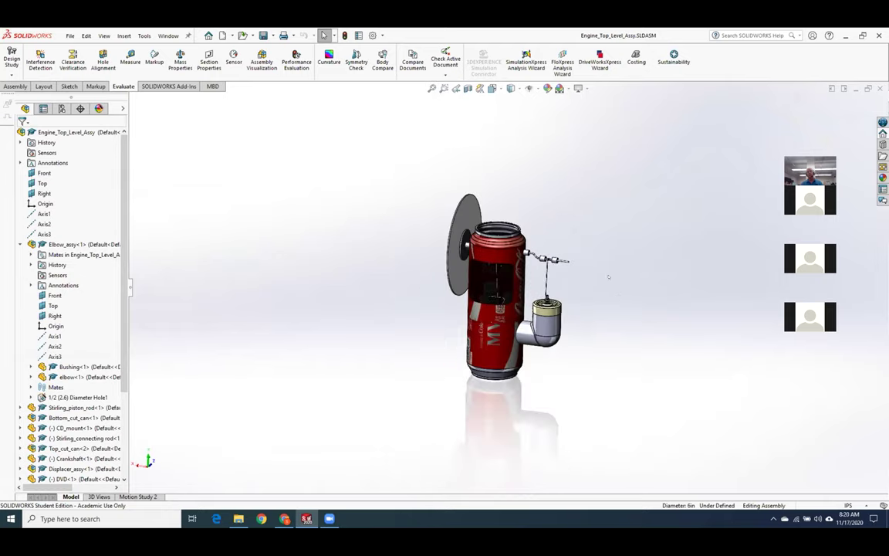
scroll(618, 320, down, 2)
scroll(572, 312, up, 2)
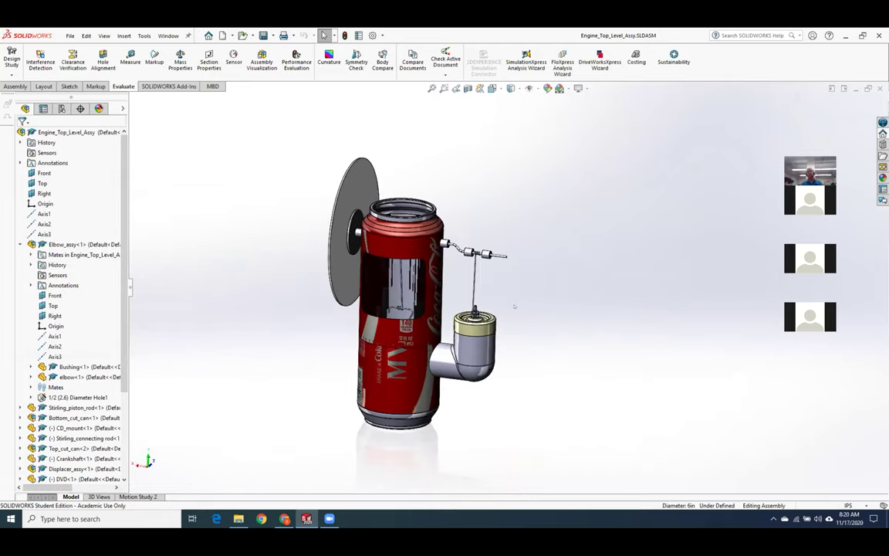
mouse_move(308, 264)
middle_down()
mouse_move(316, 260)
mouse_move(306, 276)
middle_up()
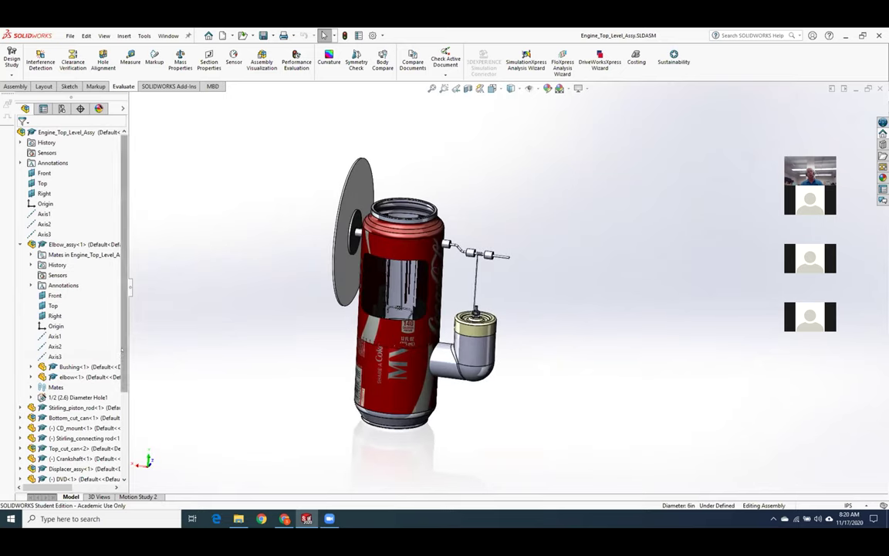
scroll(75, 386, down, 4)
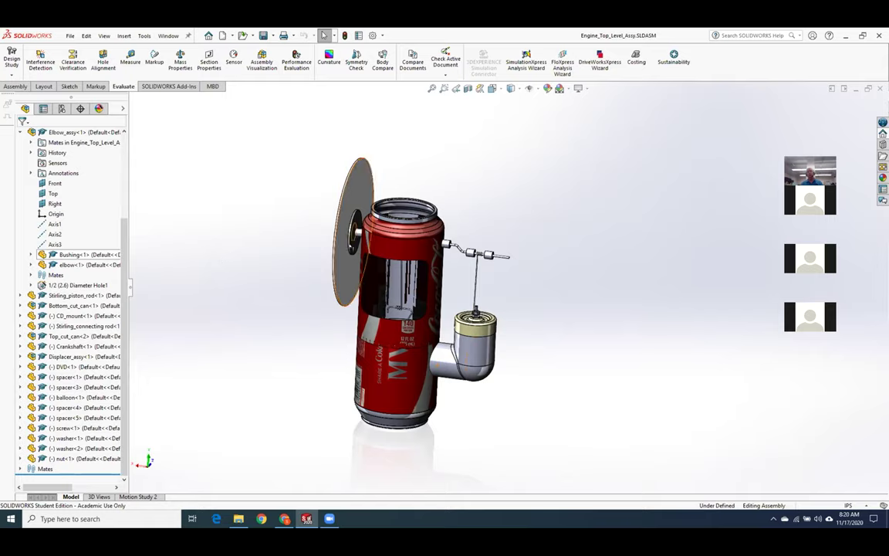
scroll(309, 204, down, 5)
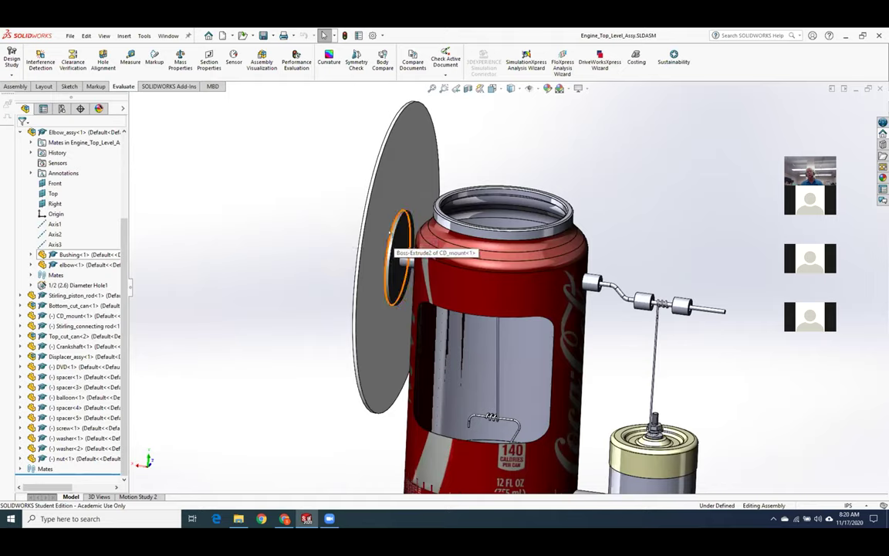
scroll(506, 286, up, 5)
scroll(593, 356, down, 2)
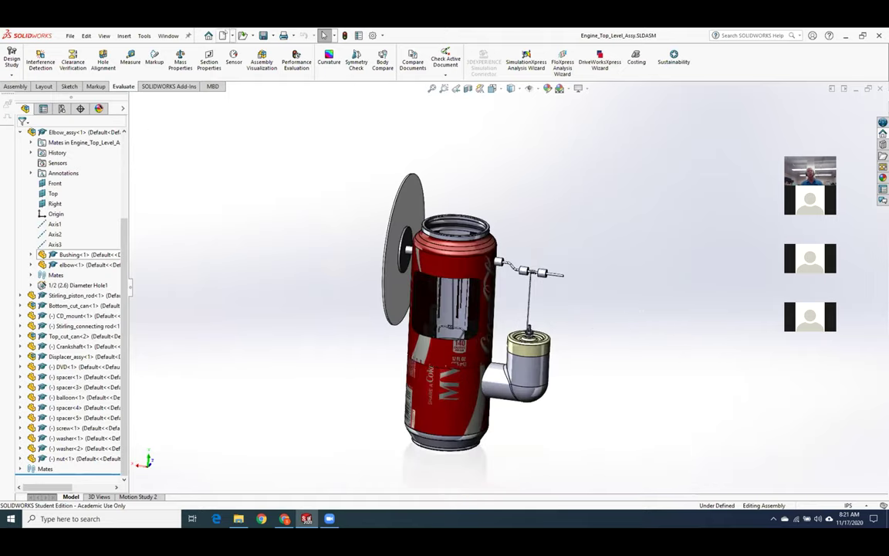
- Create a new part from My_cool_part_template and open its custom file properties
click(221, 35)
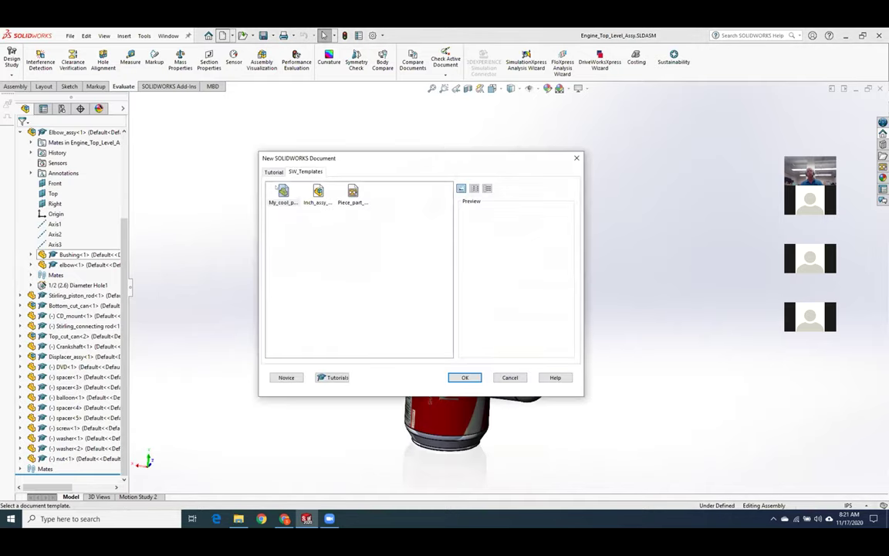
click(293, 207)
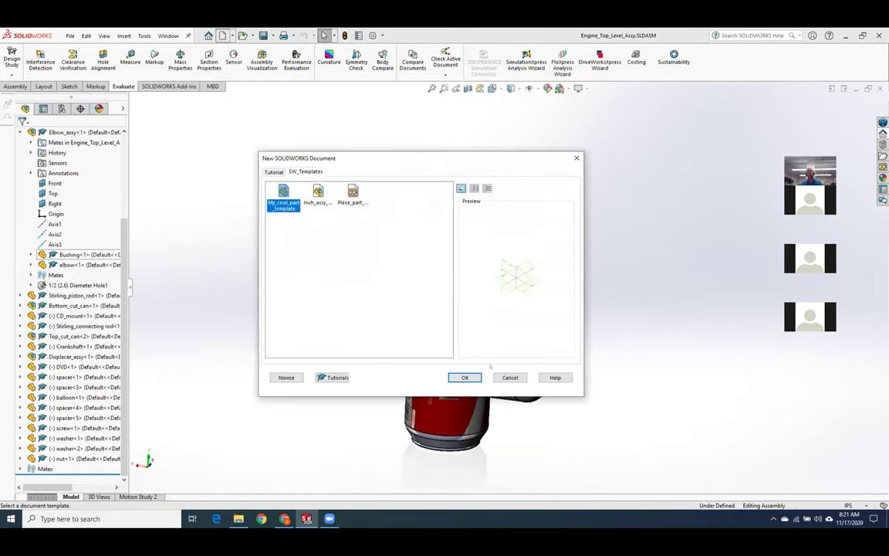
click(465, 377)
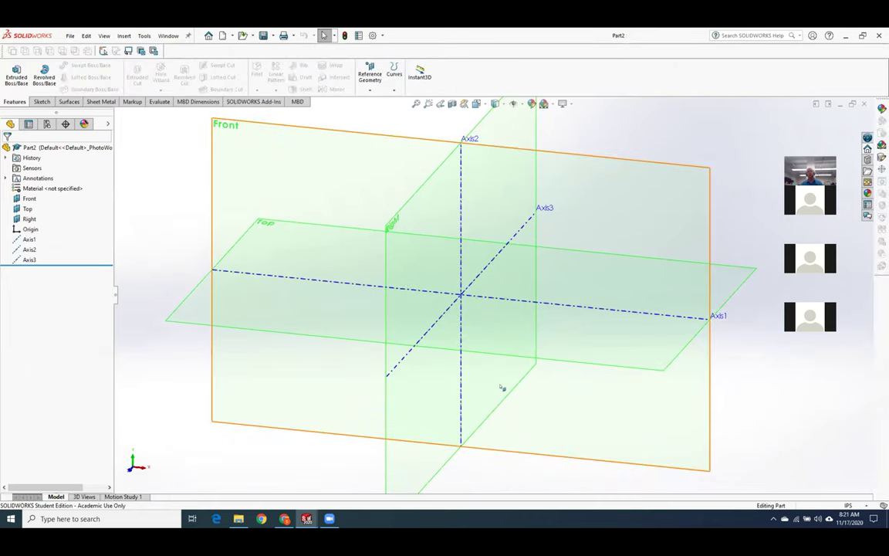
click(69, 36)
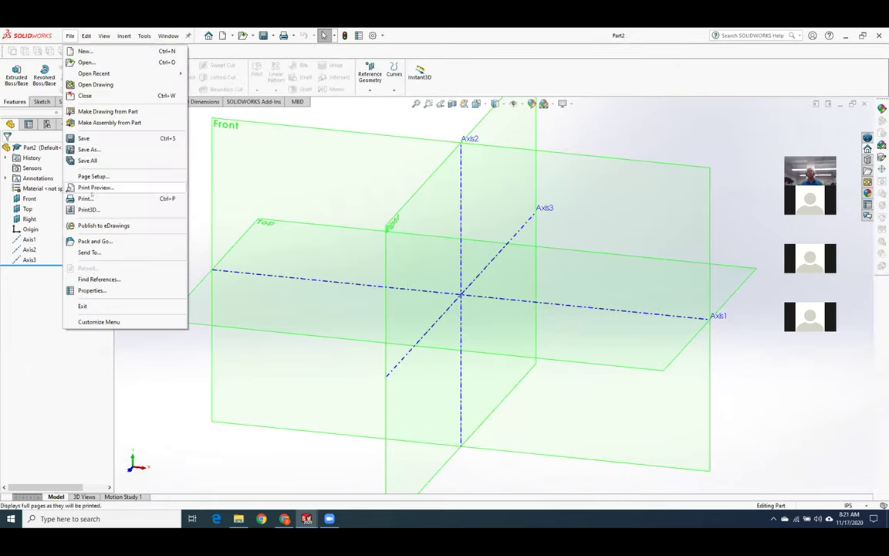
click(119, 291)
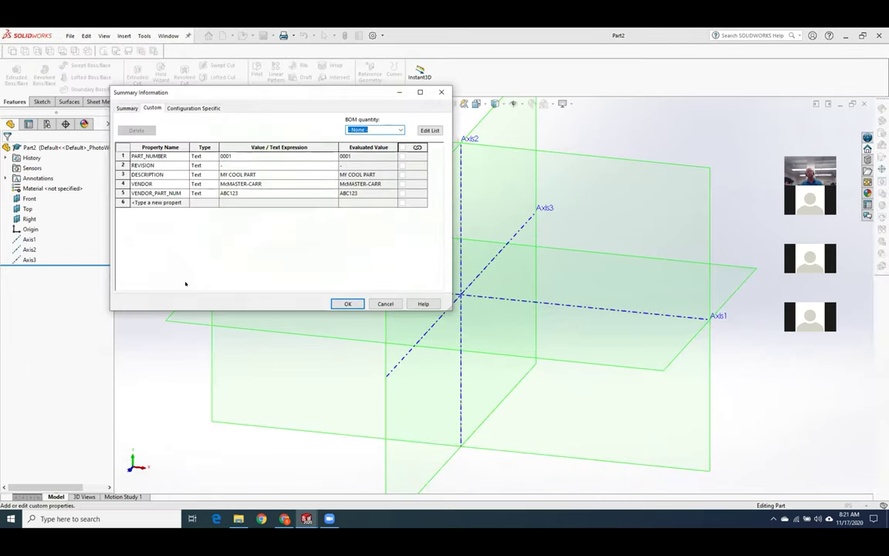
- Switch to the Stirling_Engine_Components sheet in Chrome, copy the component name "Glue, Cyanoacrylate" and return to the new part in SolidWorks
key(alt+Tab)
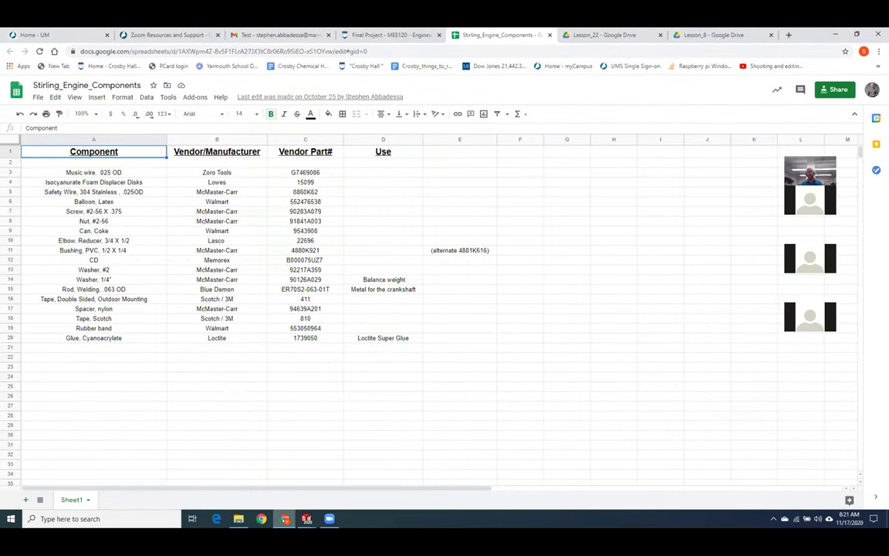
click(108, 339)
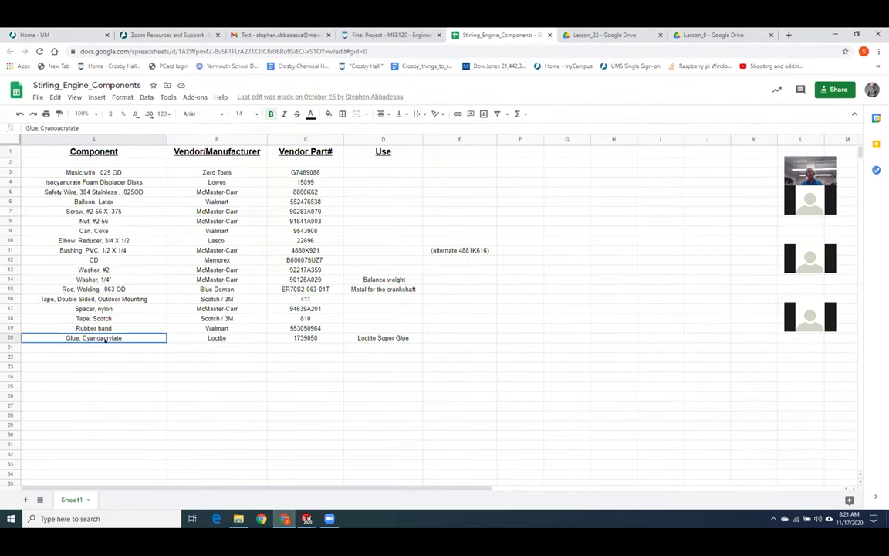
drag(77, 124, 2, 123)
key(ctrl+c)
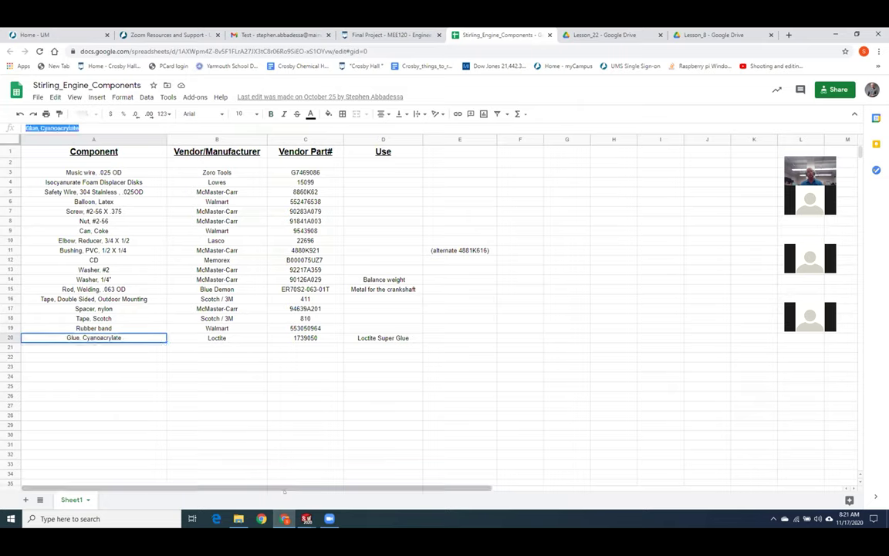
click(307, 518)
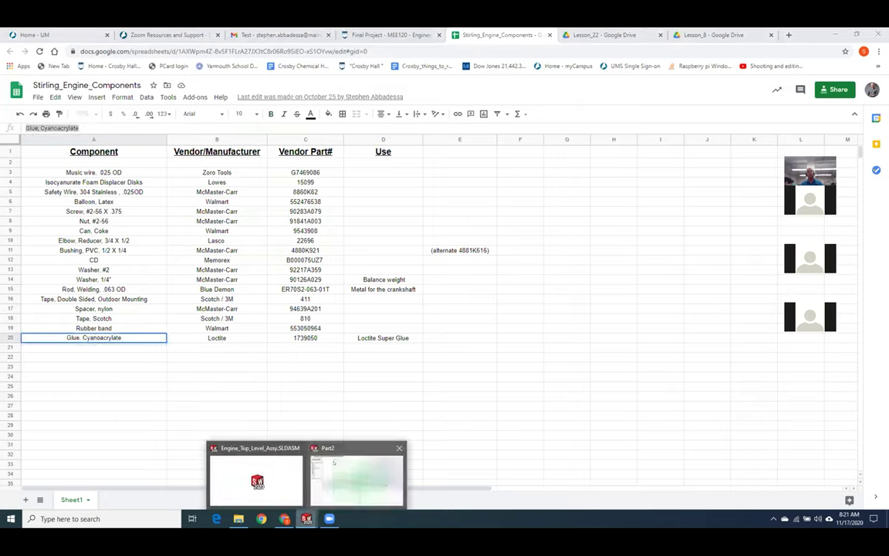
click(335, 462)
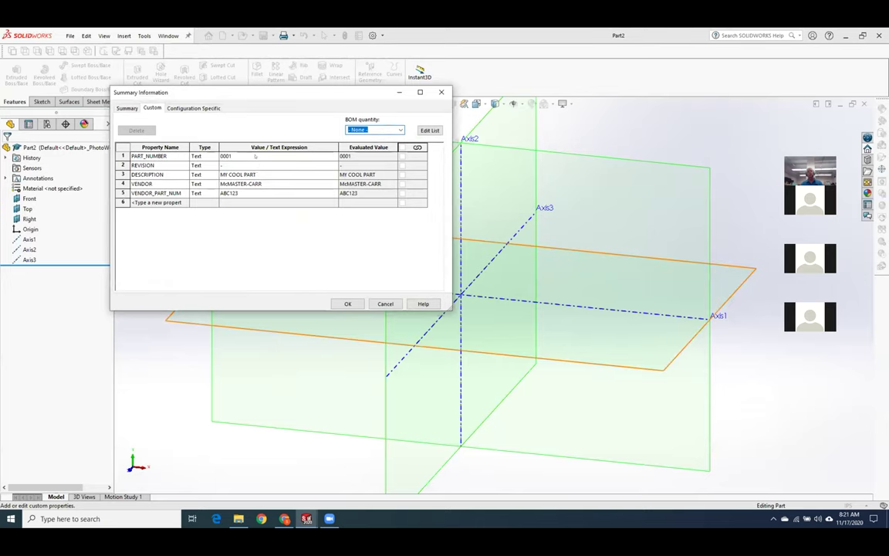
- Set the part's DESCRIPTION property to GLUE, CYANOACRYLATE in capital letters
click(243, 174)
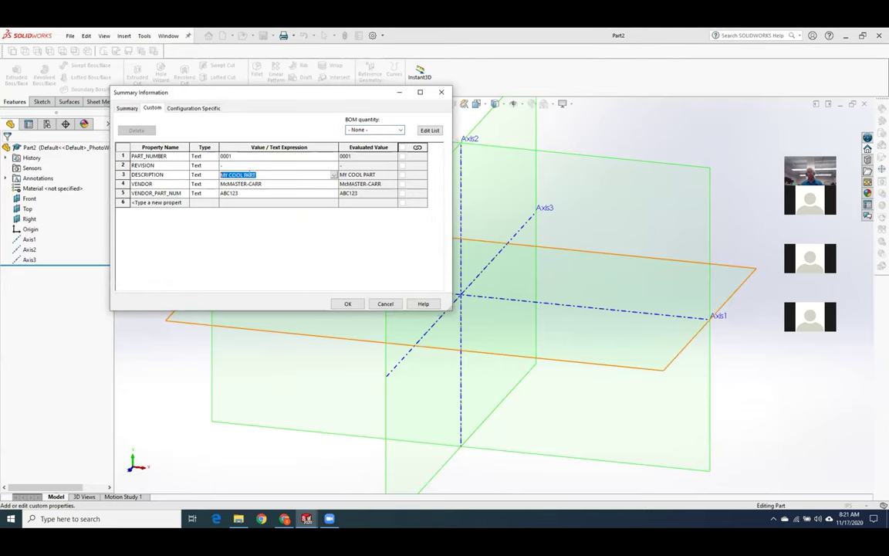
key(ctrl+v)
key(BackSpace)
key(BackSpace)
key(BackSpace)
key(BackSpace)
key(BackSpace)
key(BackSpace)
key(BackSpace)
key(BackSpace)
key(BackSpace)
key(BackSpace)
key(BackSpace)
key(BackSpace)
key(BackSpace)
key(BackSpace)
key(BackSpace)
key(BackSpace)
key(BackSpace)
text(LUE, CYANOACRYLATE)
- Set the part's VENDOR property to LOCTITE
click(263, 185)
key(shift+Home)
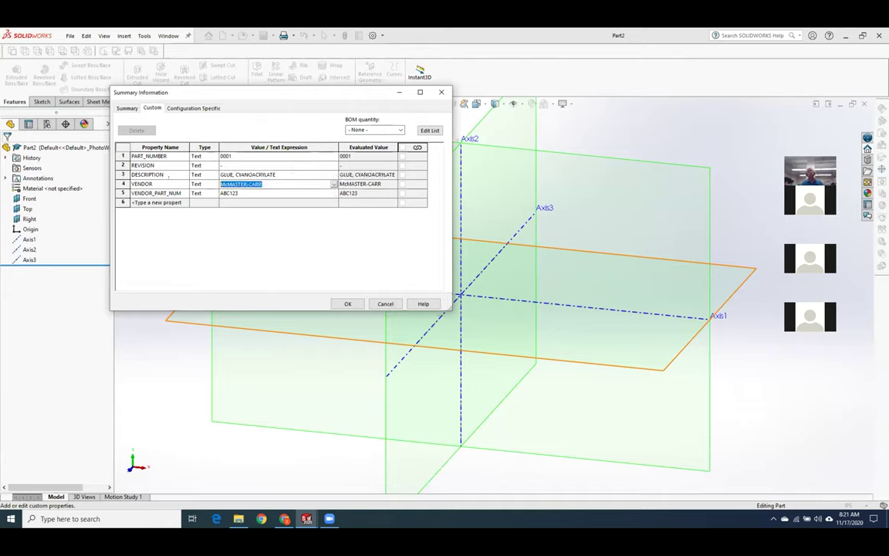
text(LOCTITE)
- Look up the glue's vendor part number in the Chrome components sheet, set VENDOR_PART_NUM to 1739050 in SolidWorks and accept the properties
click(279, 193)
key(BackSpace)
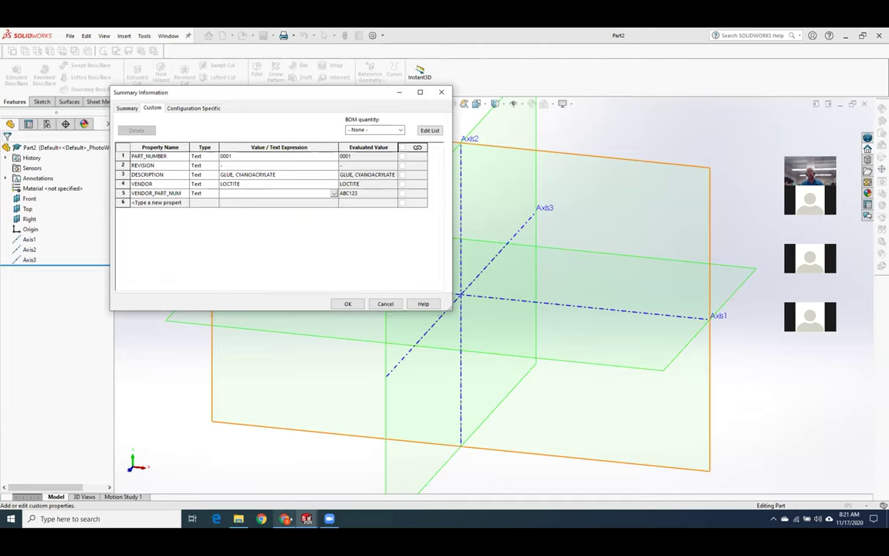
key(alt+Tab)
click(298, 337)
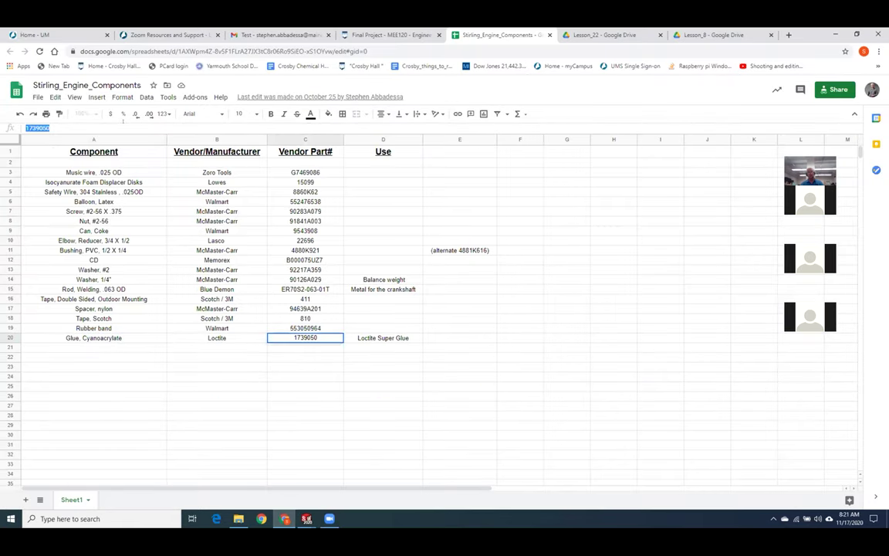
click(307, 518)
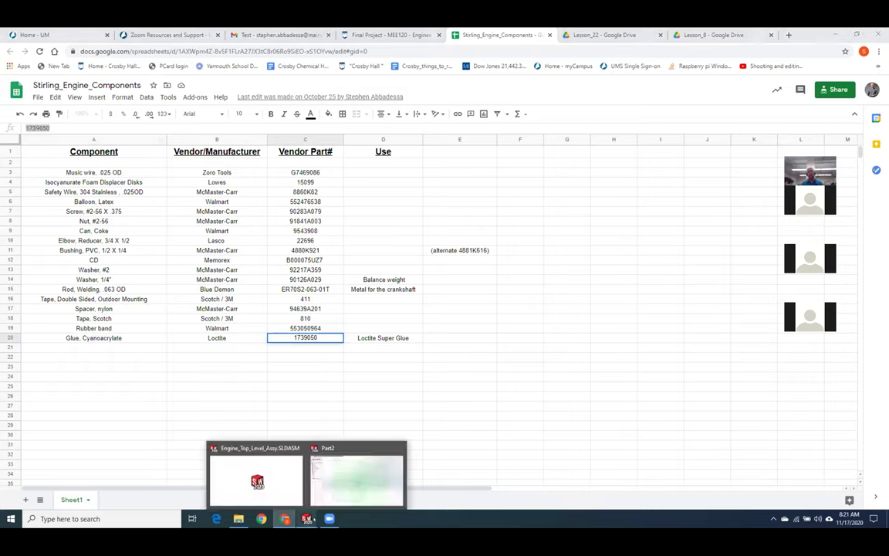
click(356, 478)
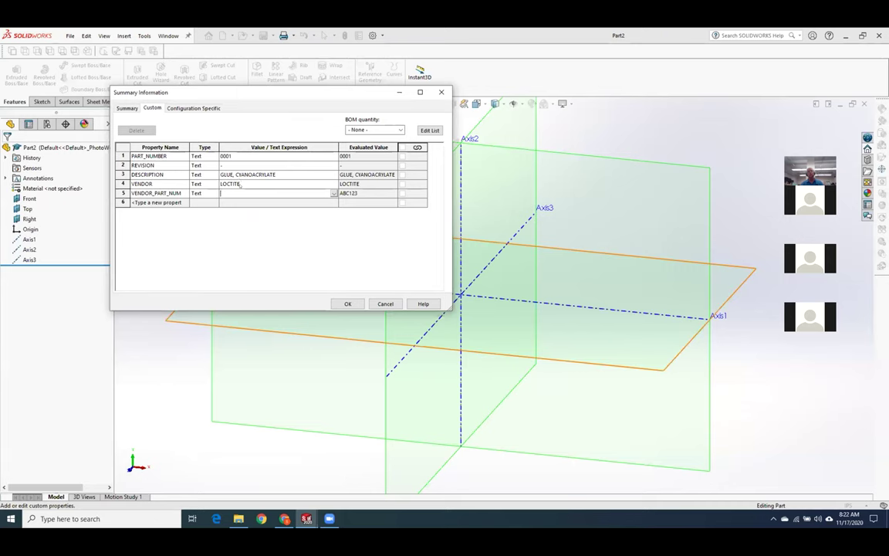
text(1739050)
click(348, 304)
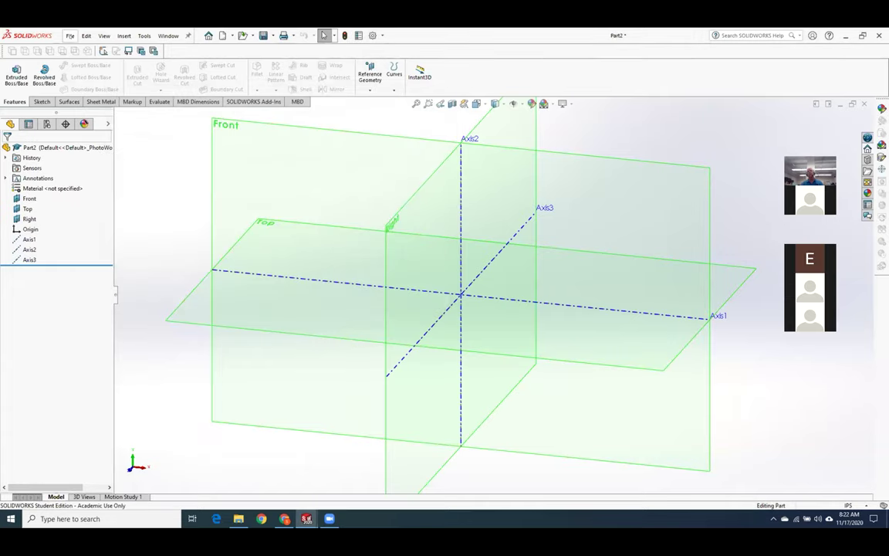
click(70, 35)
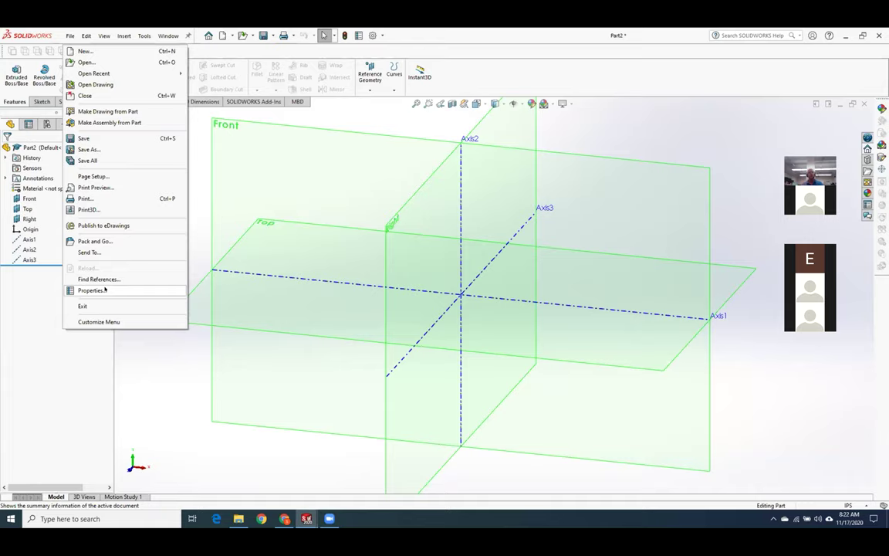
click(69, 373)
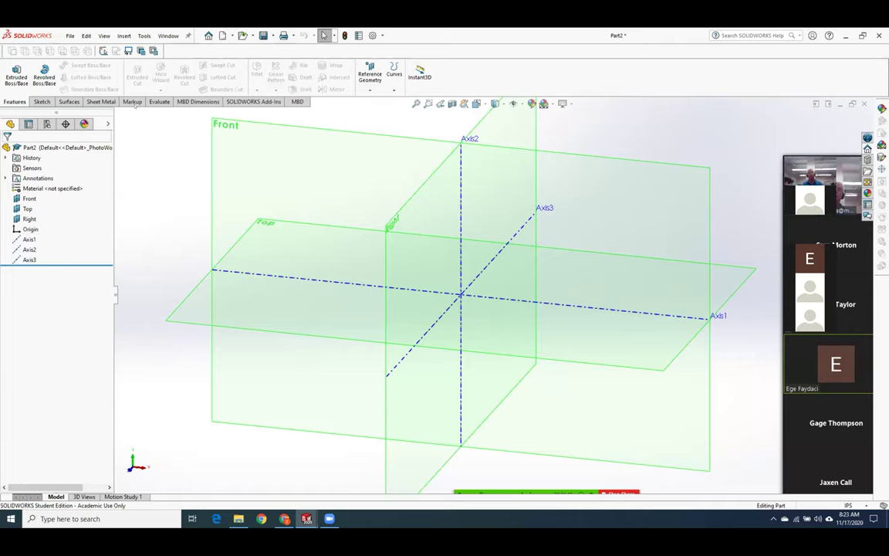
- Save the new part as Glue.SLDPRT in the Stirling_Engine folder
click(70, 36)
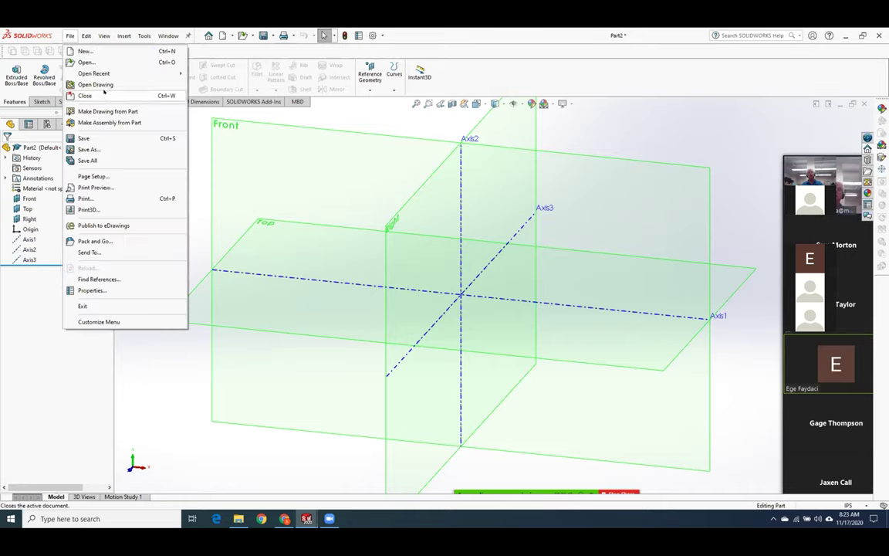
click(123, 147)
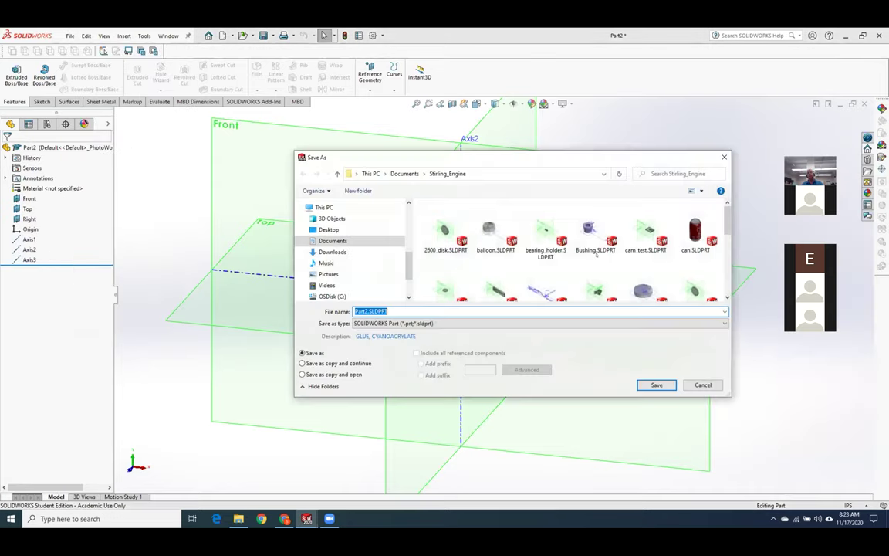
click(369, 311)
key(BackSpace)
key(BackSpace)
key(BackSpace)
key(BackSpace)
key(BackSpace)
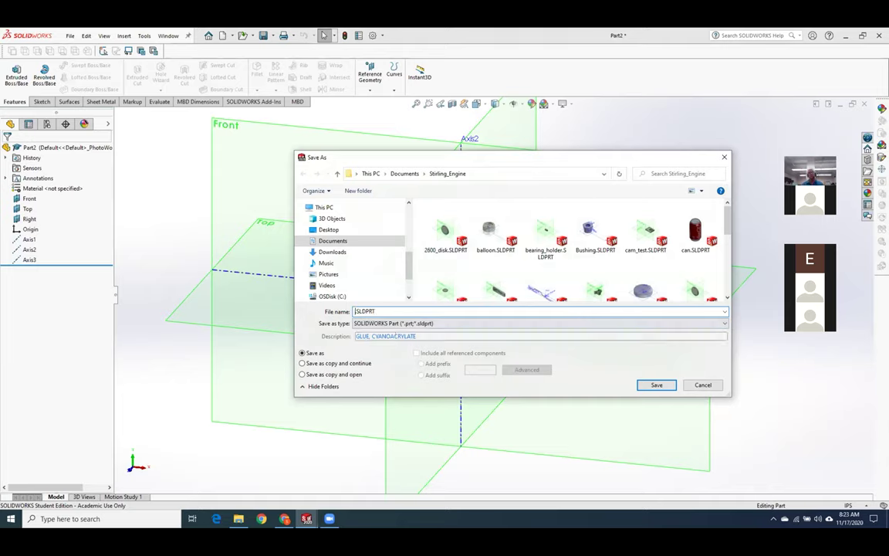
text(Glue)
click(649, 387)
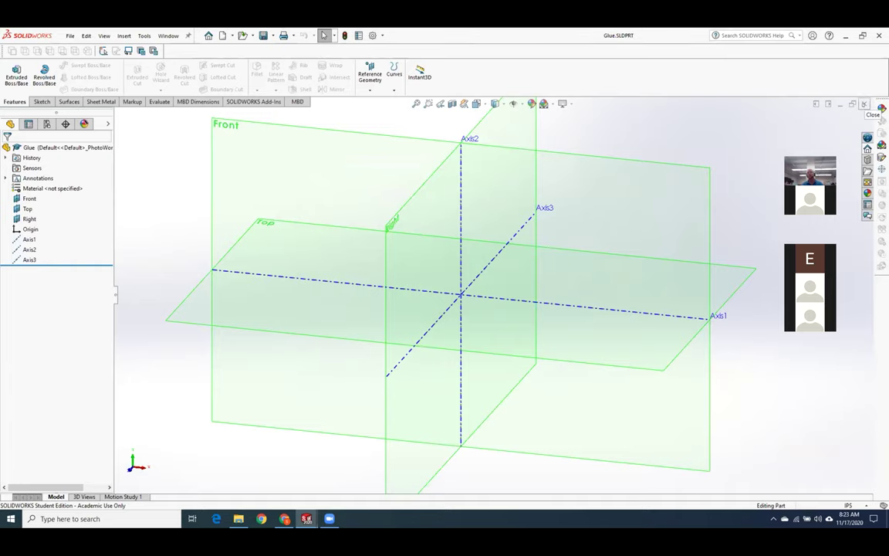
- Close the glue part and insert Glue.SLDPRT as a component into the top-level engine assembly
click(865, 104)
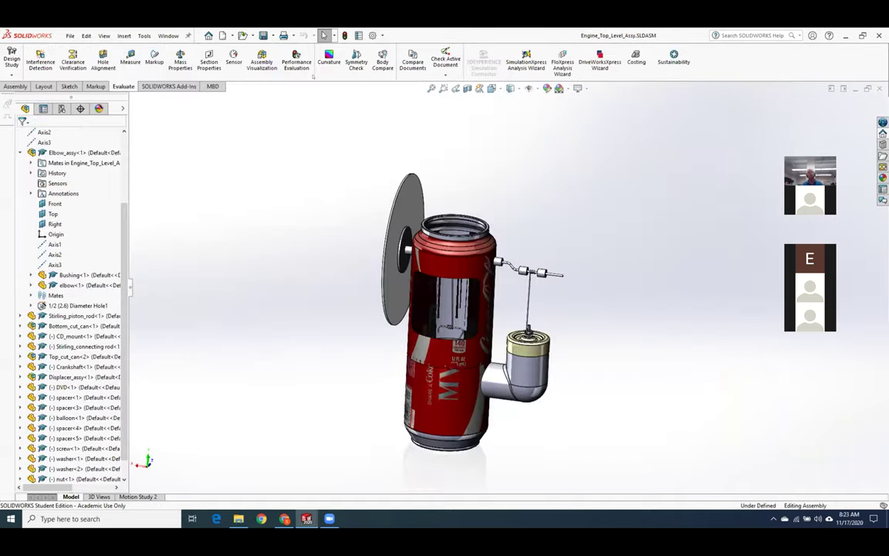
click(16, 85)
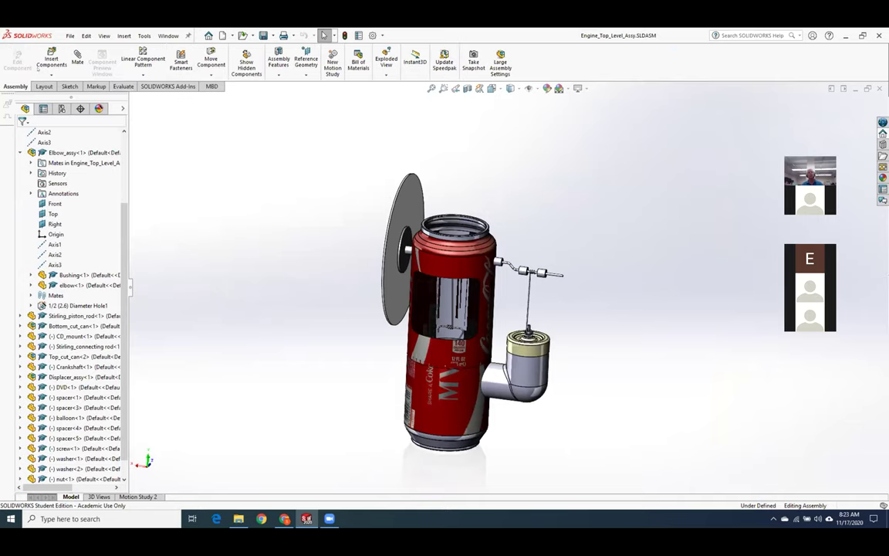
click(51, 58)
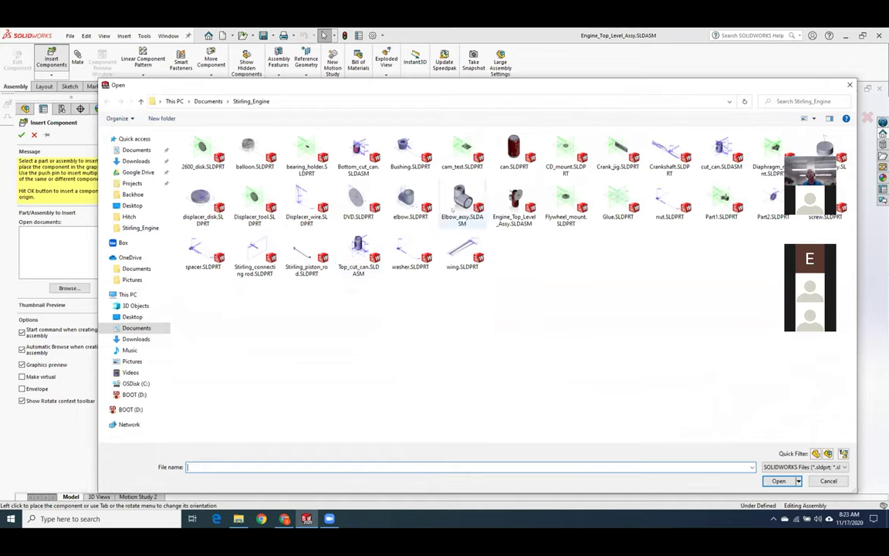
click(617, 199)
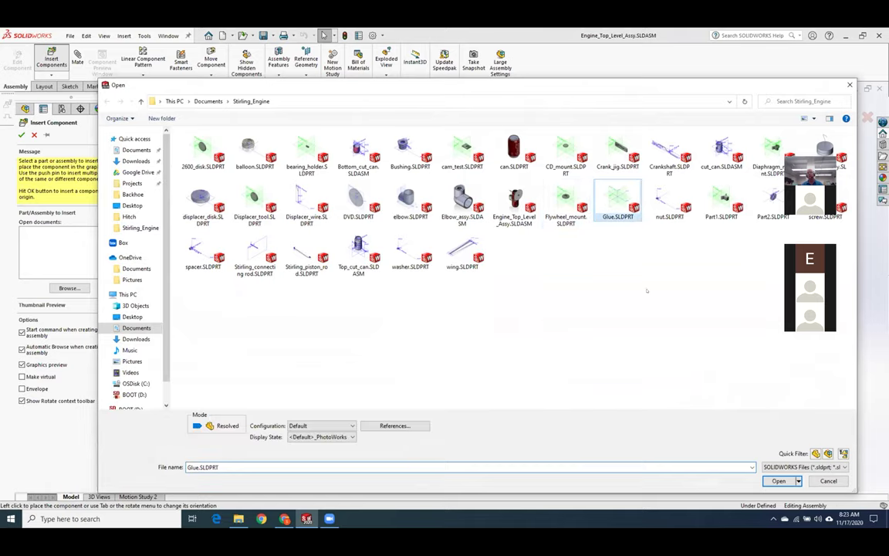
click(778, 481)
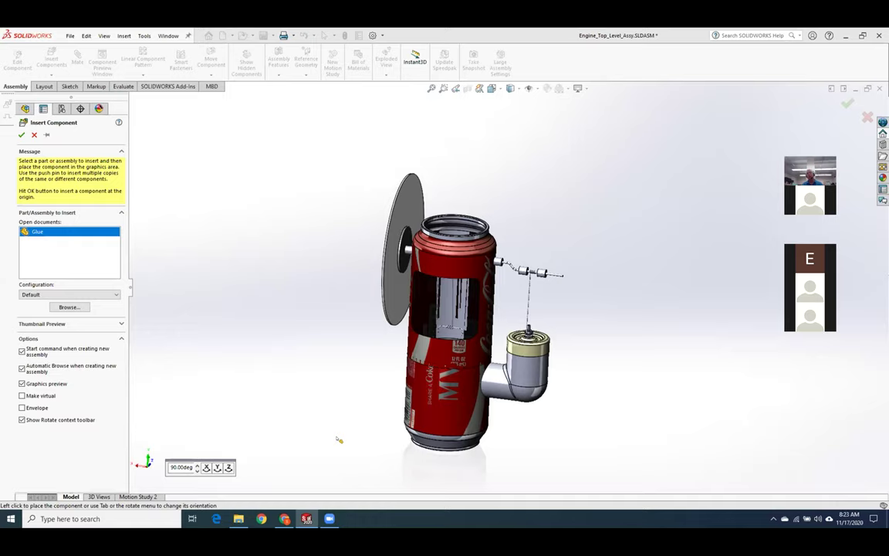
key(Escape)
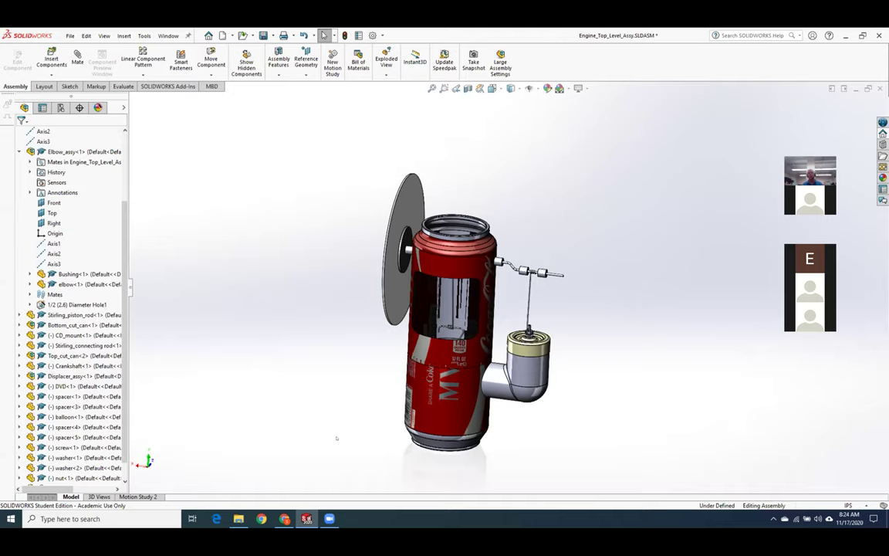
- Open the drawing of the top-level engine assembly from the assembly model
scroll(484, 344, down, 5)
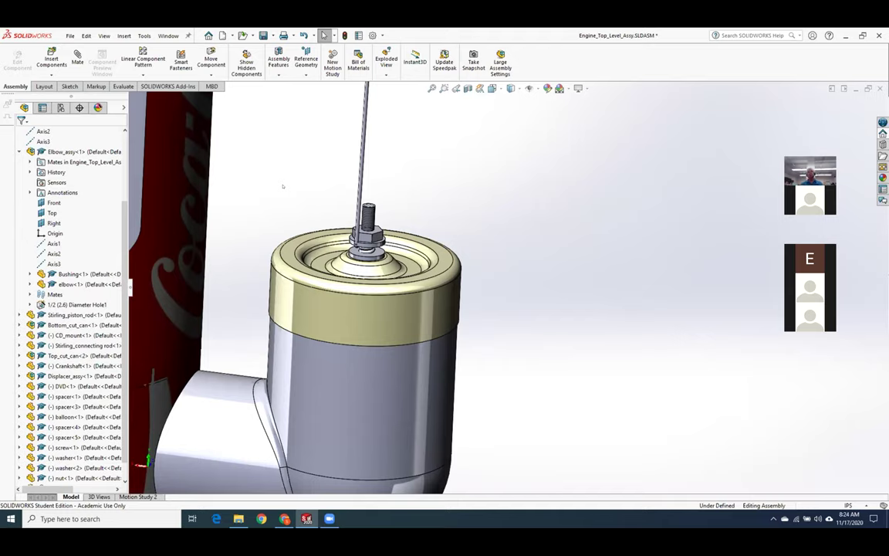
scroll(283, 187, up, 3)
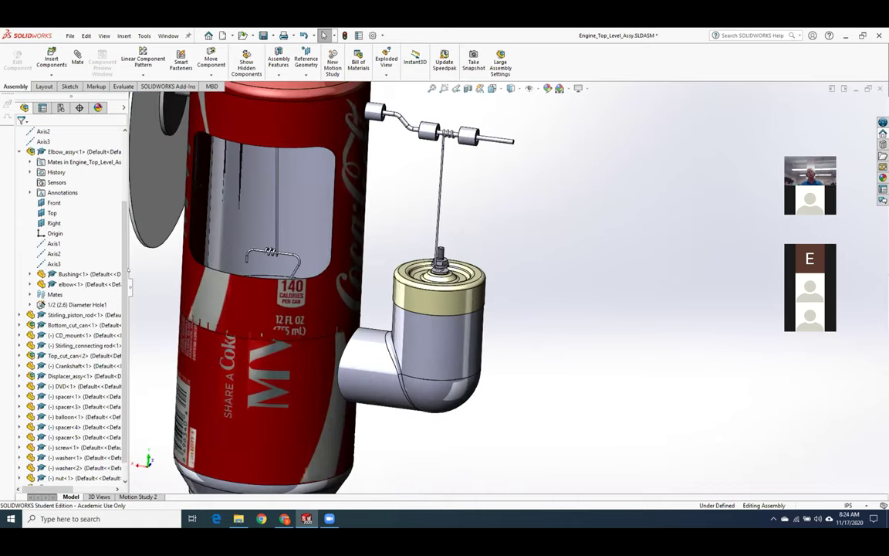
scroll(121, 334, down, 1)
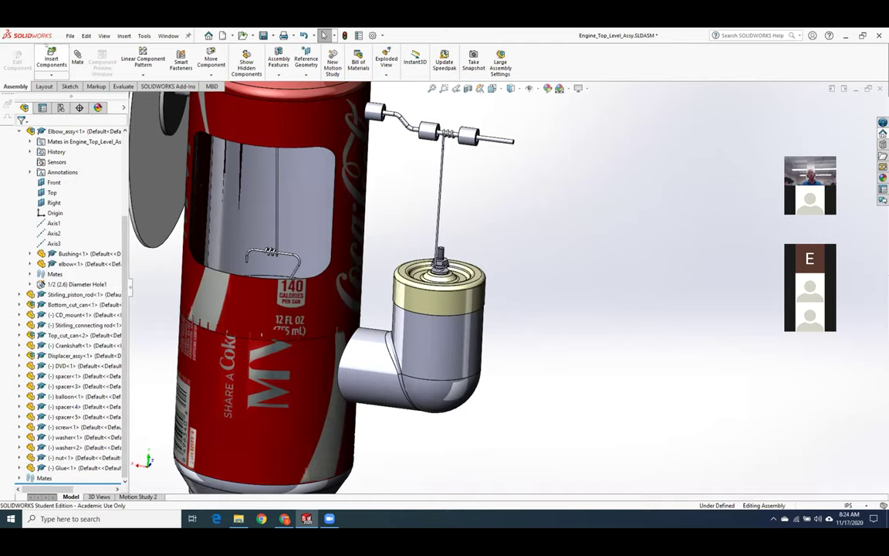
scroll(70, 293, up, 4)
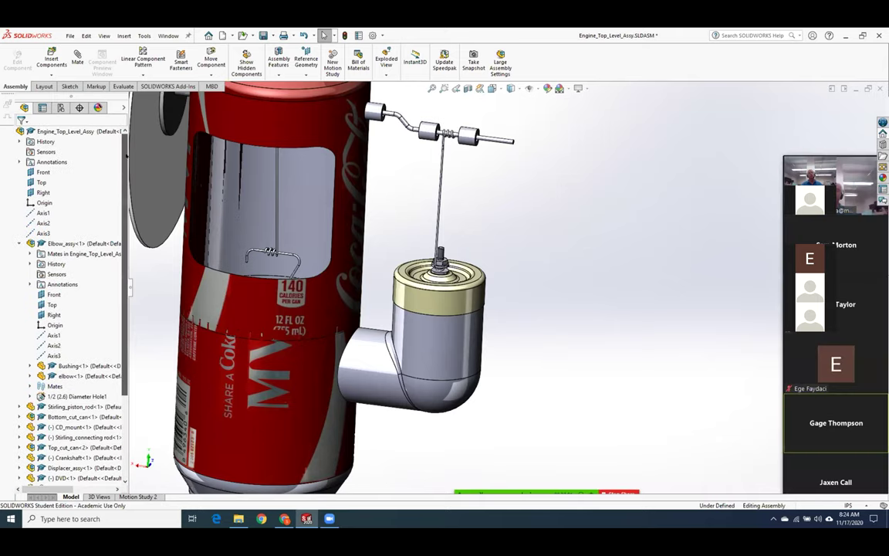
right_click(97, 133)
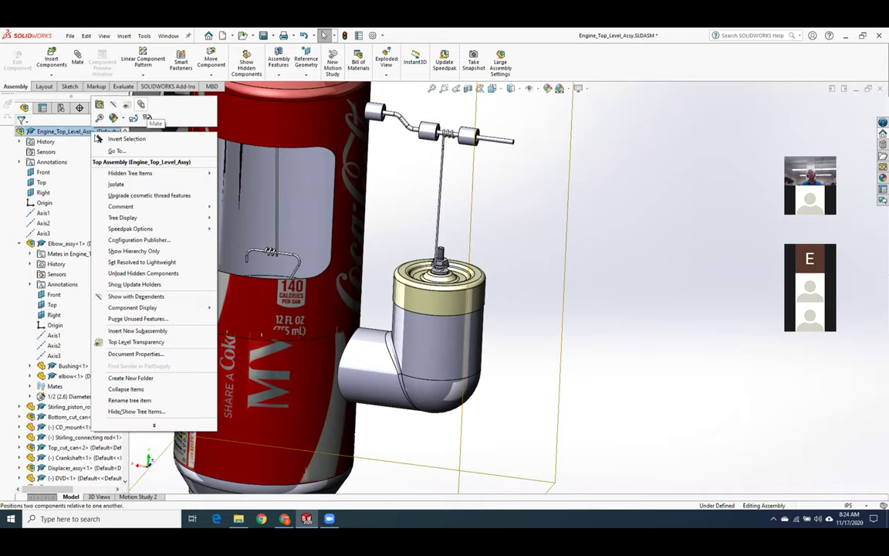
click(99, 106)
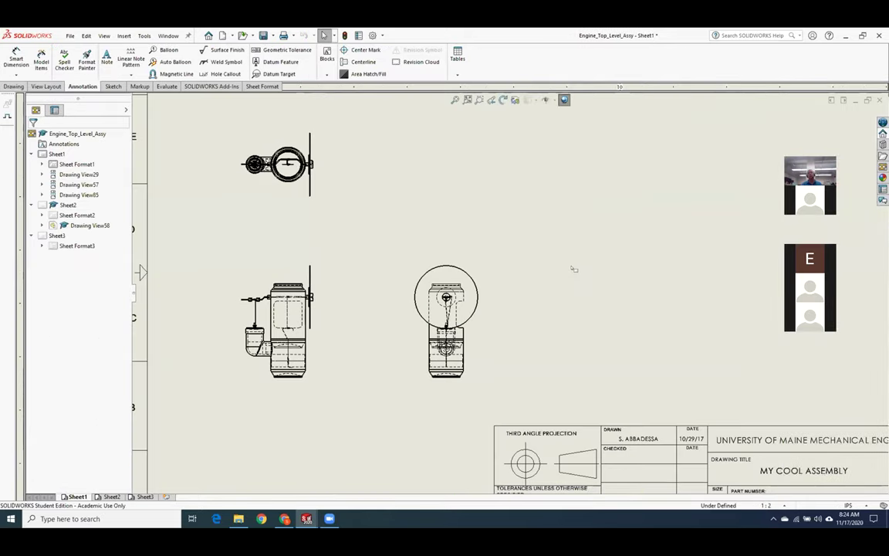
scroll(611, 238, down, 2)
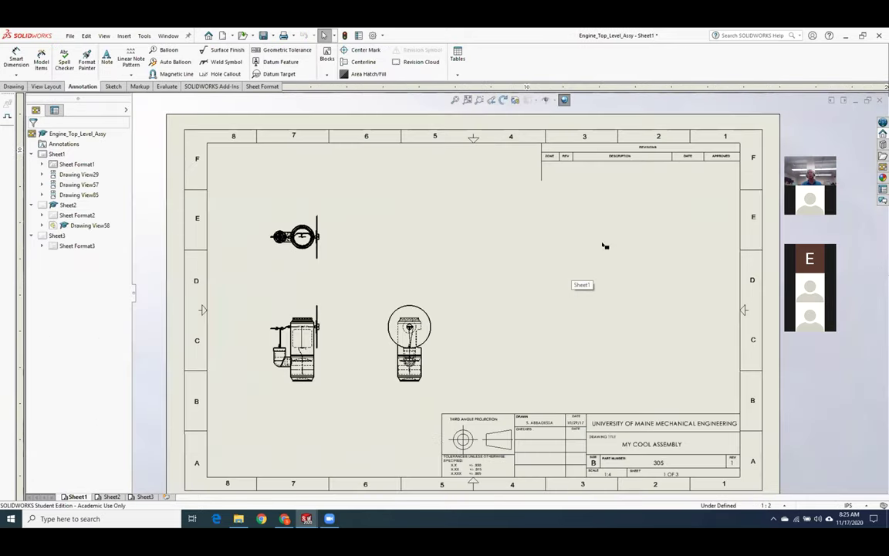
- On Sheet2, add a leader note reading "APPLY @ DROPS OF ITEM" pointing to the slotted hub at the disc's center
click(111, 496)
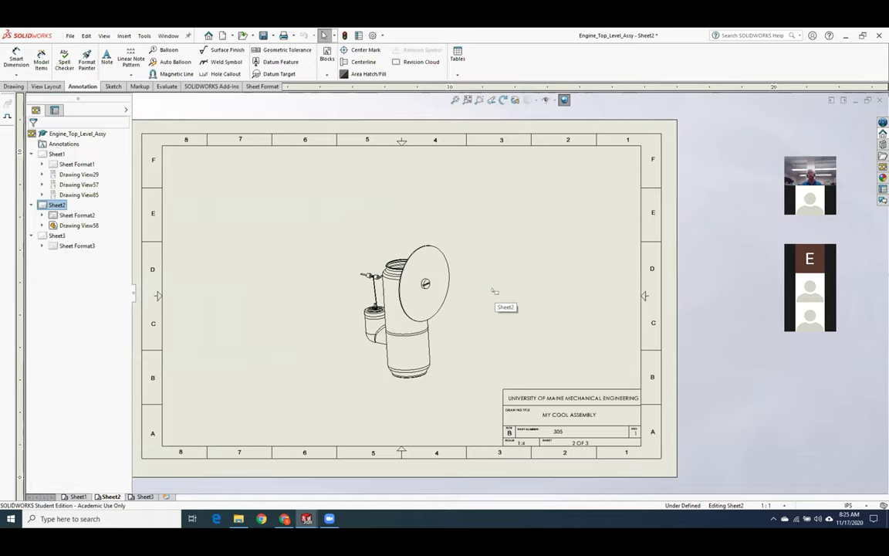
scroll(498, 282, down, 5)
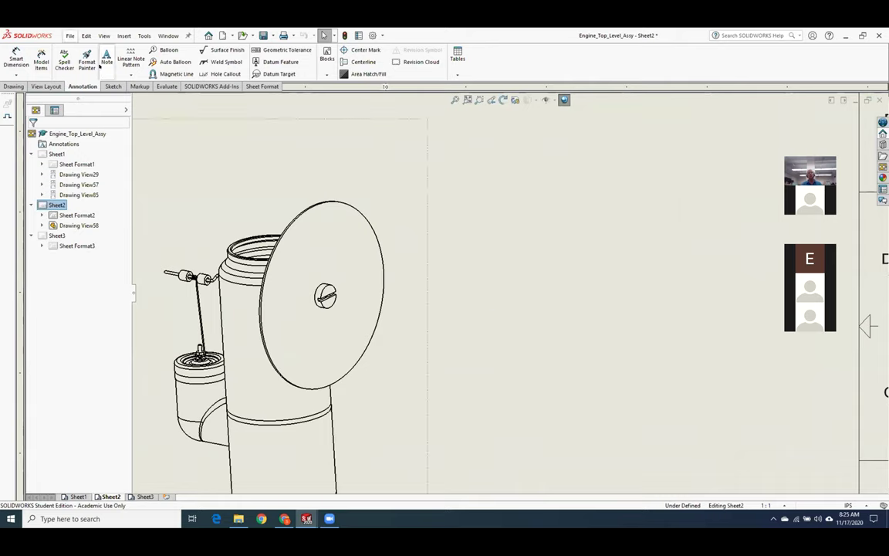
click(106, 58)
click(327, 280)
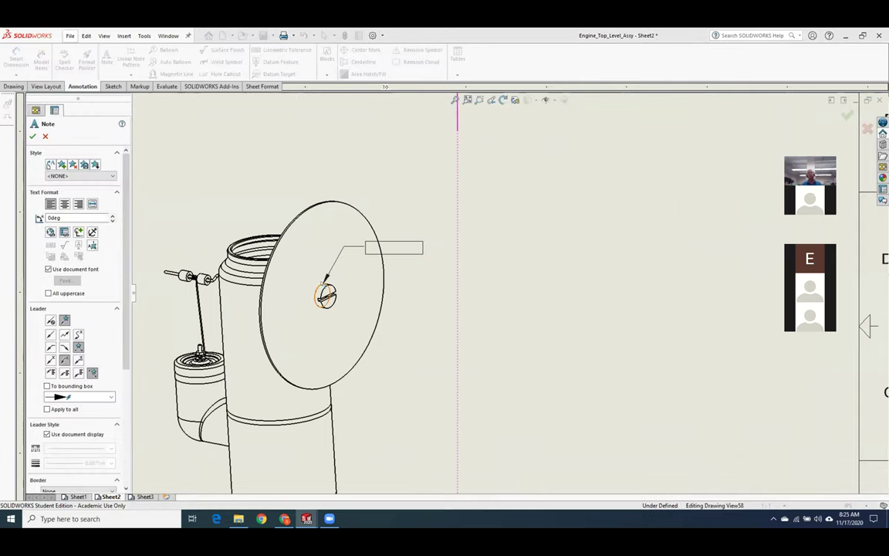
click(447, 192)
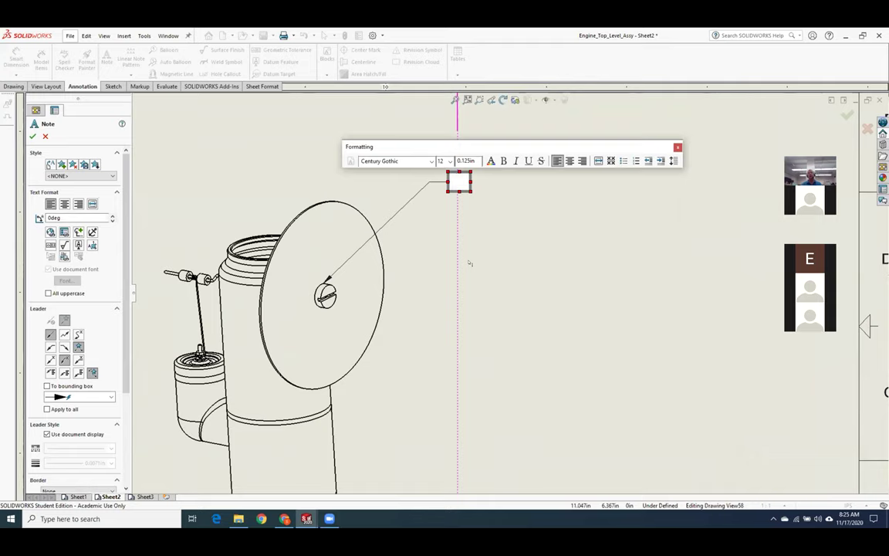
text(APP)
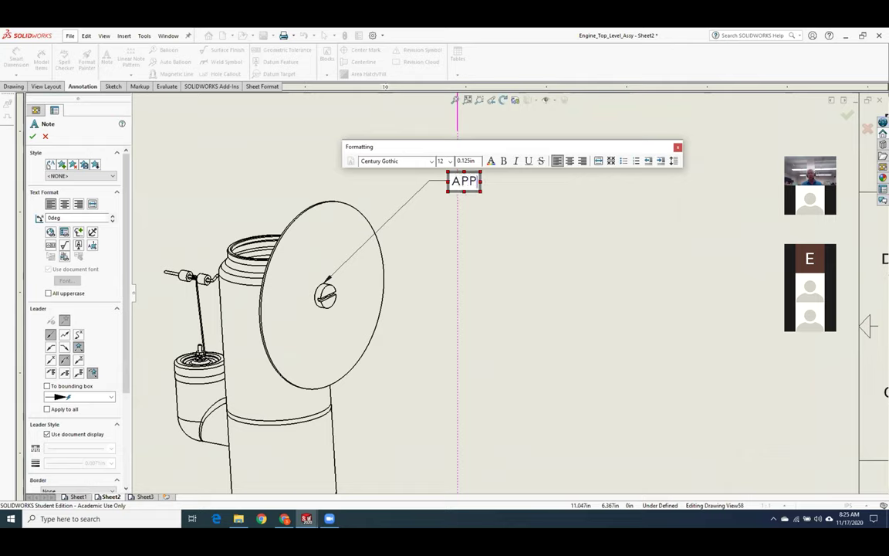
text(LY @ D)
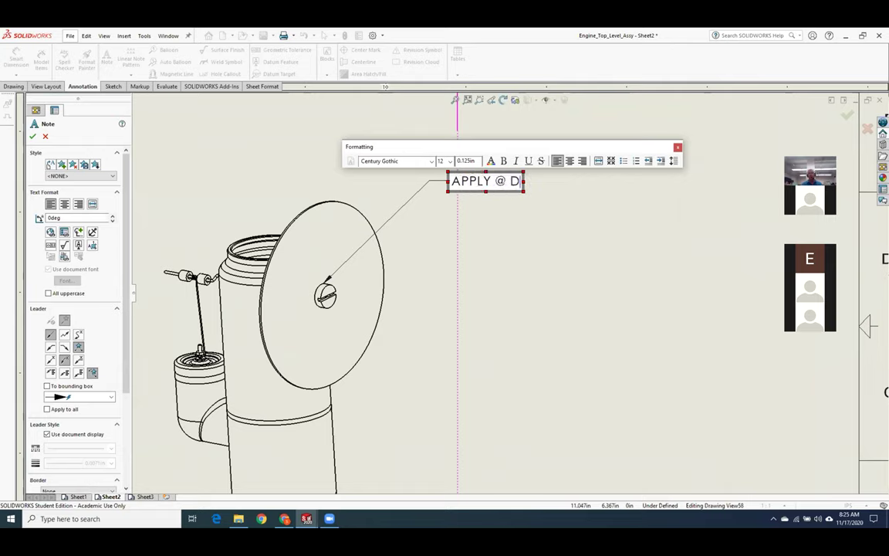
text(ROPS OF ITEM)
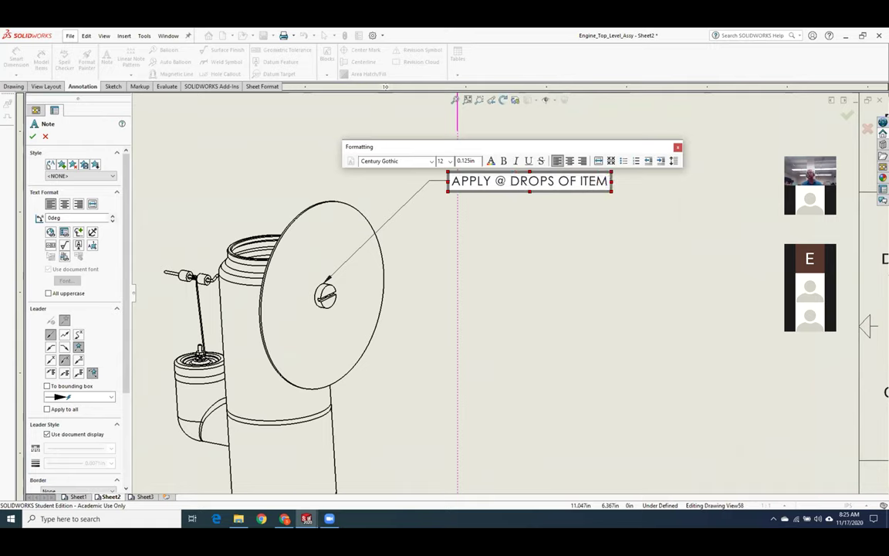
key(Return)
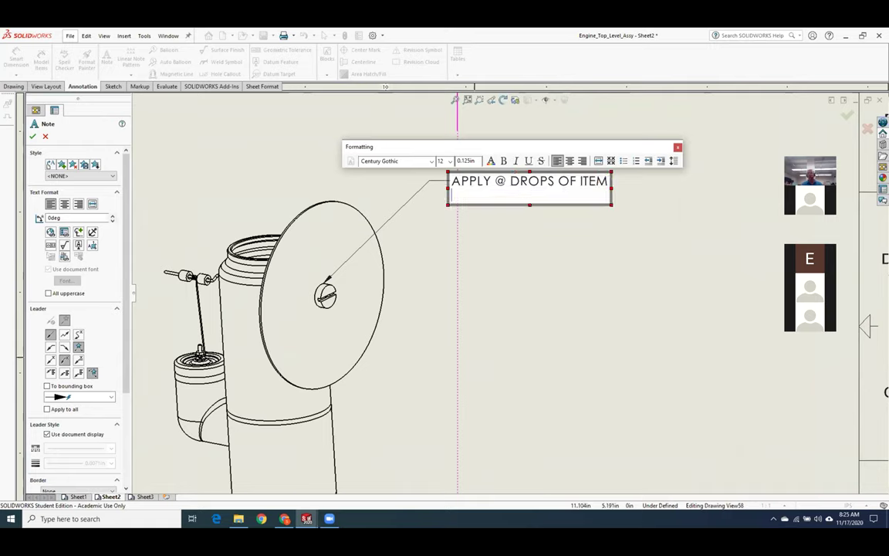
key(Escape)
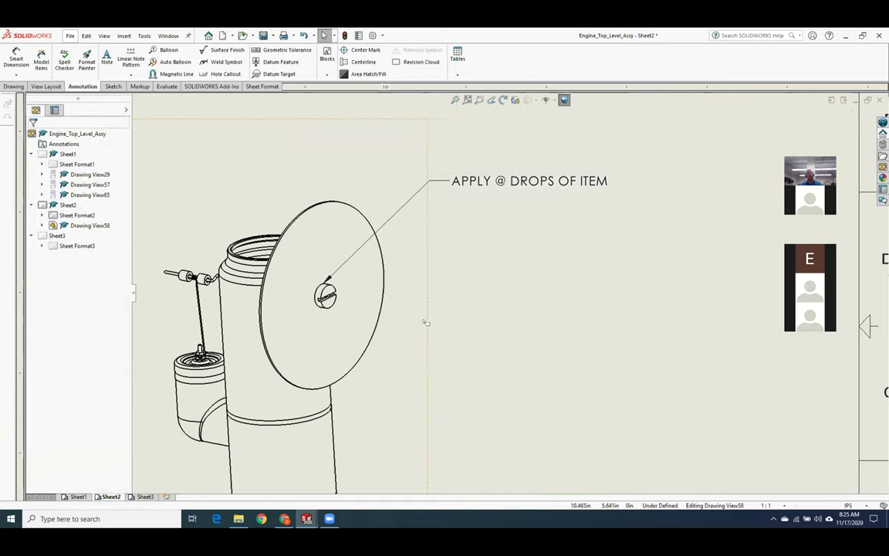
- Insert a top-level-only bill of materials for the Sheet2 engine view using MEE120_BOM_template and place it on Sheet3
click(146, 496)
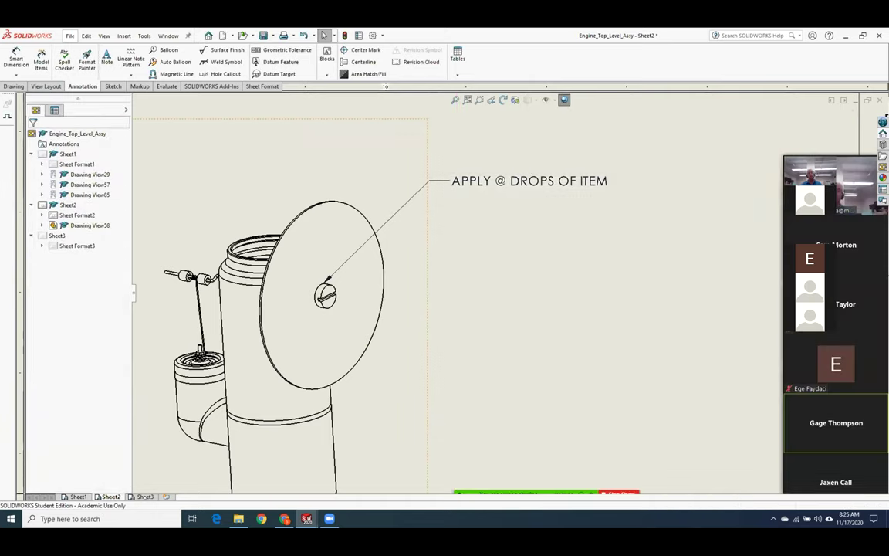
scroll(603, 247, down, 1)
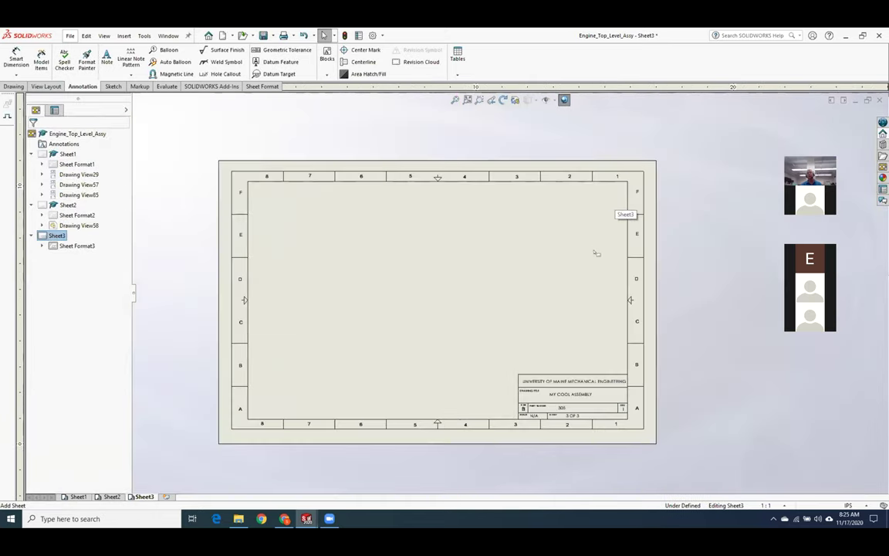
click(125, 36)
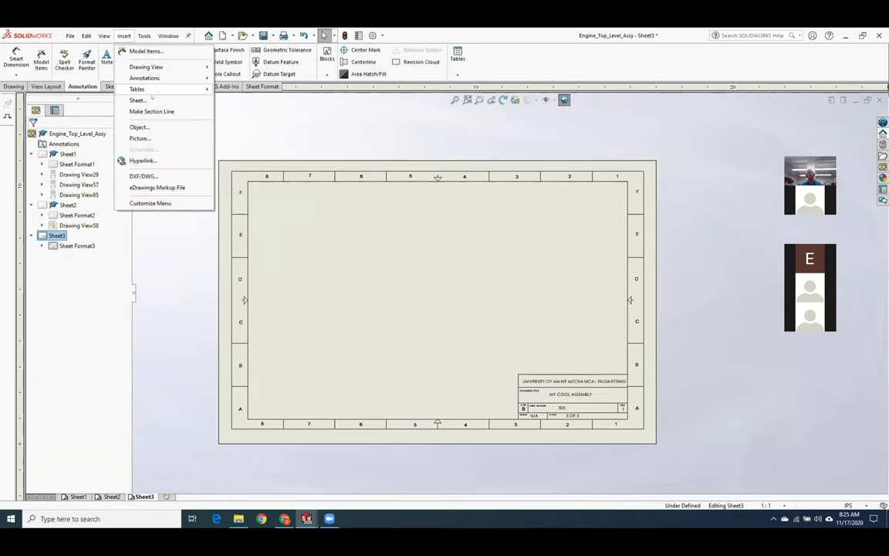
mouse_move(156, 90)
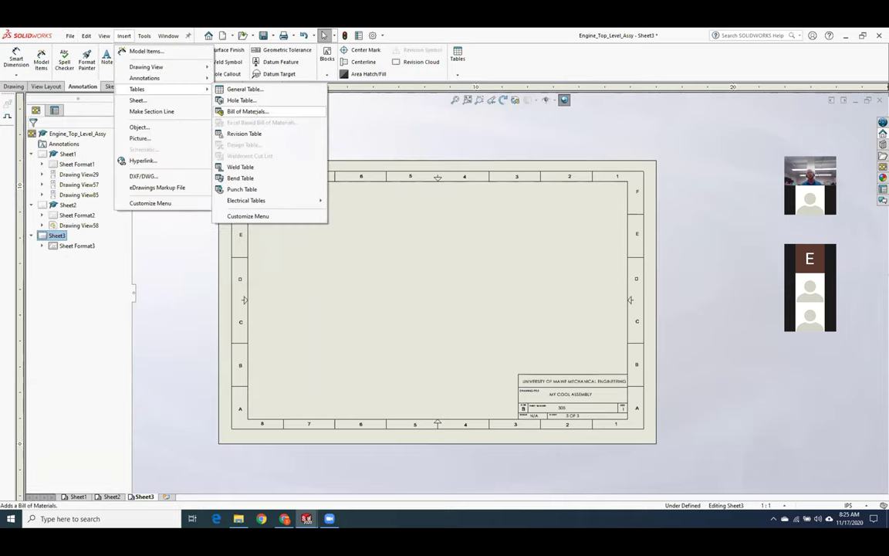
click(247, 111)
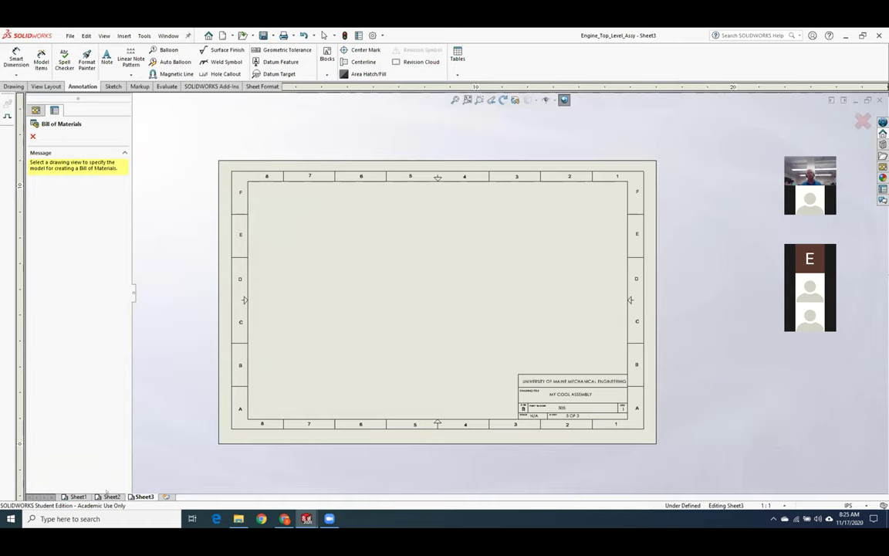
click(111, 497)
click(181, 396)
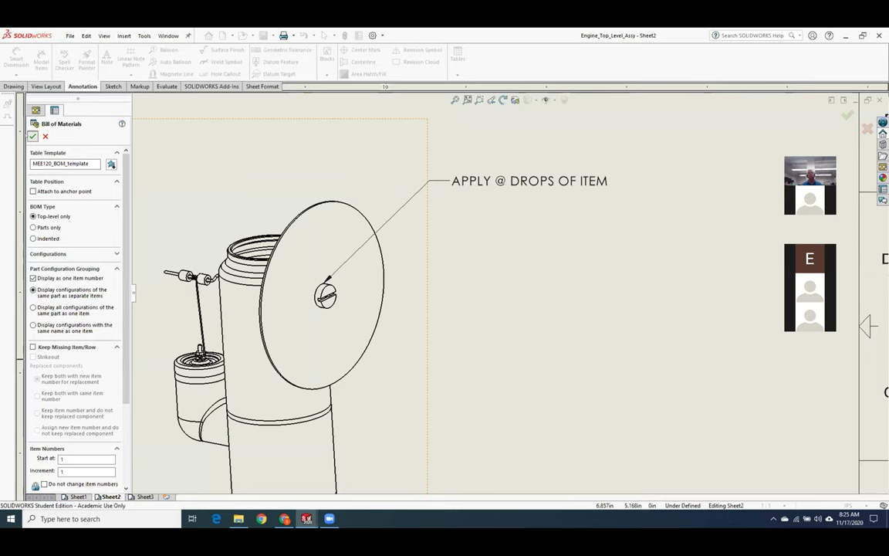
click(32, 136)
scroll(249, 294, up, 5)
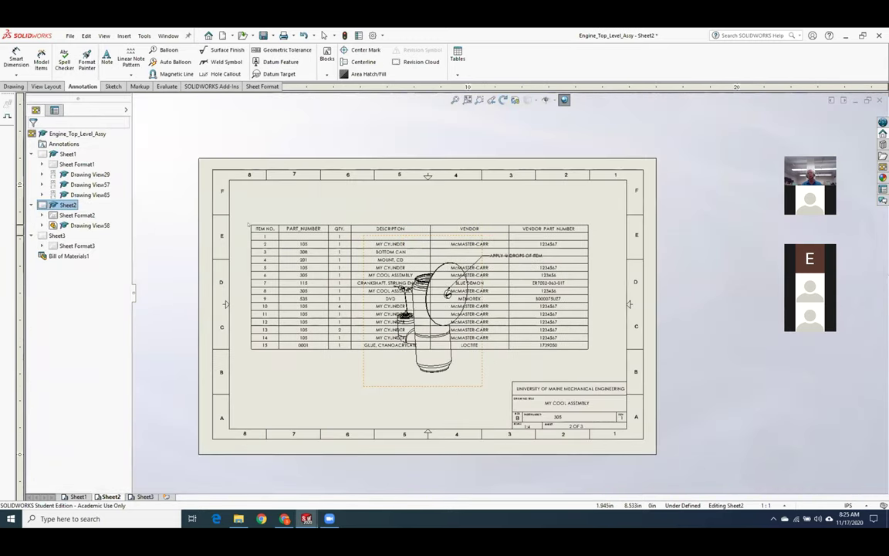
click(144, 496)
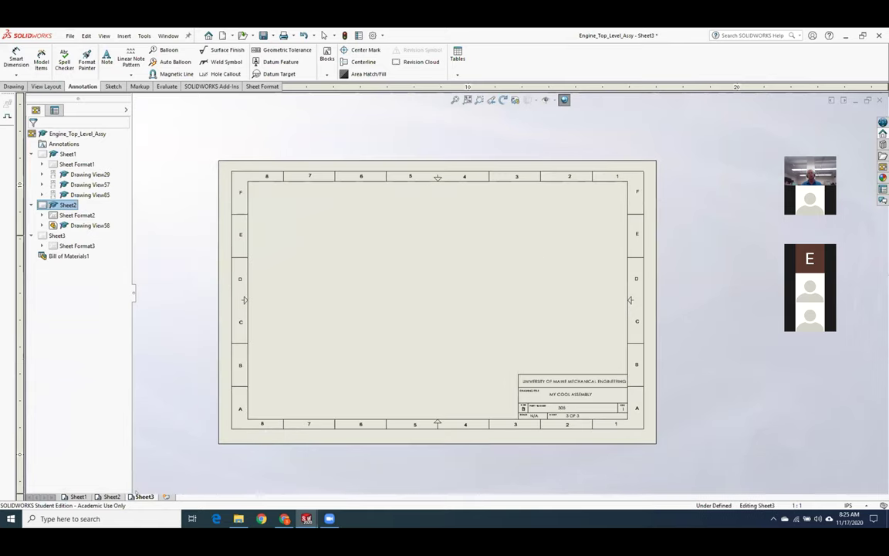
click(275, 224)
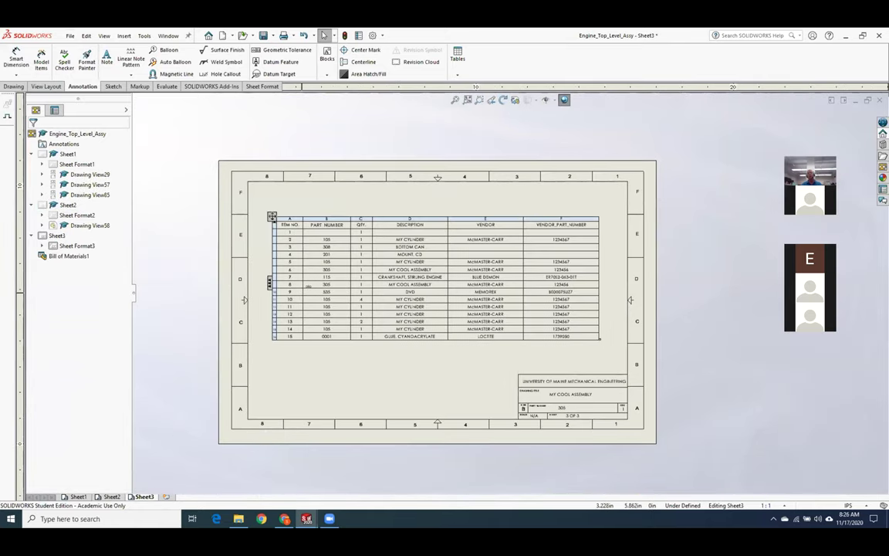
- Check the glue's item number in the Sheet3 bill of materials and change the Sheet2 leader note to "APPLY 2 DROPS OF ITEM 15"
scroll(345, 385, down, 3)
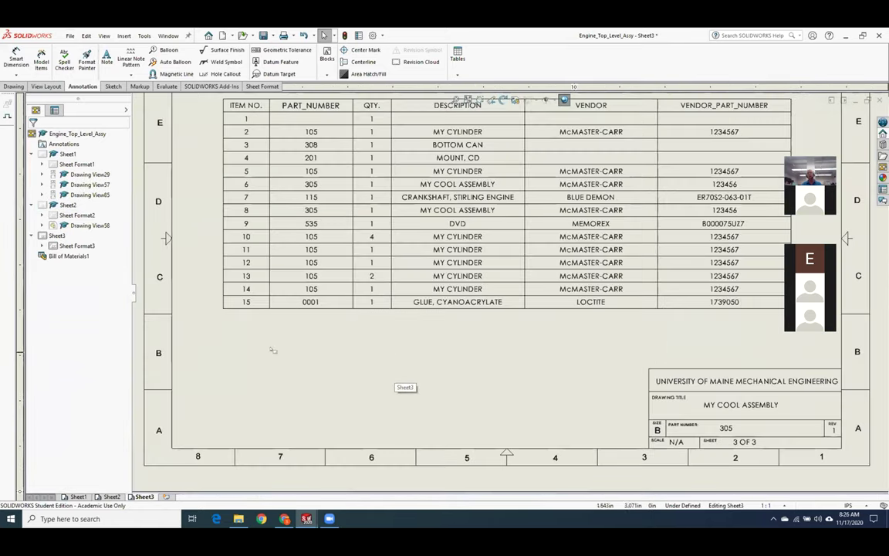
click(244, 303)
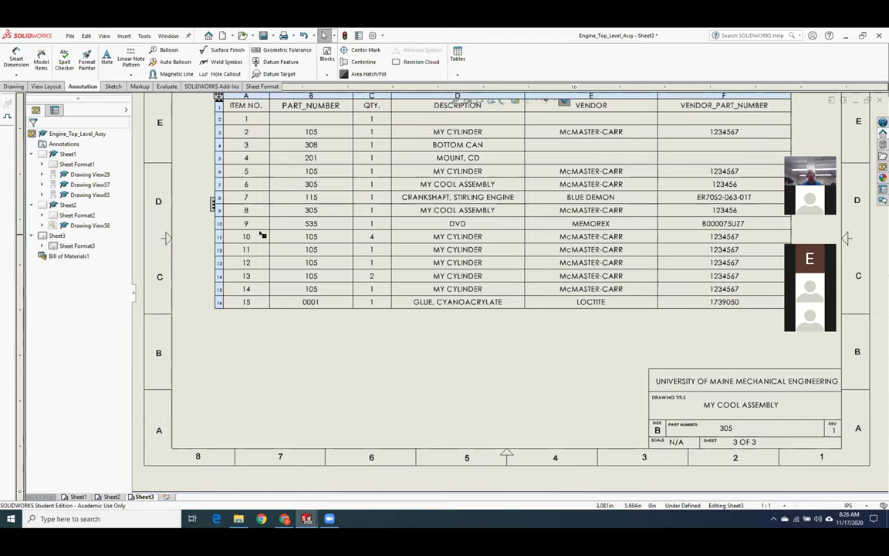
click(190, 377)
key(ctrl+Page_Up)
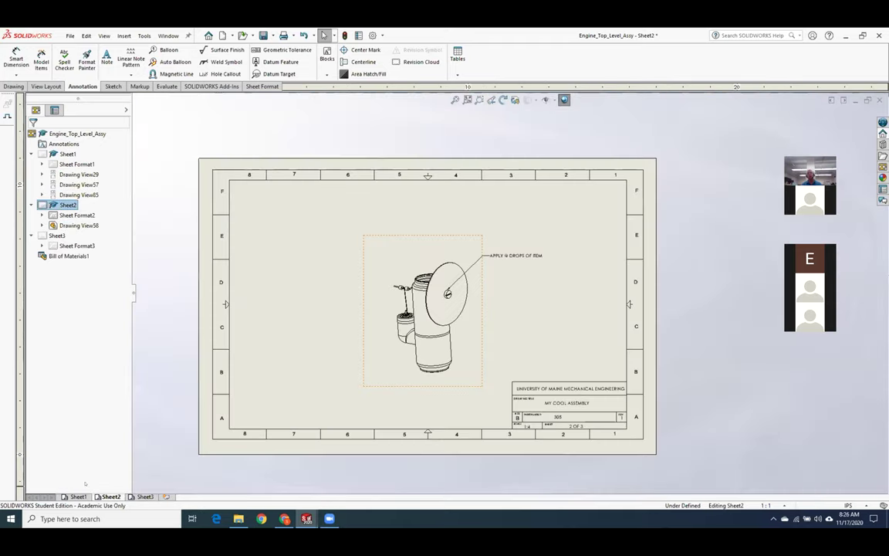
scroll(566, 270, down, 4)
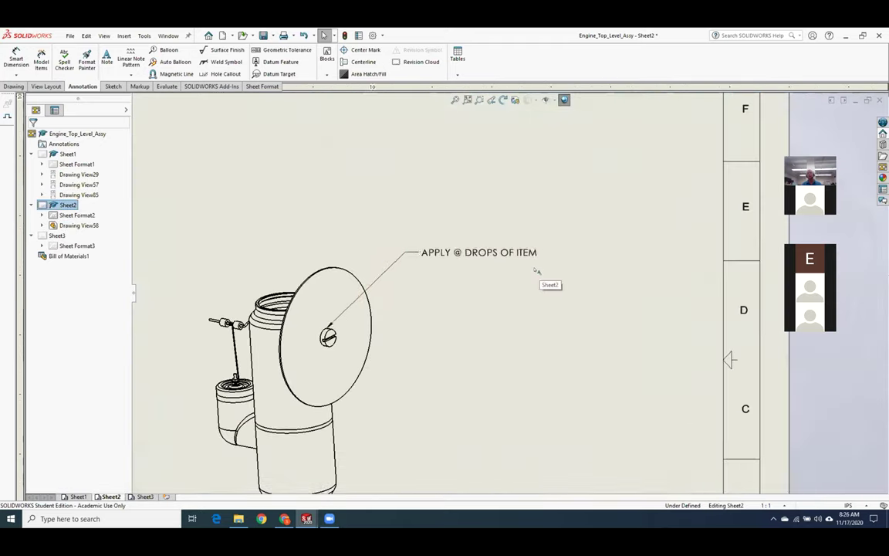
double_click(491, 251)
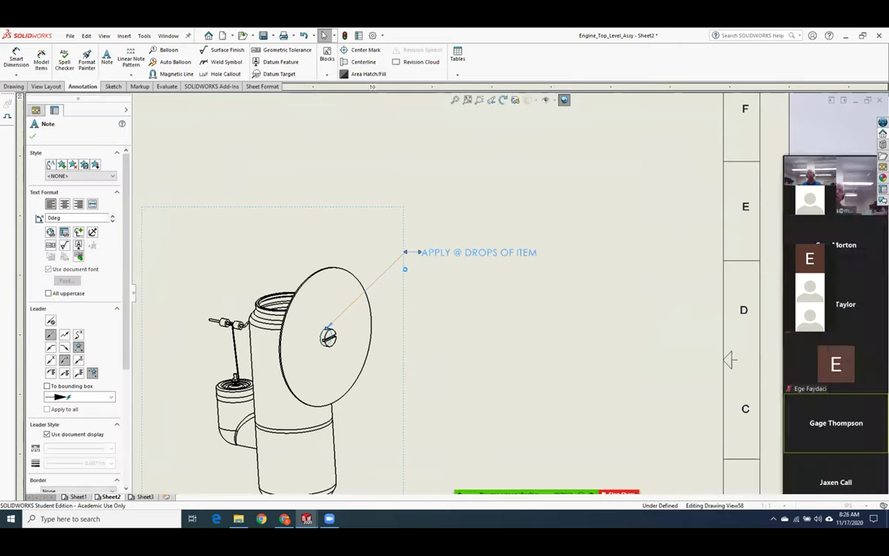
click(463, 253)
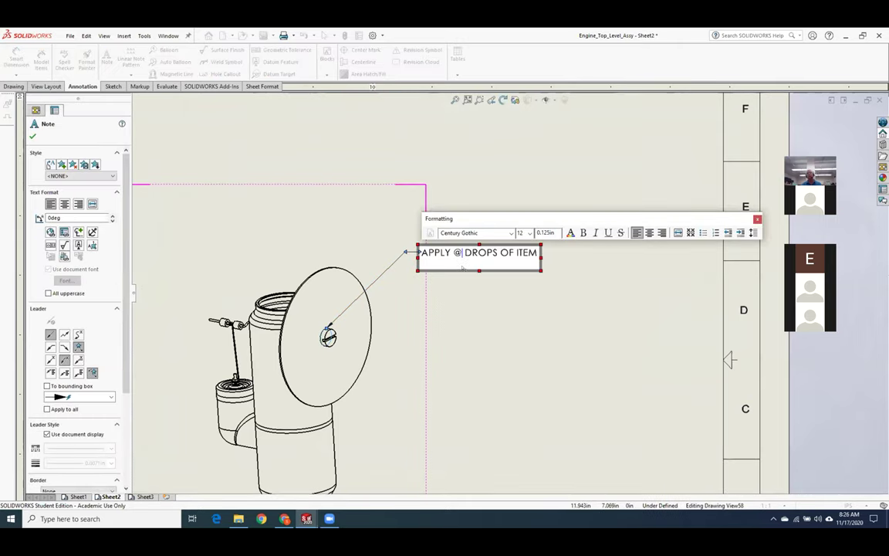
text(\\)
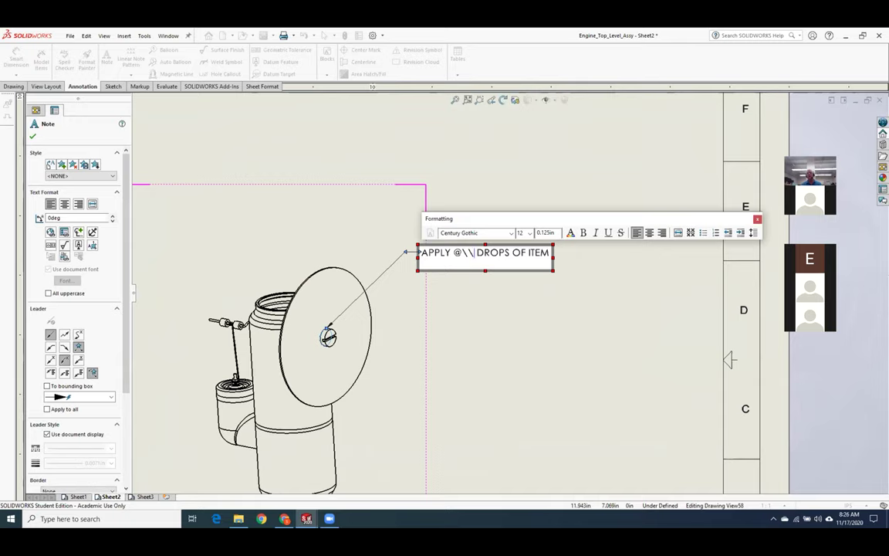
key(BackSpace)
key(BackSpace)
key(BackSpace)
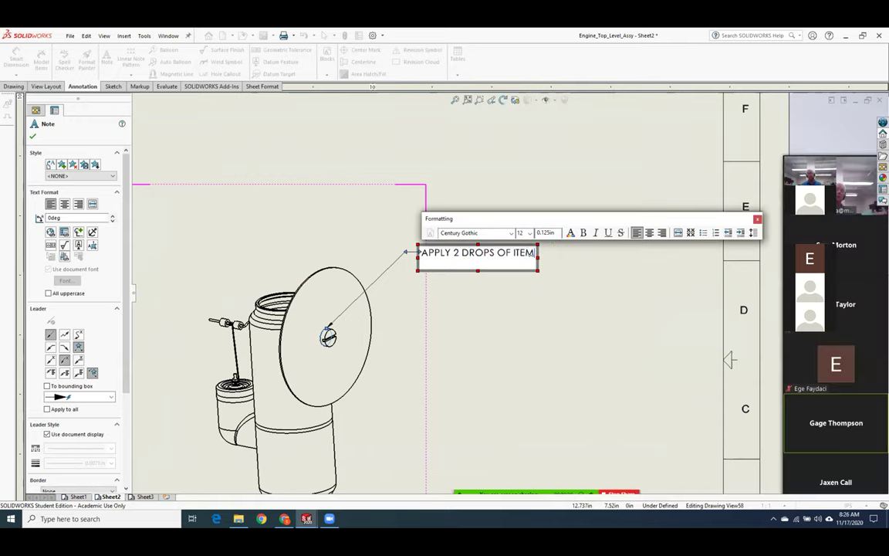
text(15)
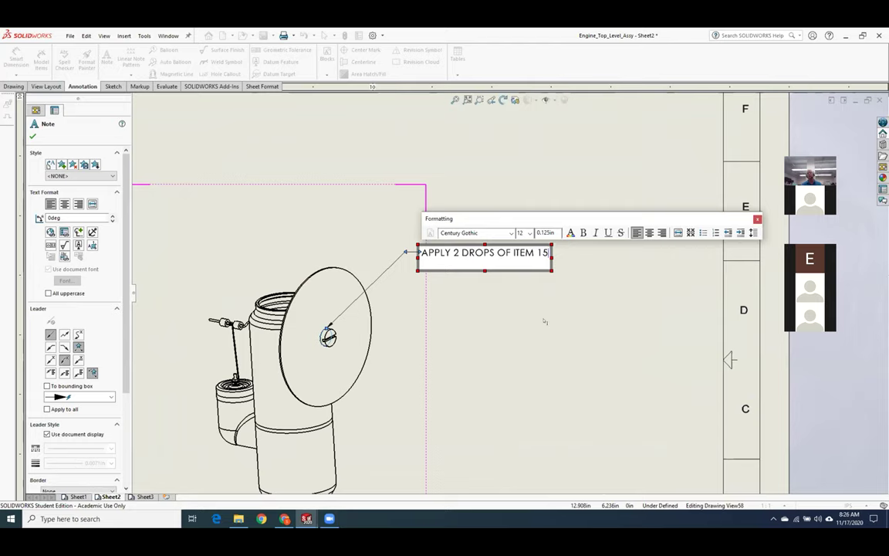
key(Escape)
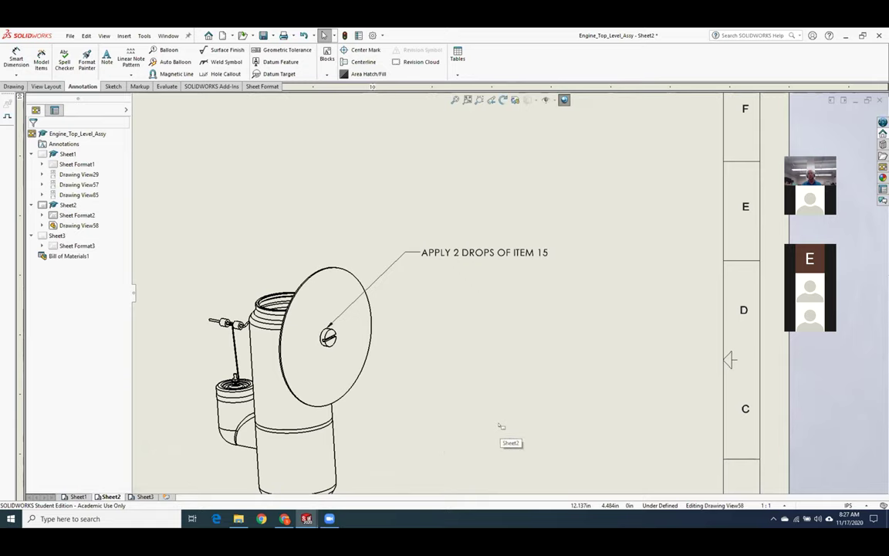
- Switch to the engine assembly, section it along the Front plane, and examine the displacer, can bottoms and elbow interior
mouse_move(306, 519)
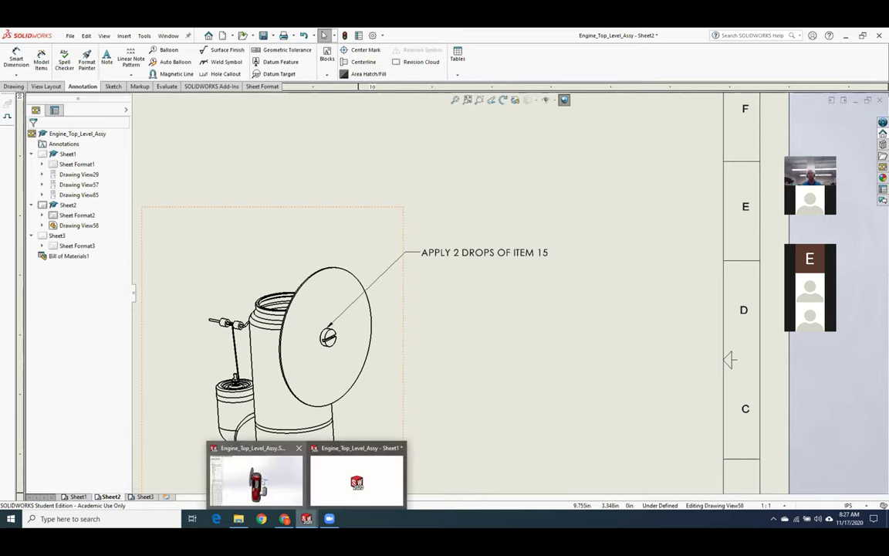
click(257, 479)
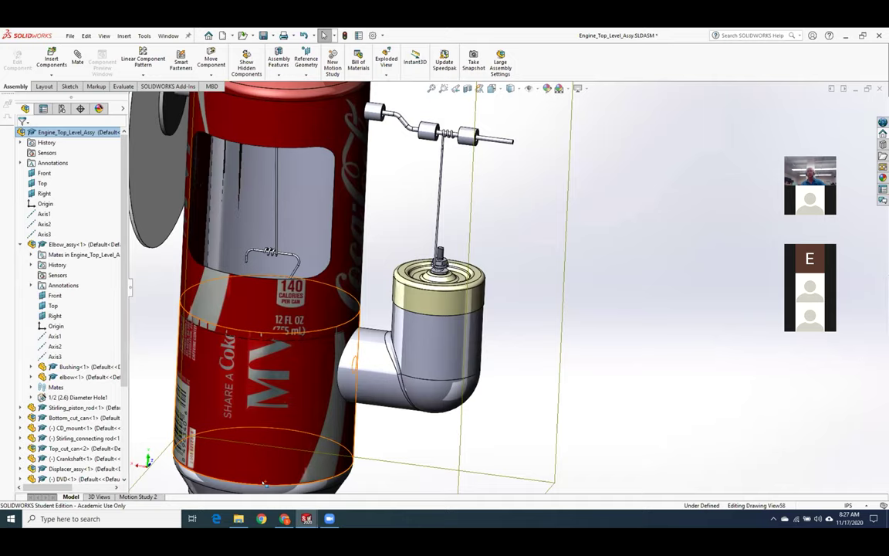
scroll(478, 402, down, 5)
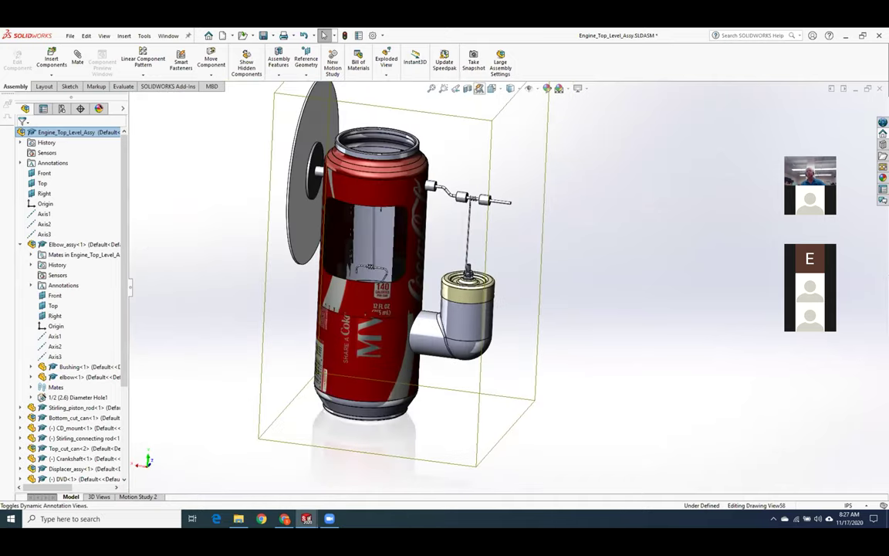
click(468, 88)
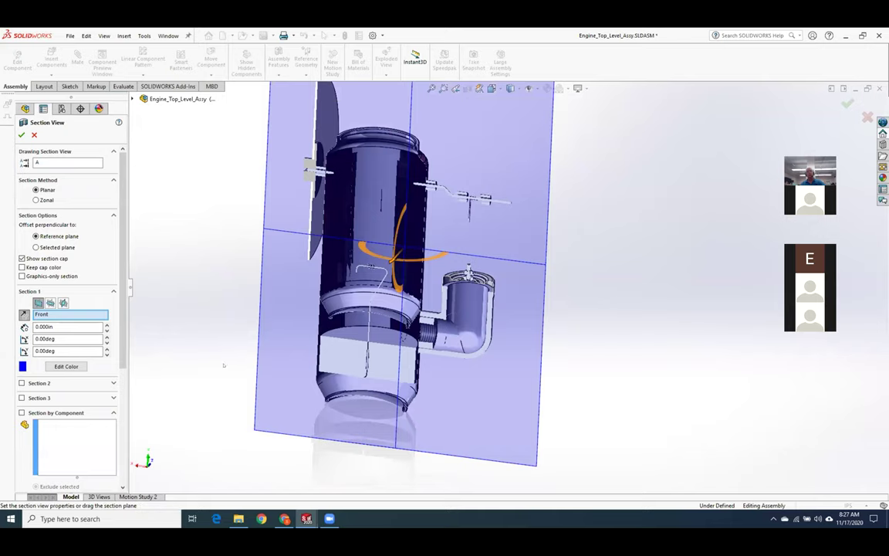
click(22, 135)
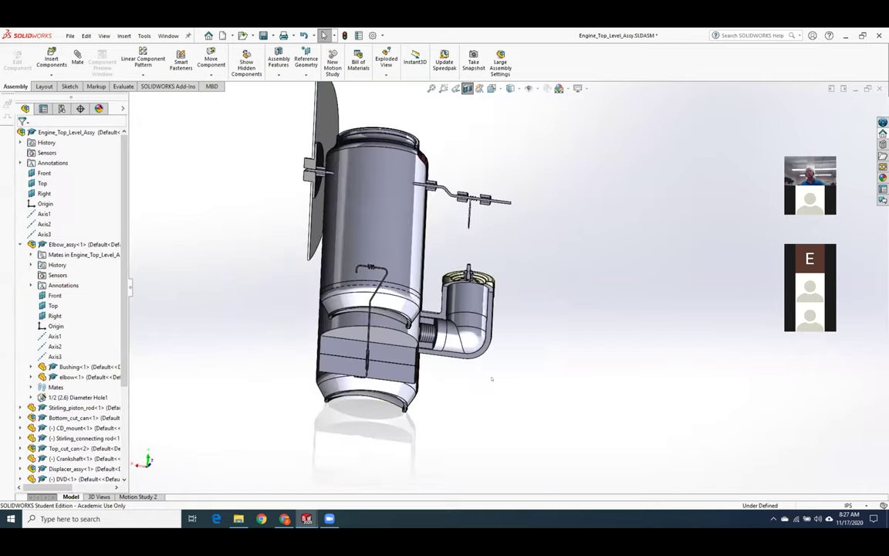
scroll(368, 377, down, 6)
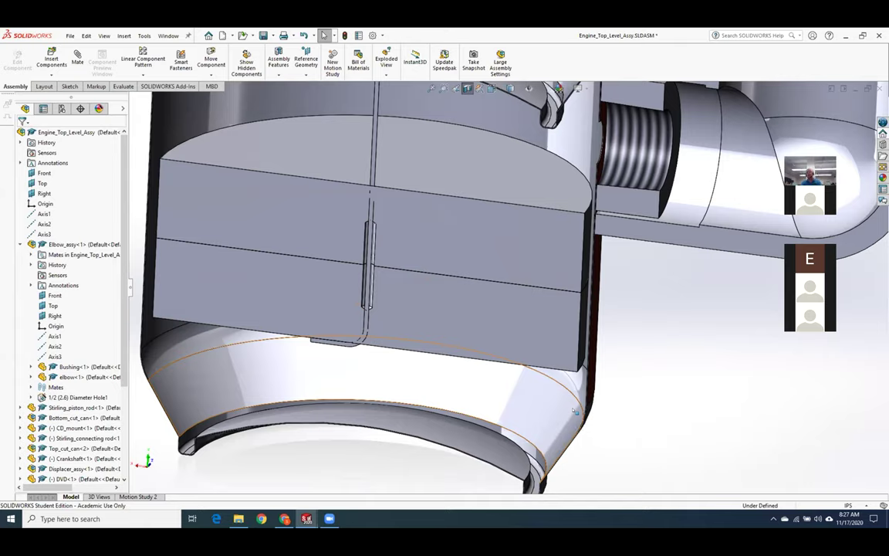
scroll(574, 410, up, 5)
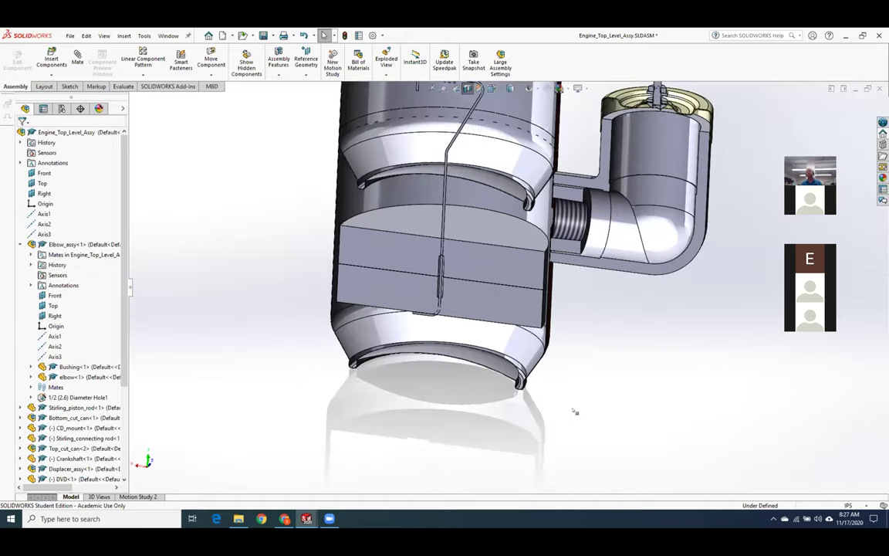
scroll(650, 210, down, 5)
scroll(650, 210, up, 4)
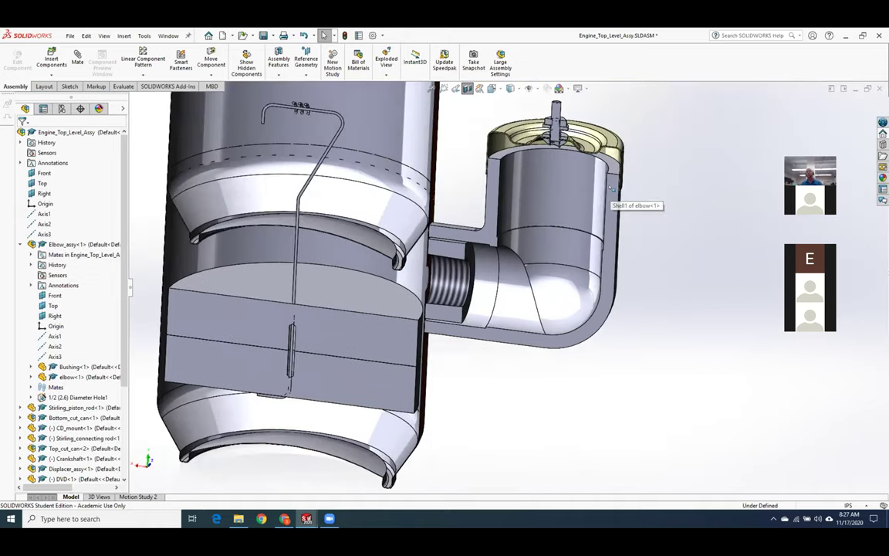
scroll(587, 179, down, 3)
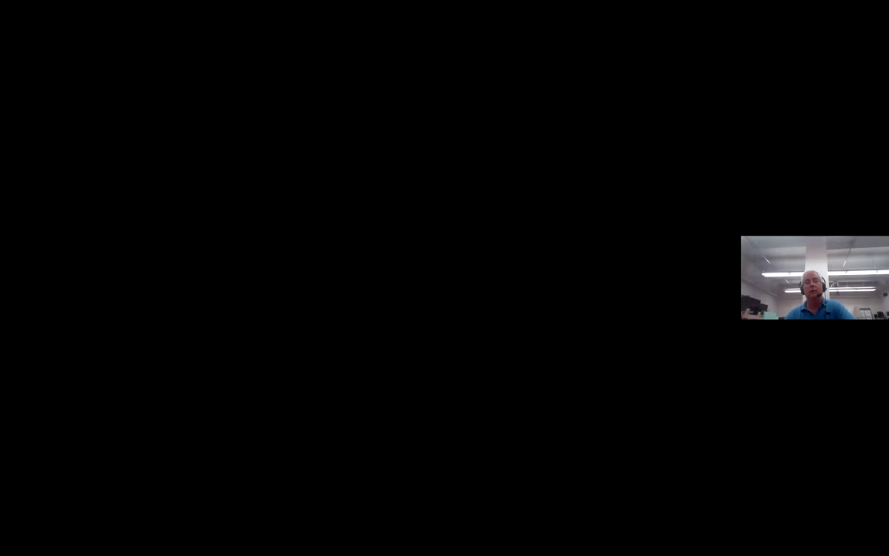
scroll(472, 262, up, 3)
scroll(388, 284, down, 6)
scroll(389, 285, up, 2)
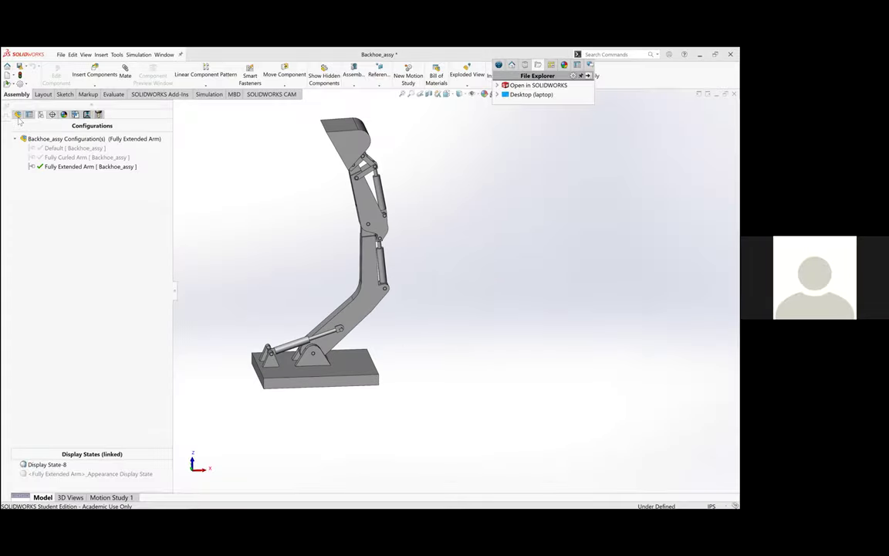
- Review the backhoe assembly's components and compare its Fully Curled Arm and Fully Extended Arm configurations
click(17, 114)
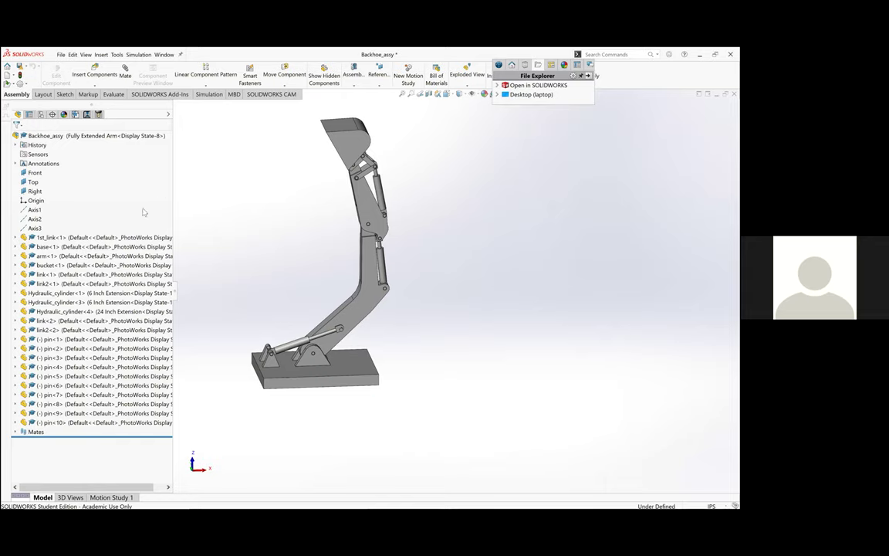
click(41, 115)
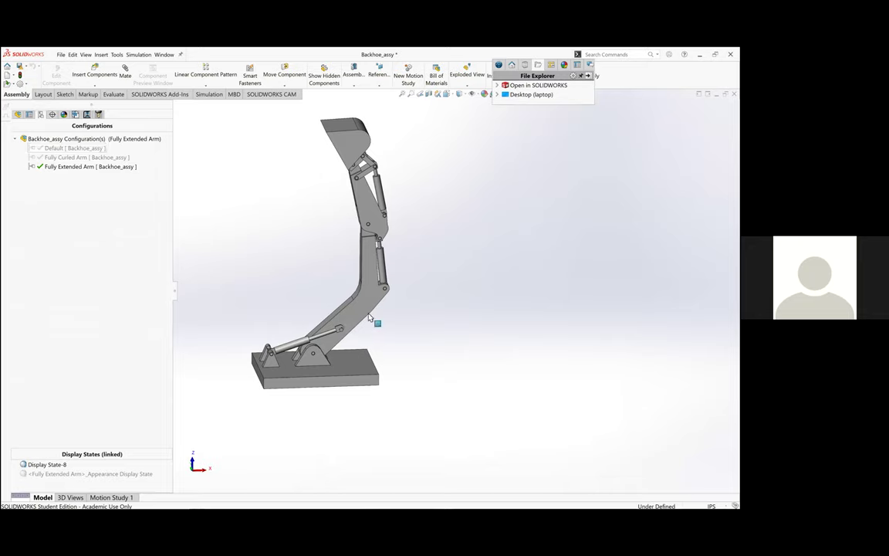
scroll(423, 294, down, 2)
scroll(369, 247, up, 3)
double_click(78, 157)
double_click(73, 166)
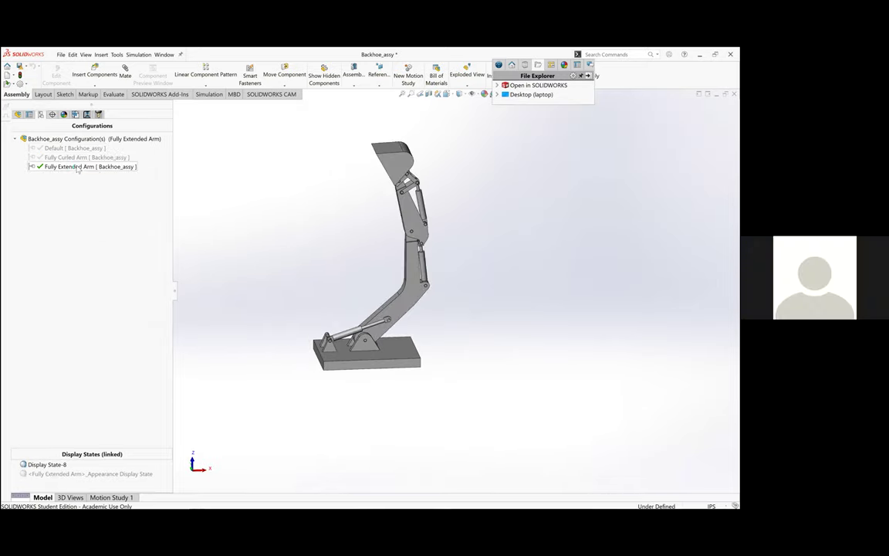
double_click(69, 157)
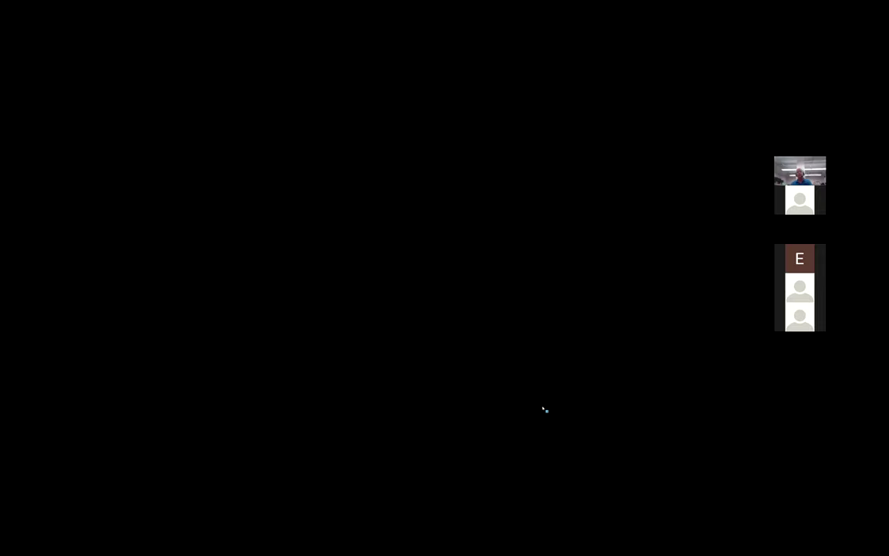
- Turn off the engine assembly's section view and open the outermost crankshaft spacer as its own part
scroll(500, 203, down, 3)
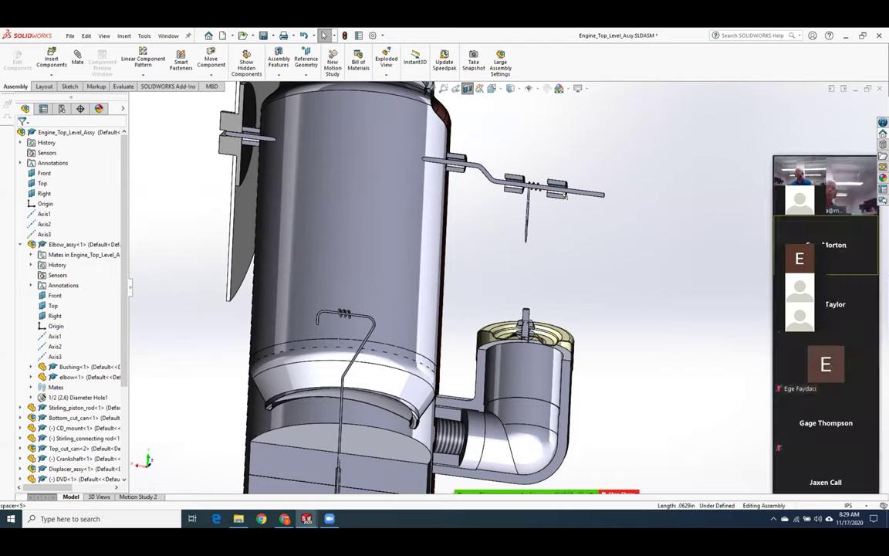
right_click(559, 193)
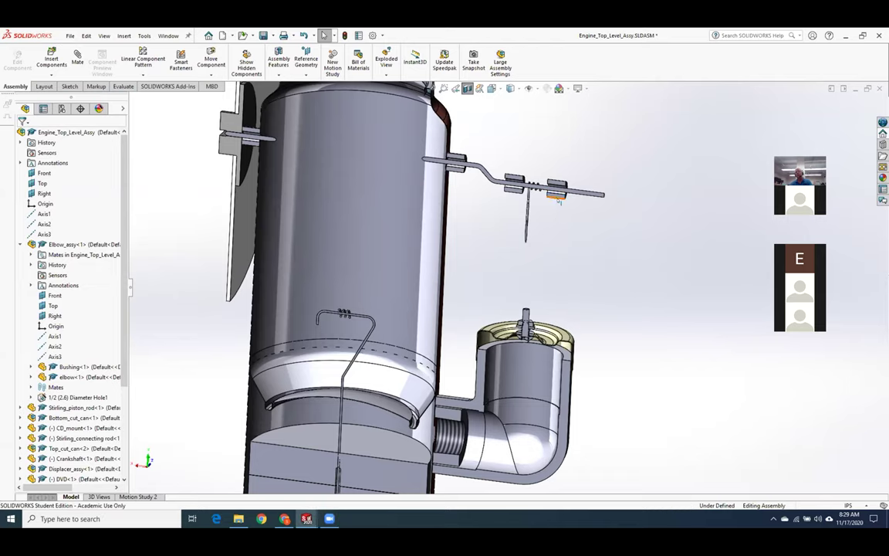
right_click(557, 195)
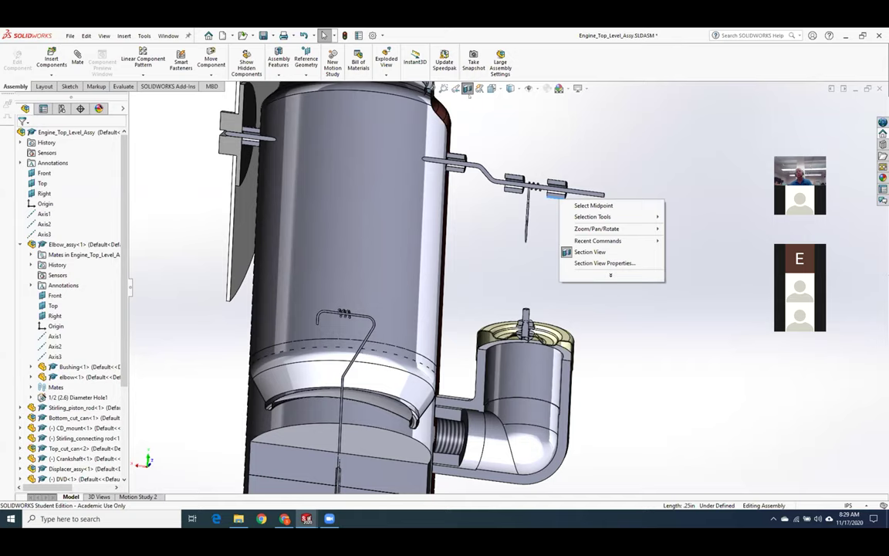
click(467, 89)
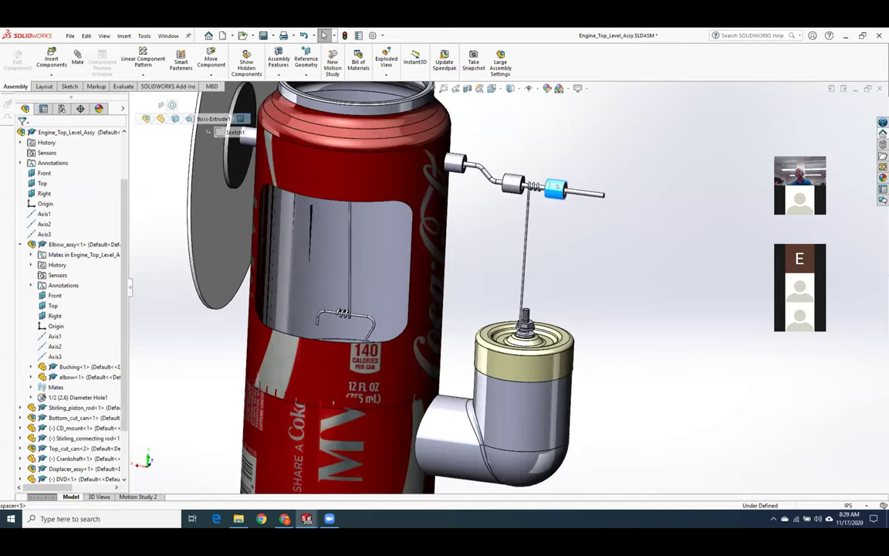
right_click(556, 188)
key(Escape)
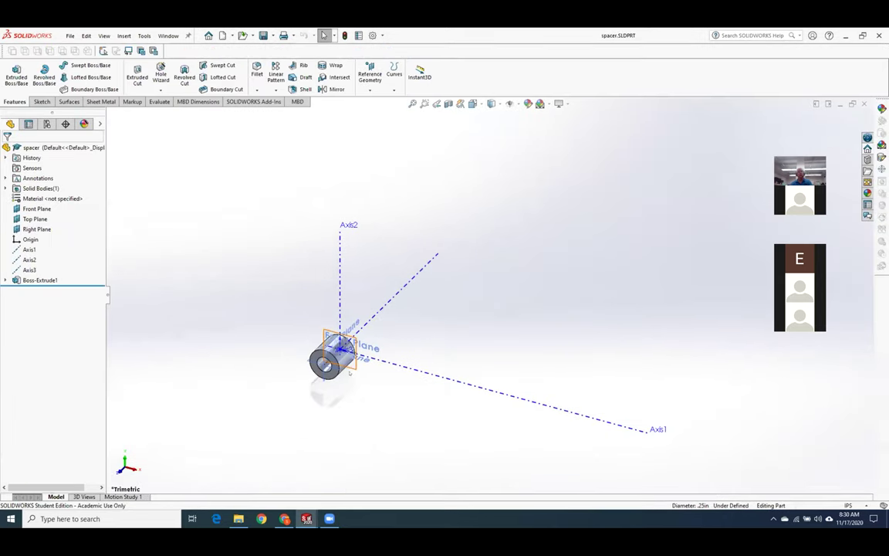
- Chamfer the outer edge of the spacer's front face with a 0.03 in distance at 45 degrees
scroll(408, 364, down, 5)
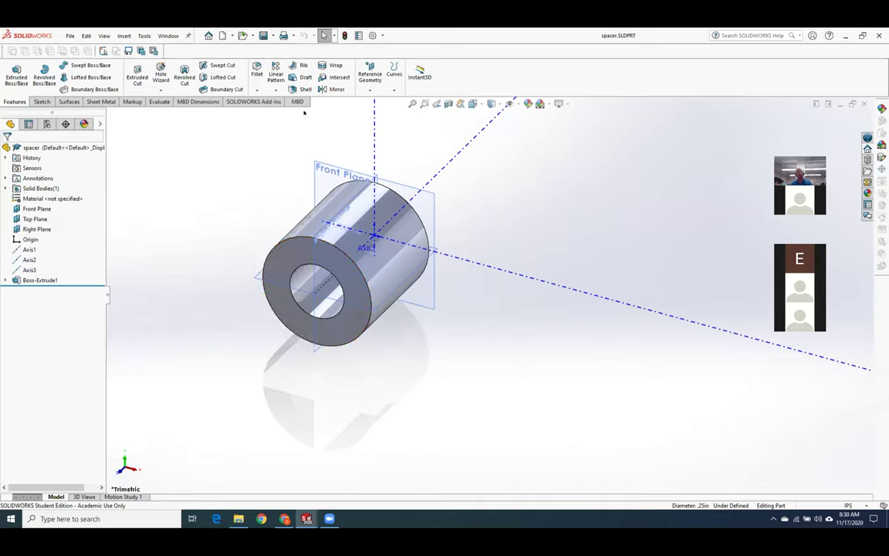
click(256, 90)
click(268, 114)
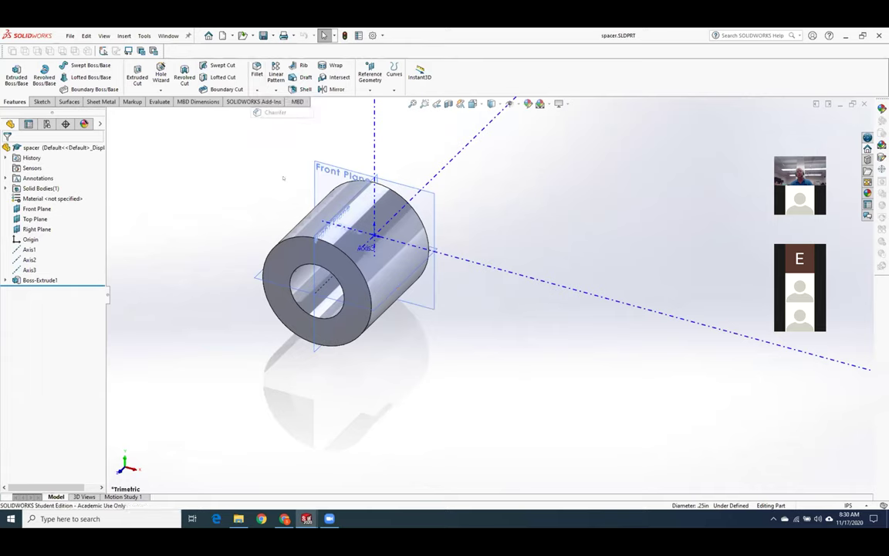
click(284, 241)
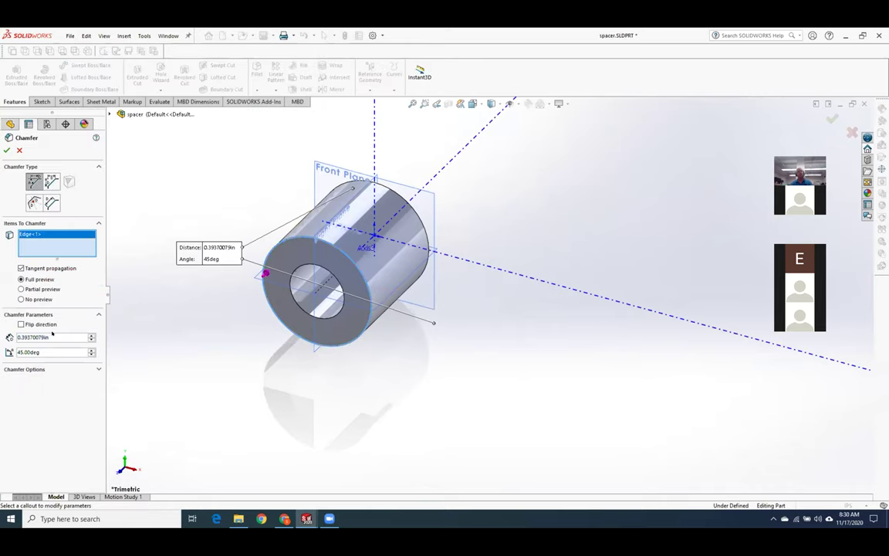
click(54, 337)
text(.03)
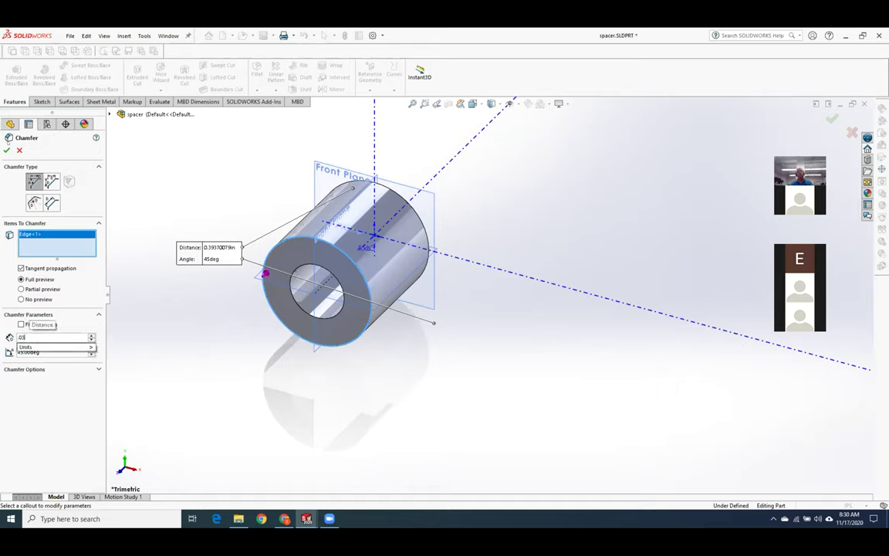
key(Return)
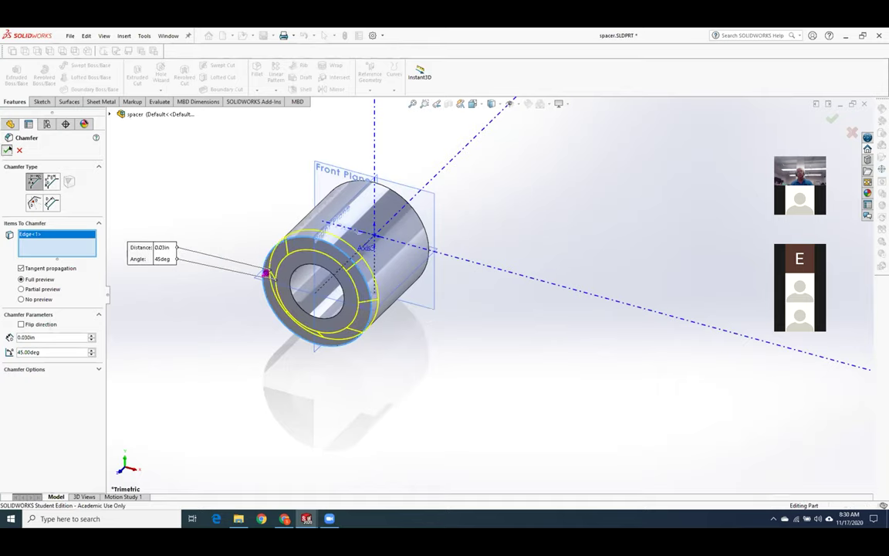
click(7, 150)
right_click(30, 148)
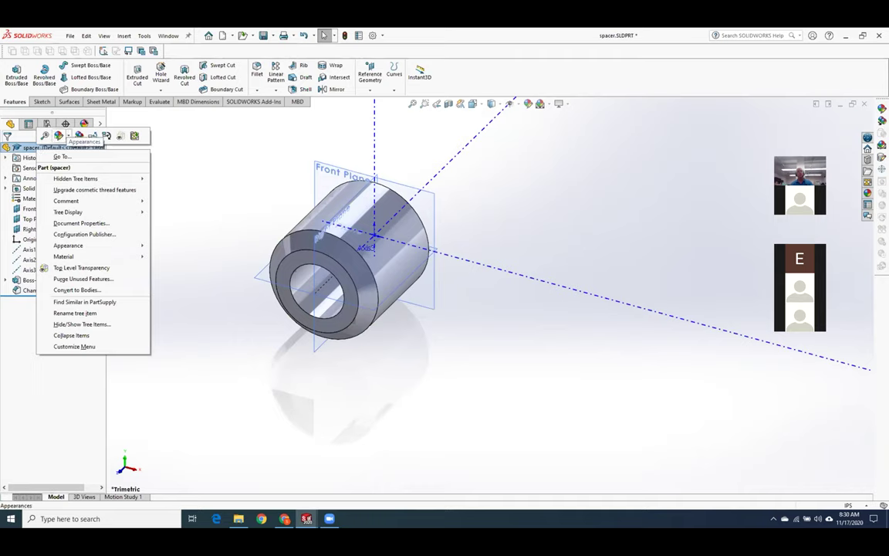
click(134, 136)
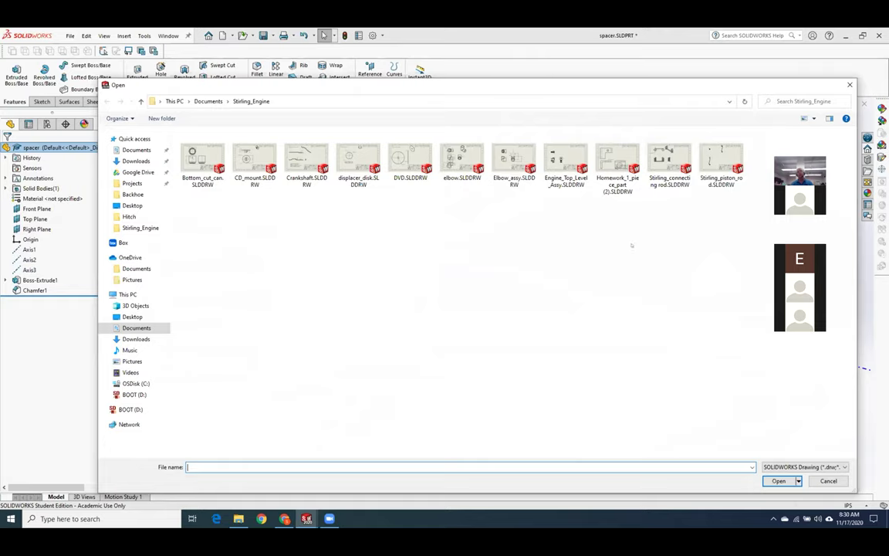
key(Escape)
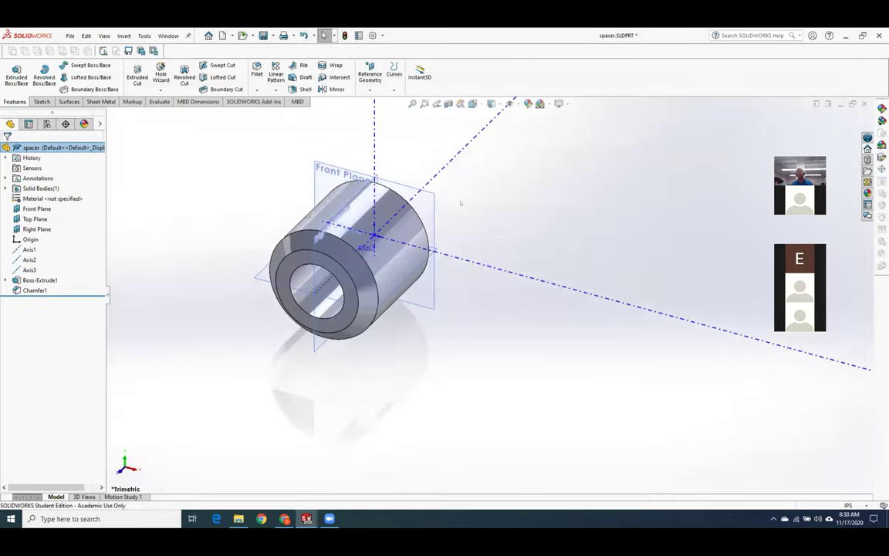
right_click(62, 147)
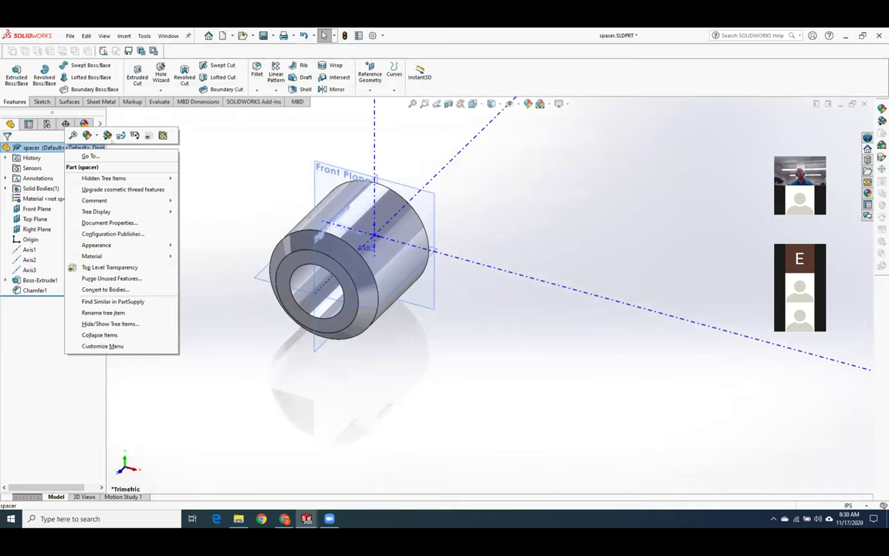
key(Escape)
key(ctrl+o)
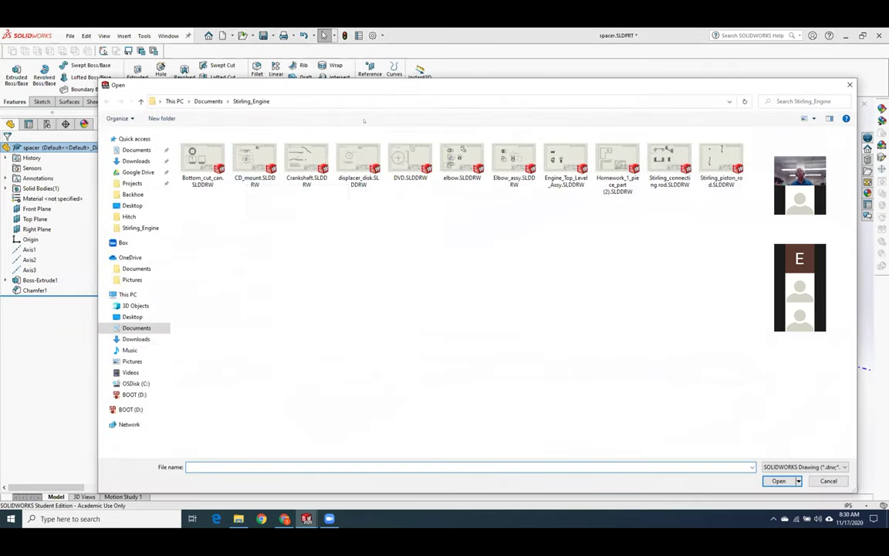
key(Escape)
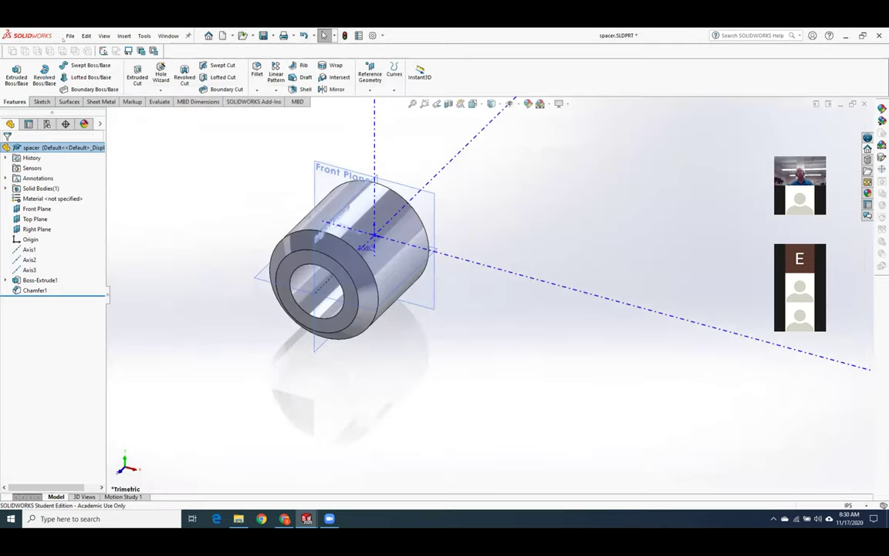
- Make a new drawing from the spacer part using the Piece_part drawing template in SW_Templates
click(70, 36)
click(104, 111)
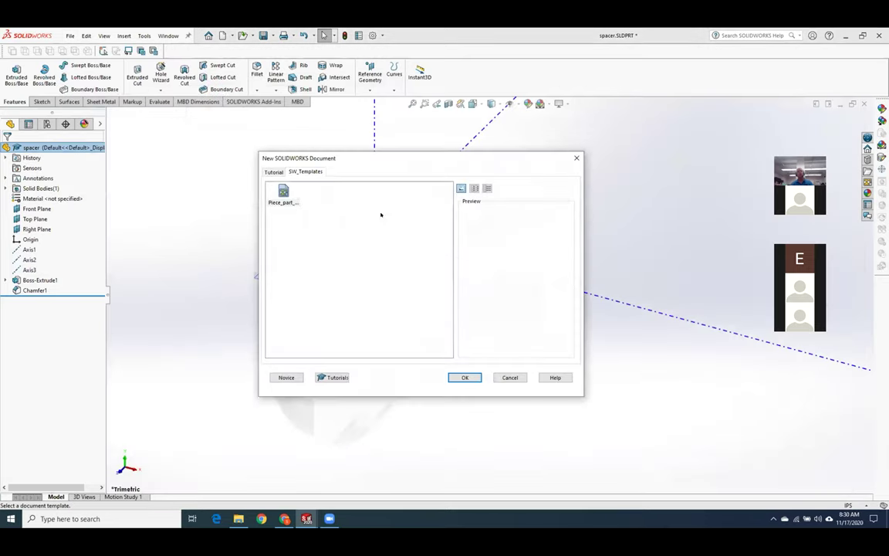
double_click(283, 194)
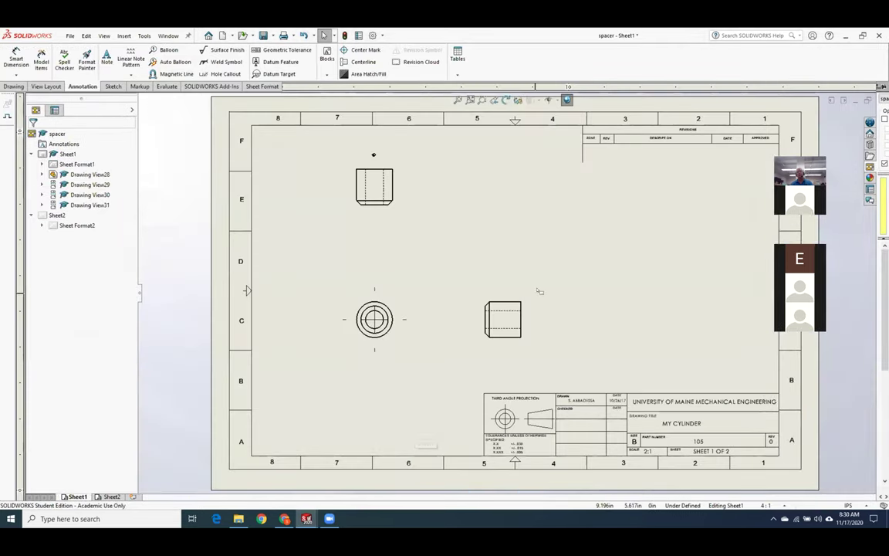
- Add a chamfer dimension to the upper chamfered corner of the spacer's side view, placing its text above and left of the view
scroll(520, 357, down, 5)
scroll(517, 368, down, 1)
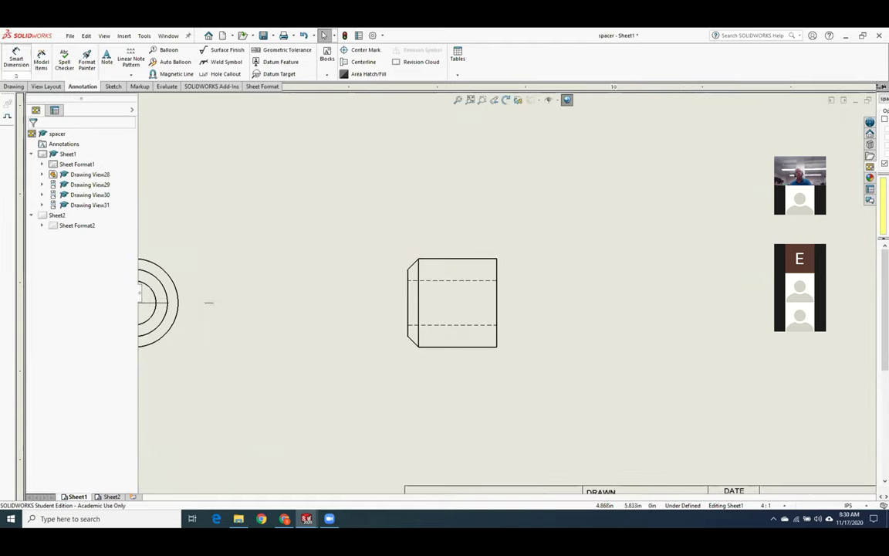
click(15, 75)
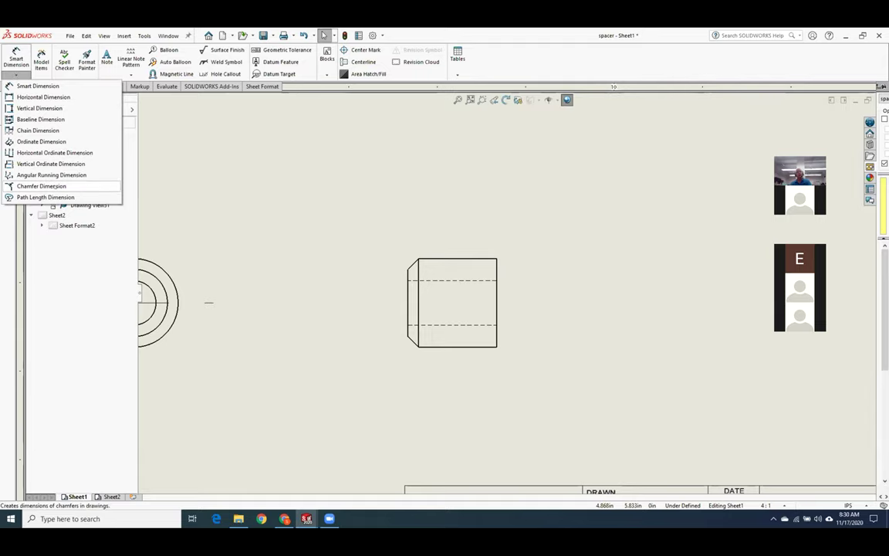
click(52, 186)
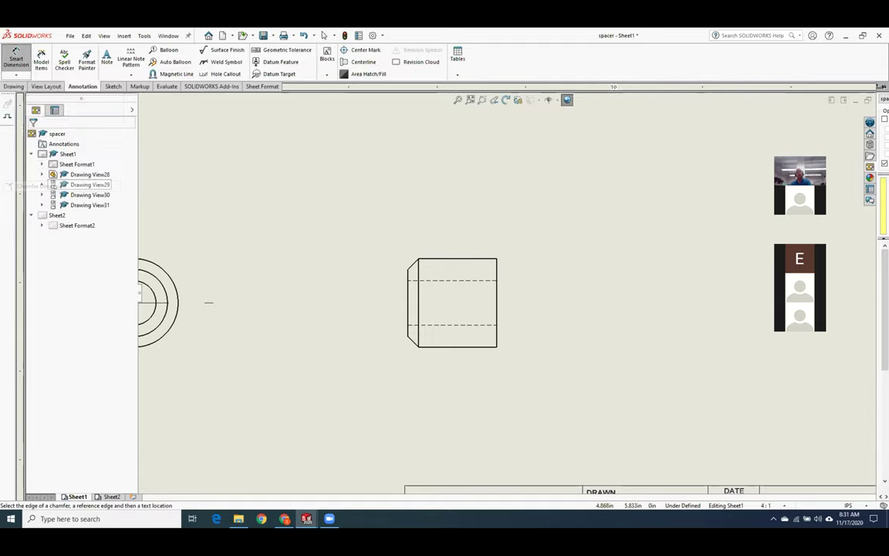
click(413, 262)
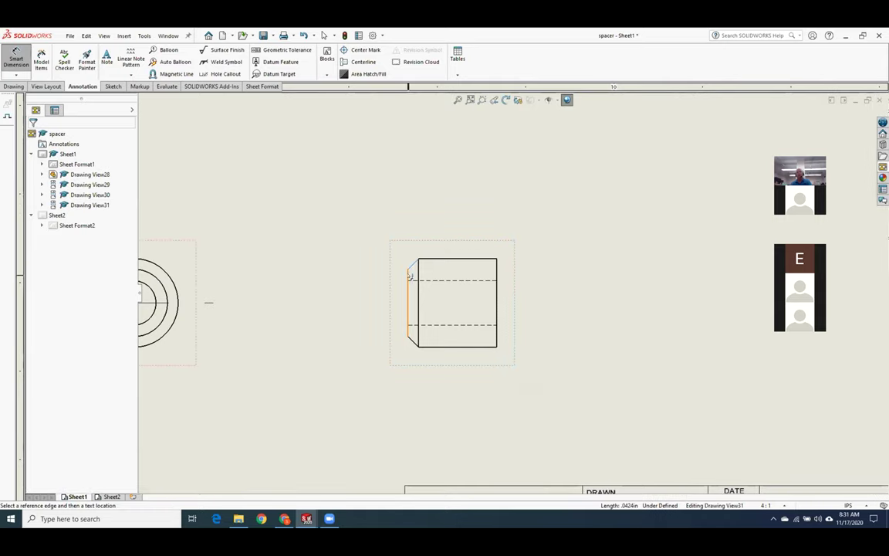
click(409, 277)
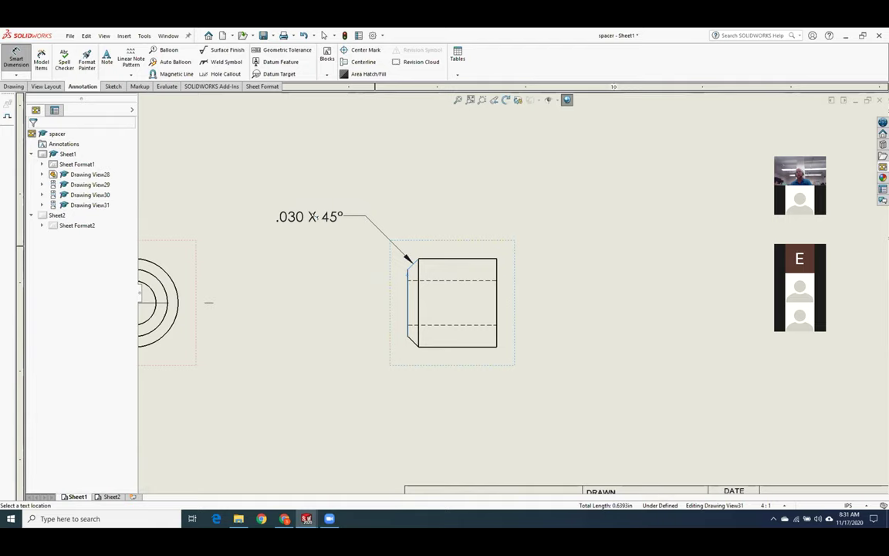
click(315, 218)
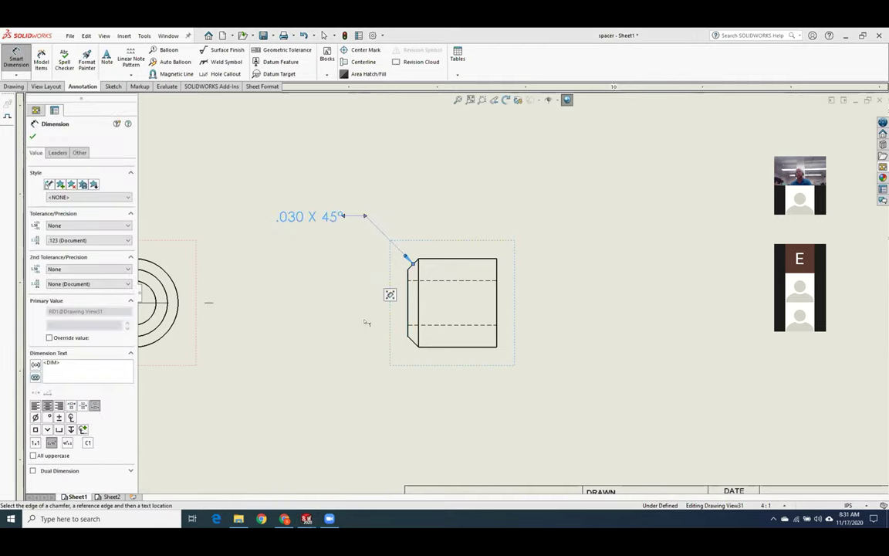
key(Escape)
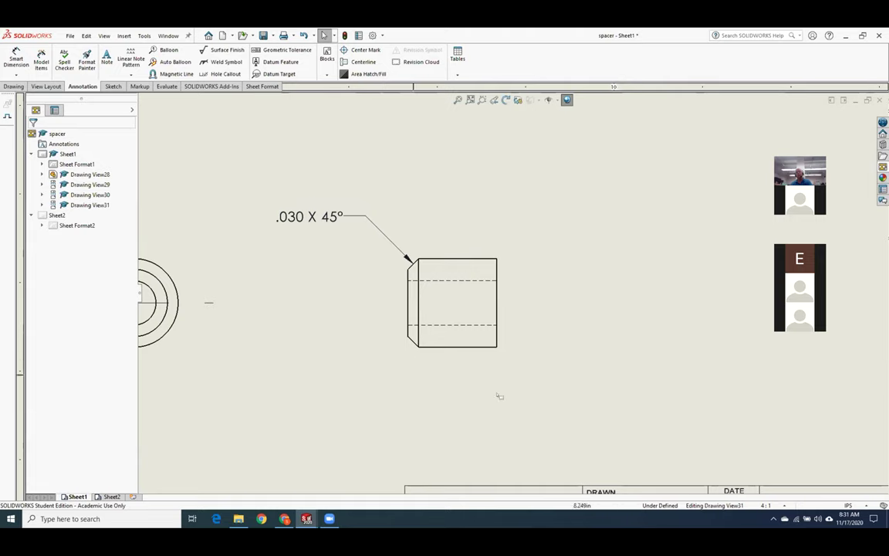
scroll(494, 348, up, 3)
scroll(448, 331, up, 3)
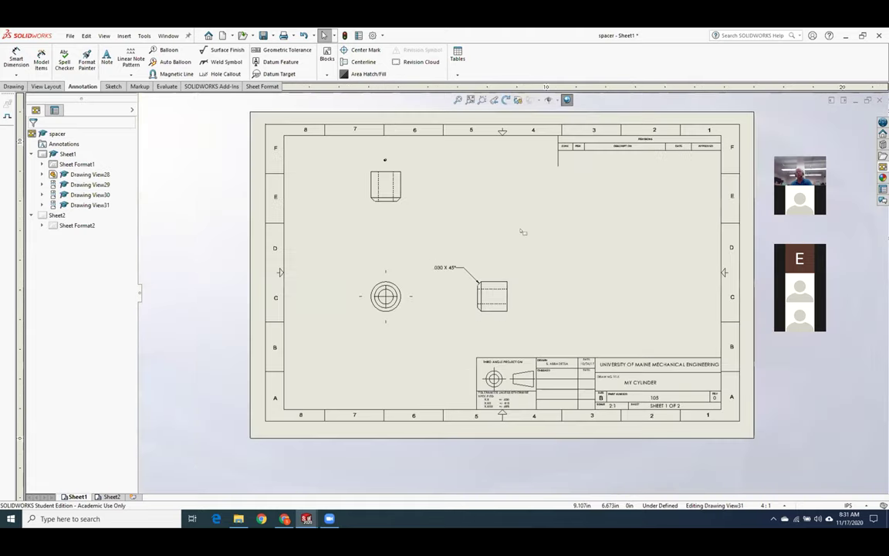
scroll(533, 266, down, 4)
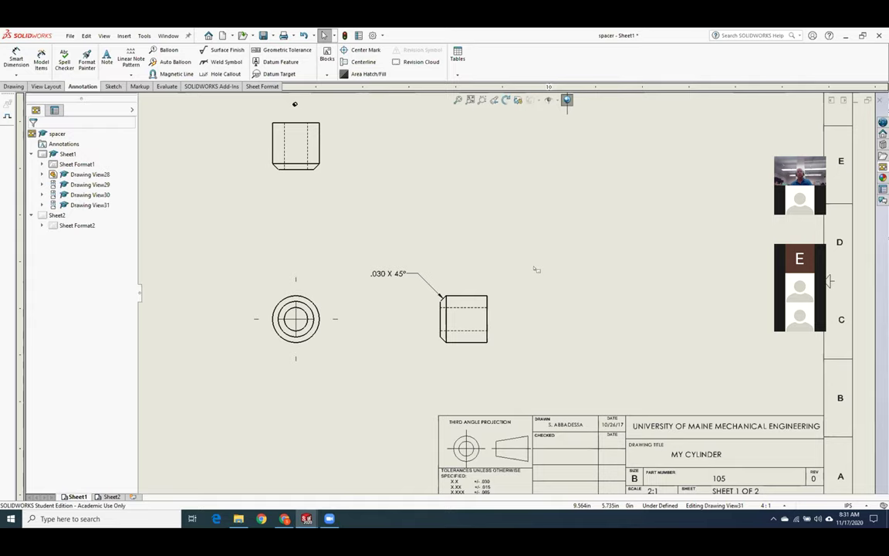
scroll(536, 269, up, 3)
scroll(482, 235, down, 2)
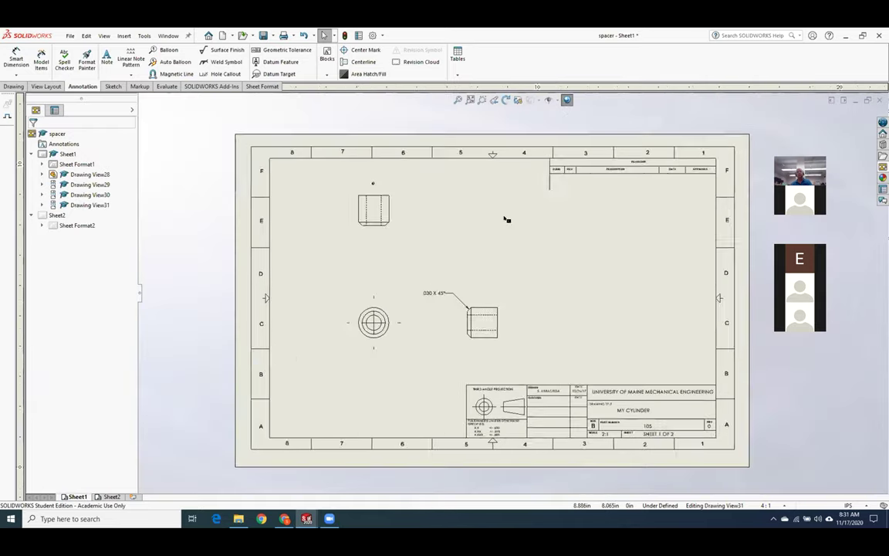
scroll(487, 232, down, 1)
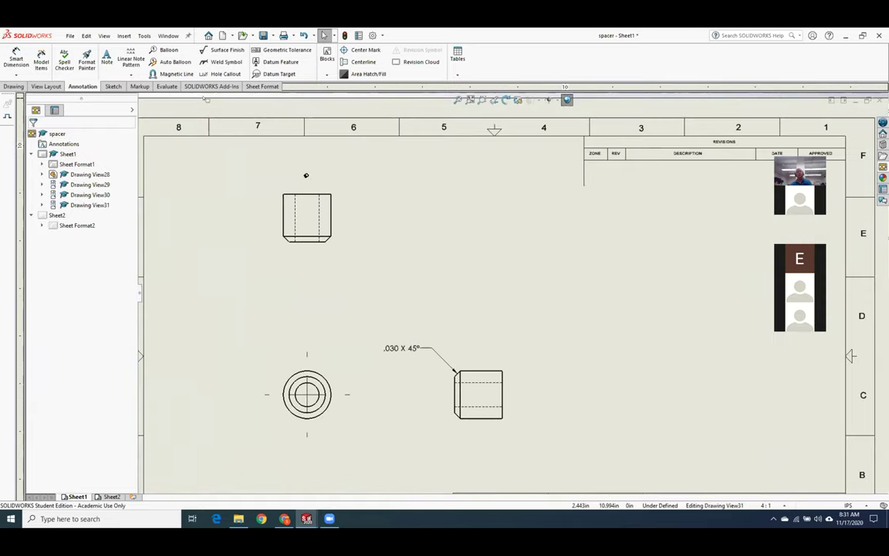
click(123, 36)
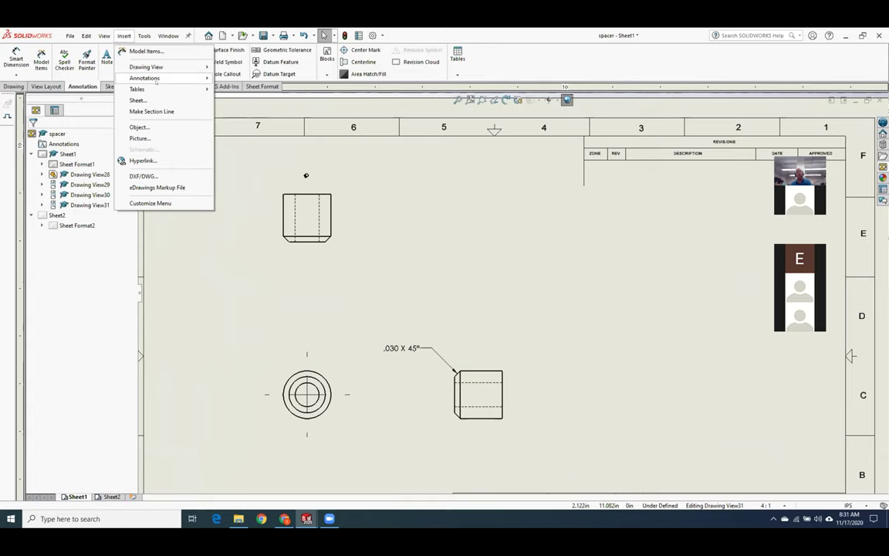
mouse_move(157, 79)
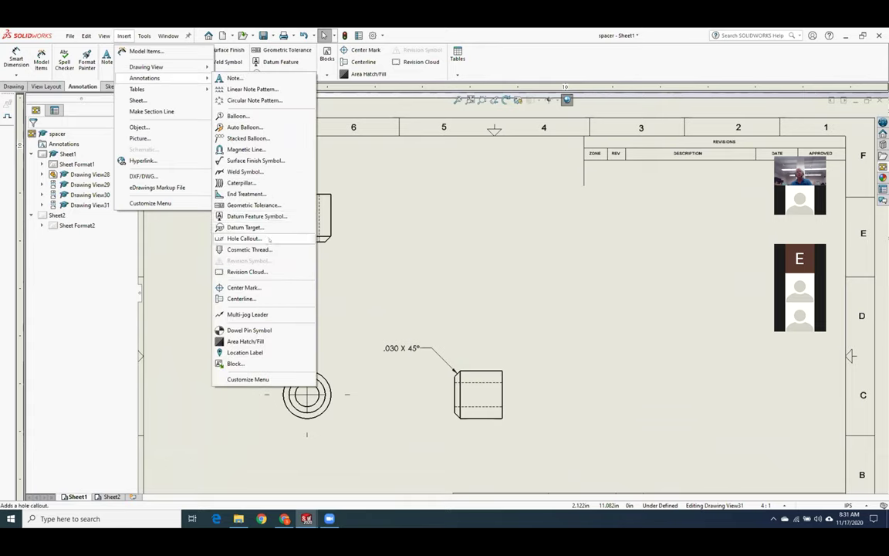
click(410, 231)
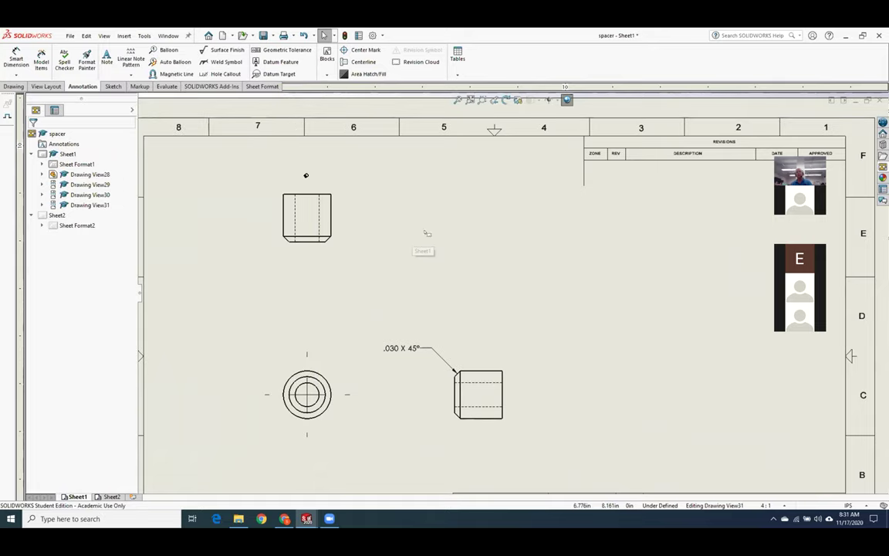
key(z)
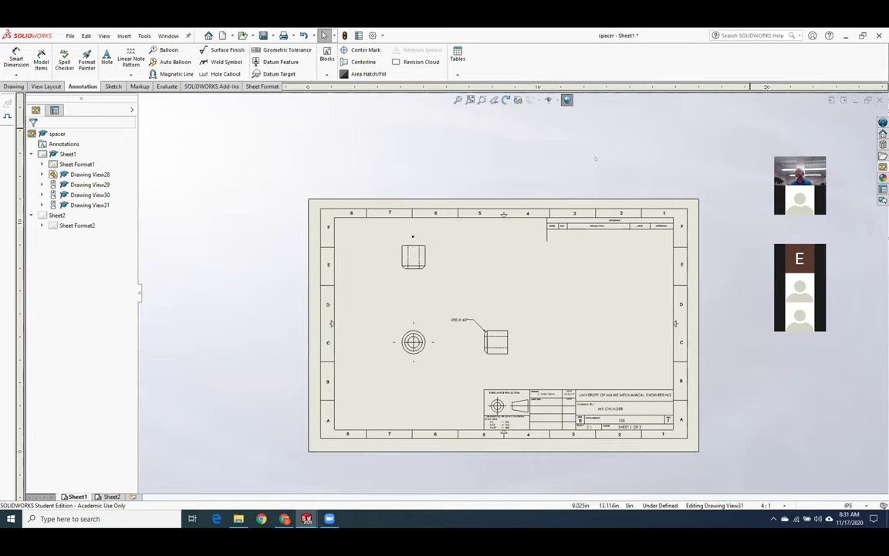
- Close the spacer drawing, saving both the drawing and the part and updating the drawing views before the save
click(880, 100)
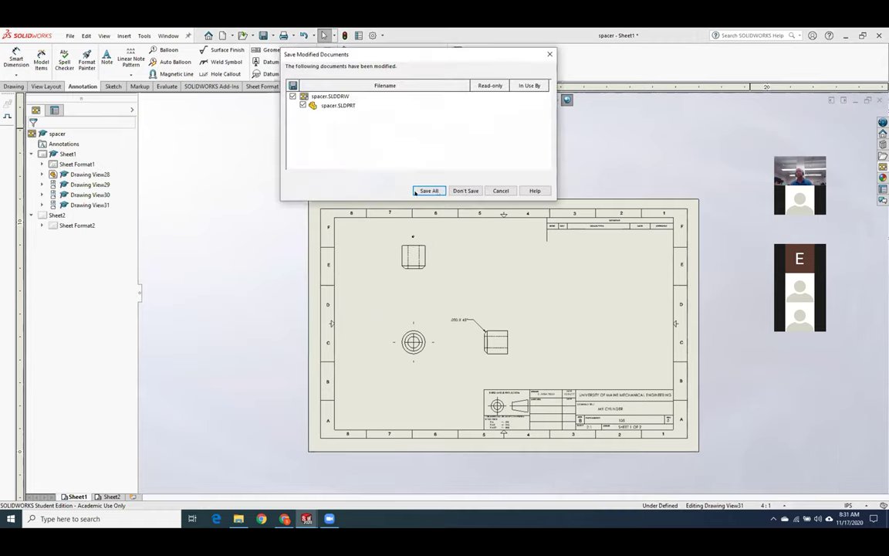
click(430, 191)
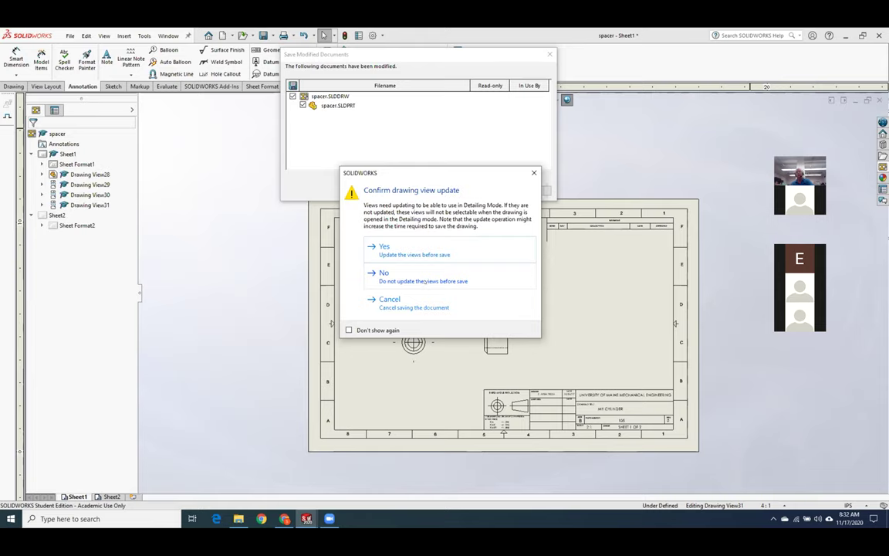
click(384, 249)
click(657, 385)
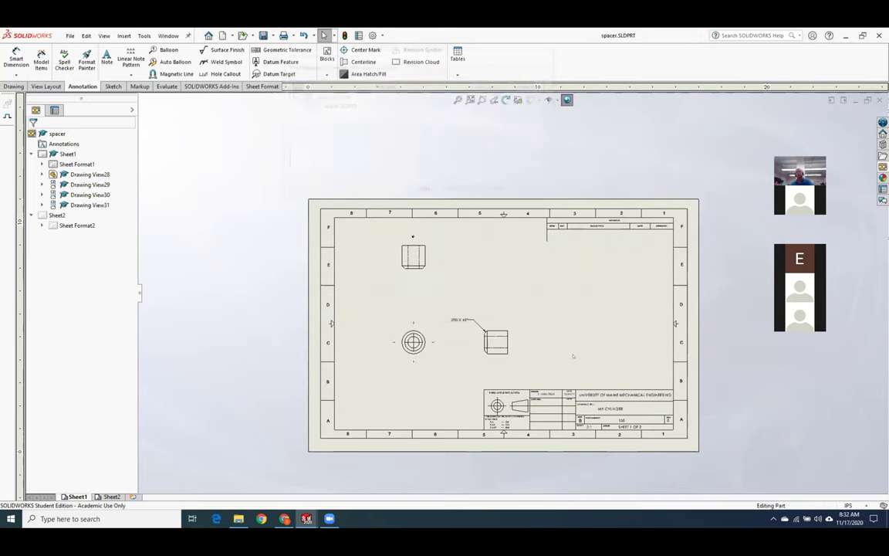
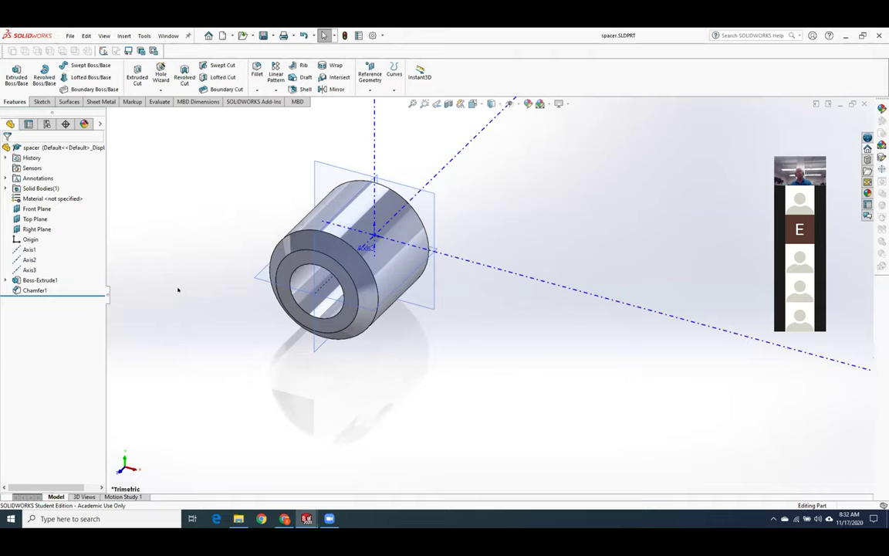
- Delete the chamfer feature from the spacer part and save the part
right_click(23, 291)
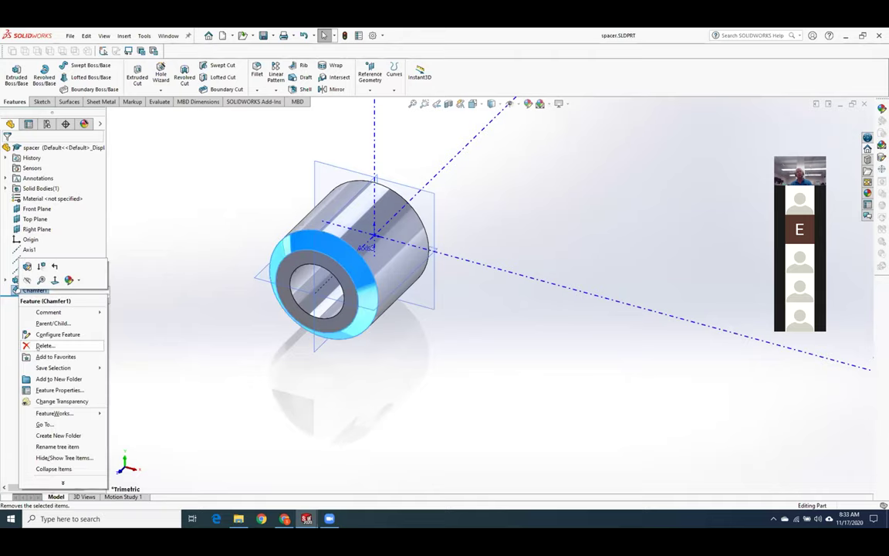
click(44, 345)
key(Return)
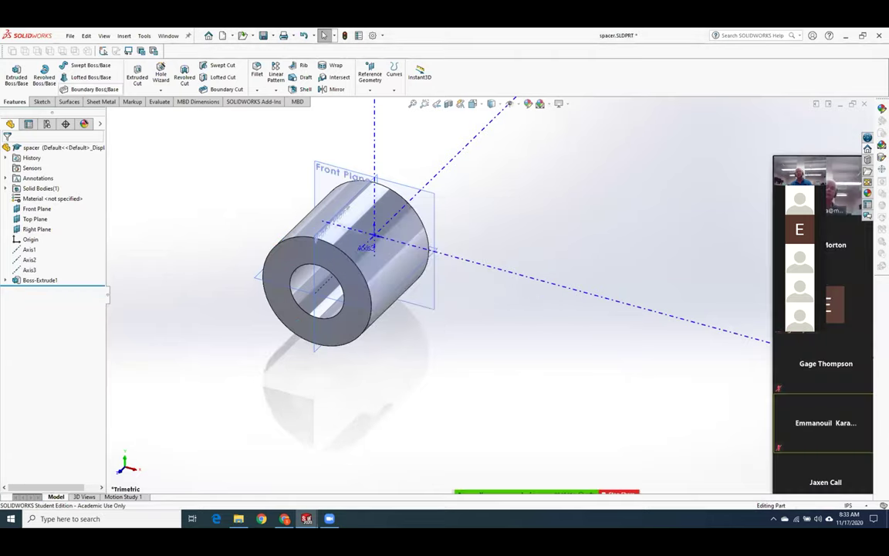
click(263, 36)
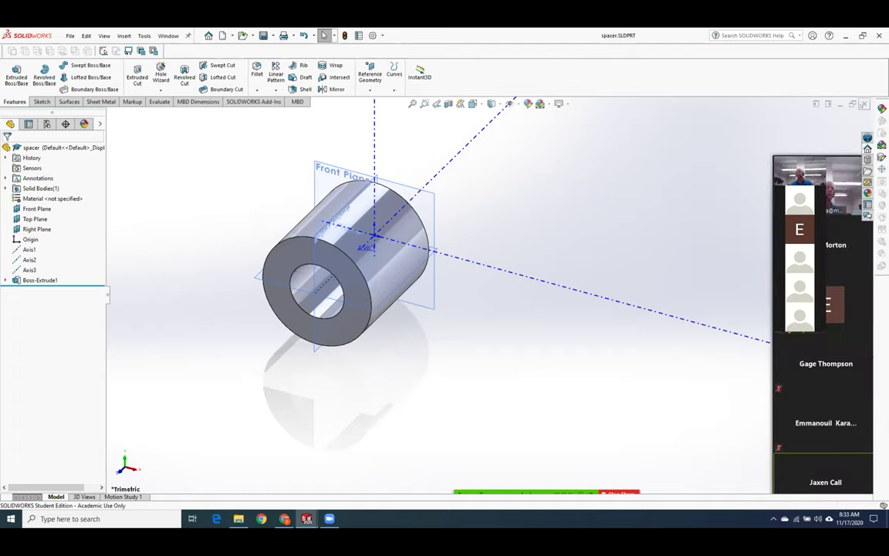
- Return to the top-level engine assembly, rebuild it with the changed spacer, and bring the whole engine into view
key(ctrl+Tab)
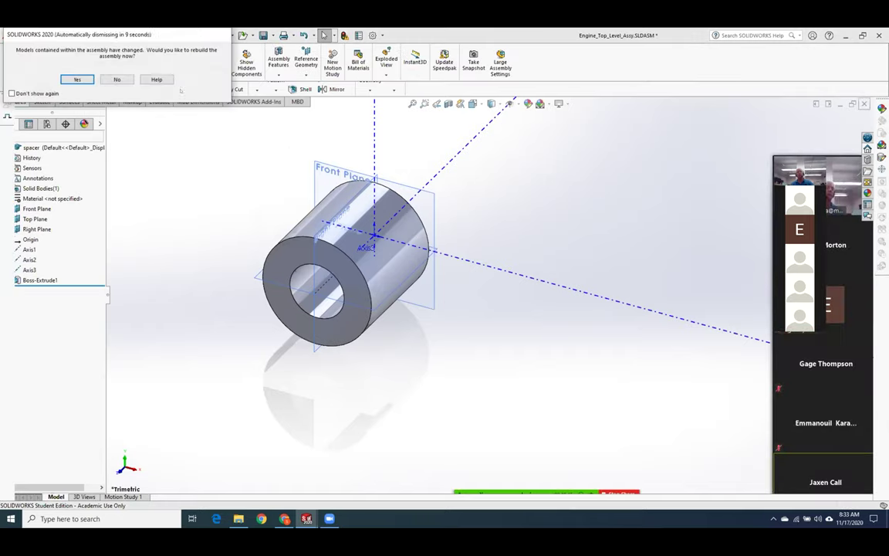
click(77, 79)
middle_drag(336, 202, 350, 264)
click(300, 153)
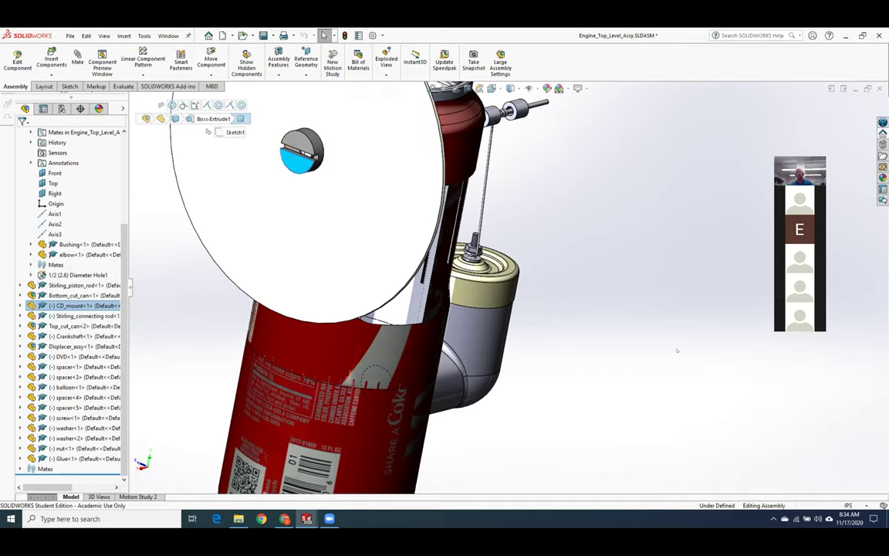
scroll(677, 351, up, 5)
middle_drag(677, 350, 625, 351)
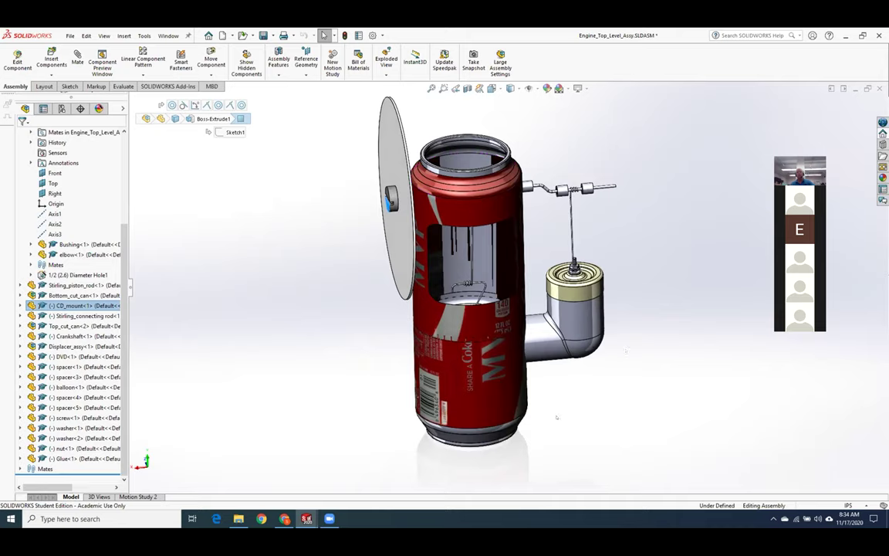
- Hide the bottom can to expose the displacer, and open the lower displacer disk as its own part
click(516, 395)
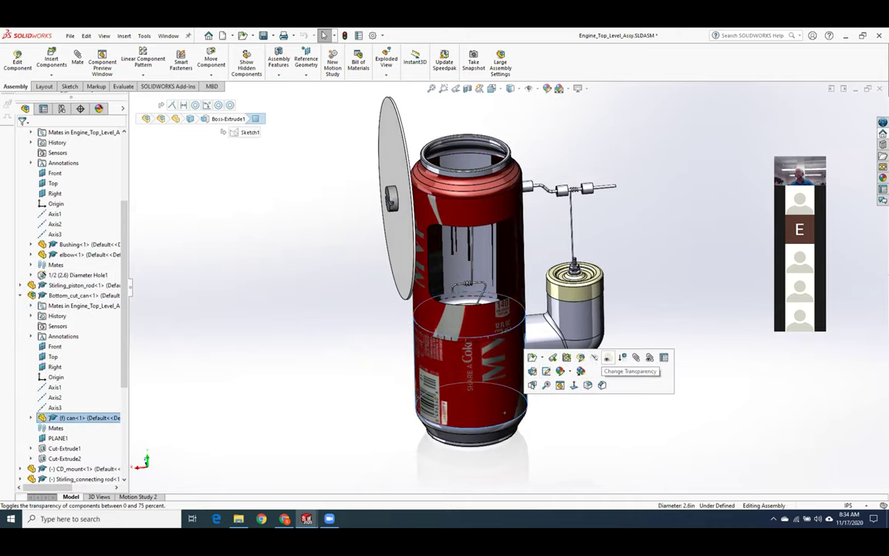
click(594, 358)
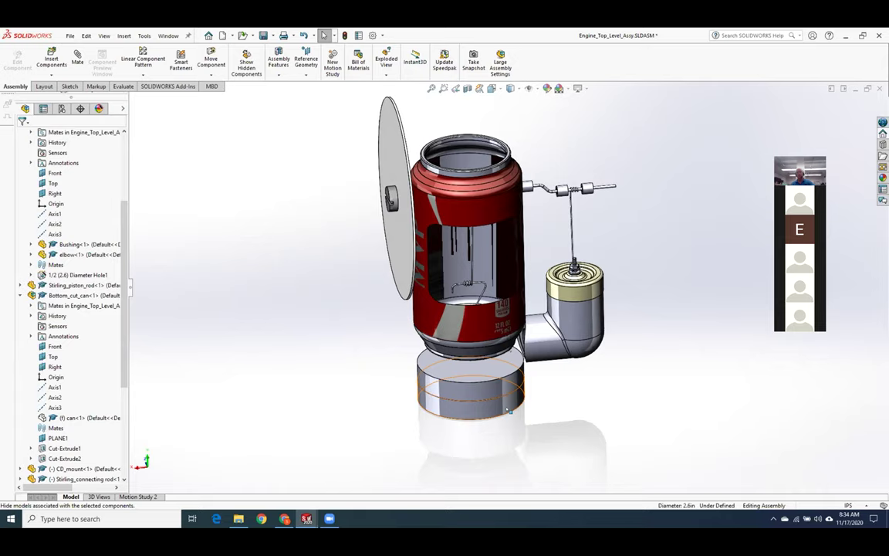
click(510, 411)
right_click(510, 411)
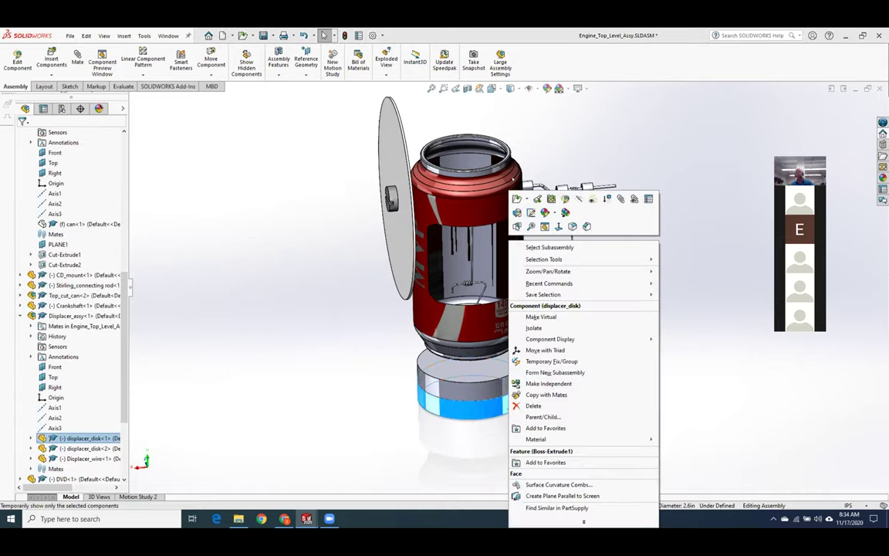
click(517, 199)
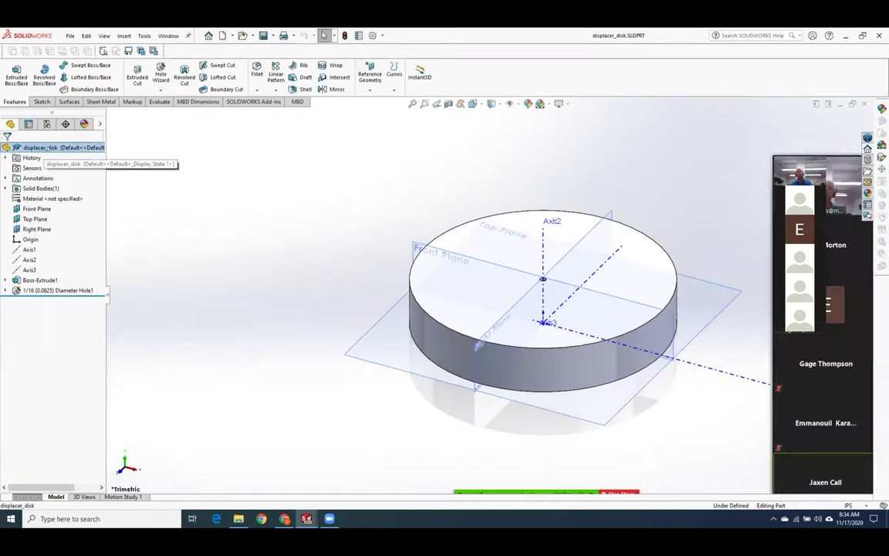
- Open the displacer disk's drawing to review its notes and dimensions, and close both the drawing and the part
right_click(42, 148)
click(338, 186)
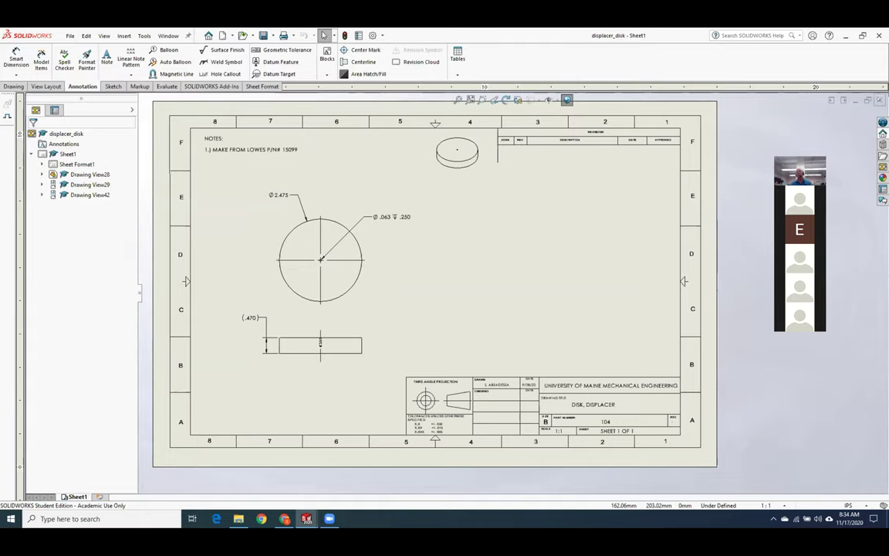
click(879, 100)
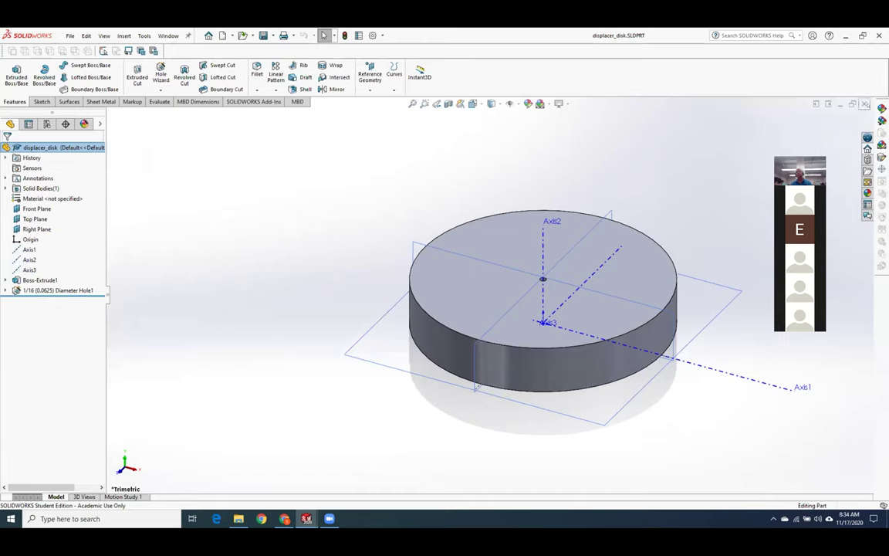
key(ctrl+w)
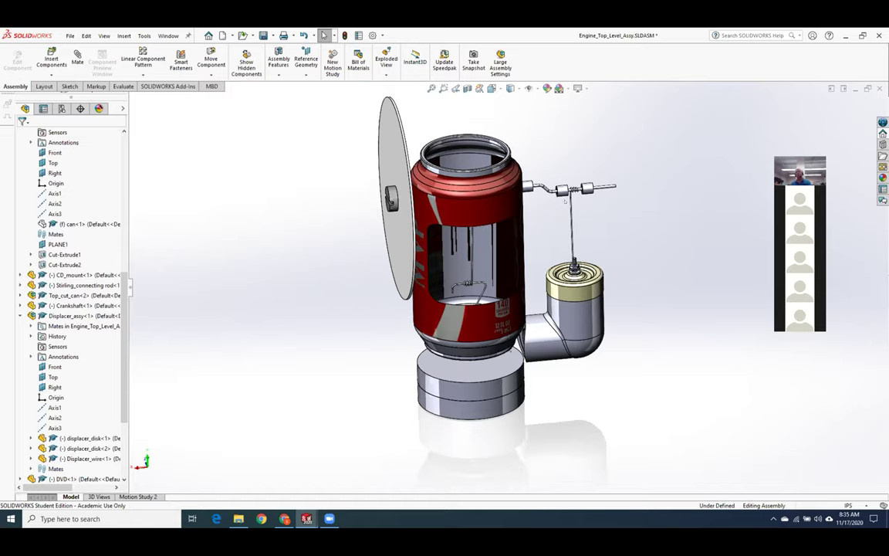
- Open the nut on the screw above the balloon as its own part
scroll(565, 201, down, 6)
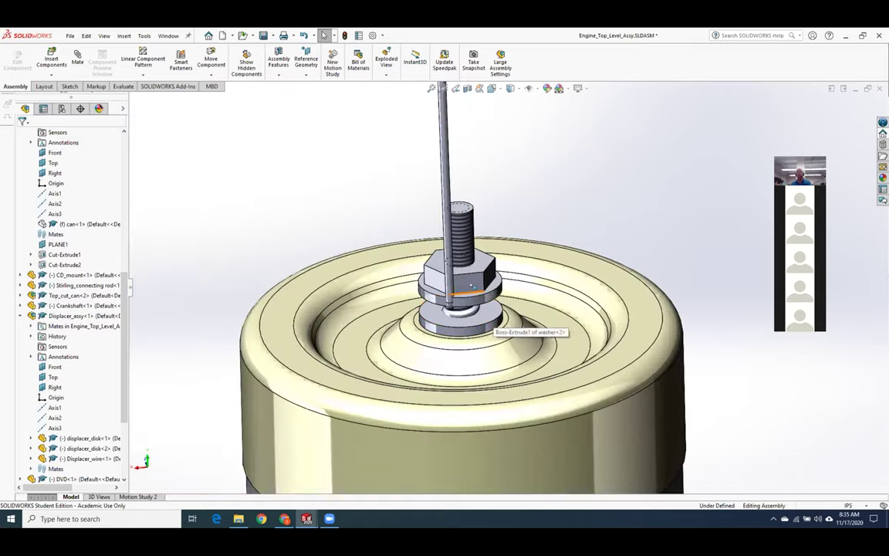
click(471, 284)
click(161, 118)
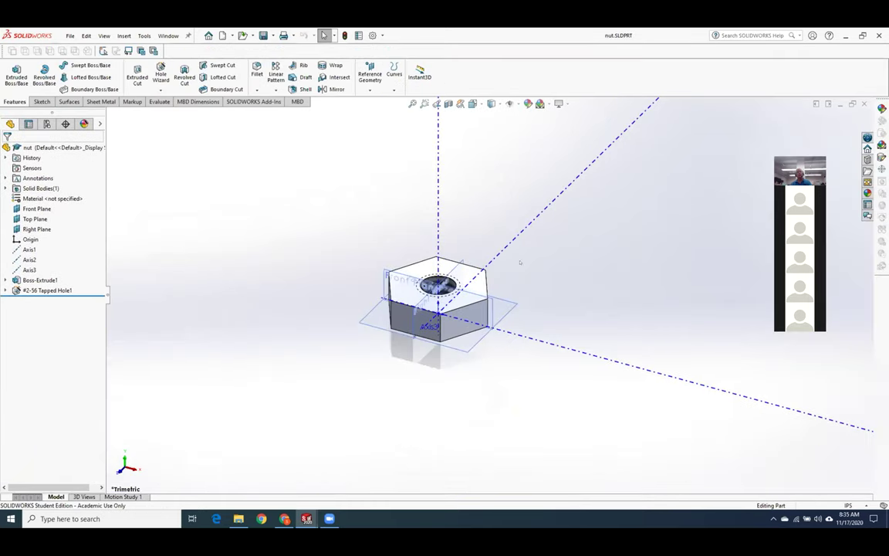
scroll(518, 249, down, 2)
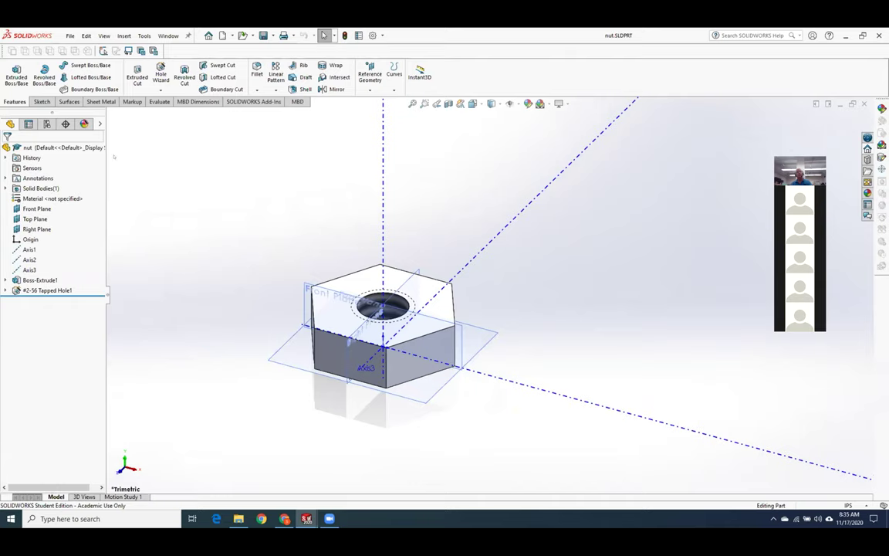
right_click(77, 147)
click(411, 185)
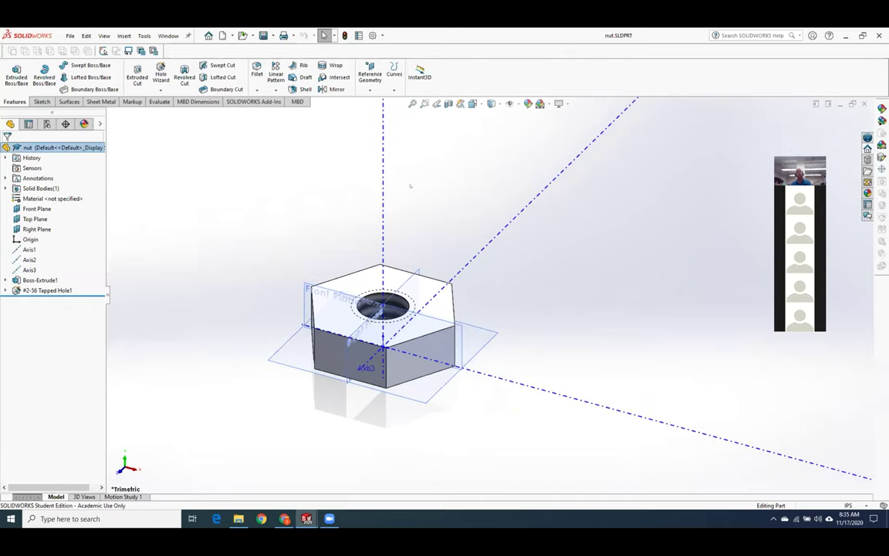
key(ctrl+o)
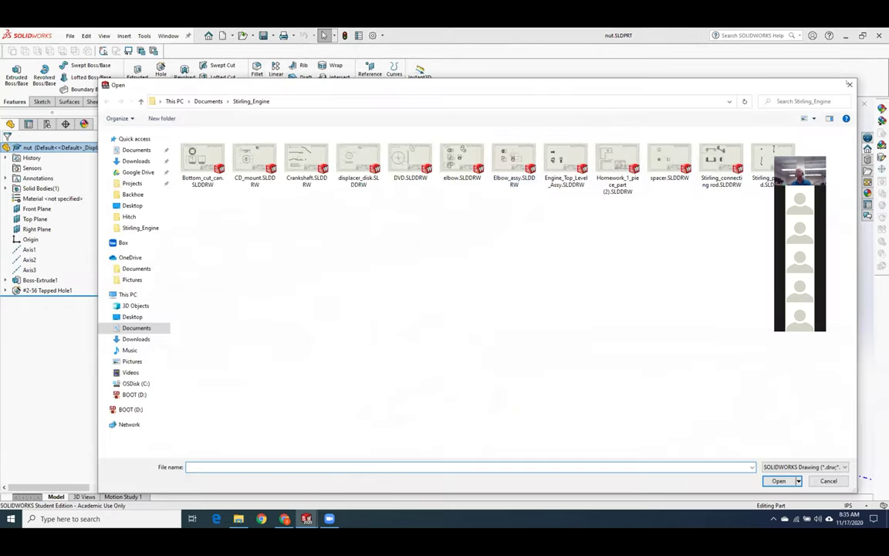
key(Escape)
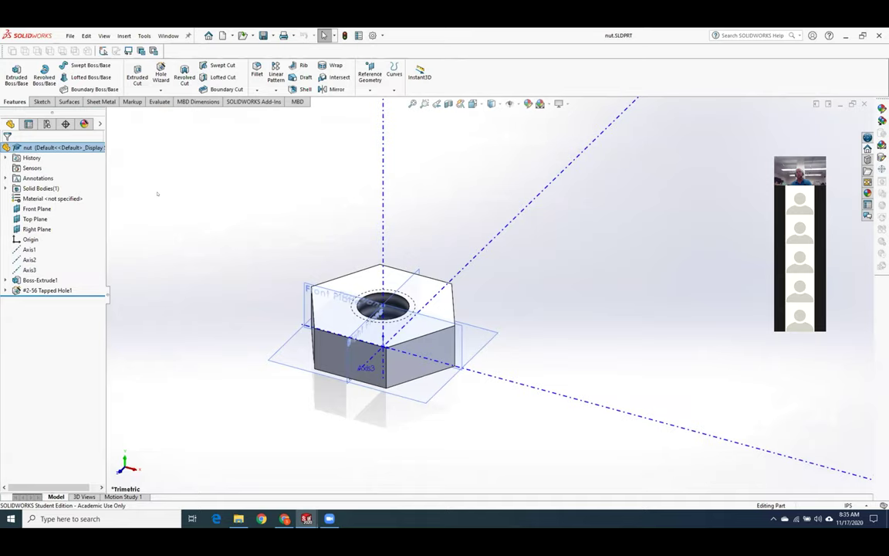
- Create a new drawing of the nut from the Piece_part template
click(70, 36)
click(85, 51)
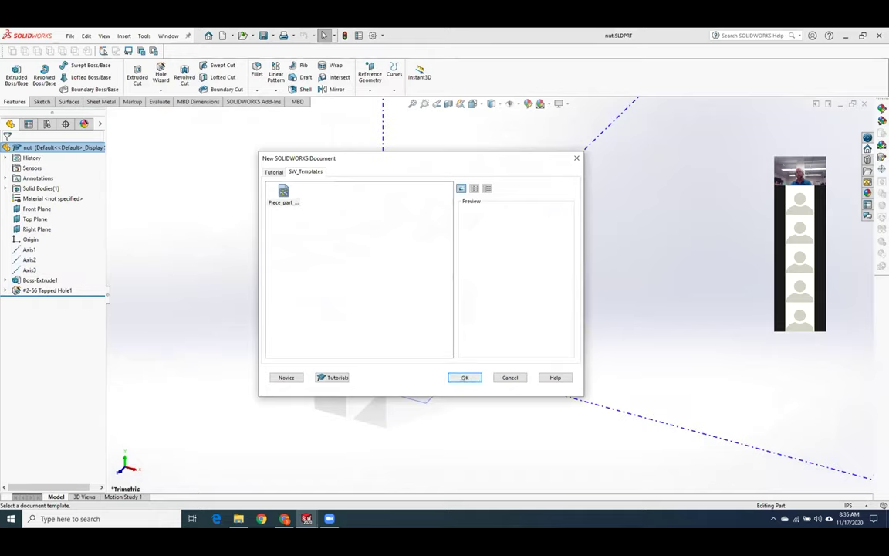
click(464, 377)
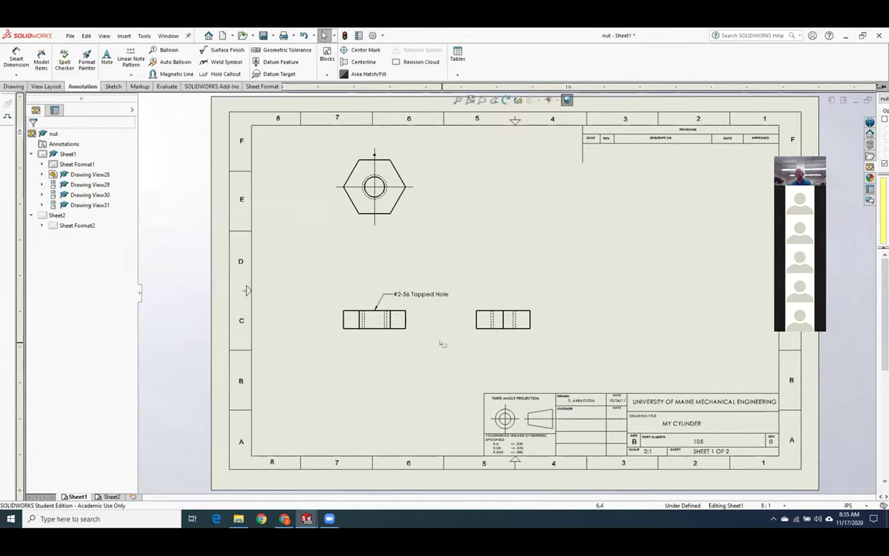
- Delete the "#2-56 Tapped Hole" note above the nut's front view
scroll(441, 330, up, 1)
scroll(441, 329, up, 1)
scroll(439, 271, down, 4)
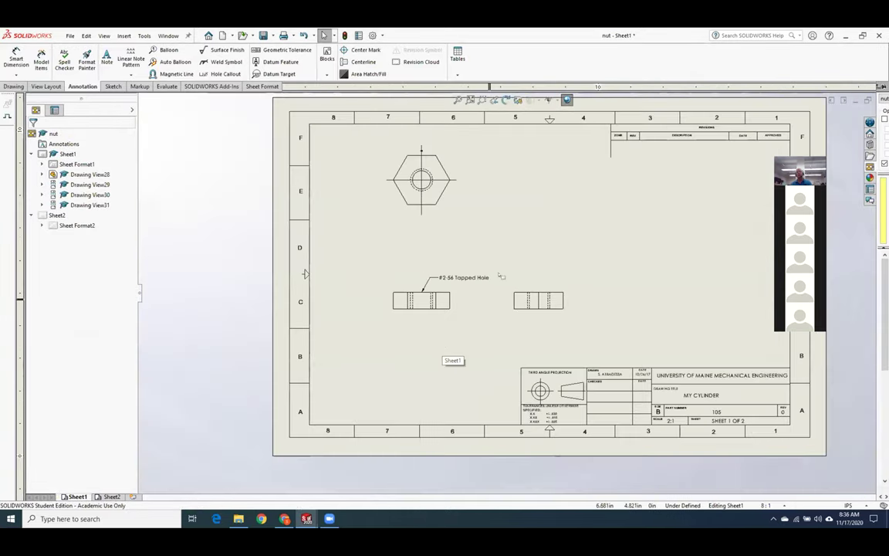
scroll(539, 246, up, 3)
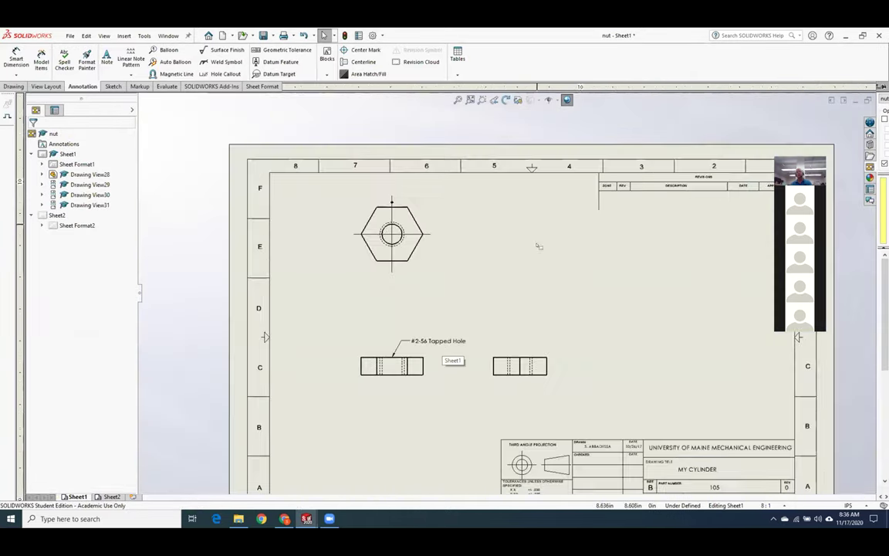
click(449, 341)
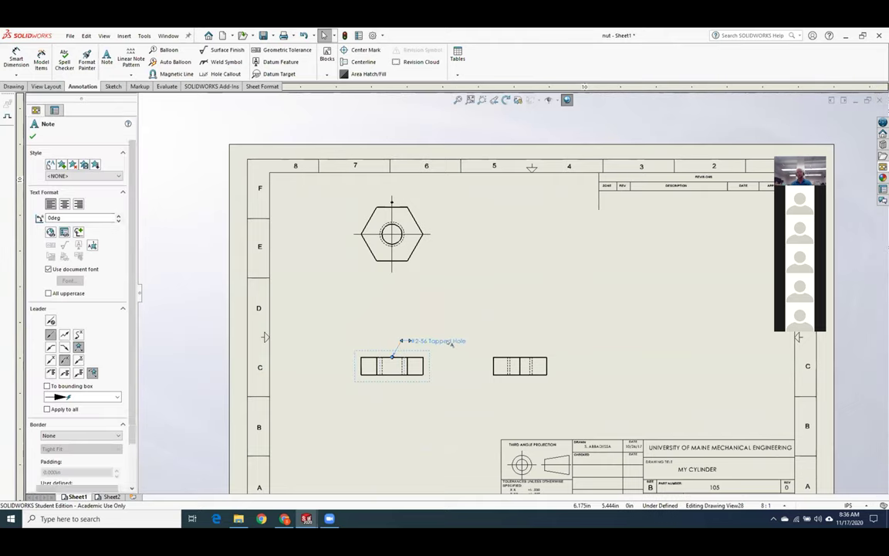
key(Delete)
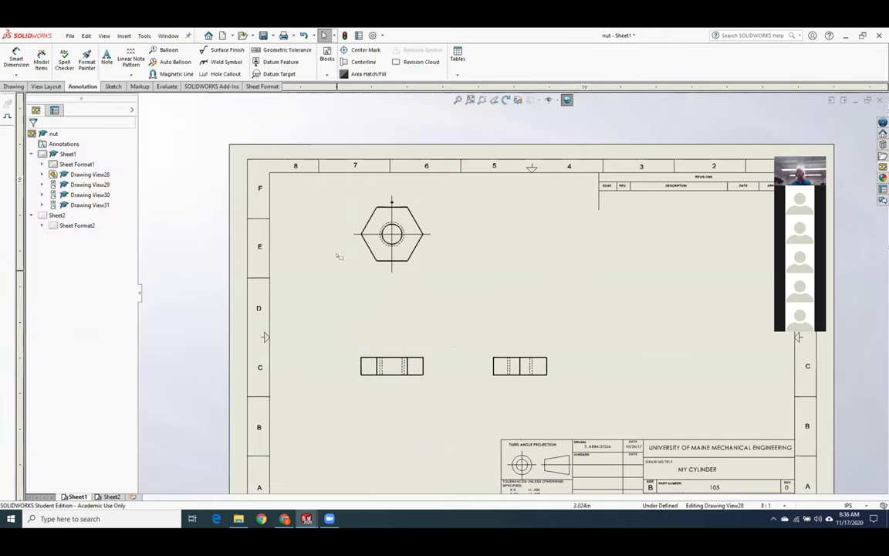
- Add a hole callout to the tapped hole in the nut's hexagonal view, placing its text below and outside the hexagon
click(125, 36)
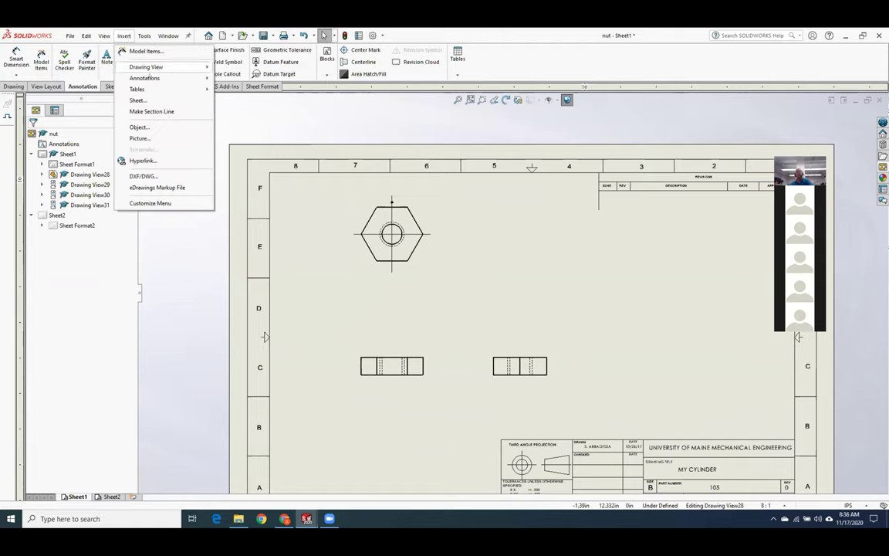
mouse_move(147, 78)
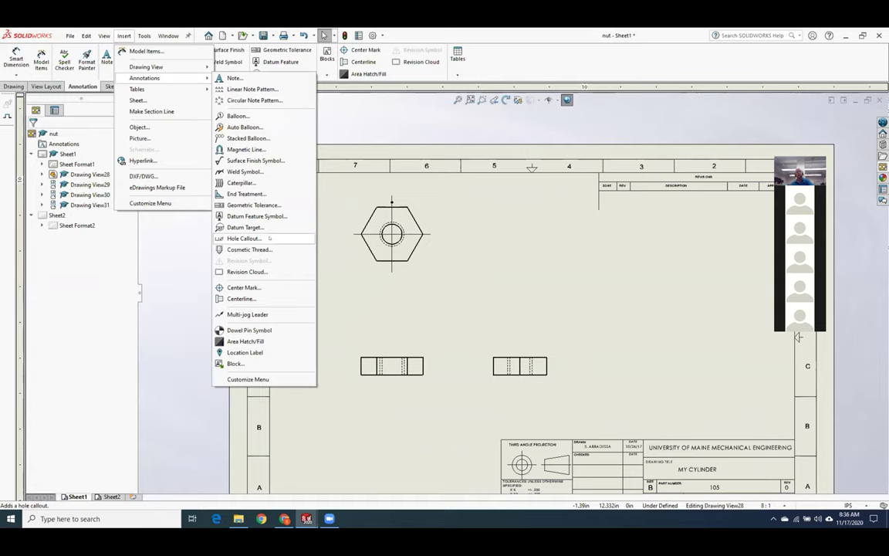
click(270, 239)
click(401, 241)
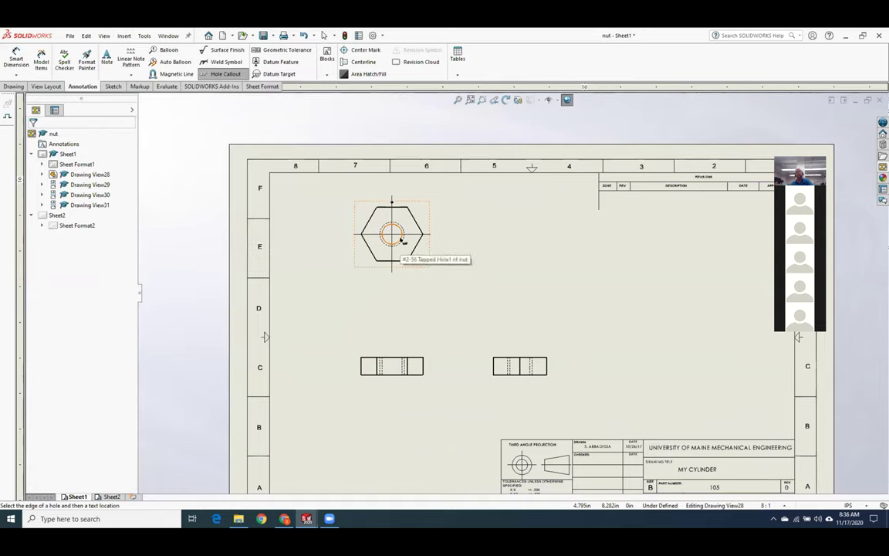
click(451, 270)
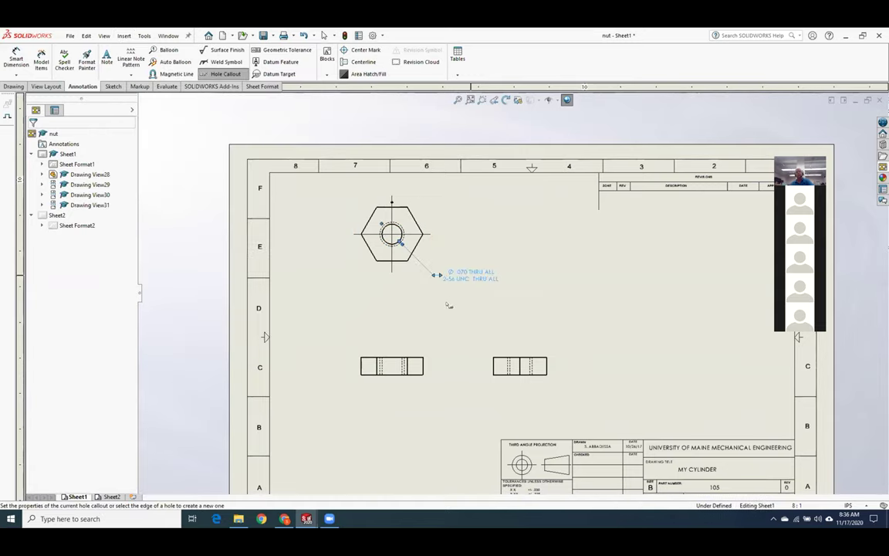
scroll(455, 300, down, 3)
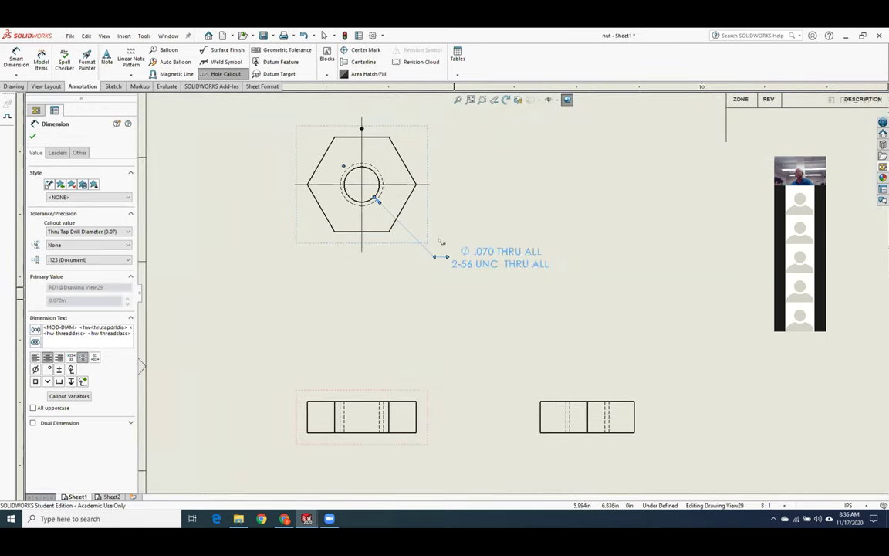
click(32, 136)
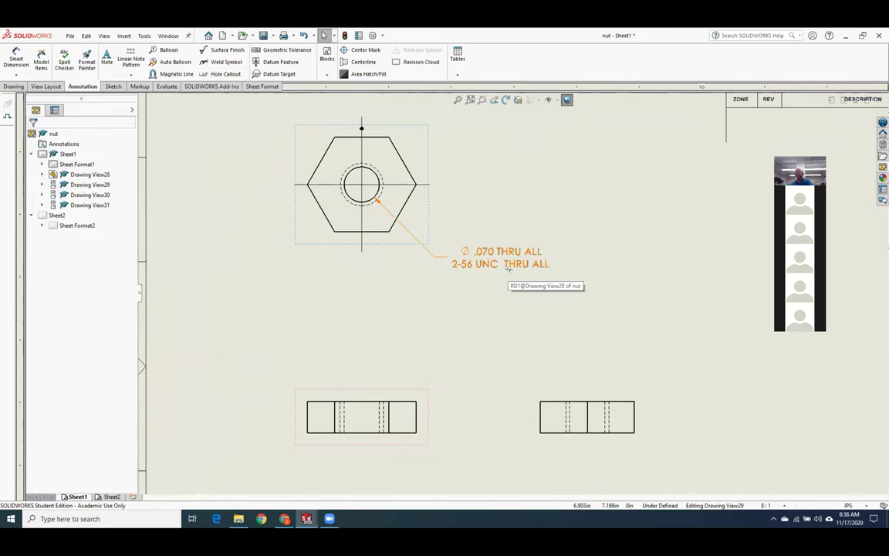
- Remove the tap drill diameter line from the hole callout, keeping only "2-56 UNC THRU ALL", and suppress further broken-link warnings
click(463, 259)
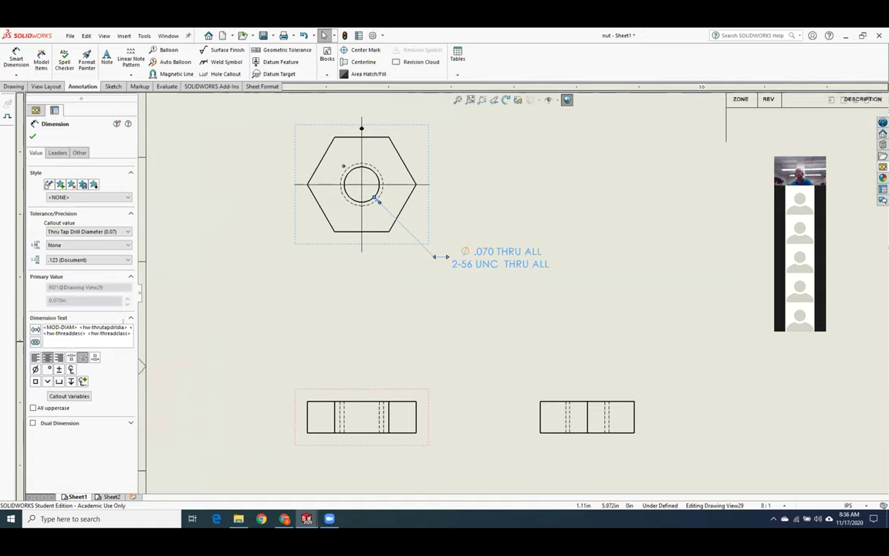
drag(61, 328, 0, 327)
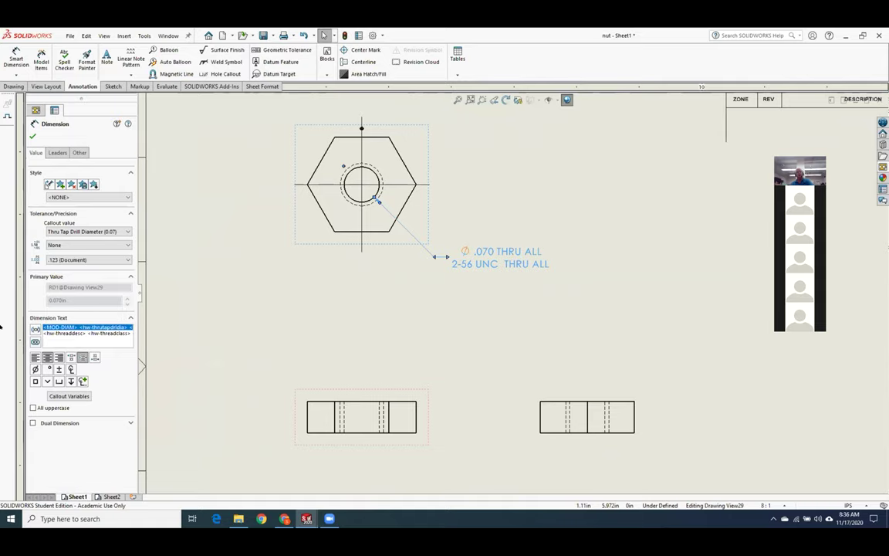
key(Delete)
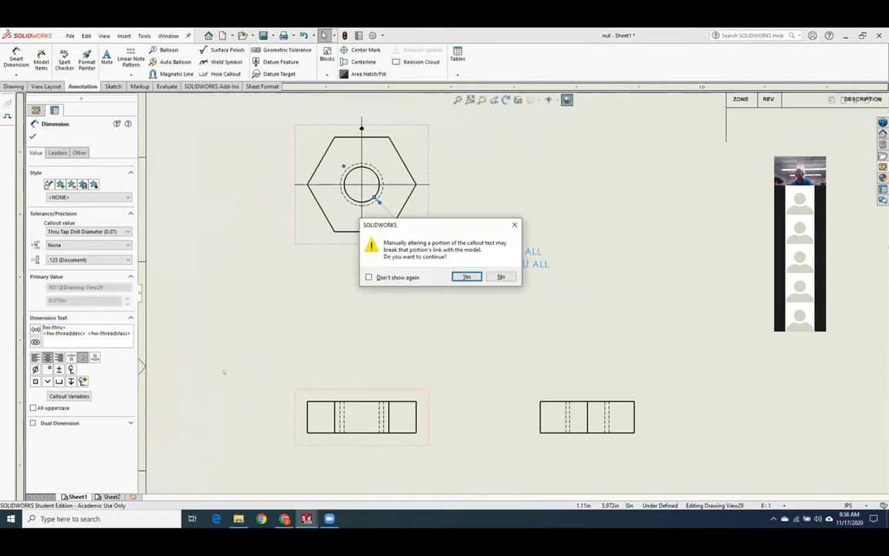
click(467, 277)
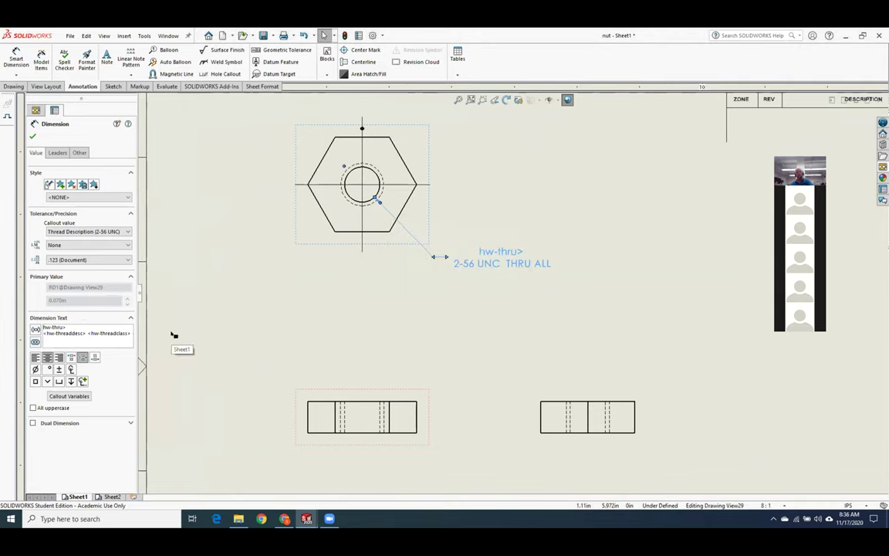
key(BackSpace)
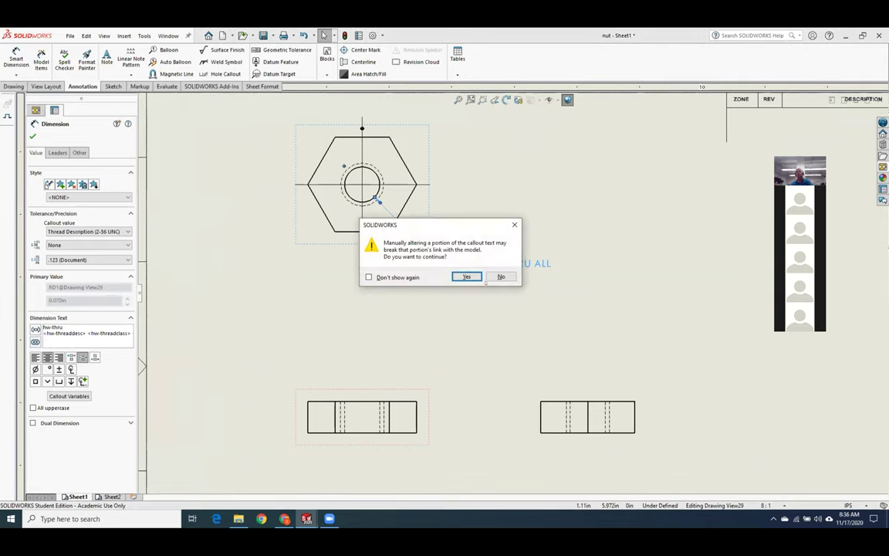
key(Return)
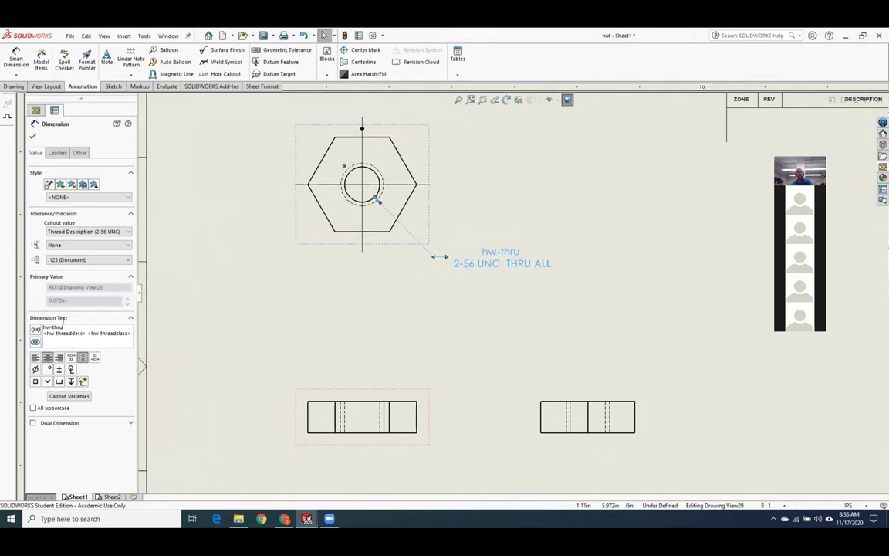
key(BackSpace)
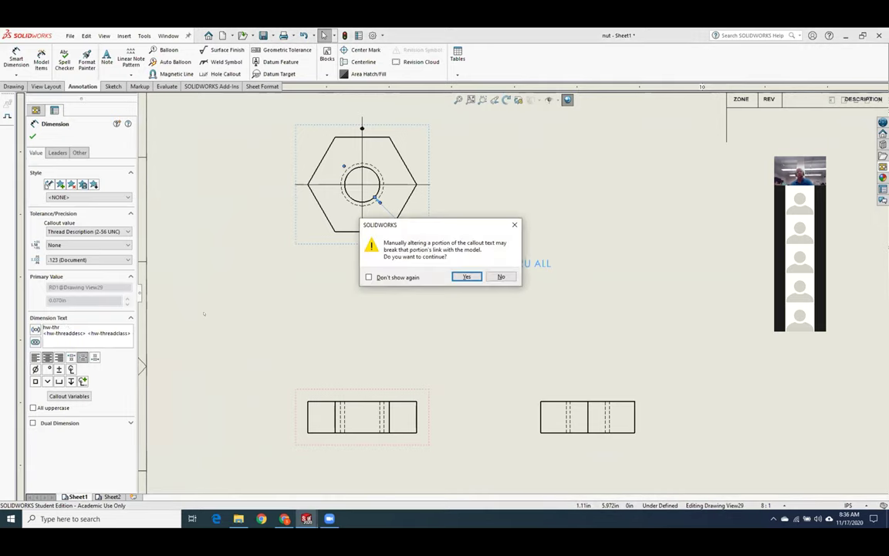
click(369, 280)
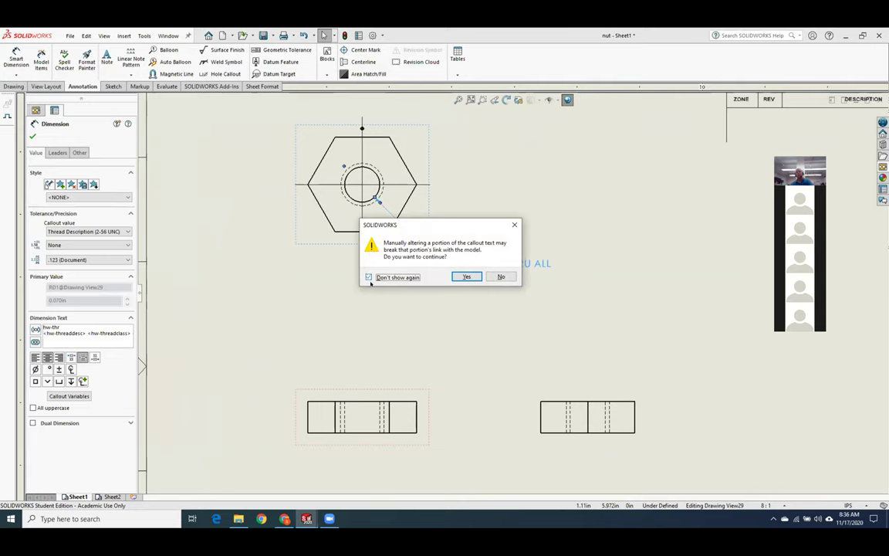
click(466, 276)
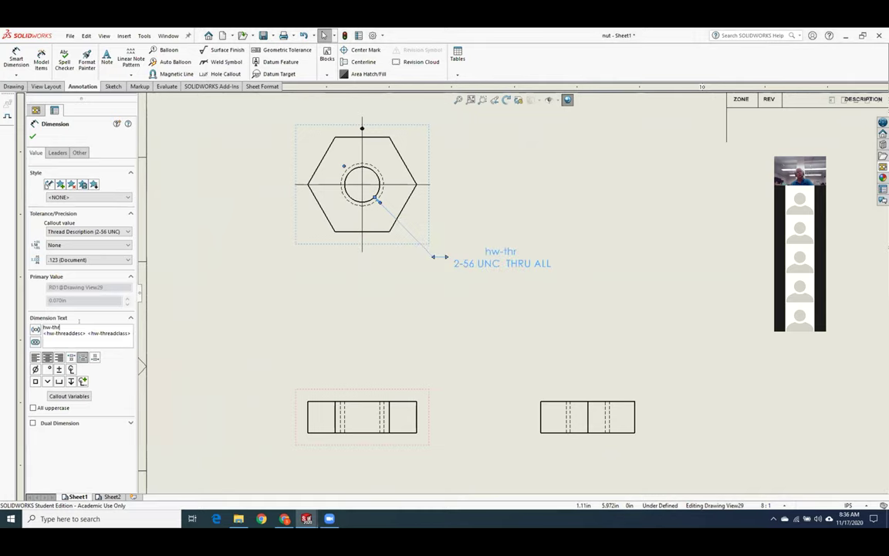
key(BackSpace)
key(BackSpace)
key(BackSpace)
key(BackSpace)
key(BackSpace)
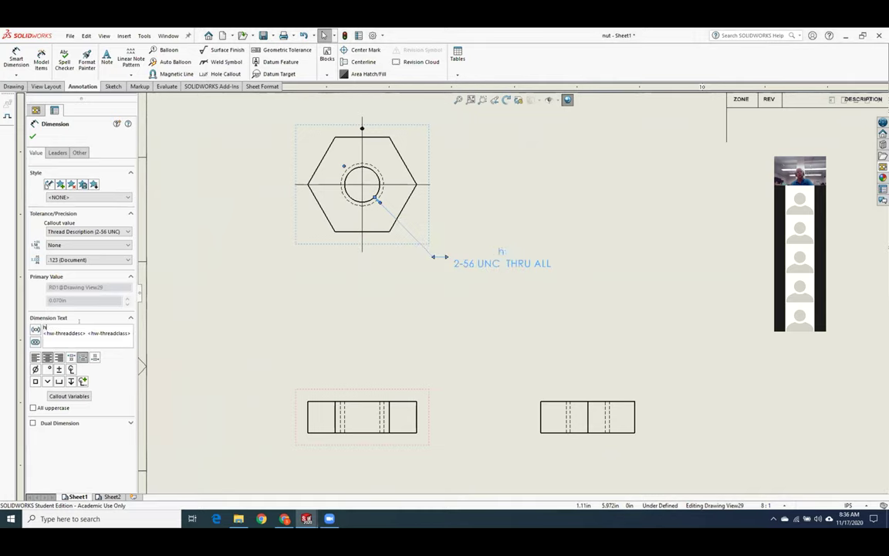
key(BackSpace)
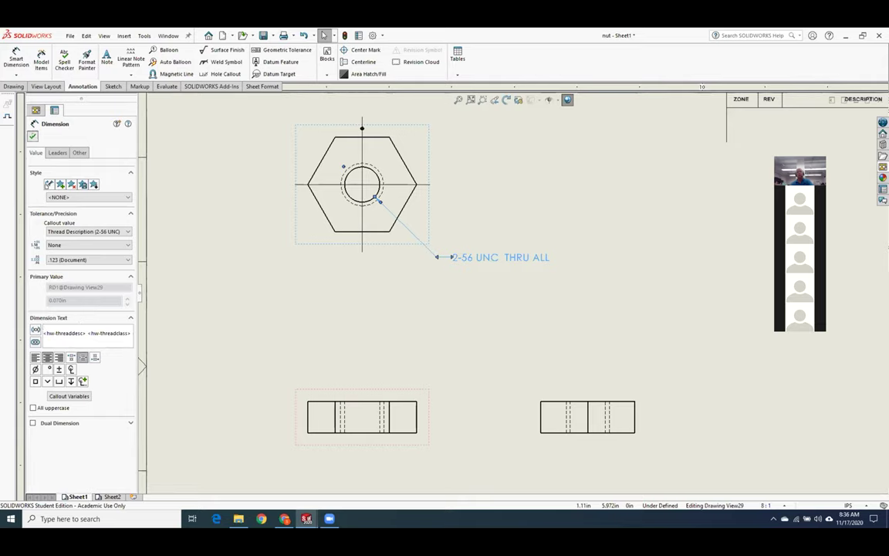
click(32, 136)
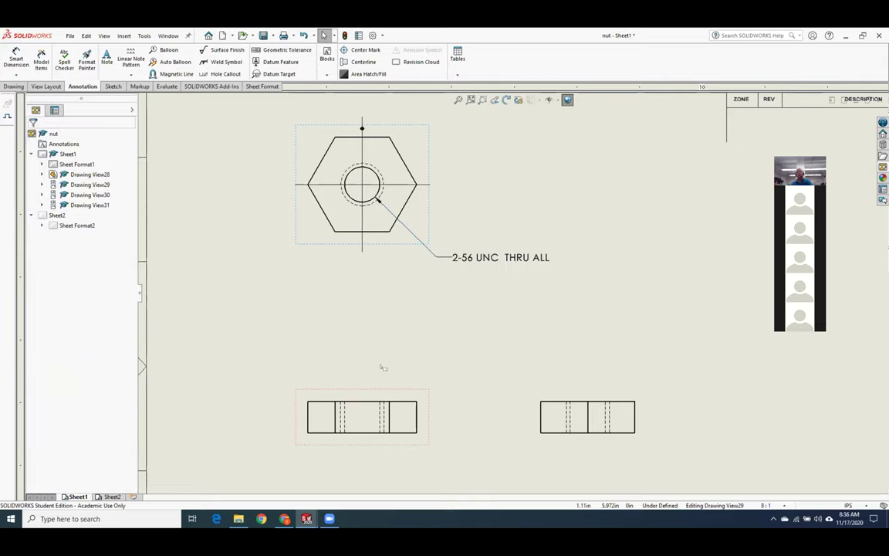
- Enclose the nut's hole callout in parentheses to mark it as a reference
click(476, 261)
click(34, 329)
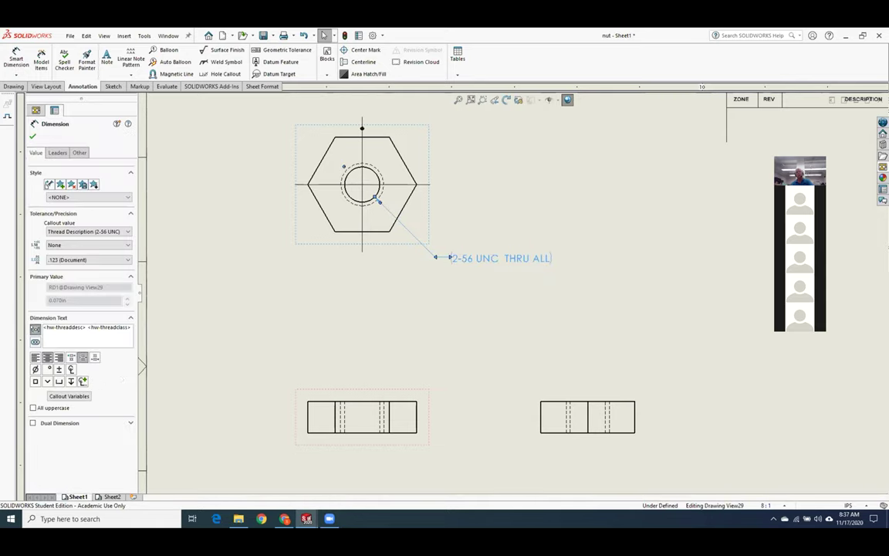
click(32, 136)
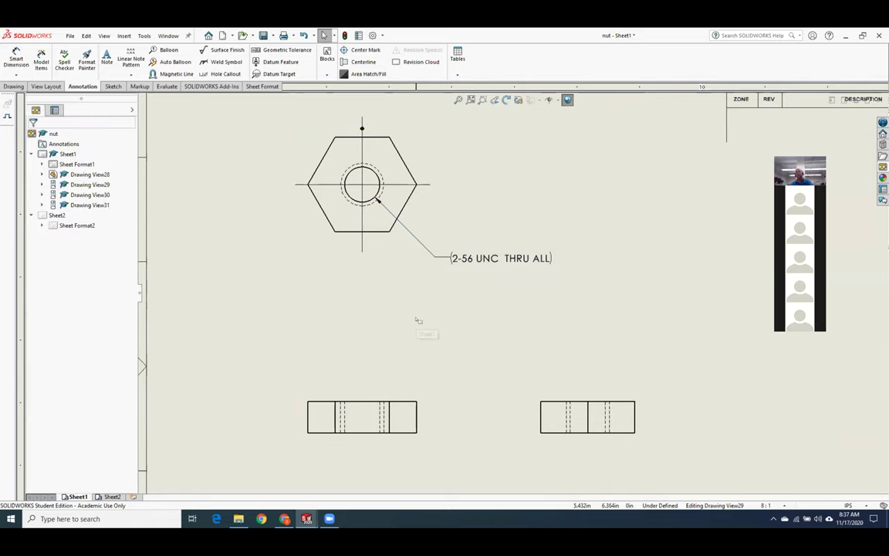
- Move the nut's hexagonal view down, closer to the front view
key(f)
scroll(455, 278, up, 2)
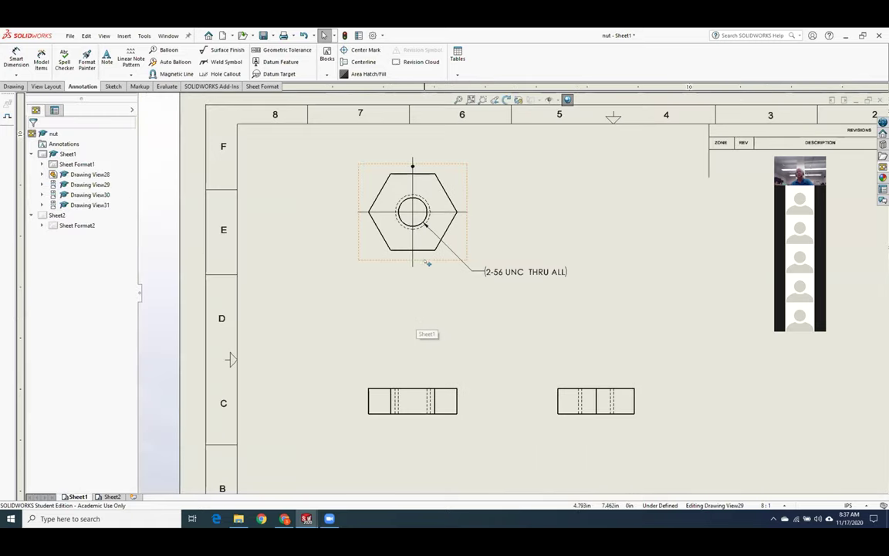
mouse_move(428, 277)
mouse_down()
mouse_move(444, 319)
mouse_move(463, 329)
mouse_up()
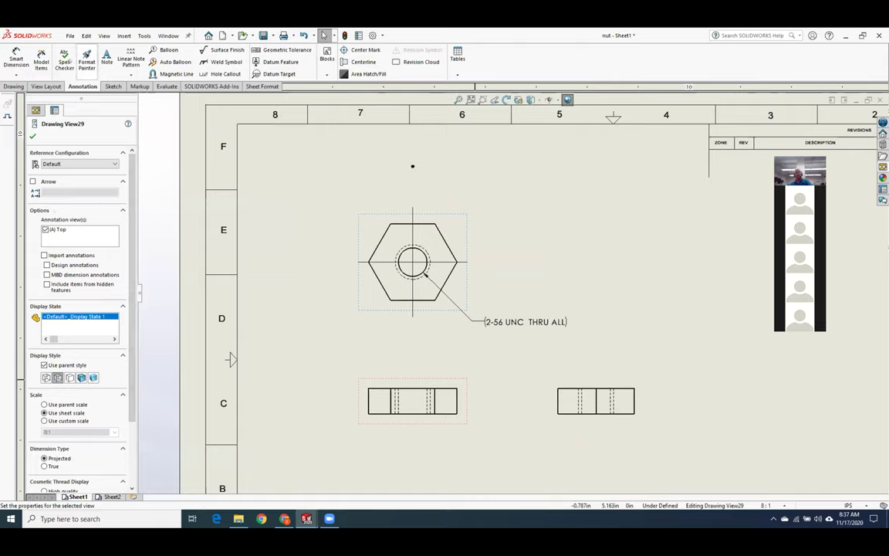
- Dimension the hexagon's across-flats distance beside the view and enclose the value in parentheses as a reference
click(15, 58)
click(399, 224)
click(401, 300)
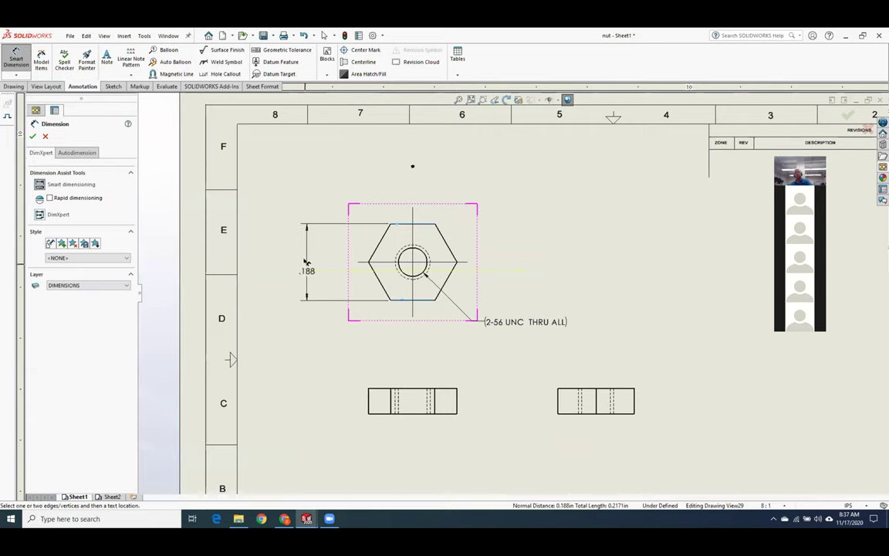
click(309, 257)
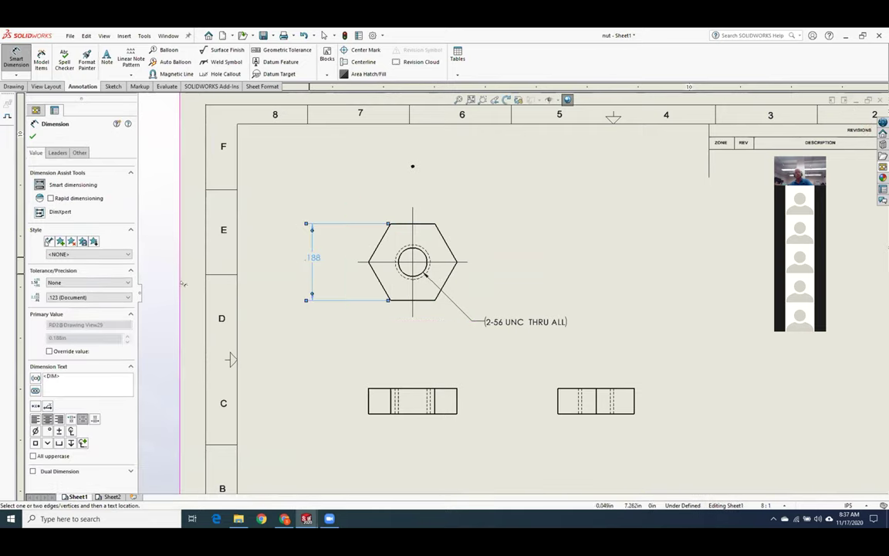
click(34, 377)
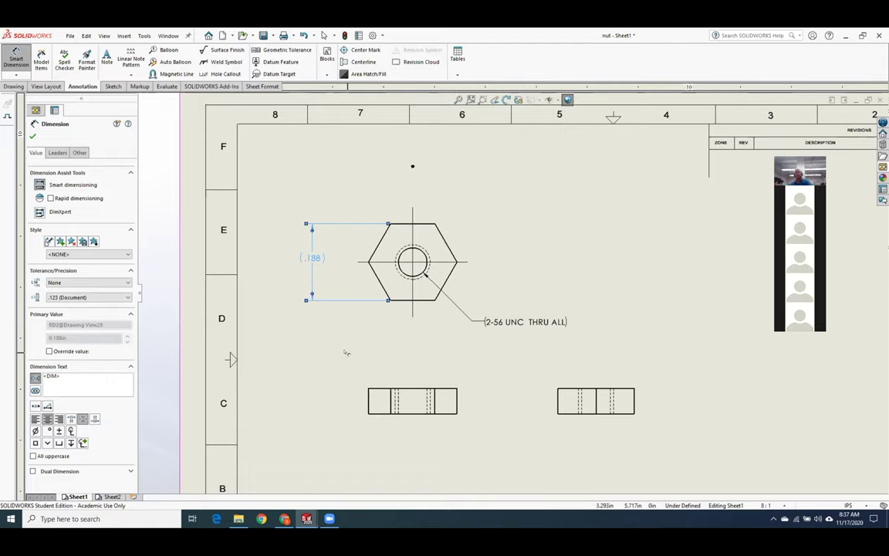
- Dimension the nut's thickness beside the front view and enclose the value in parentheses as a reference
click(369, 398)
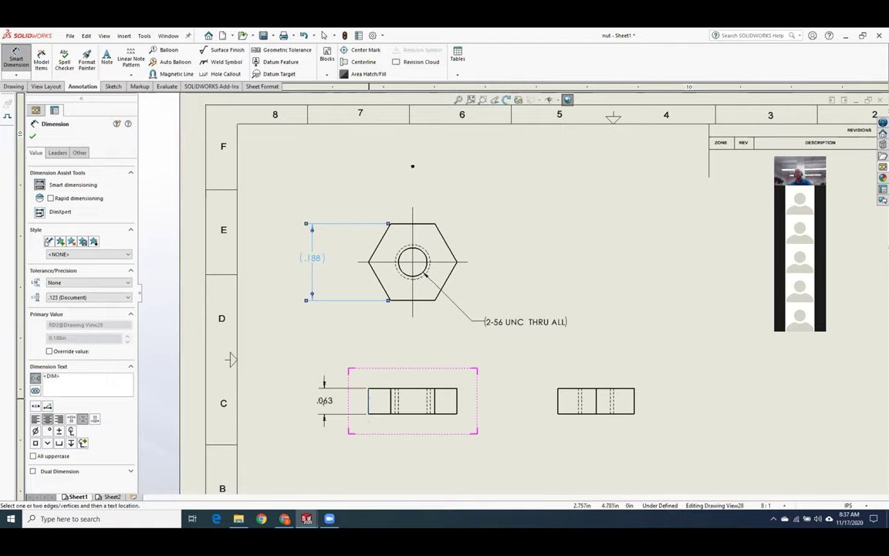
click(320, 400)
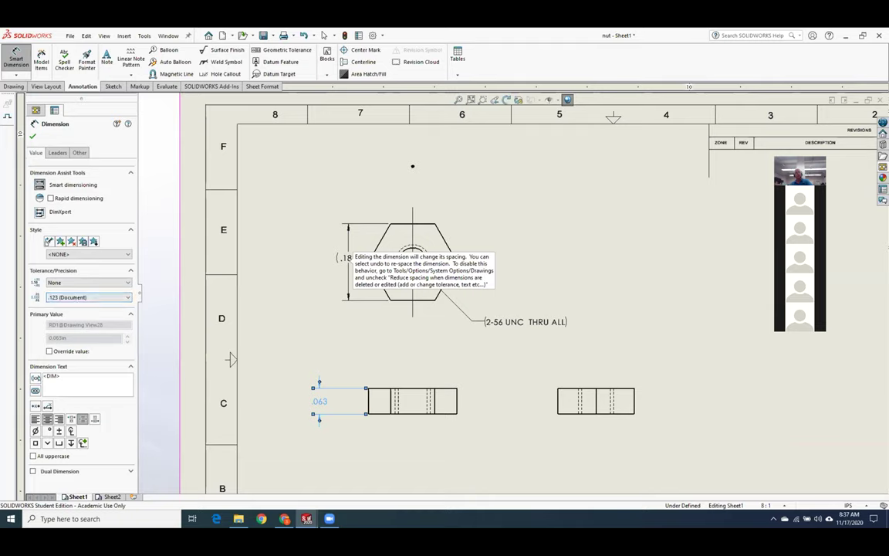
key(Escape)
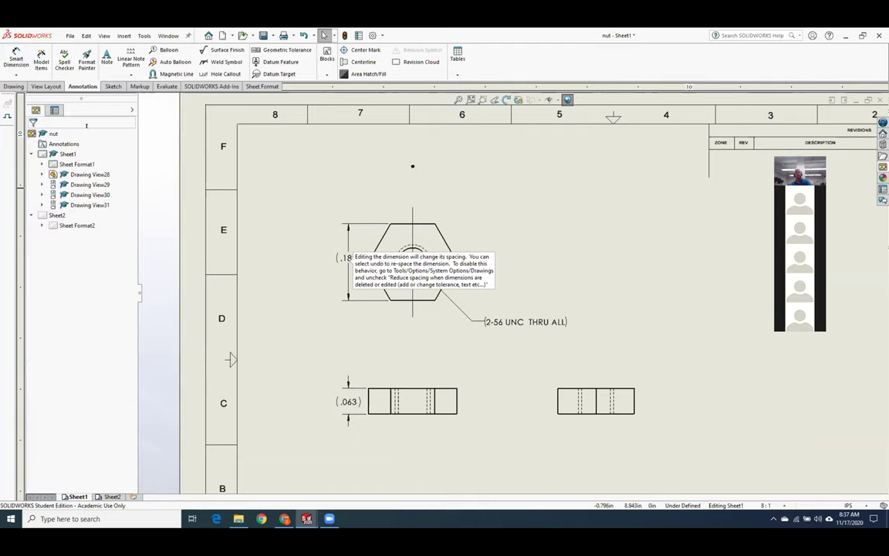
- Add a note above the hexagonal view reading "NOTES:" with the line "1.) MATERIAL: McMASTER-CARR P/N#12345"
click(106, 58)
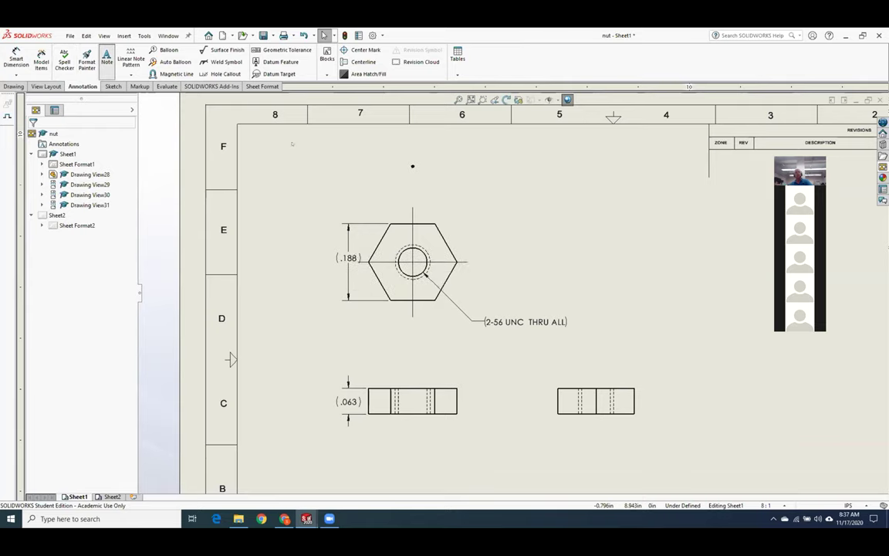
drag(265, 141, 447, 179)
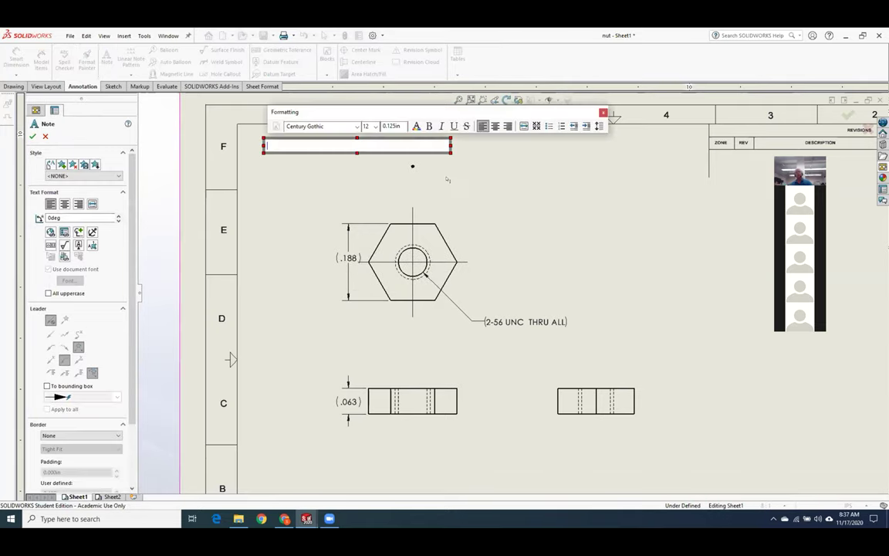
text(NOTES:)
key(Return)
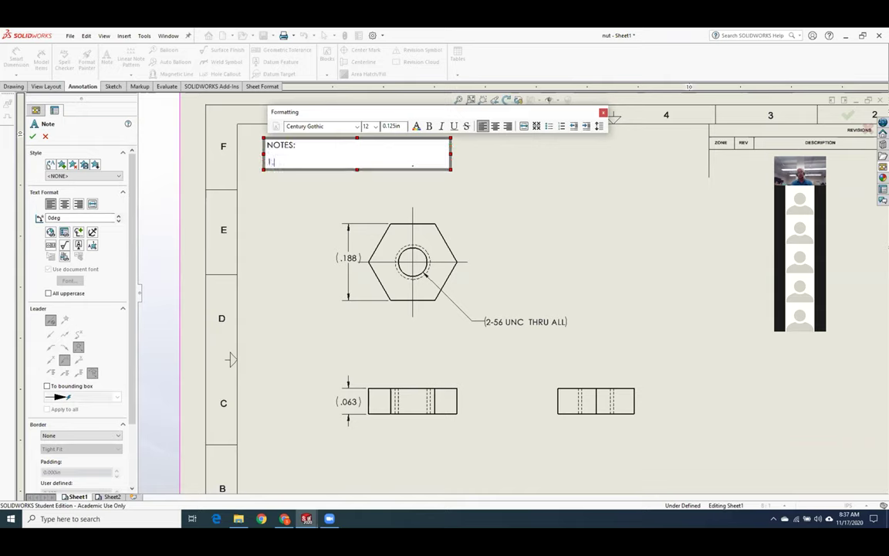
text(1.) MATERIAL: McM)
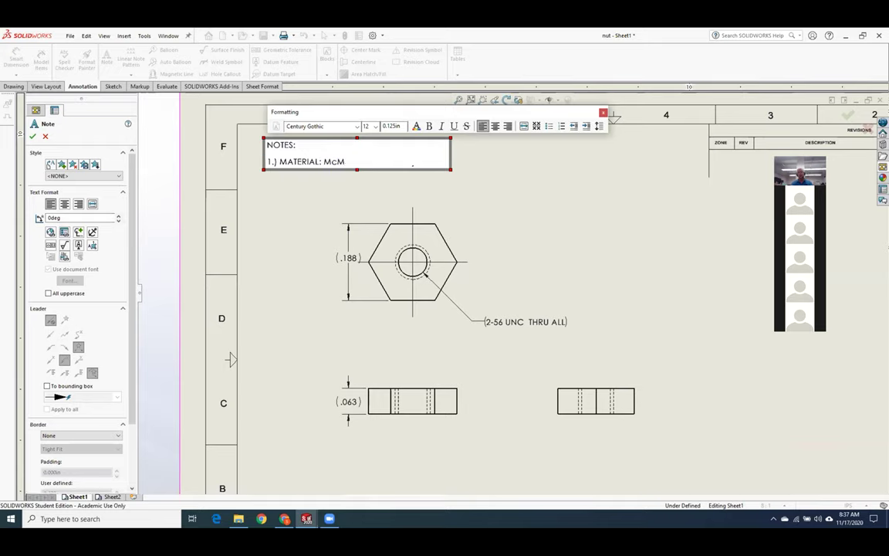
text(ASTER-CAR )
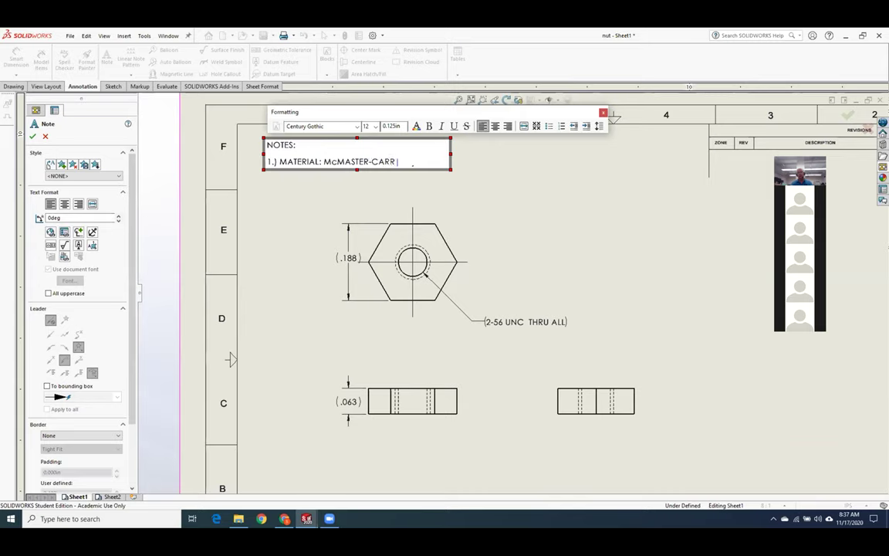
text( P/N#12345)
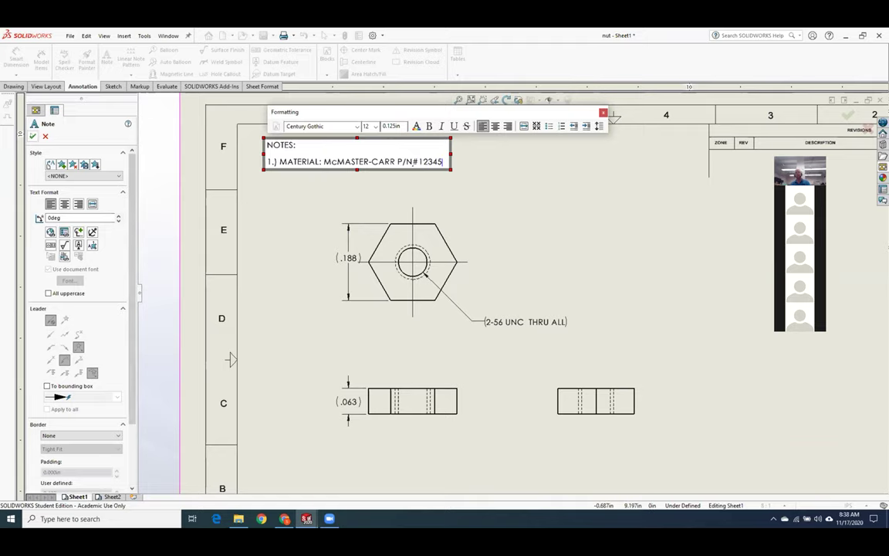
click(198, 226)
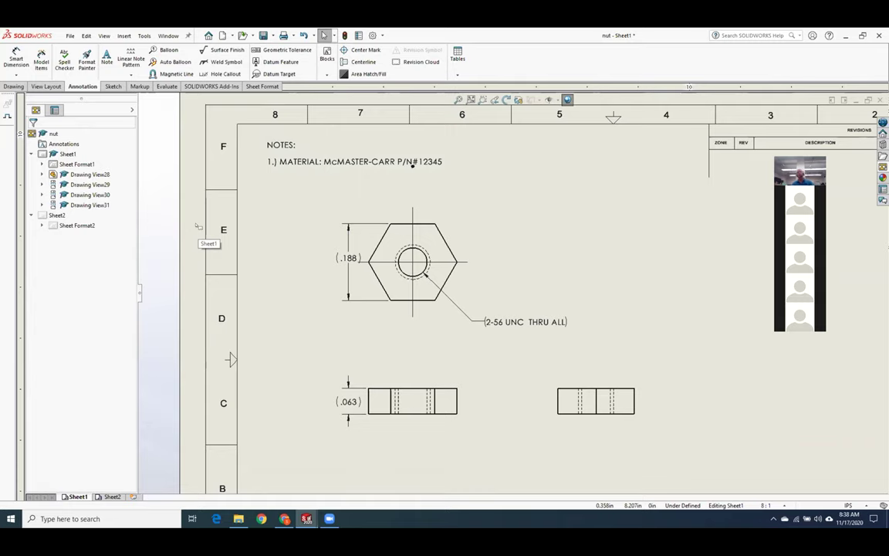
- Delete the tiny projected view overlapping the note and the projected right view beside the front view
scroll(413, 166, down, 3)
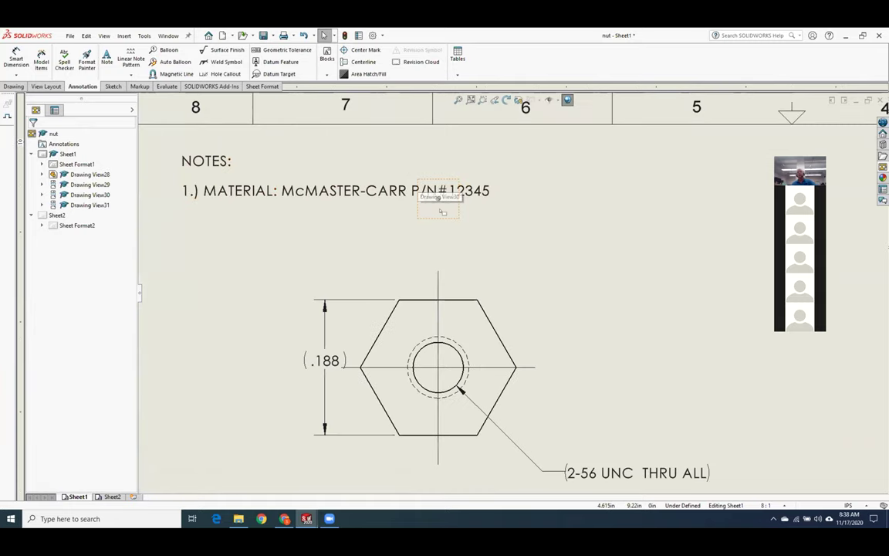
click(442, 210)
key(Delete)
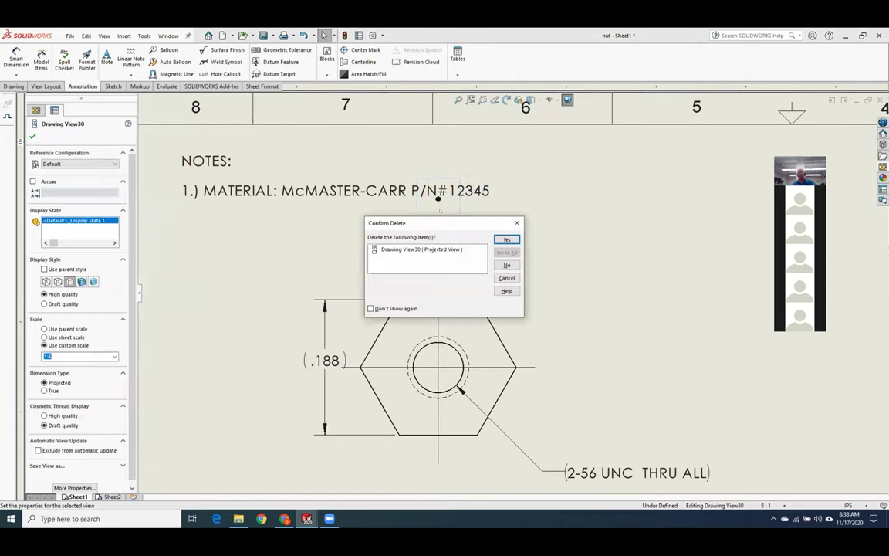
key(Return)
scroll(629, 298, up, 5)
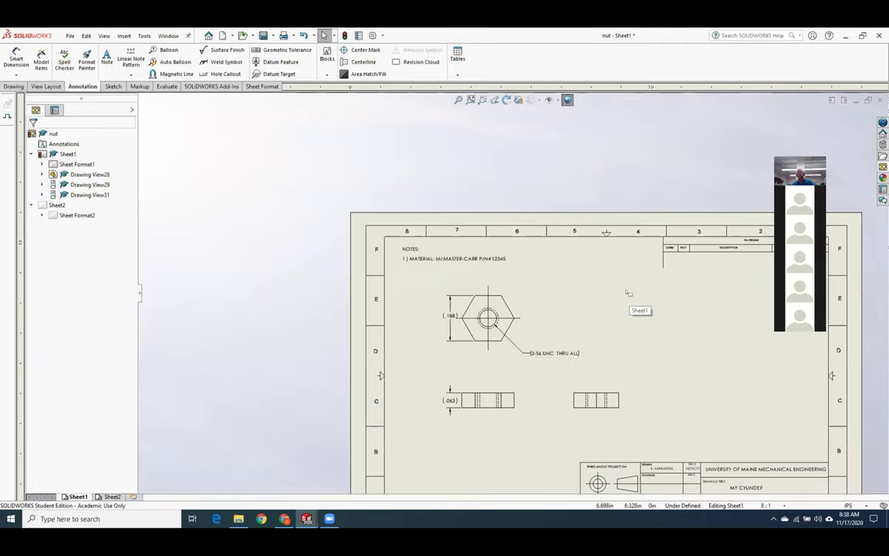
scroll(610, 305, down, 3)
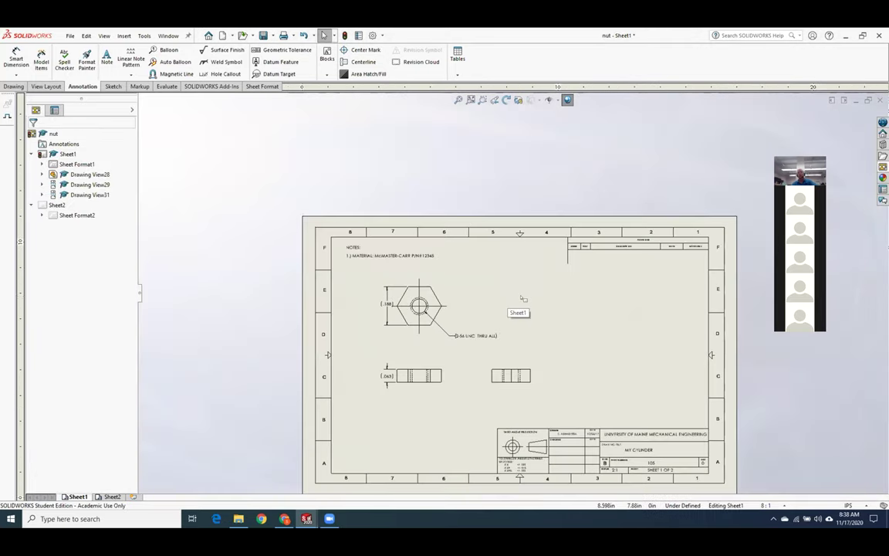
scroll(610, 316, down, 2)
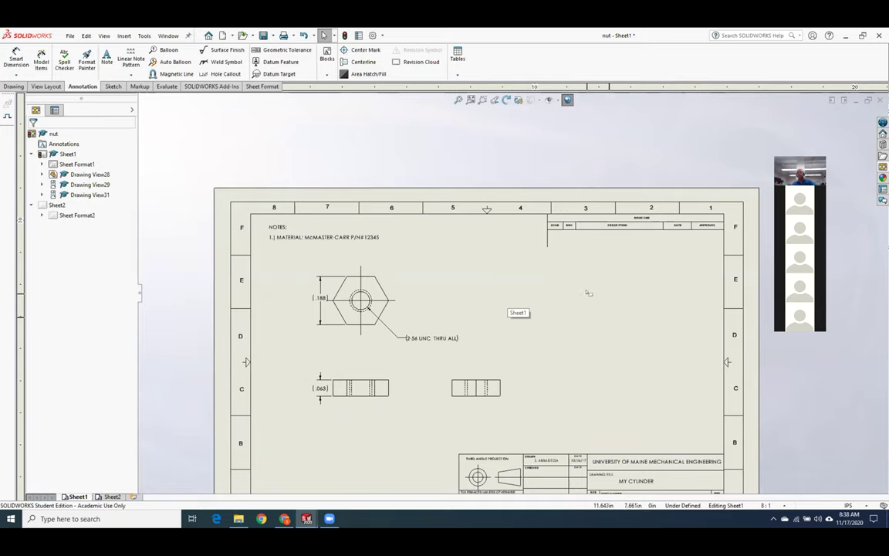
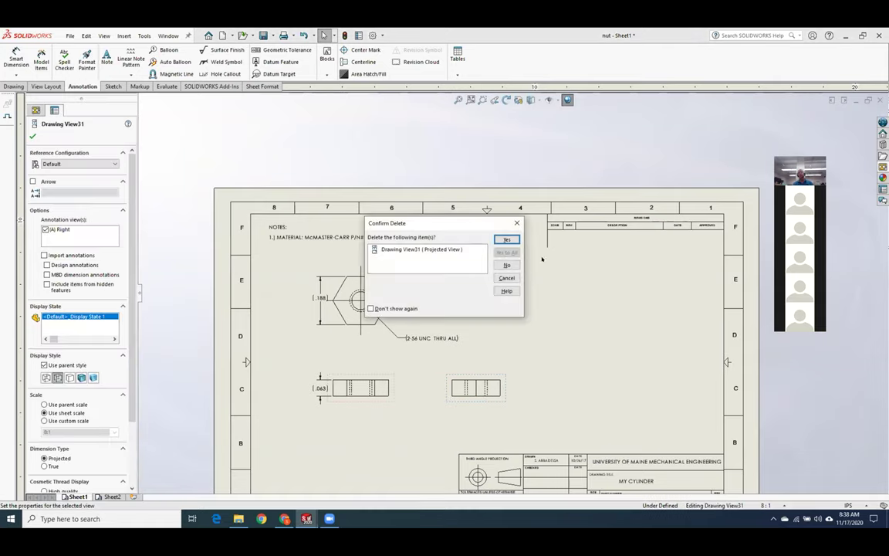
click(508, 240)
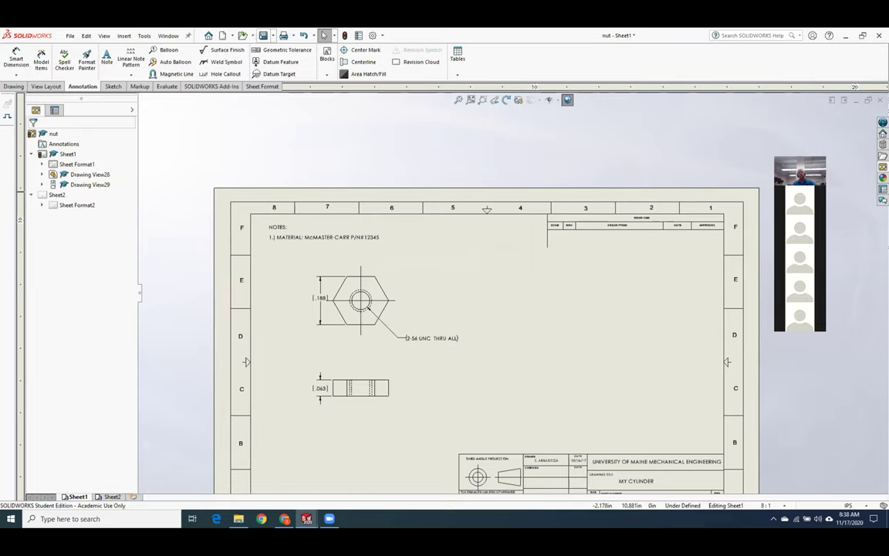
- Save the drawing as nut.SLDDRW in the Stirling_Engine folder
click(263, 36)
key(Return)
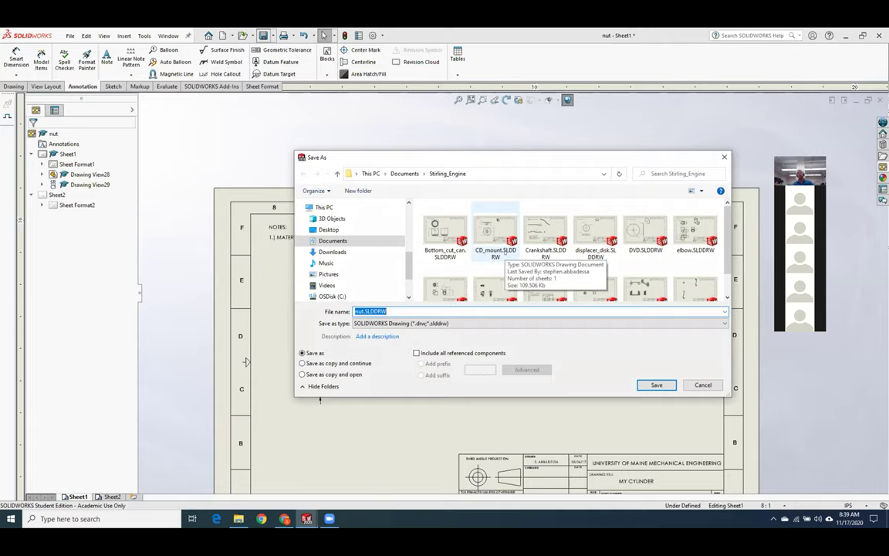
key(Return)
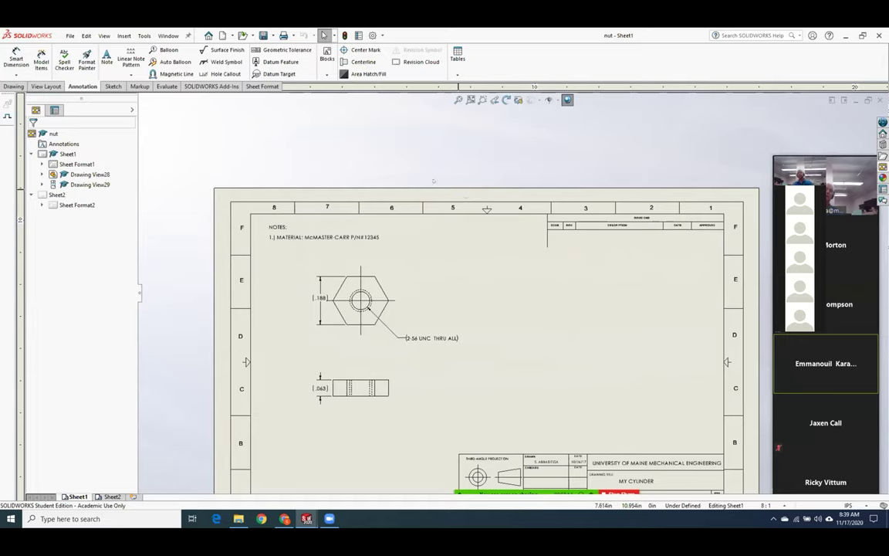
- Move the across-flats dimension farther away from the hexagon and save the drawing
click(314, 299)
drag(314, 299, 297, 299)
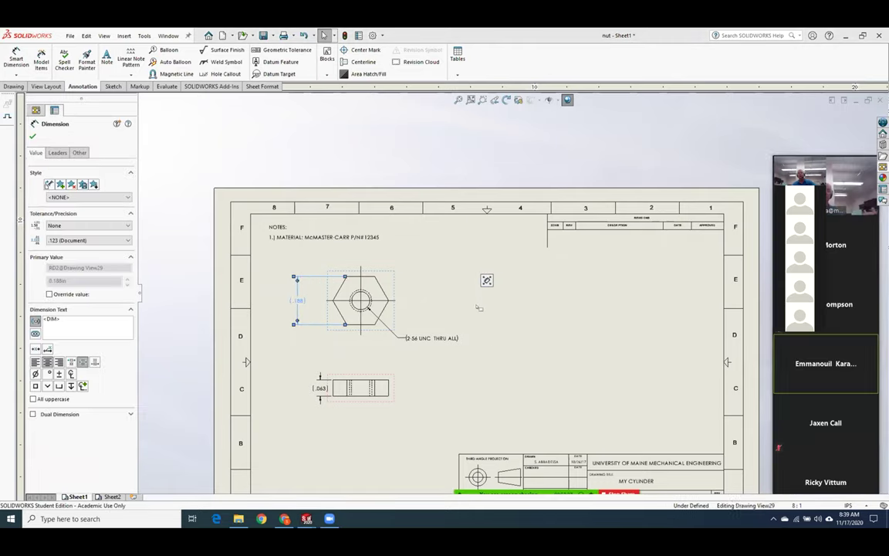
click(469, 365)
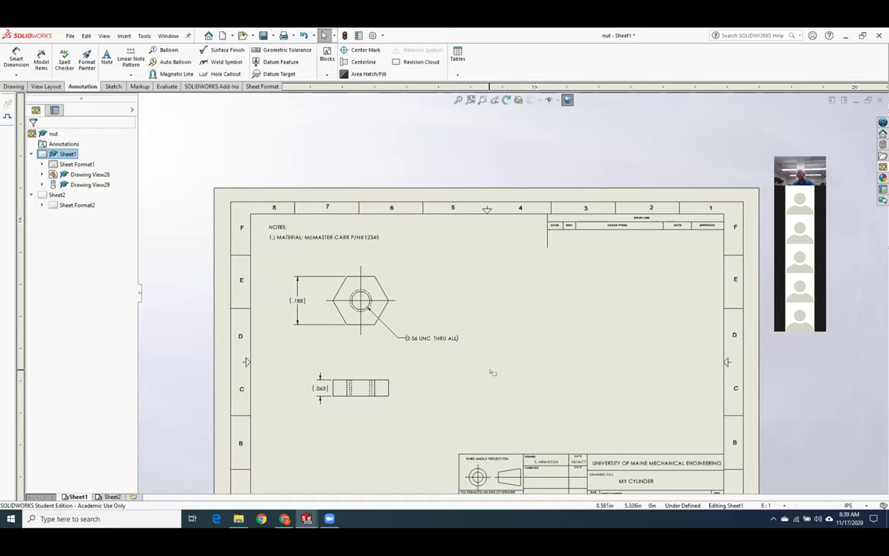
click(263, 35)
right_click(557, 61)
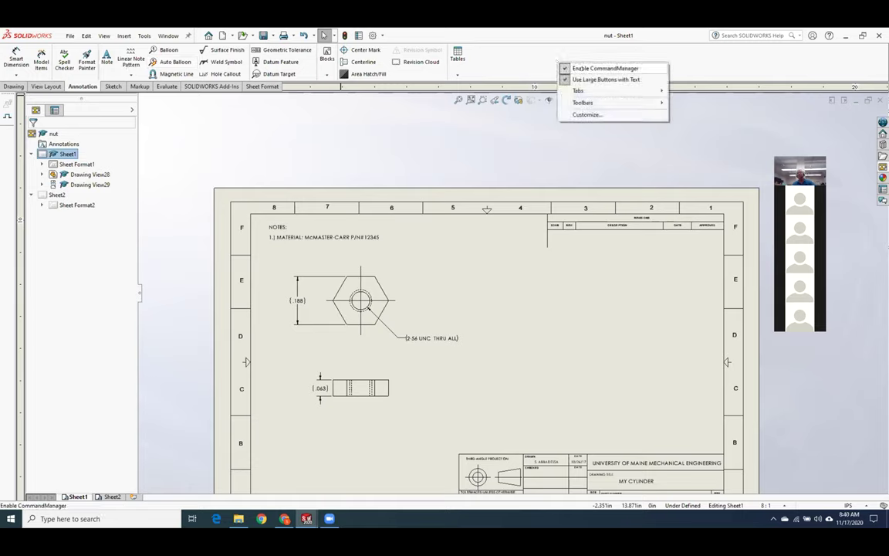
click(763, 52)
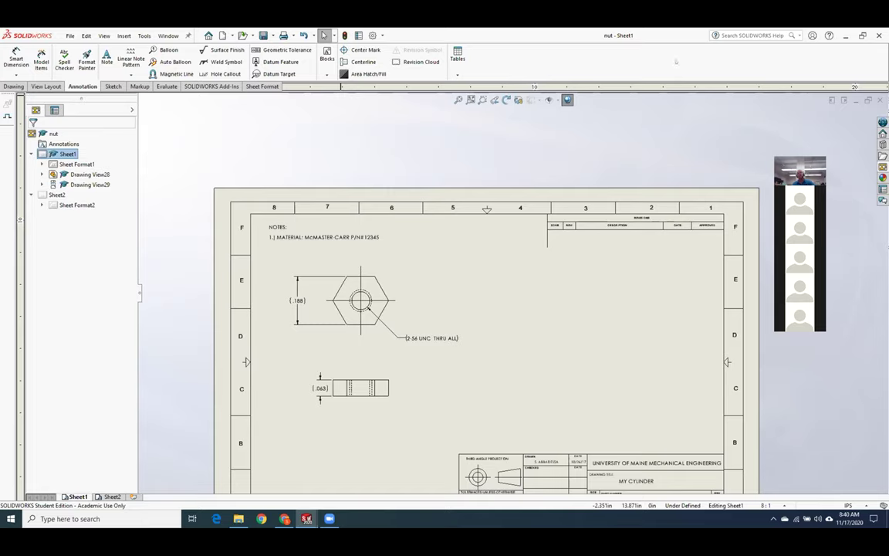
right_click(633, 63)
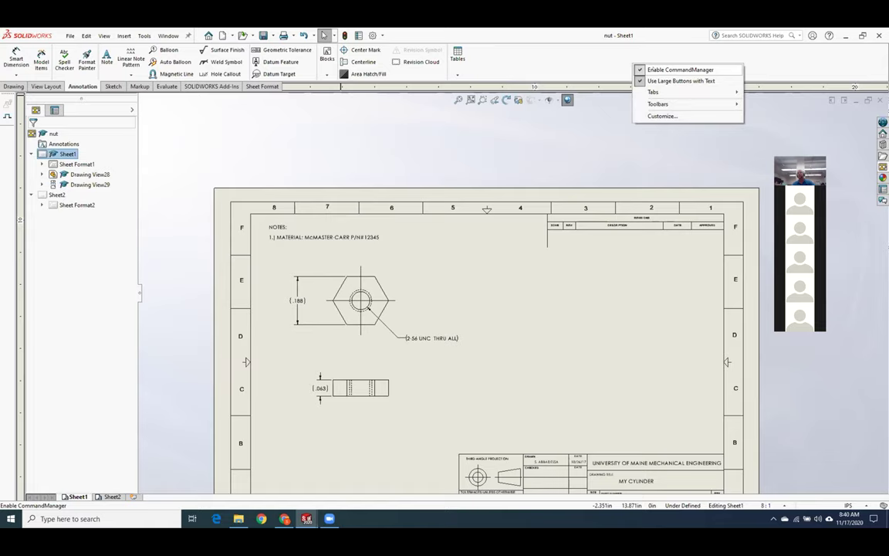
click(564, 137)
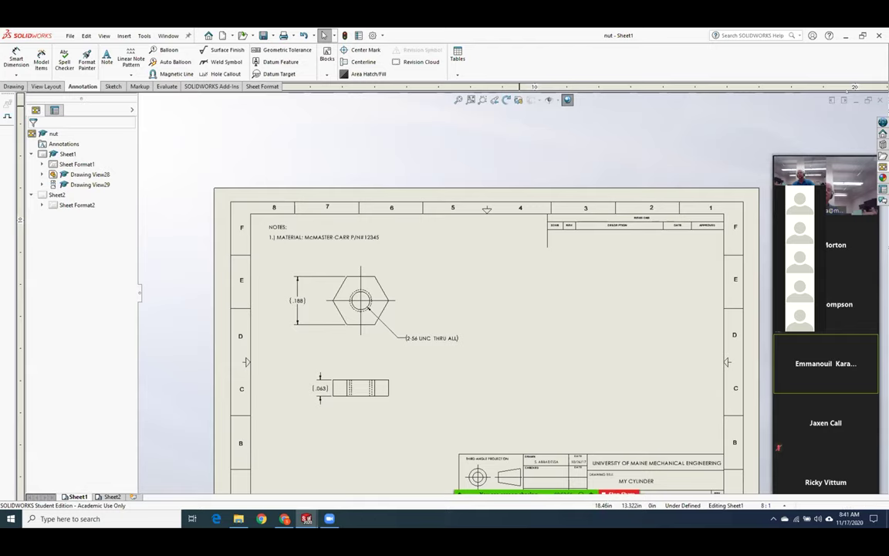
- Switch from the nut drawing to the Engine_Top_Level_Assy assembly and fit the whole engine in view
key(ctrl+Tab)
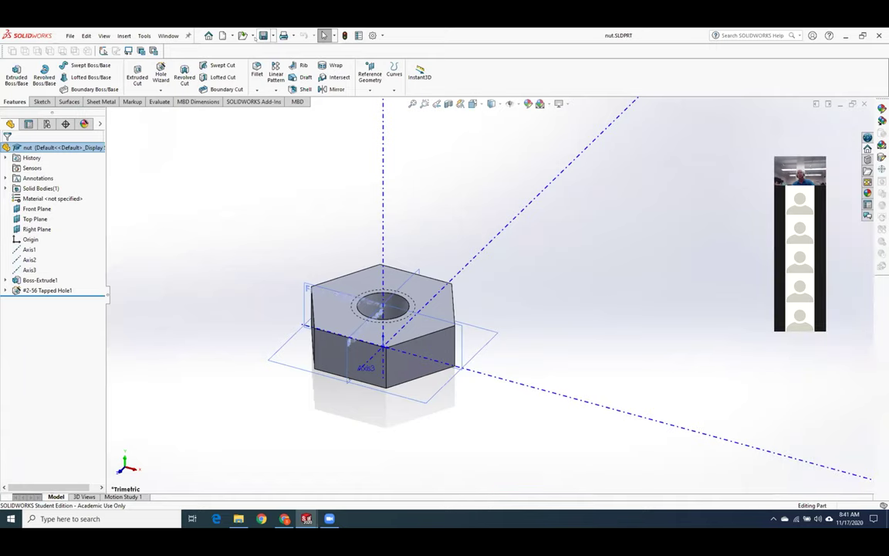
key(ctrl+Tab)
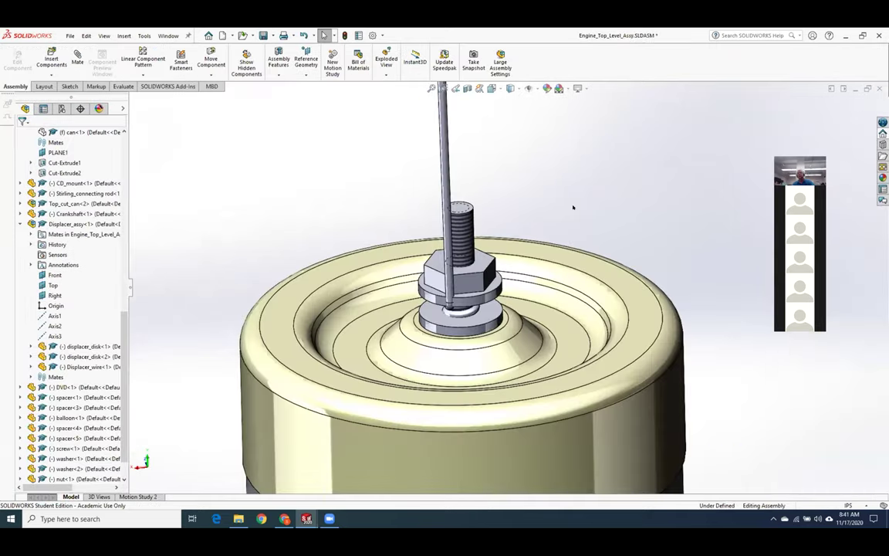
key(f)
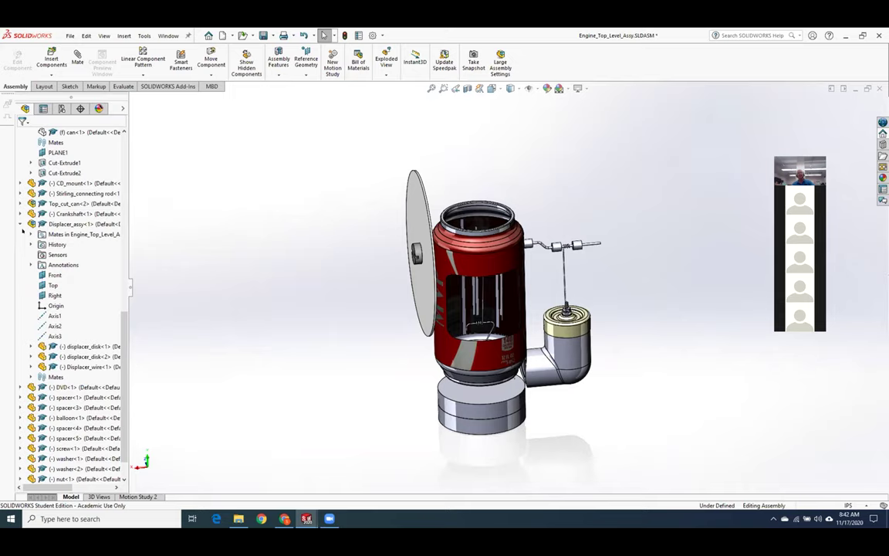
- Collapse the Displacer_assy, Bottom_cut_can and Elbow_assy entries in the assembly tree
click(417, 247)
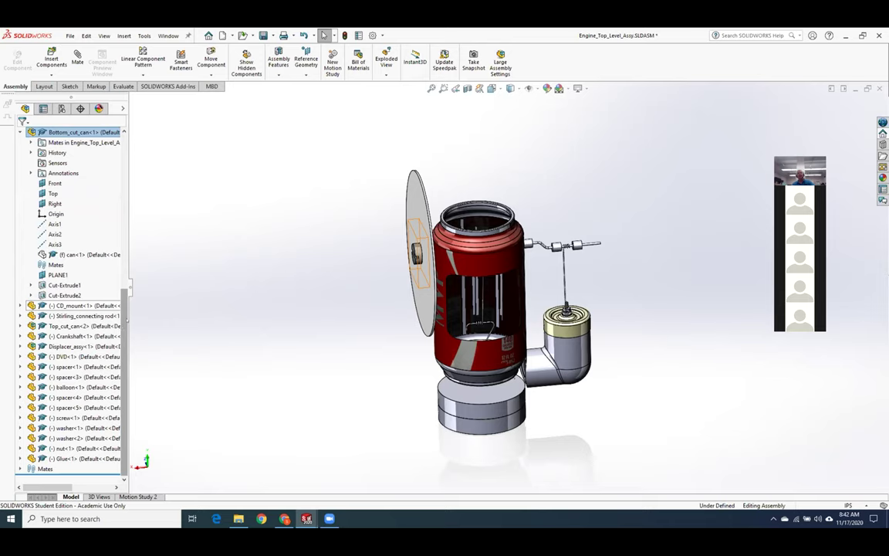
scroll(121, 327, up, 4)
click(20, 234)
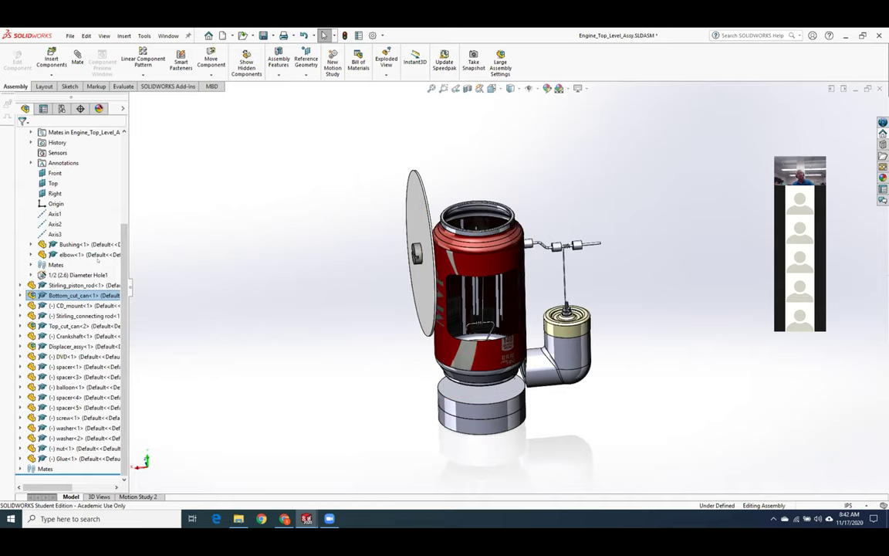
scroll(114, 236, up, 4)
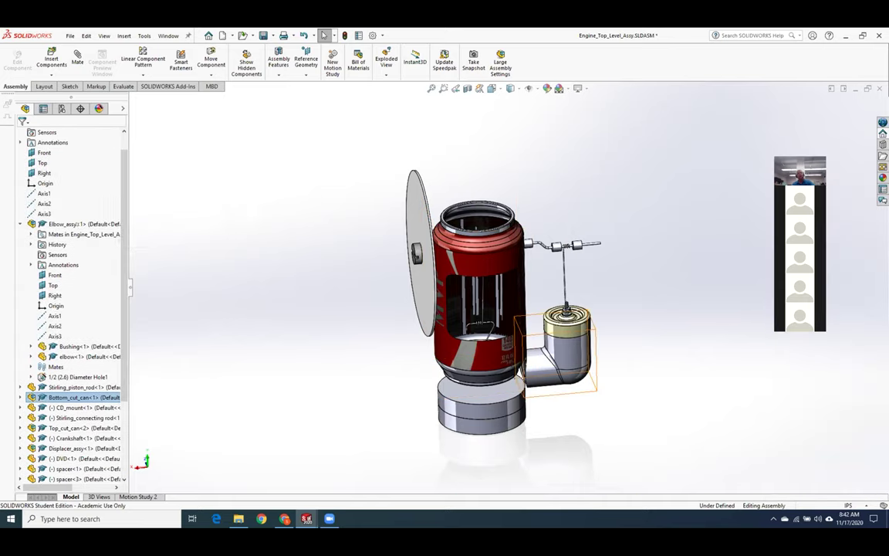
click(20, 224)
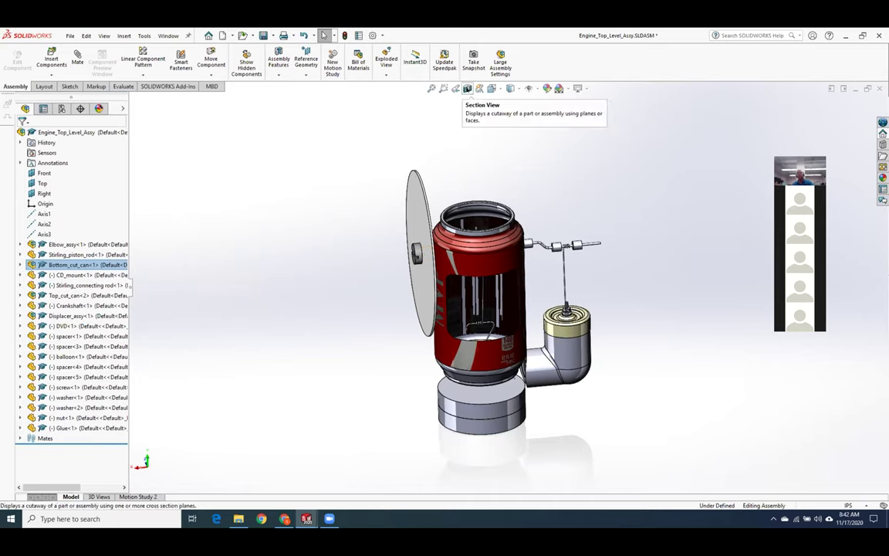
- Apply a planar section view through the engine assembly at the Front plane with zero offset
click(467, 89)
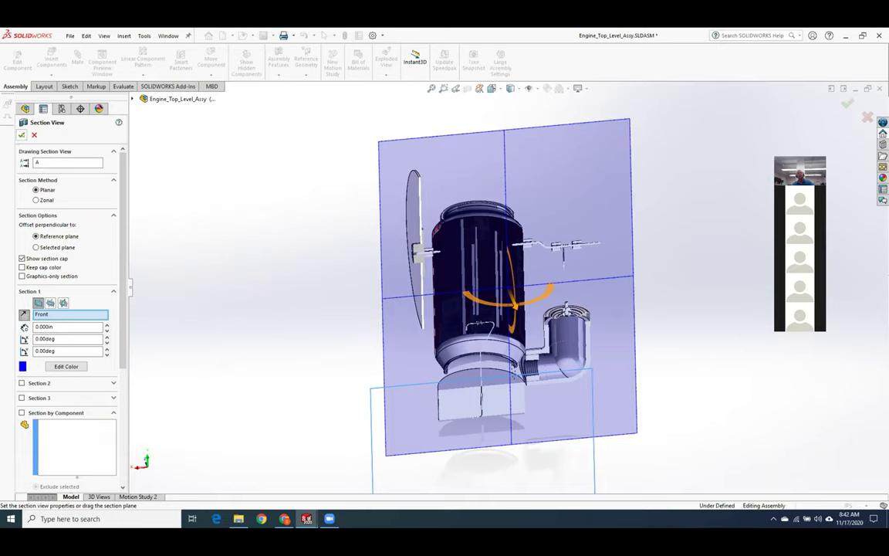
key(Escape)
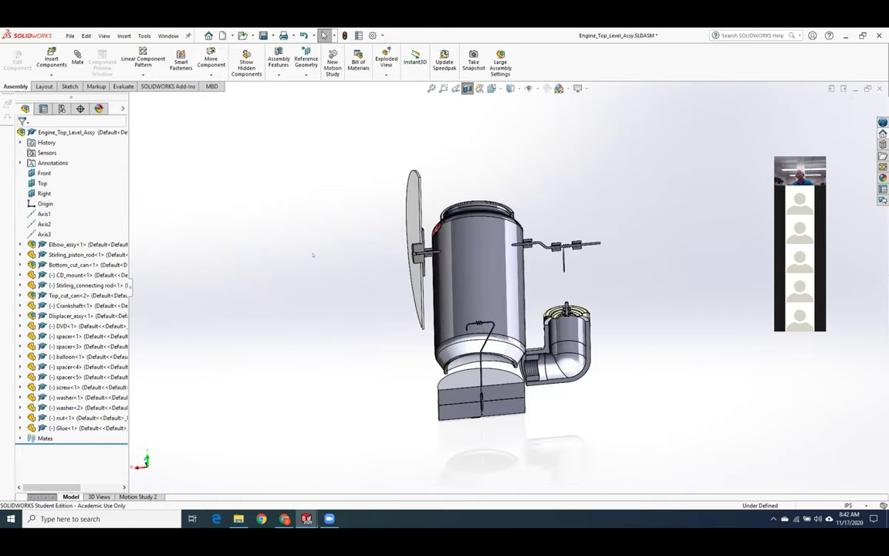
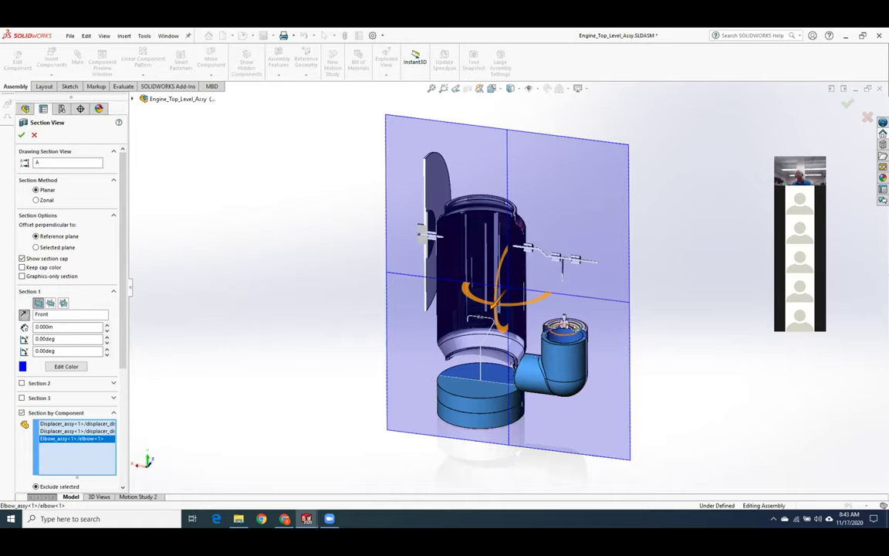
- Add the balloon to the components excluded from the section cut and return to the unsectioned engine view
click(564, 323)
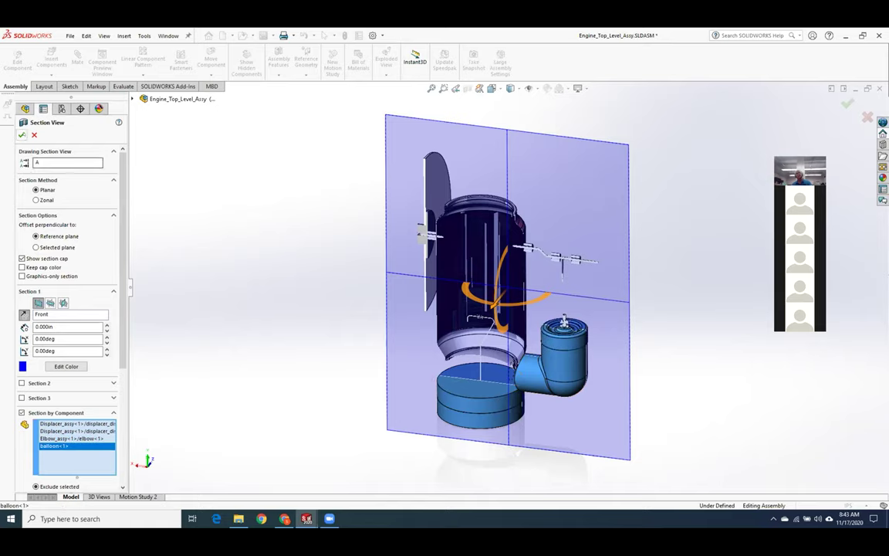
click(22, 134)
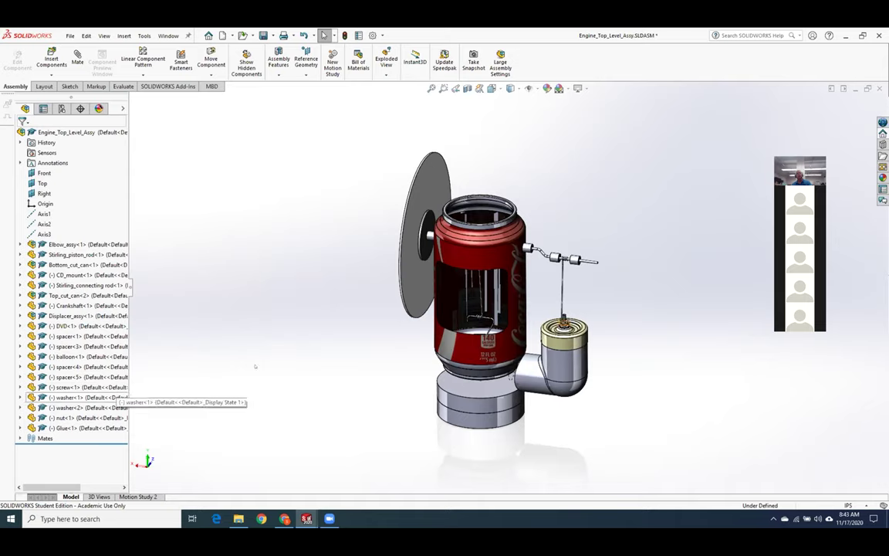
key(space)
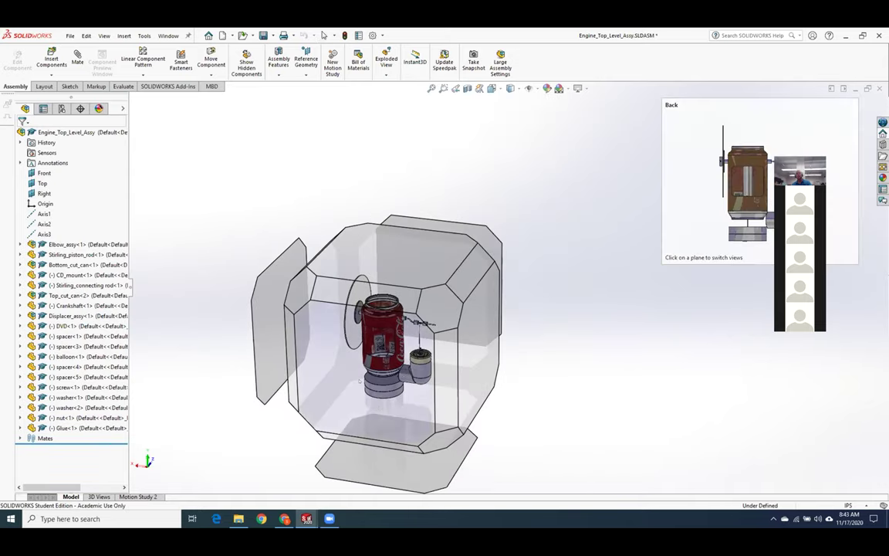
click(475, 297)
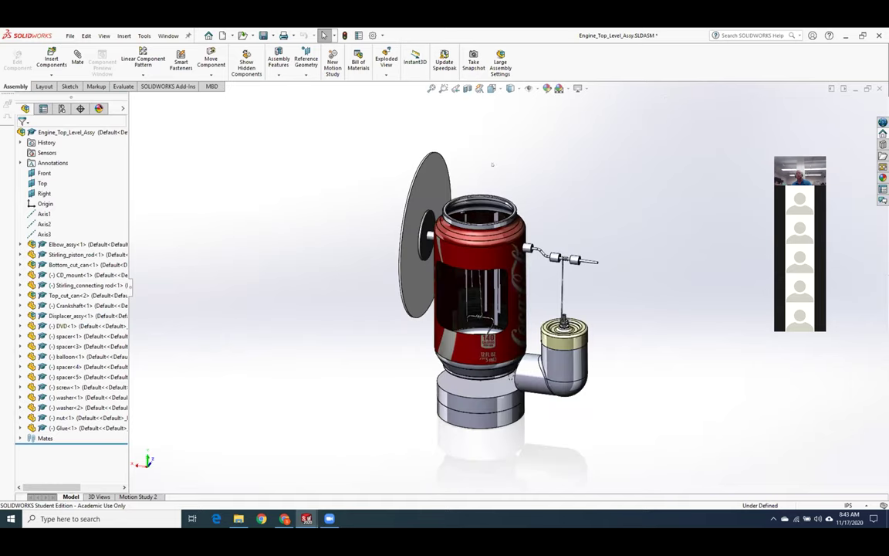
- Section the engine at the Front plane with the elbow cut through and the balloon left whole, and examine the elbow's interior
click(468, 88)
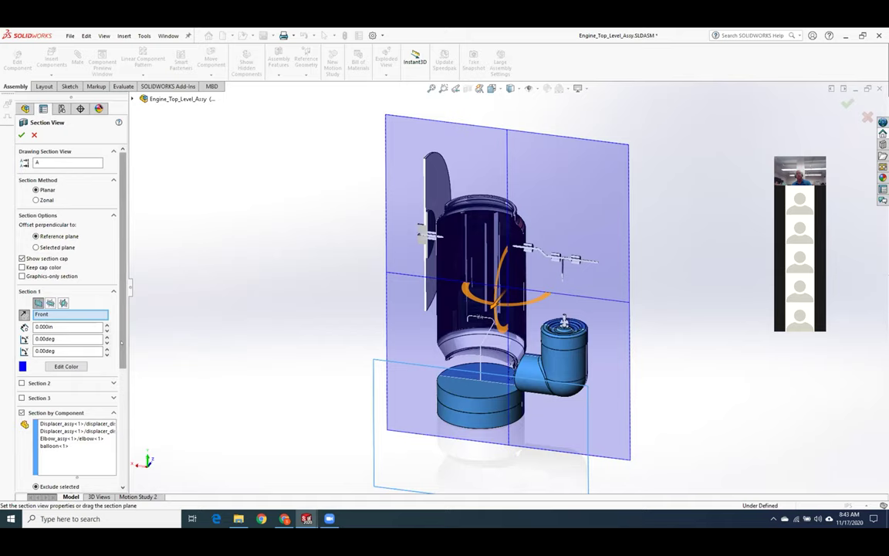
scroll(91, 357, down, 4)
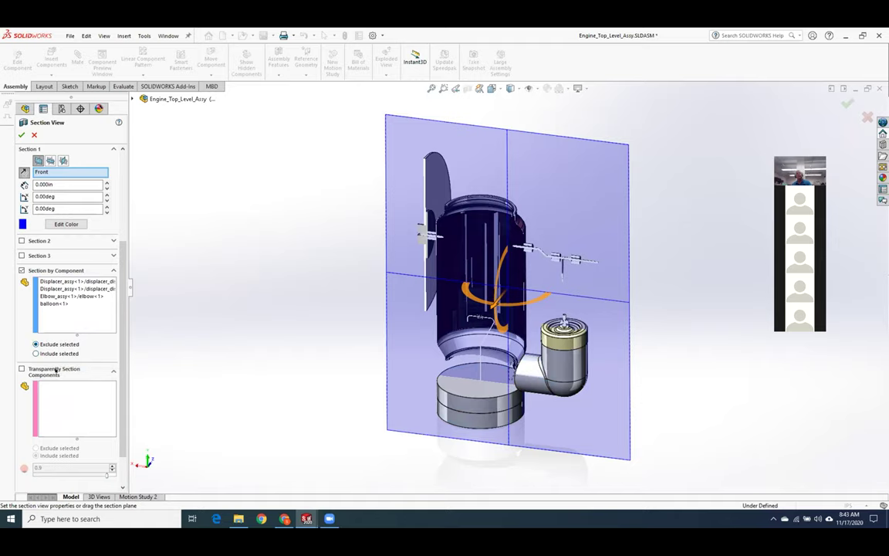
click(62, 319)
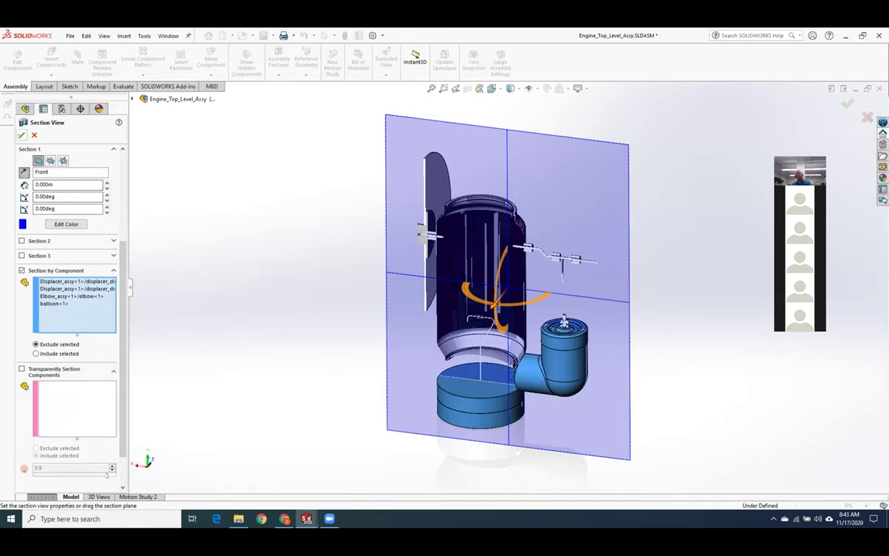
click(21, 134)
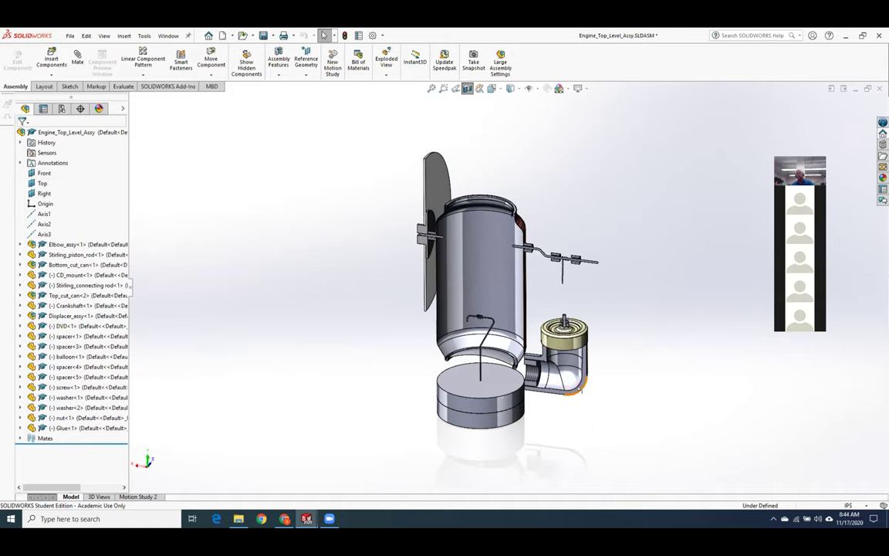
scroll(594, 413, down, 5)
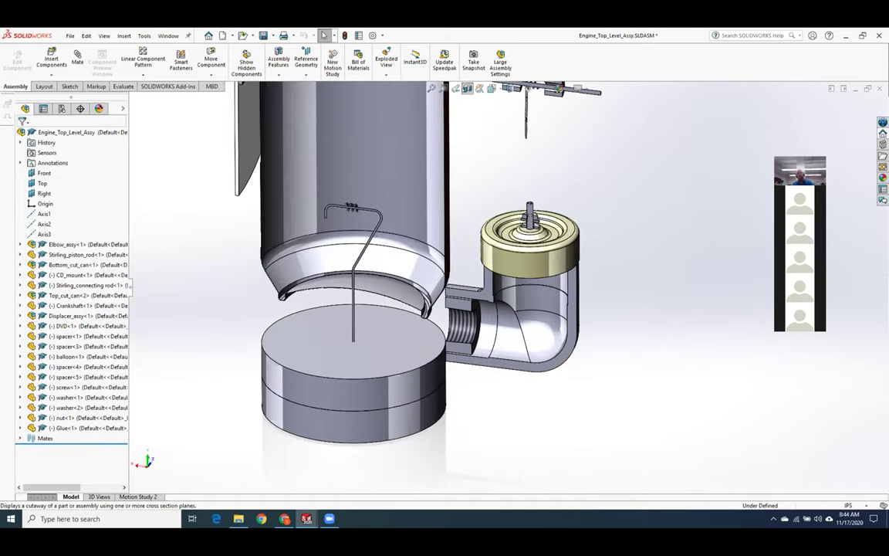
- Reopen the section settings, take the elbow off the excluded components, and return to the unsectioned engine
click(467, 89)
click(467, 89)
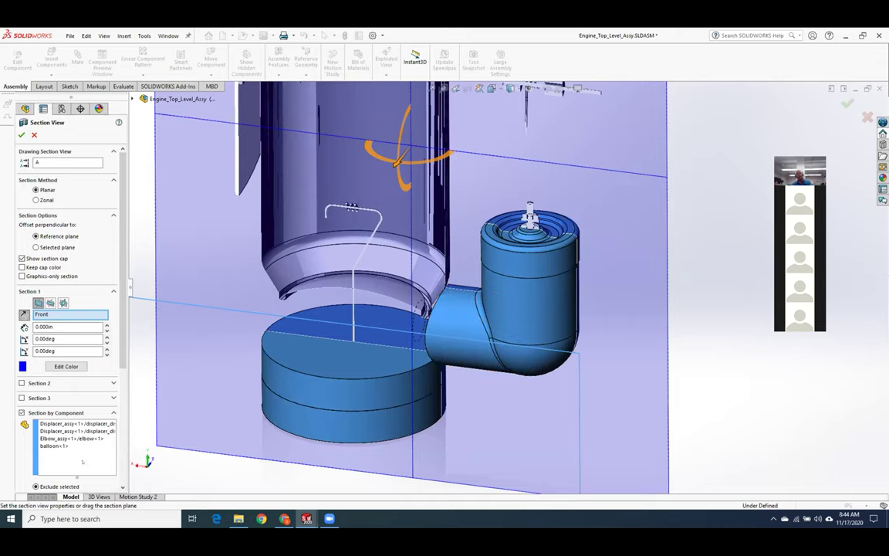
click(83, 462)
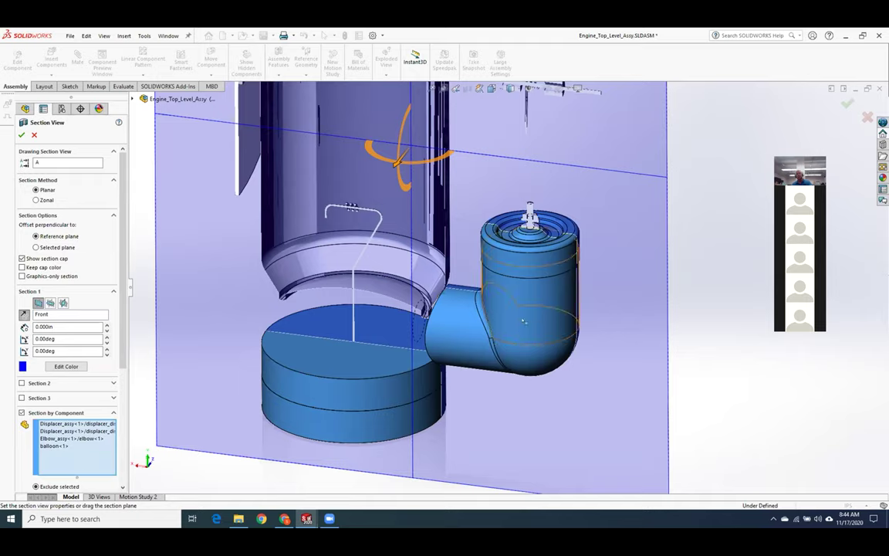
click(525, 322)
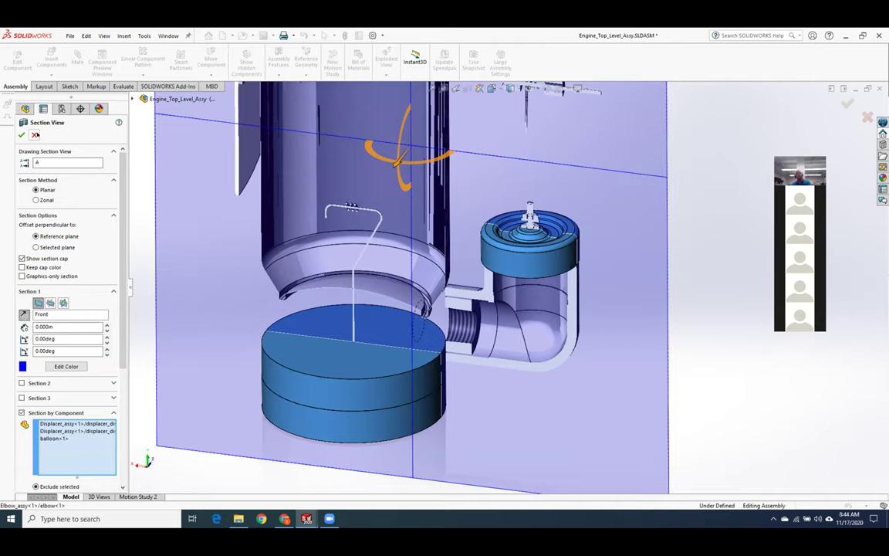
click(22, 134)
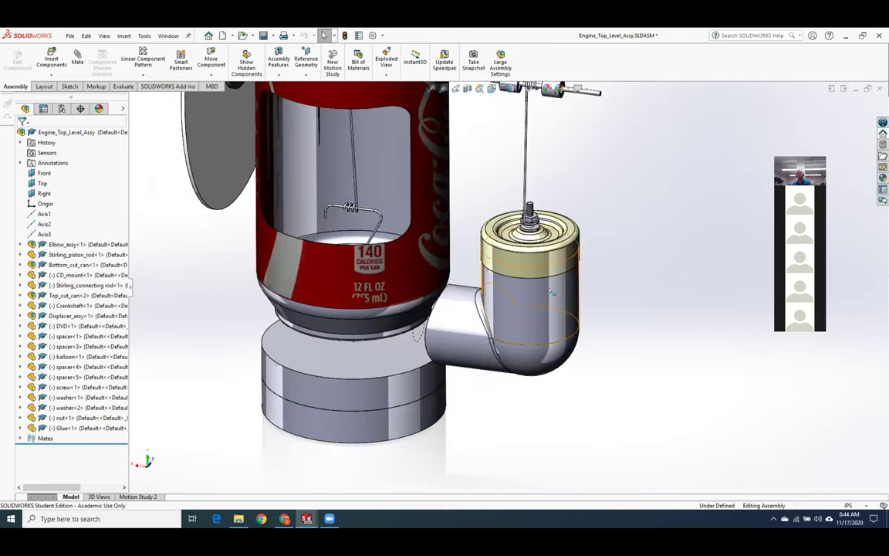
- Hide the elbow beneath the balloon and inspect the screw head from the balloon's underside
scroll(555, 232, down, 8)
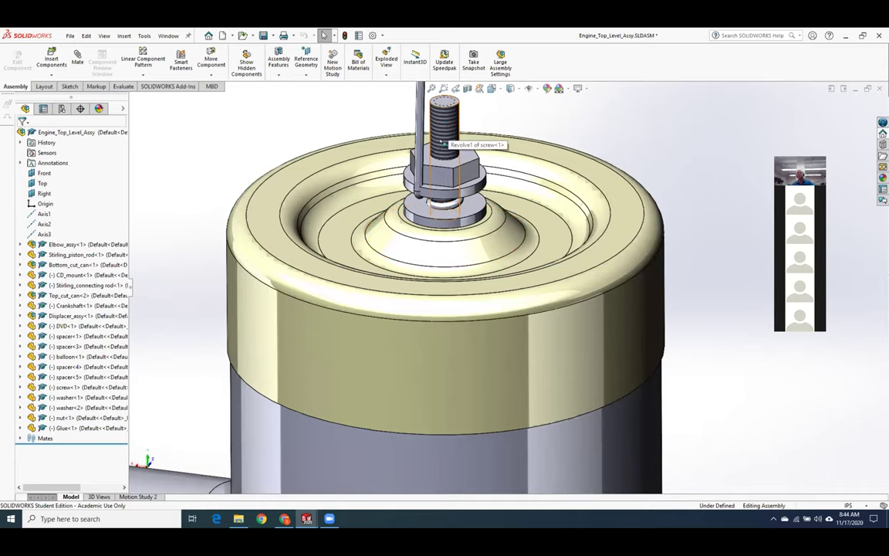
right_click(525, 433)
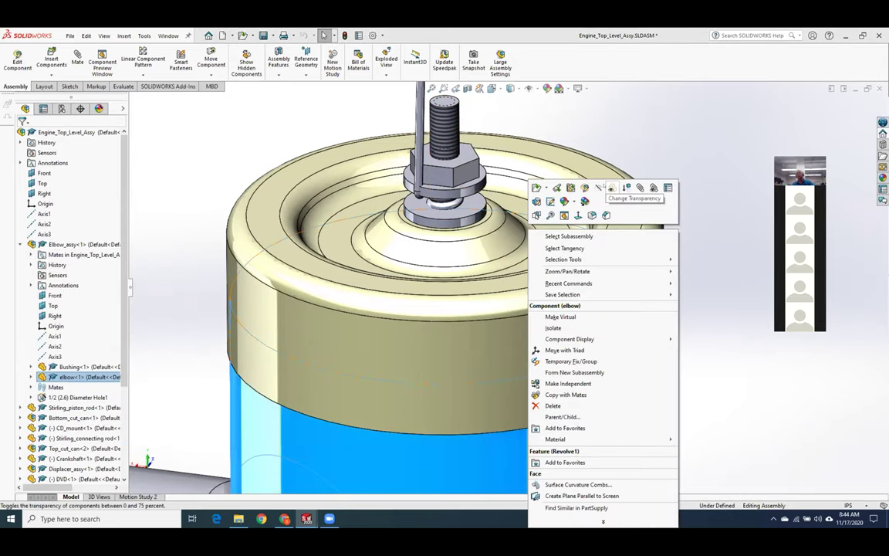
click(571, 189)
middle_drag(617, 408, 630, 193)
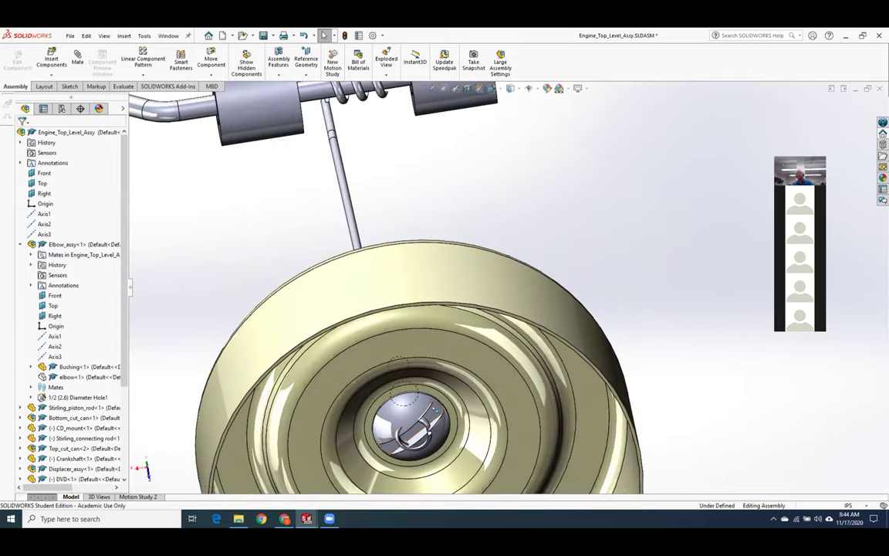
middle_drag(421, 384, 596, 448)
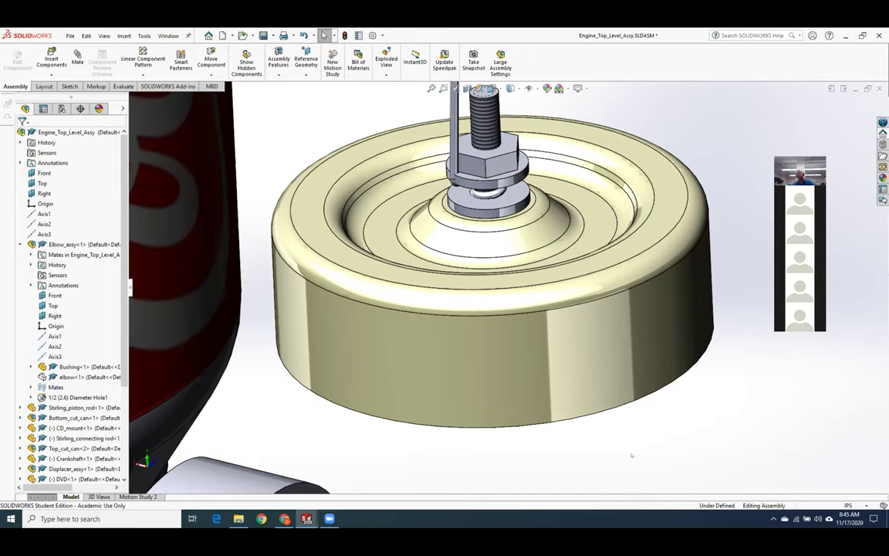
- Show the hidden elbow component of Elbow_assy again and clear the selection
scroll(631, 455, up, 3)
scroll(631, 456, up, 3)
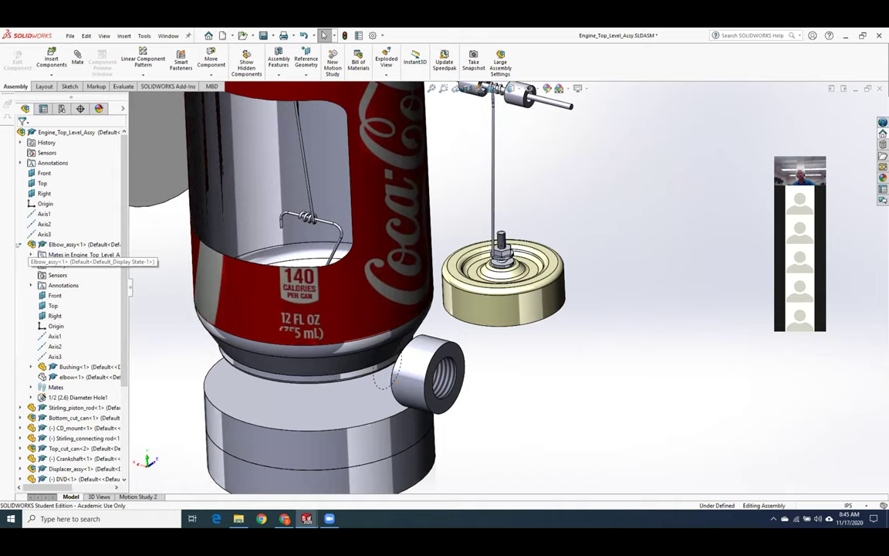
right_click(78, 377)
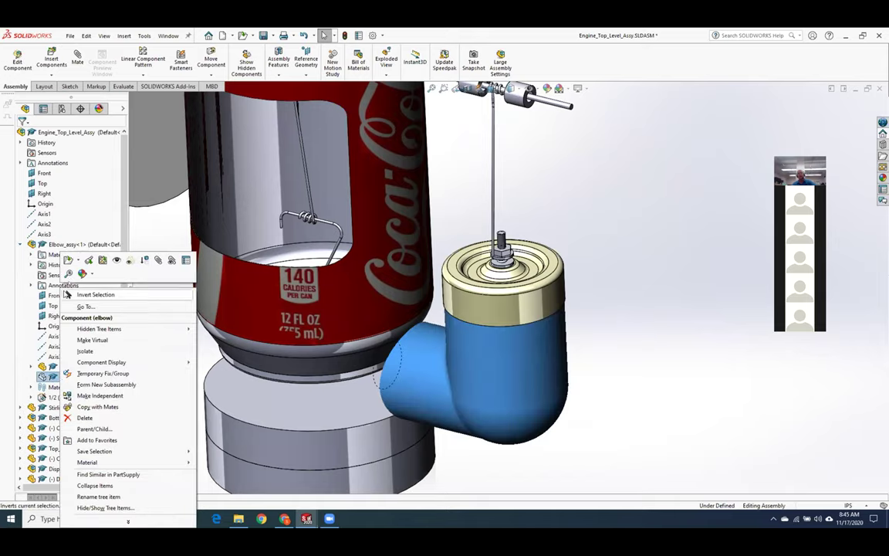
click(163, 324)
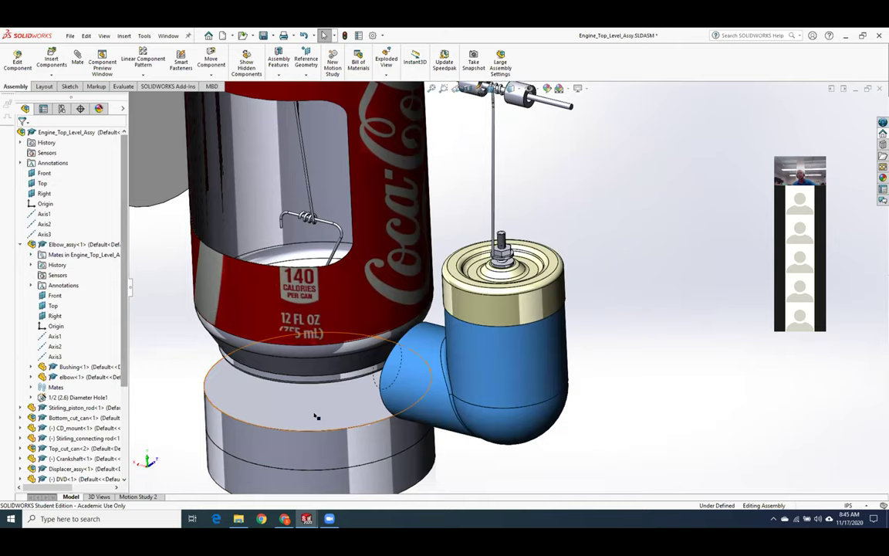
key(Escape)
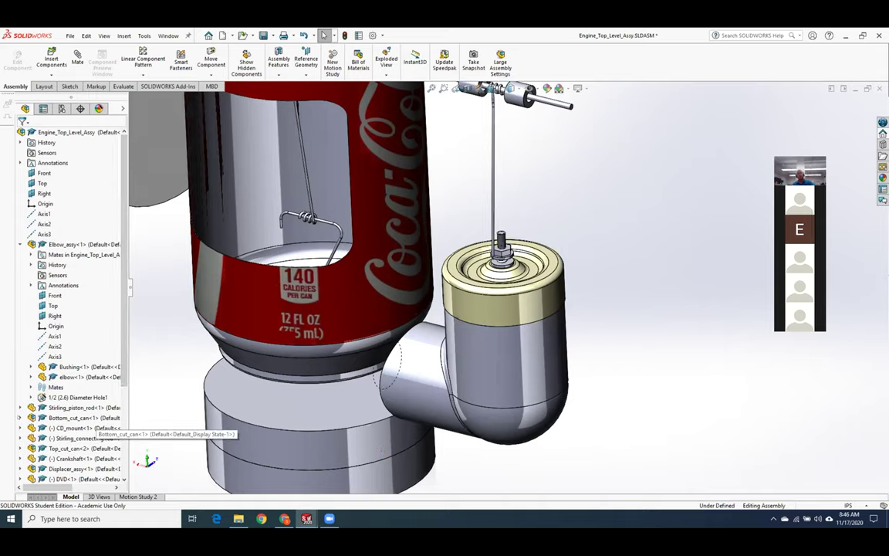
- Close the Engine_Top_Level_Assy assembly, discarding its changes in the drawing too, and close the drawing without saving
scroll(101, 429, down, 4)
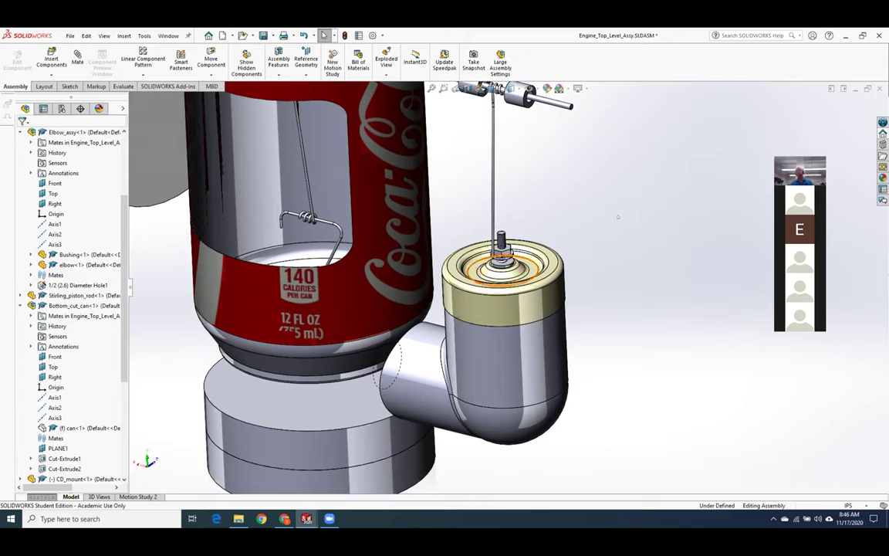
key(ctrl+w)
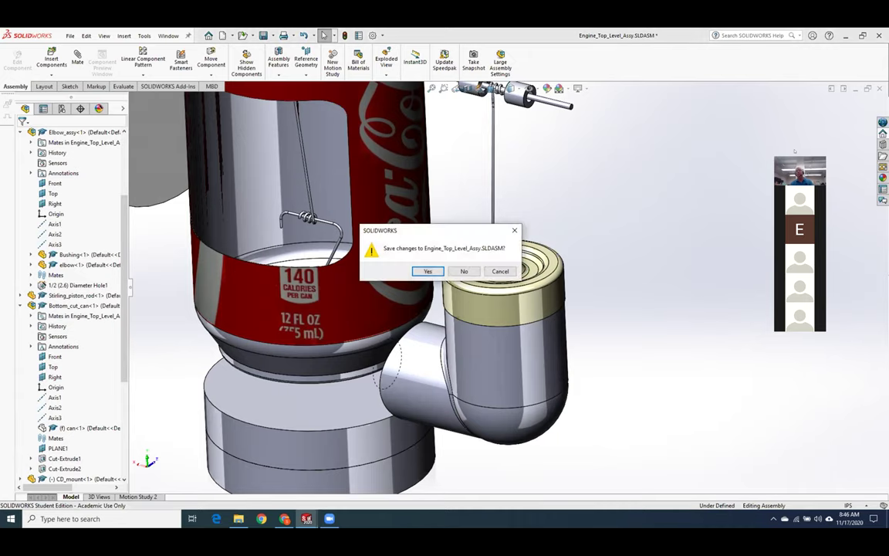
click(464, 272)
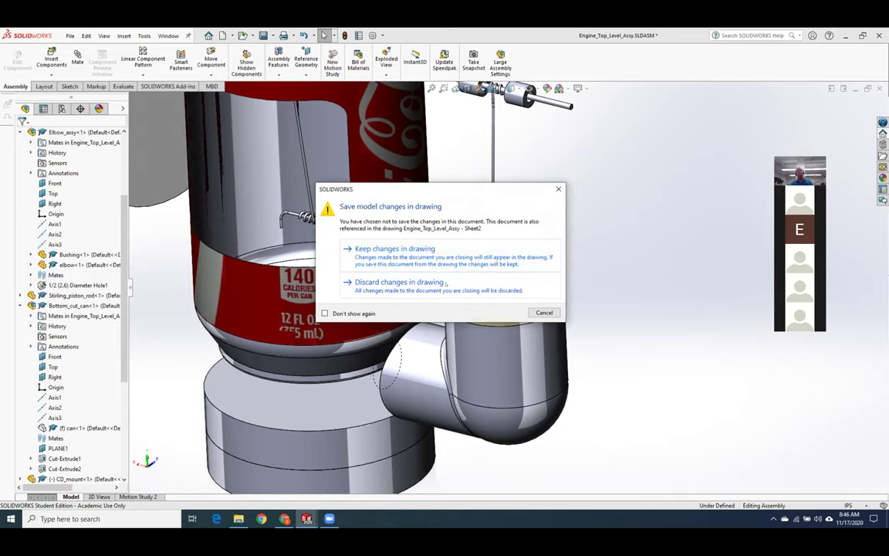
click(446, 284)
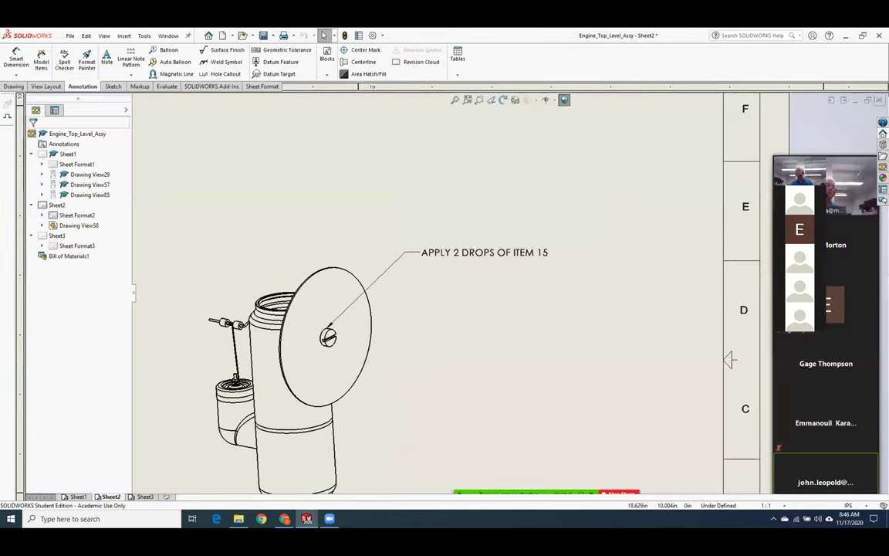
key(ctrl+w)
click(467, 190)
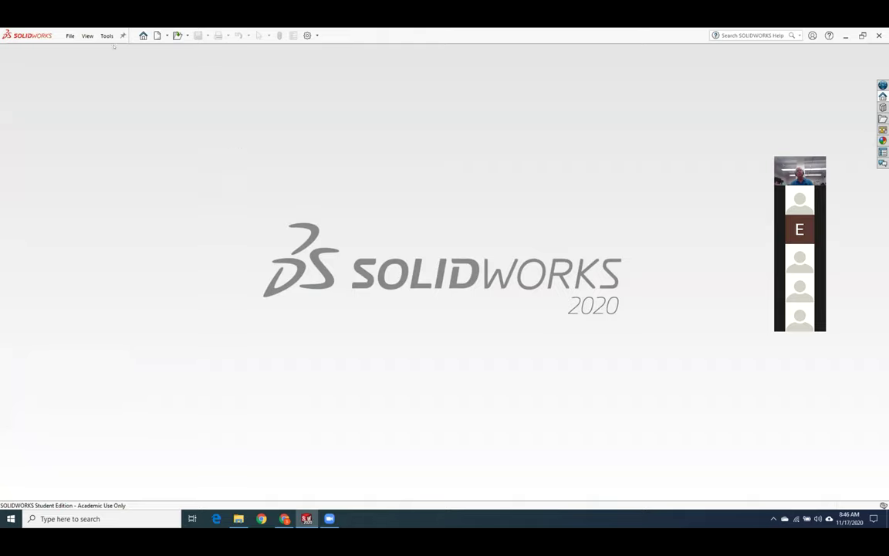
- Create a new part from the My_cool_p… template in SW_Templates and start a sketch on the Front plane
click(157, 36)
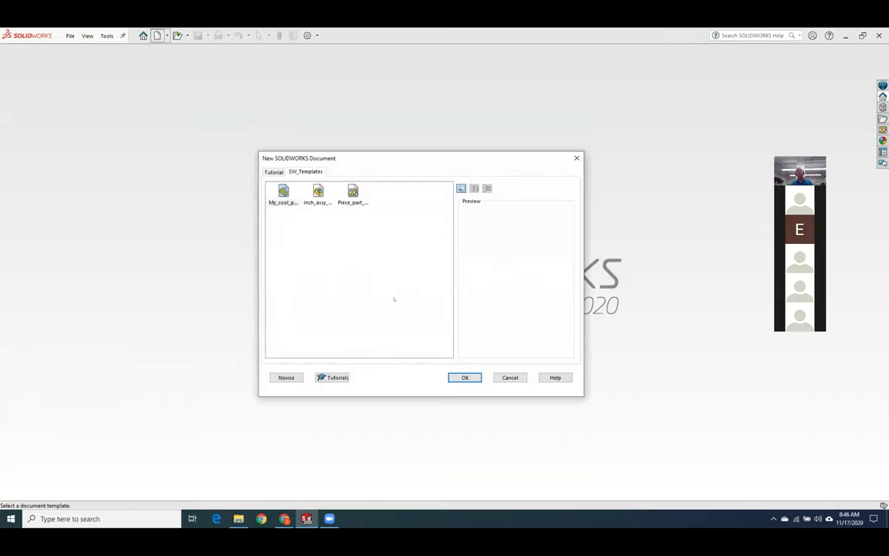
click(466, 378)
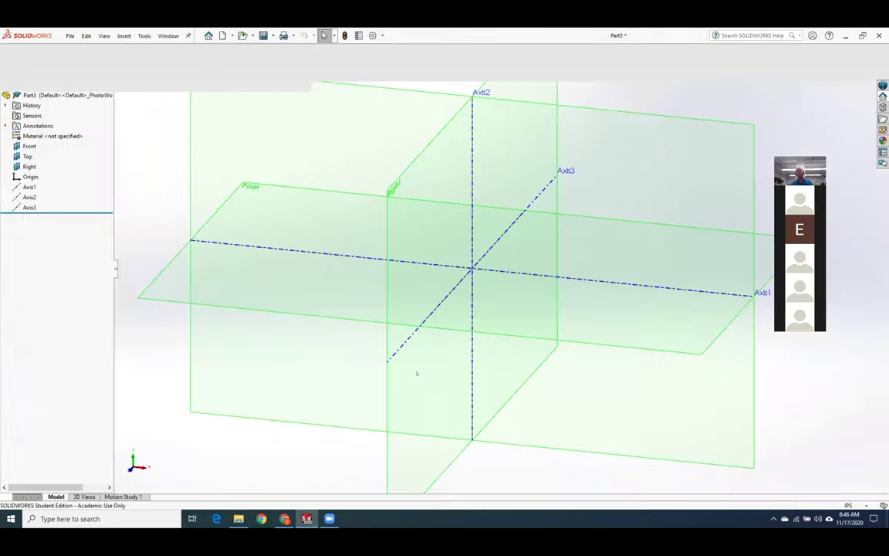
click(536, 165)
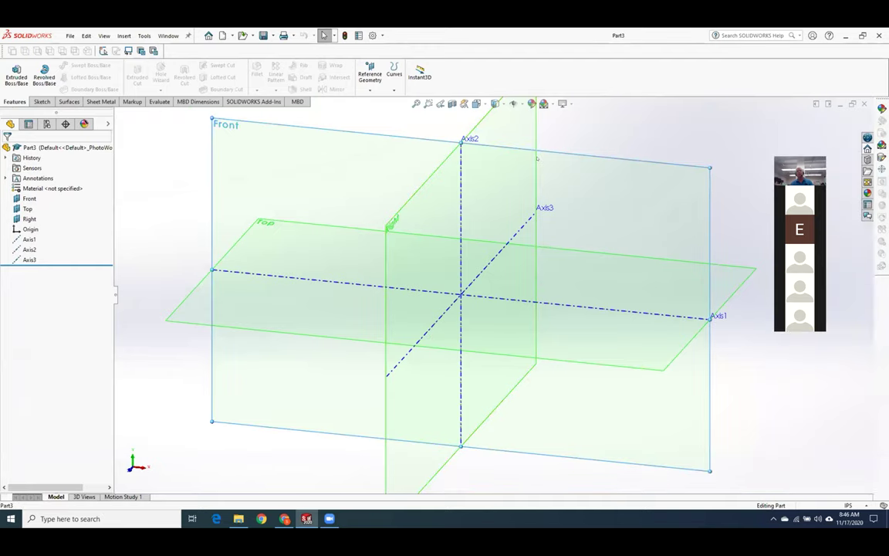
click(521, 120)
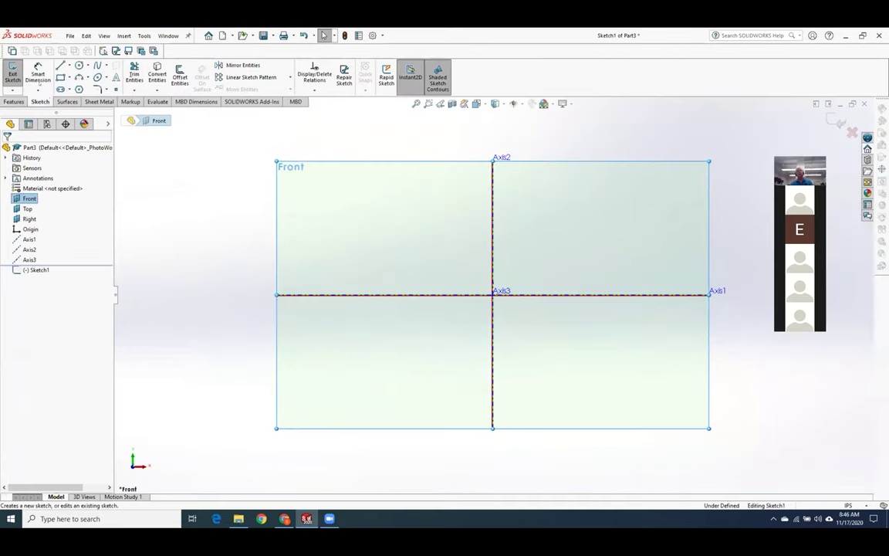
- Sketch a corner rectangle from the origin, about 3.36 in wide and 2.18 in high
click(60, 77)
click(493, 294)
click(720, 146)
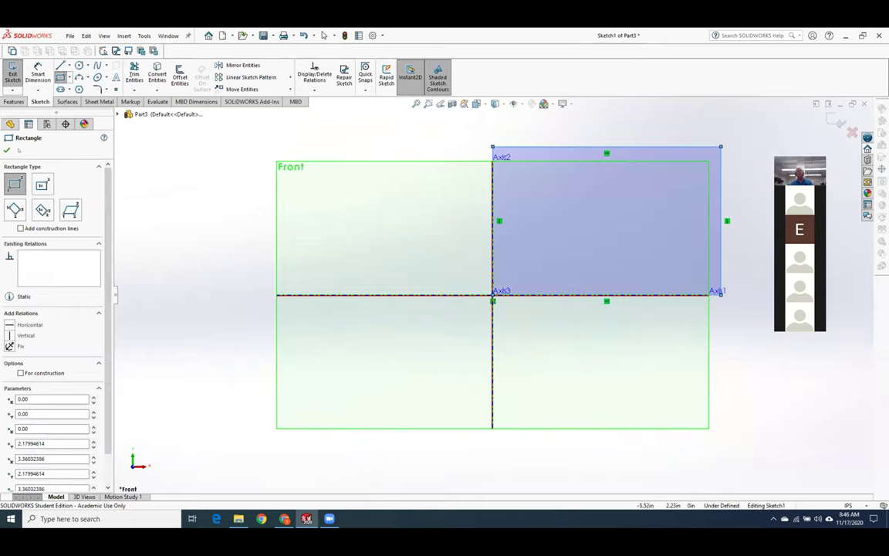
- Finish the rectangle sketch on the Front plane and extrude it to a blind depth of 0.25 in
click(6, 149)
click(13, 73)
click(16, 74)
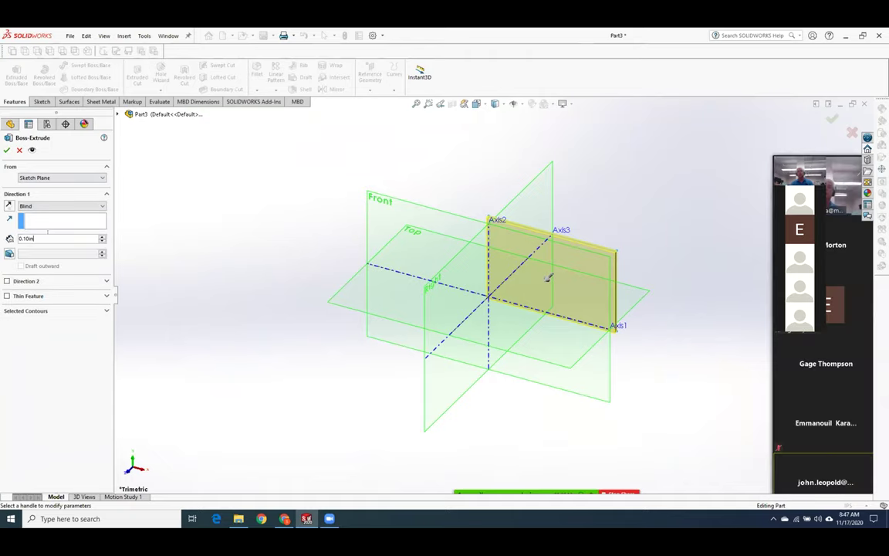
key(BackSpace)
key(BackSpace)
key(BackSpace)
key(BackSpace)
key(BackSpace)
key(BackSpace)
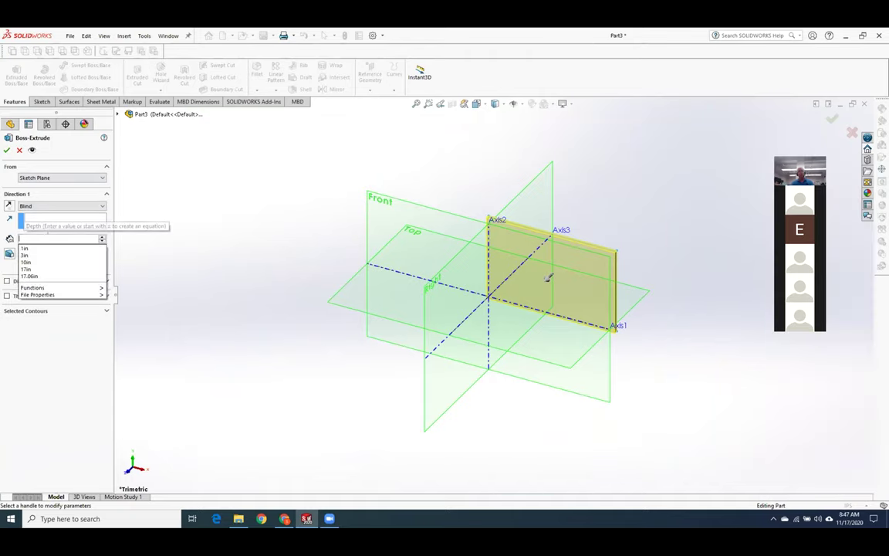
text(.25)
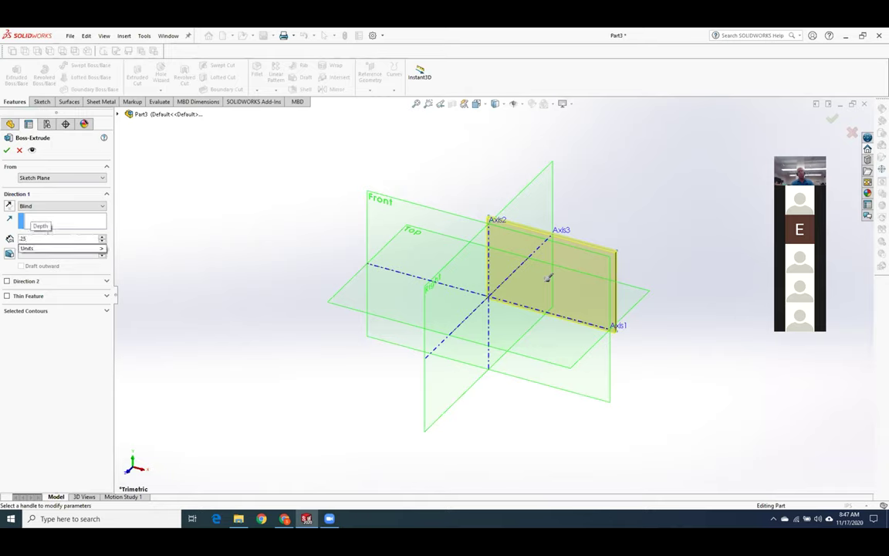
key(Return)
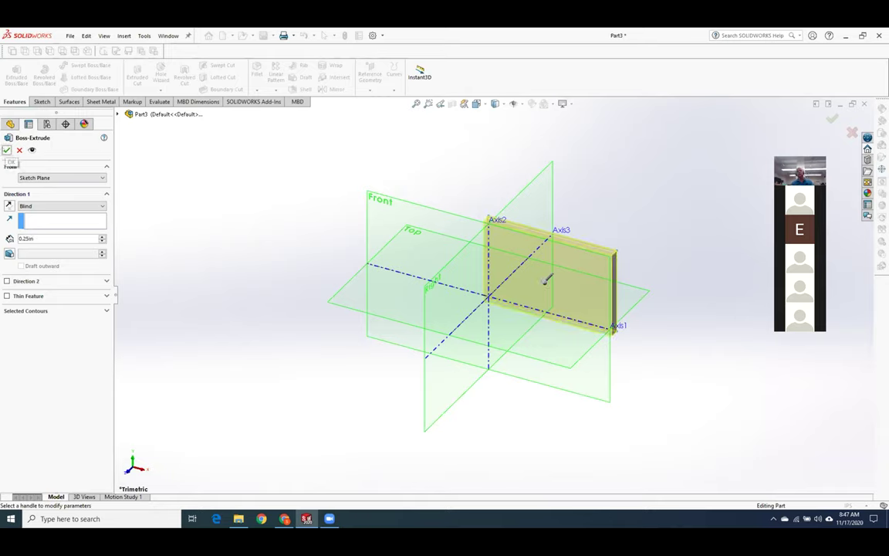
click(7, 151)
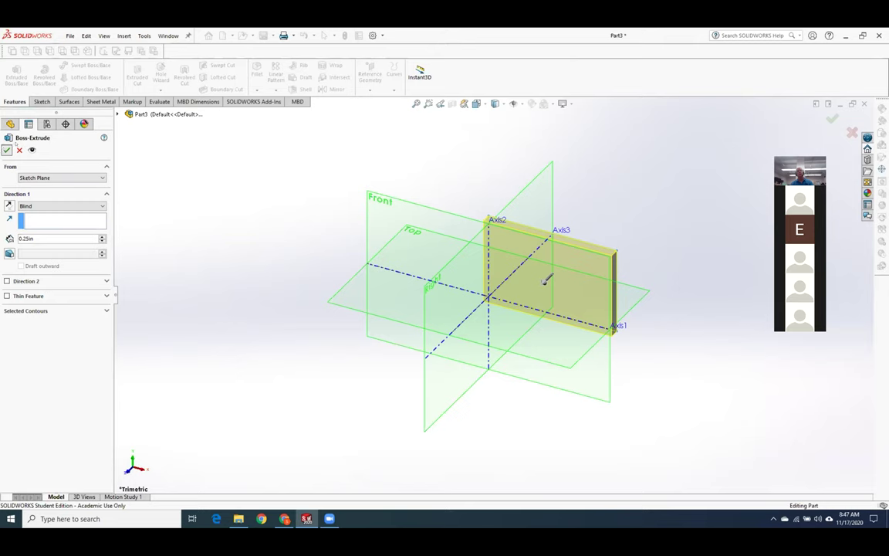
- Save the part to the Desktop as plate1 and close it
click(69, 36)
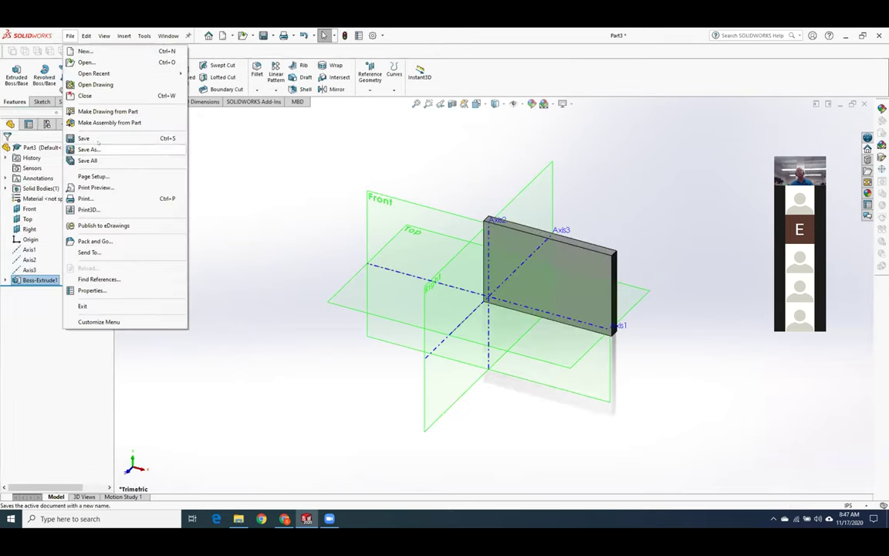
click(91, 149)
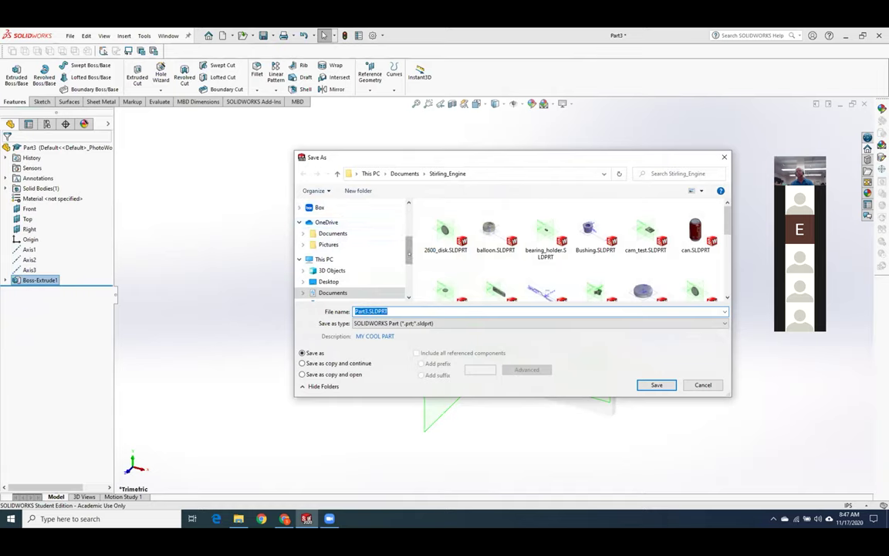
click(363, 281)
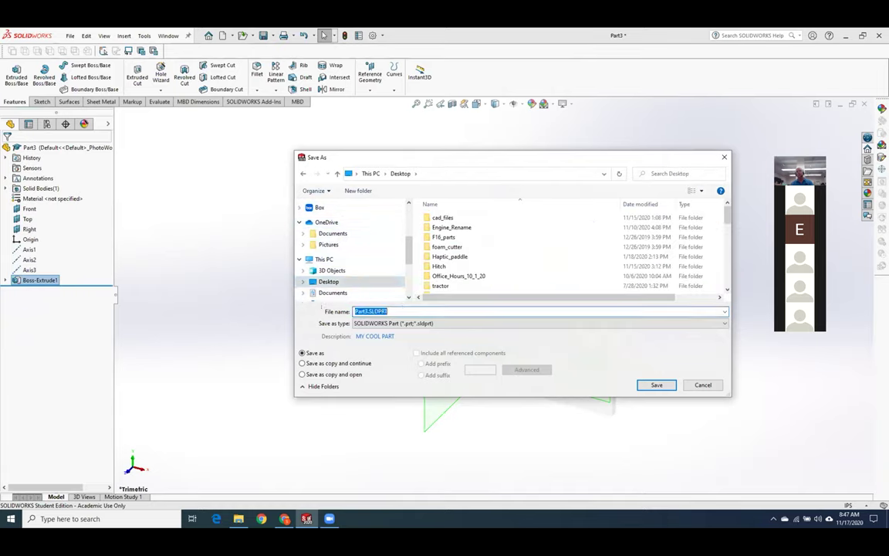
text(plate1)
key(Return)
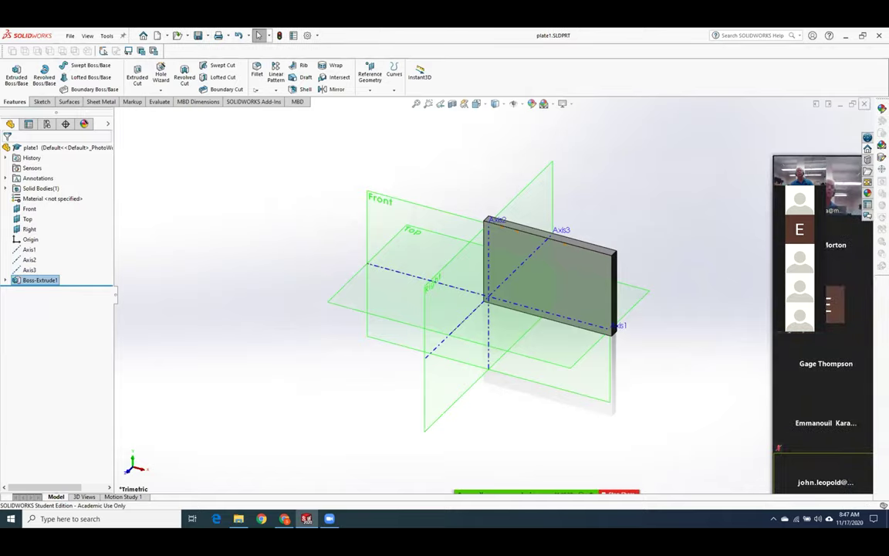
key(ctrl+w)
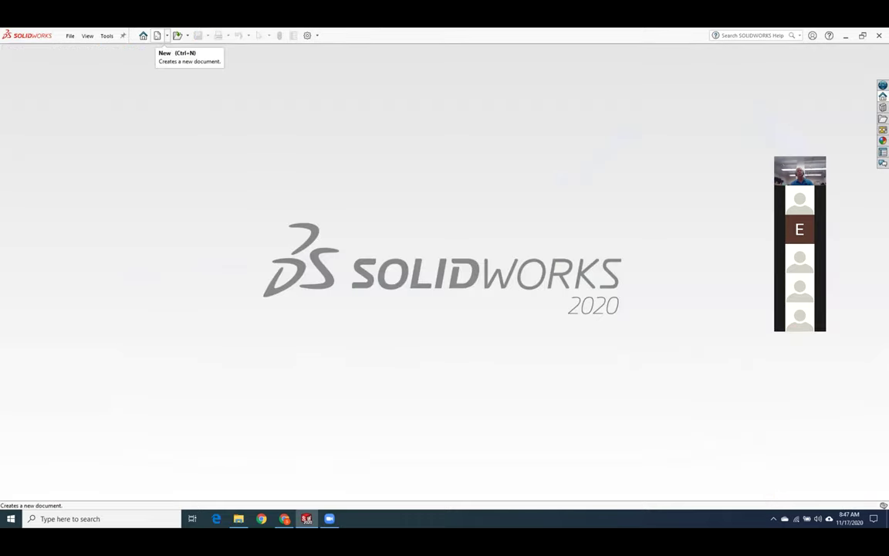
- Create a new assembly from the inch_assy_template and place plate1.SLDPRT from the Desktop freely near the assembly planes
click(157, 35)
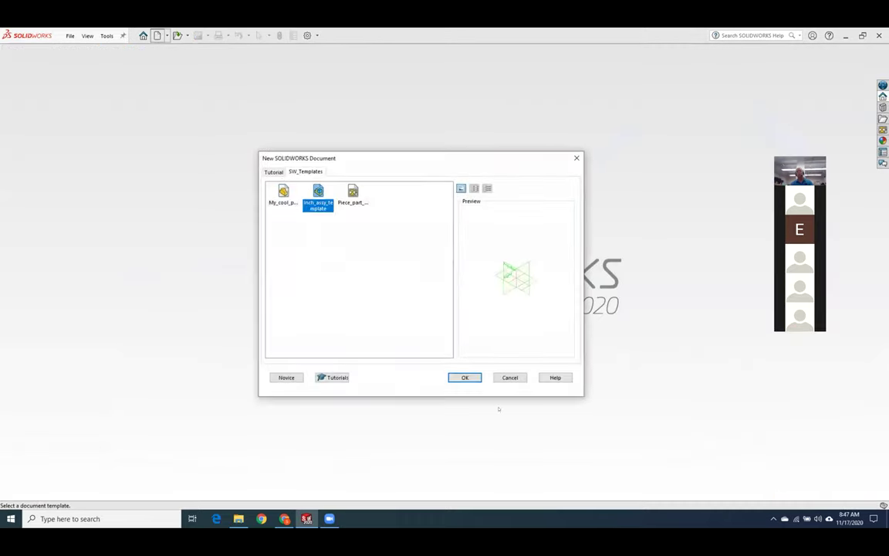
click(464, 376)
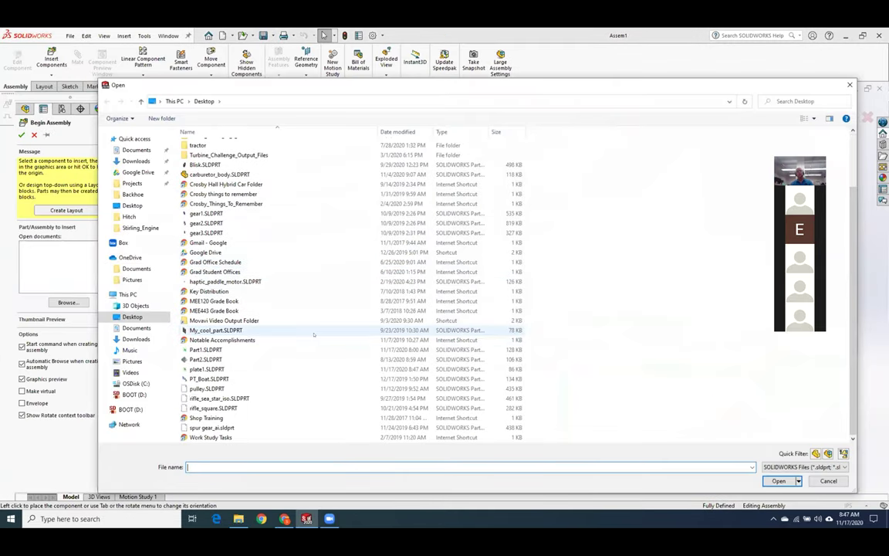
click(283, 370)
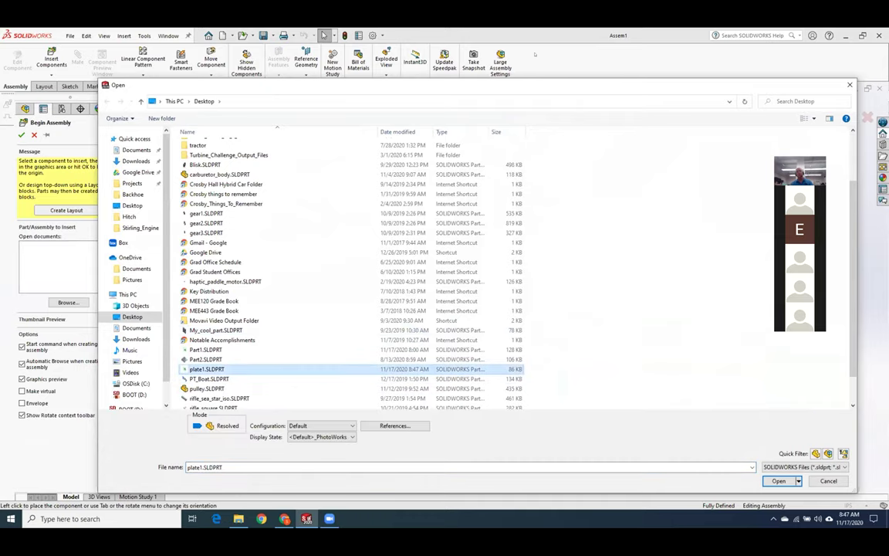
drag(476, 81, 338, 43)
click(641, 444)
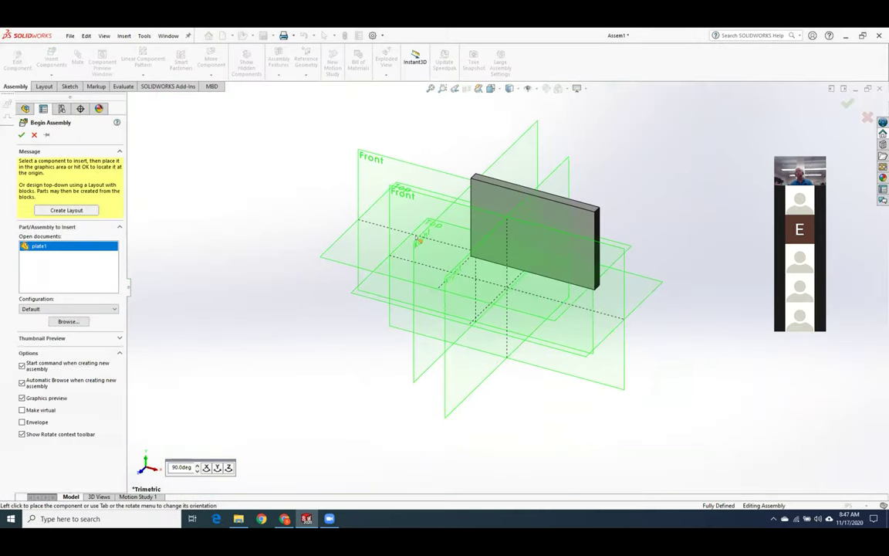
click(418, 240)
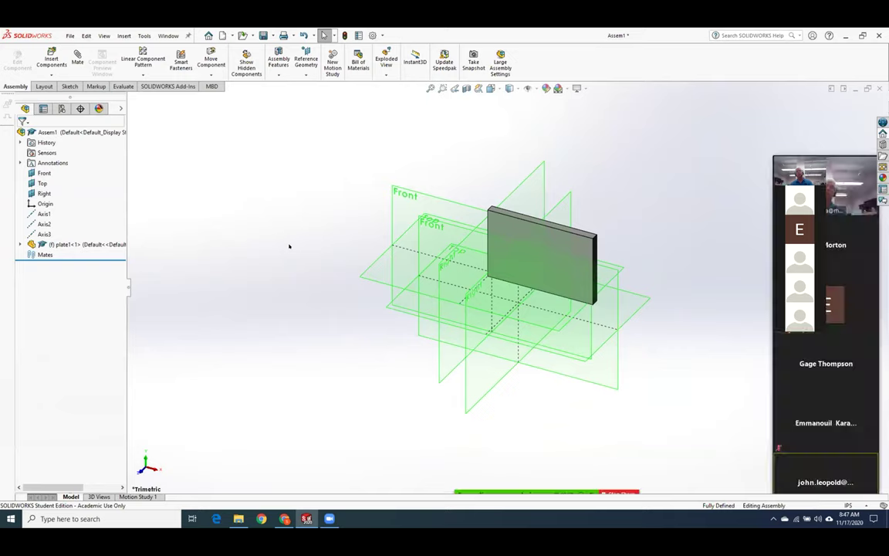
click(581, 224)
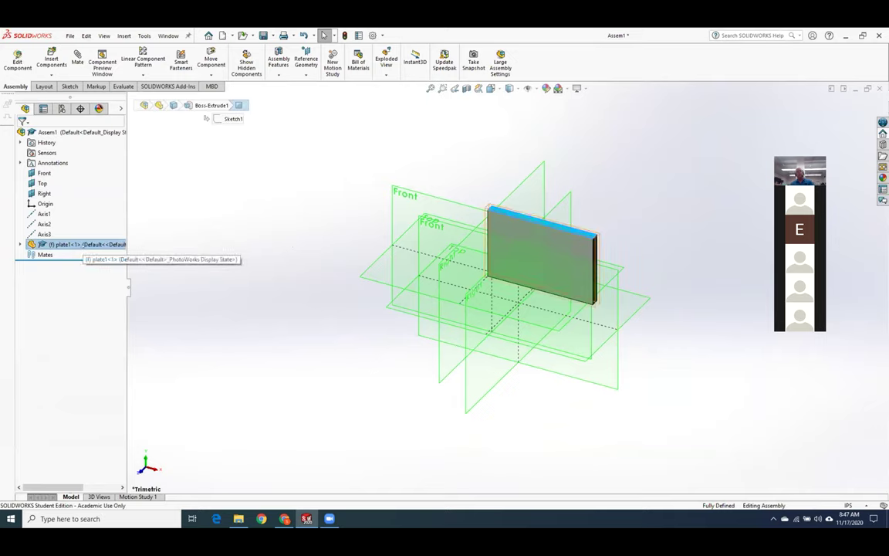
right_click(77, 244)
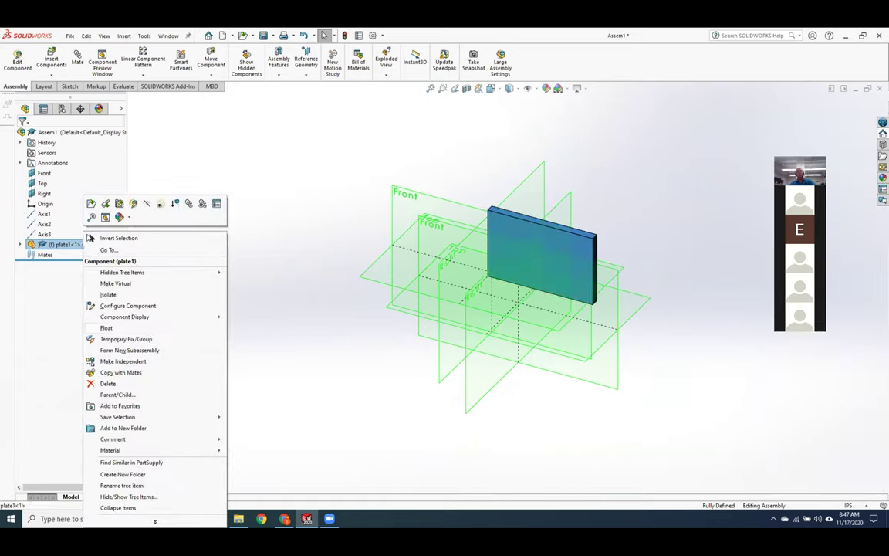
click(149, 337)
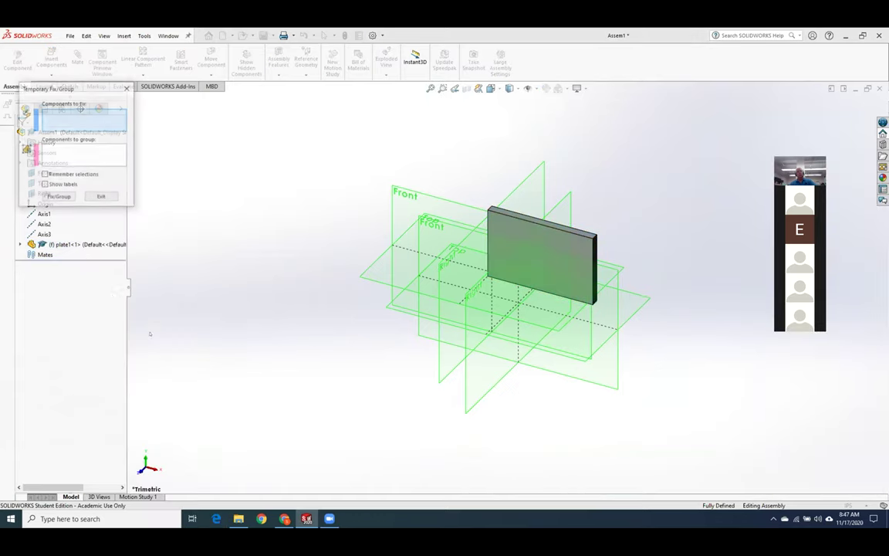
click(127, 88)
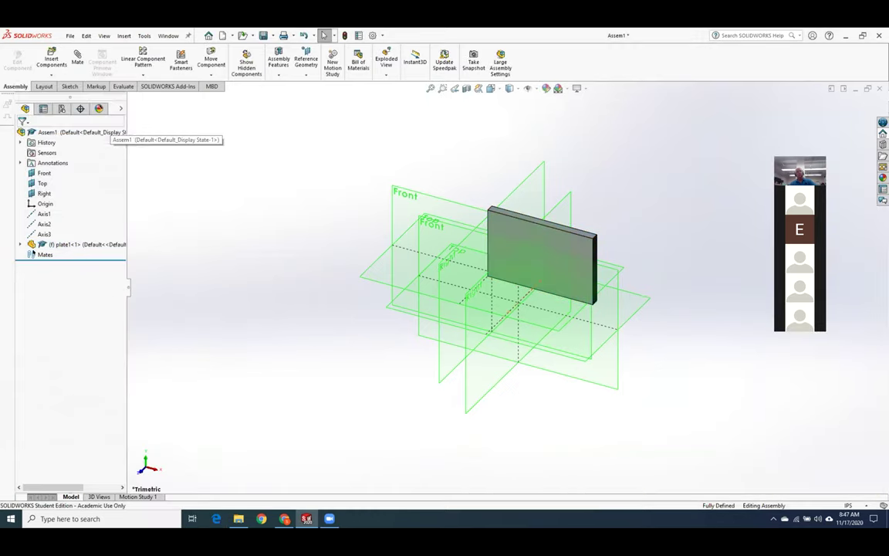
- Float the fixed plate1 component and move it well away from the assembly's reference planes
right_click(60, 245)
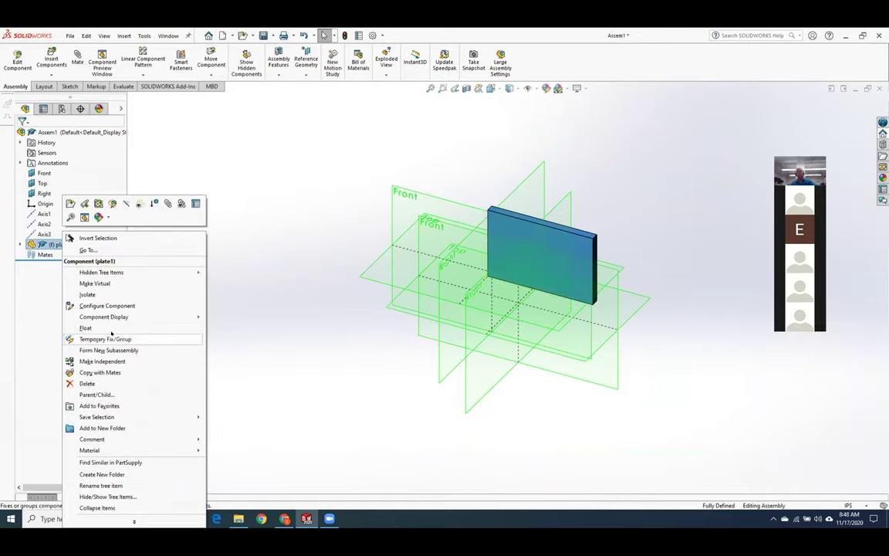
click(87, 328)
drag(581, 231, 363, 230)
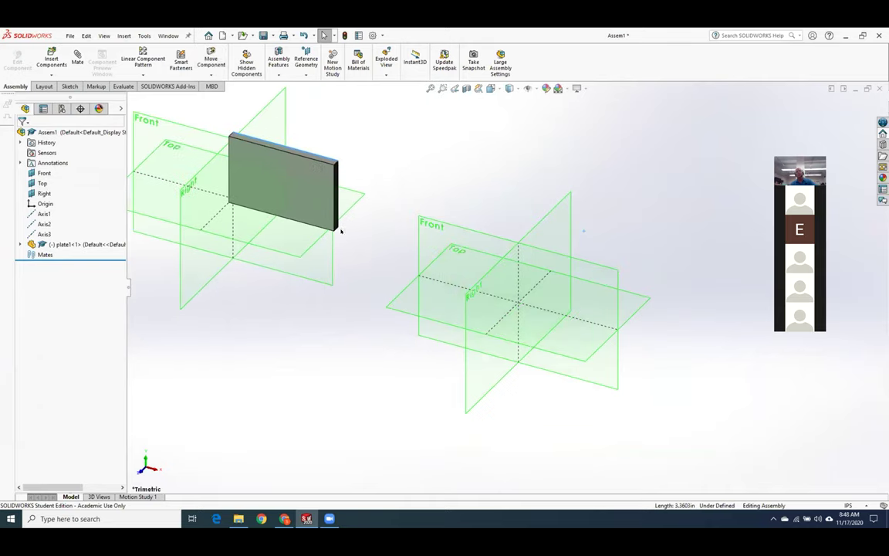
- Add a coincident mate between the plate's large front face and the assembly's Front plane
click(77, 58)
click(284, 164)
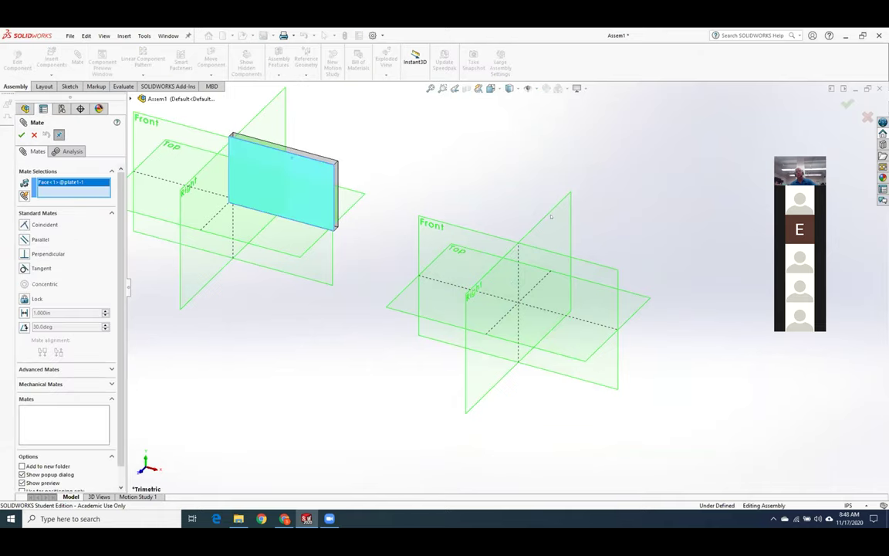
click(589, 263)
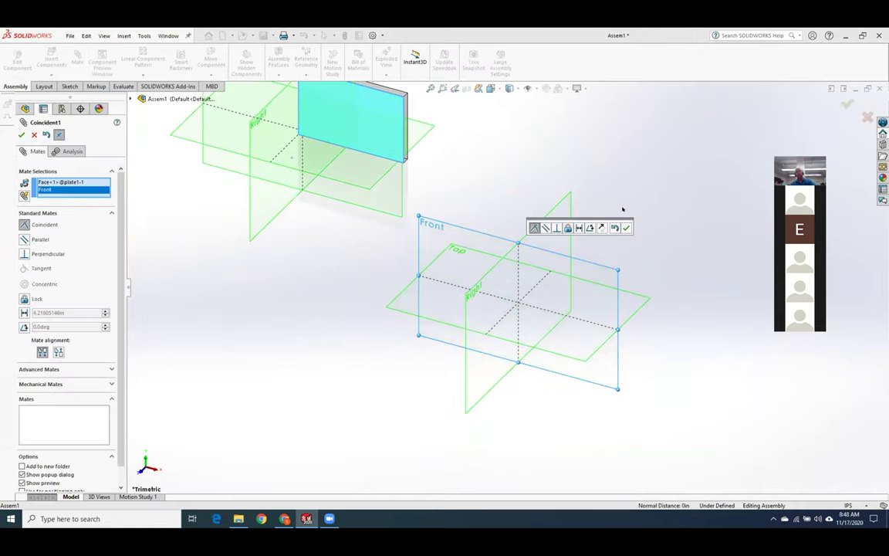
click(626, 227)
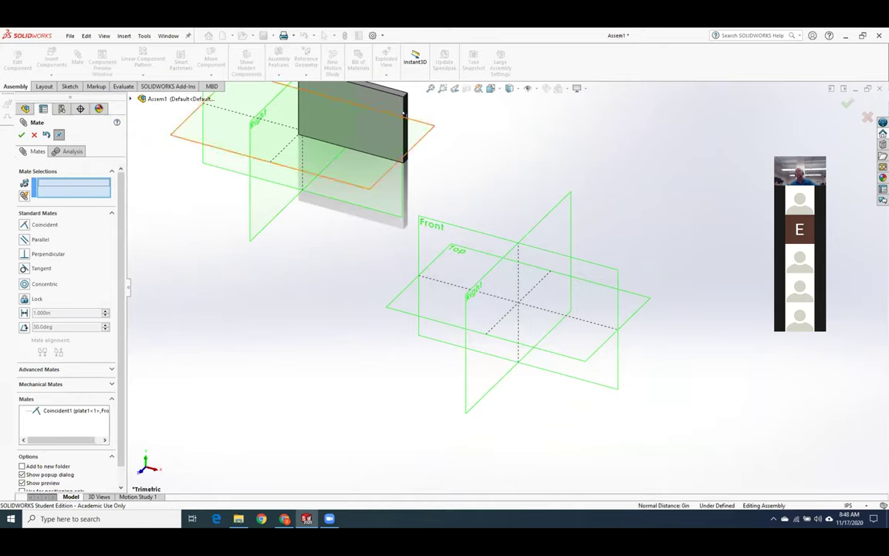
- Add a coincident mate between the plate's narrow right end face and the assembly's Right plane
click(406, 122)
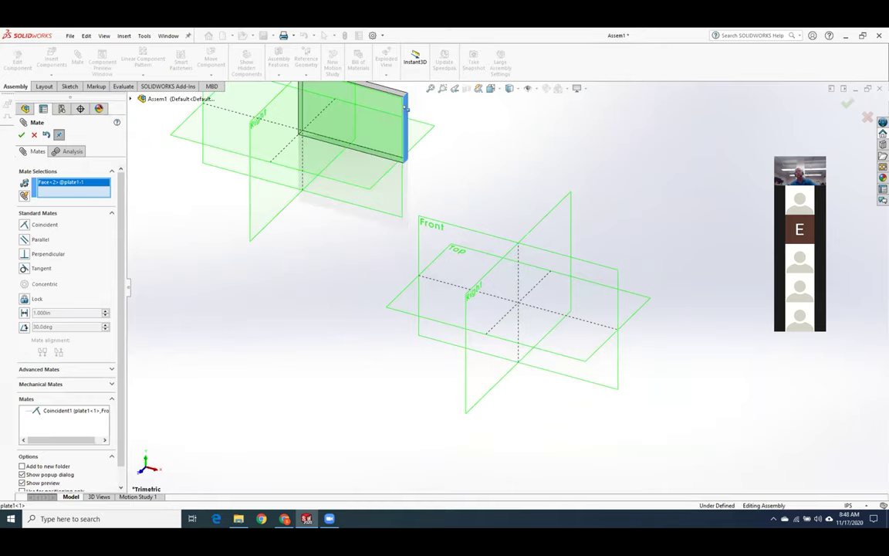
click(552, 215)
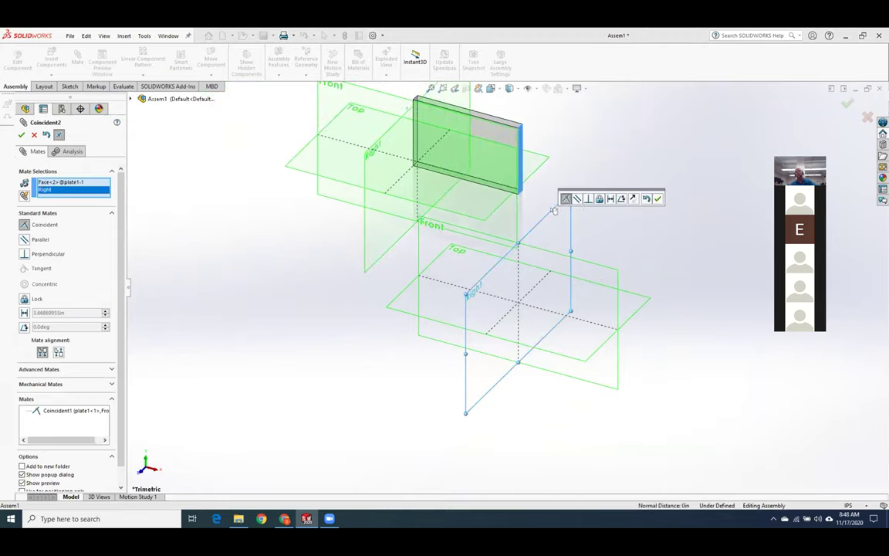
click(658, 199)
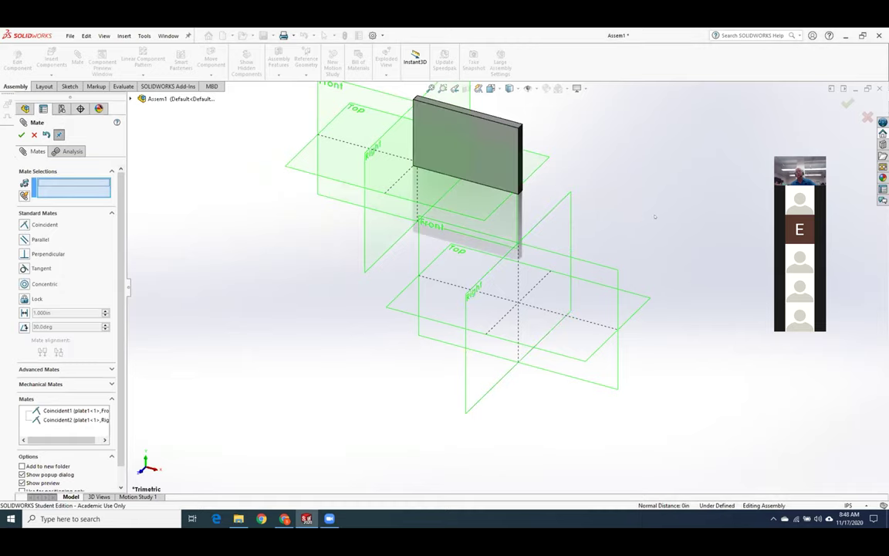
- Add a coincident mate between the plate's bottom face and the assembly's Top plane, and finish mating
mouse_move(380, 335)
middle_down()
mouse_move(452, 159)
mouse_move(479, 164)
mouse_move(477, 153)
mouse_move(541, 172)
middle_up()
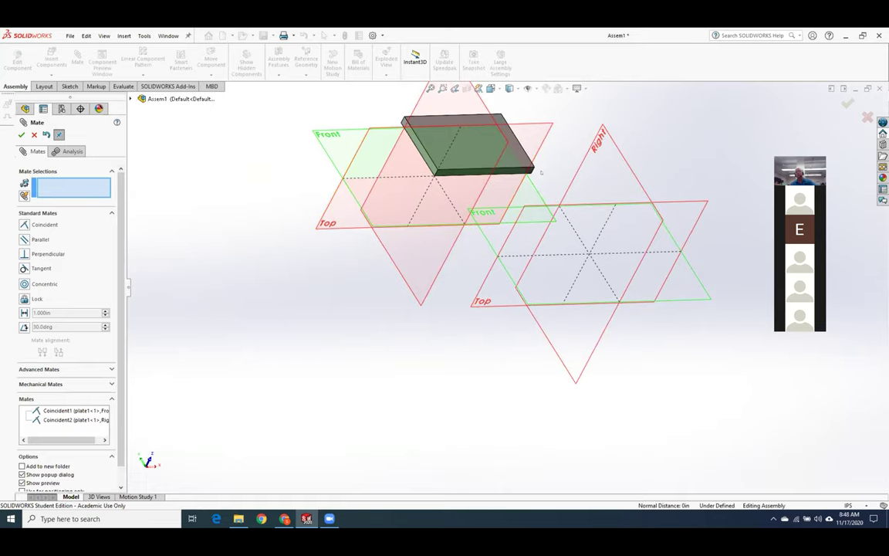
scroll(541, 172, down, 5)
click(506, 207)
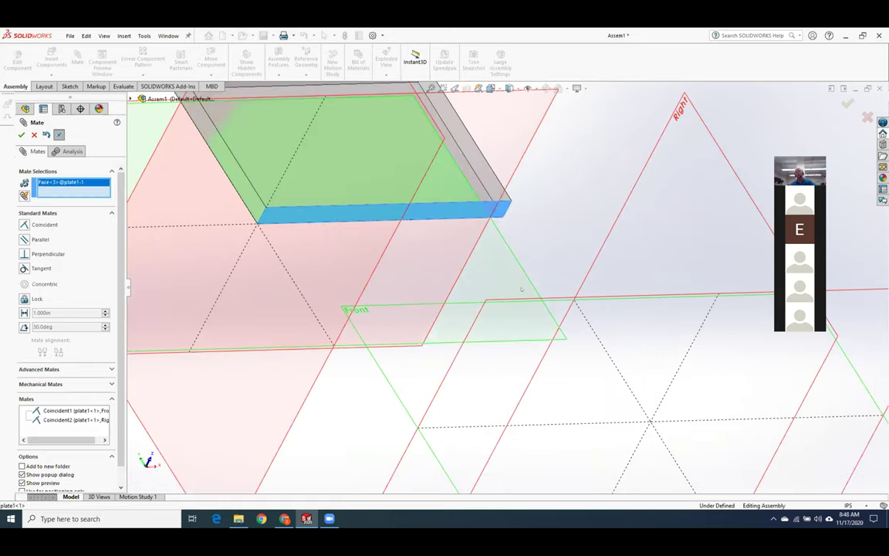
click(599, 299)
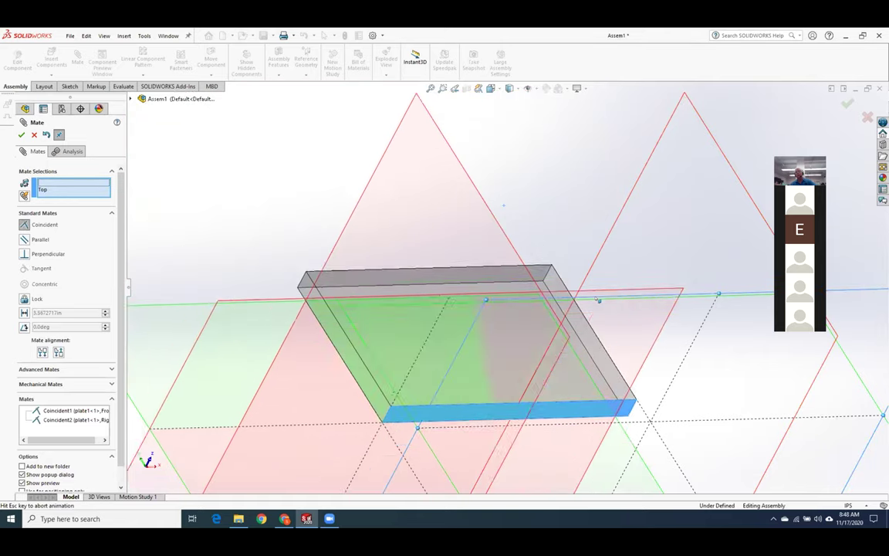
key(Return)
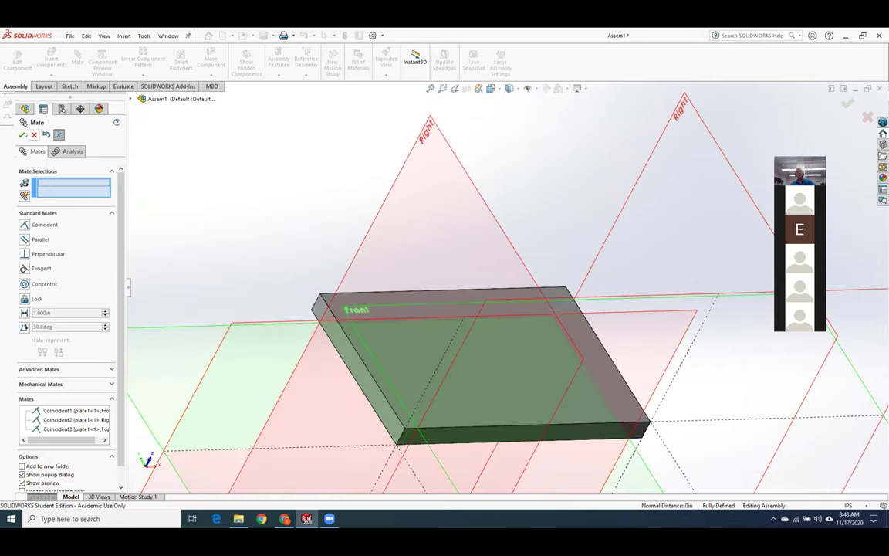
key(Return)
middle_drag(344, 224, 359, 332)
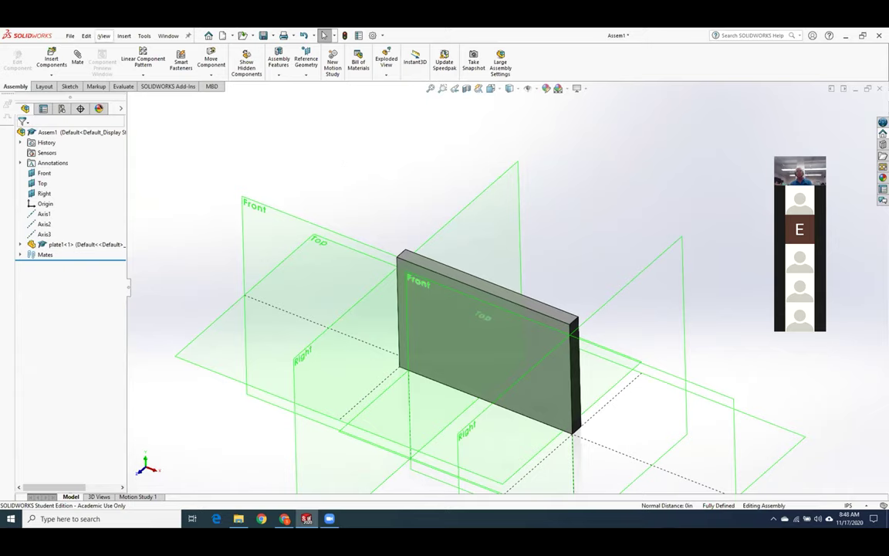
- Hide all reference planes in the assembly view
click(123, 35)
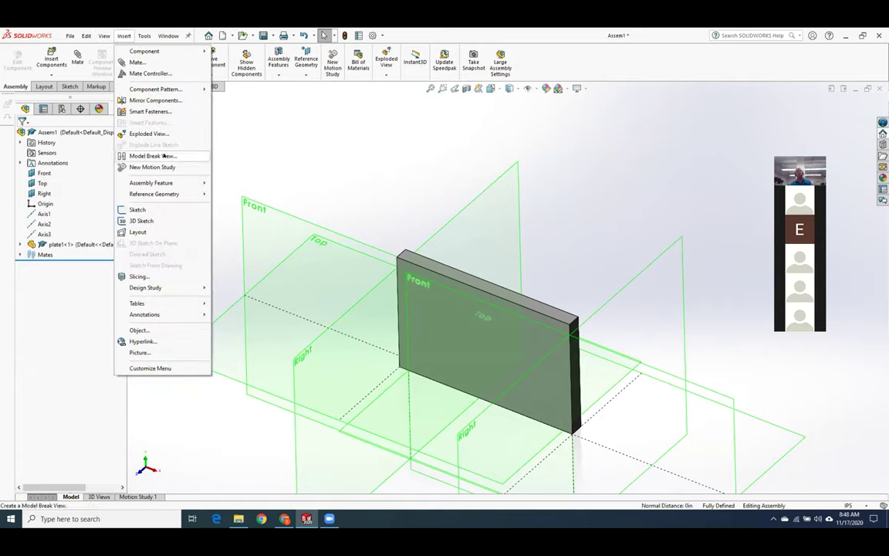
mouse_move(103, 35)
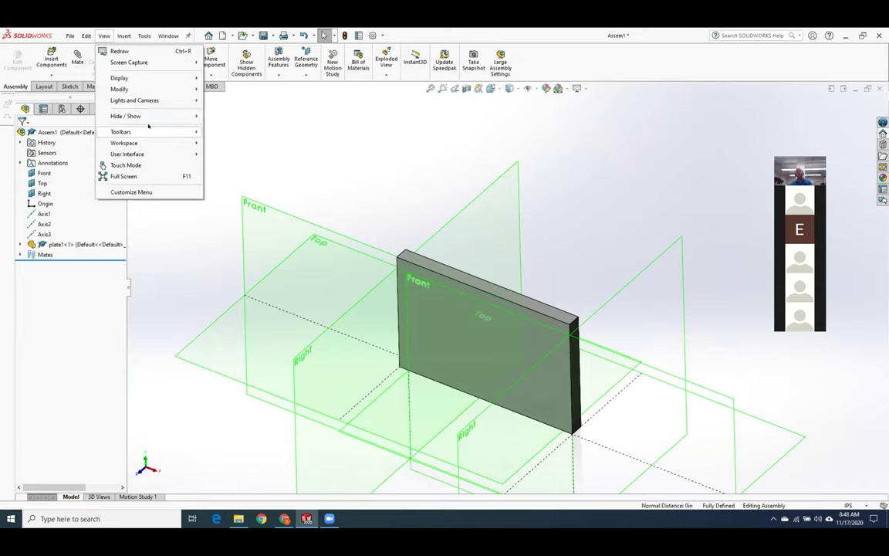
mouse_move(149, 116)
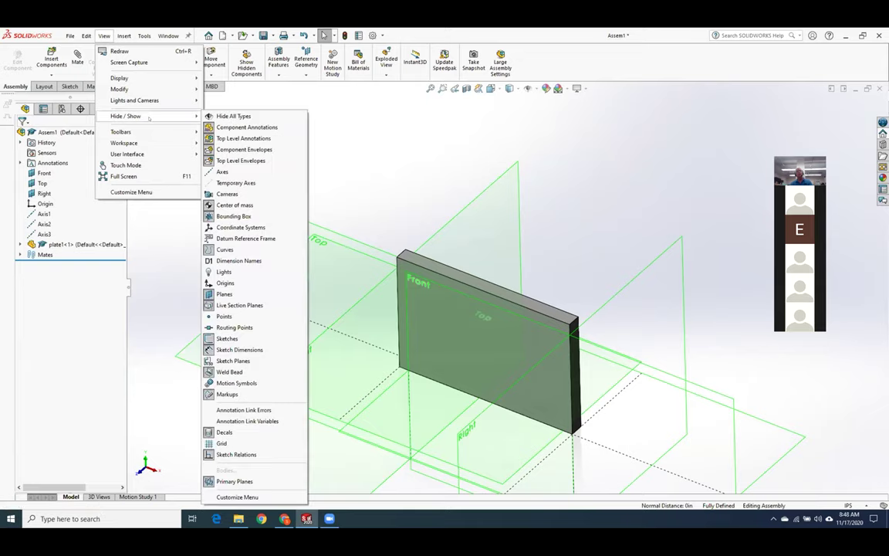
click(267, 295)
click(189, 409)
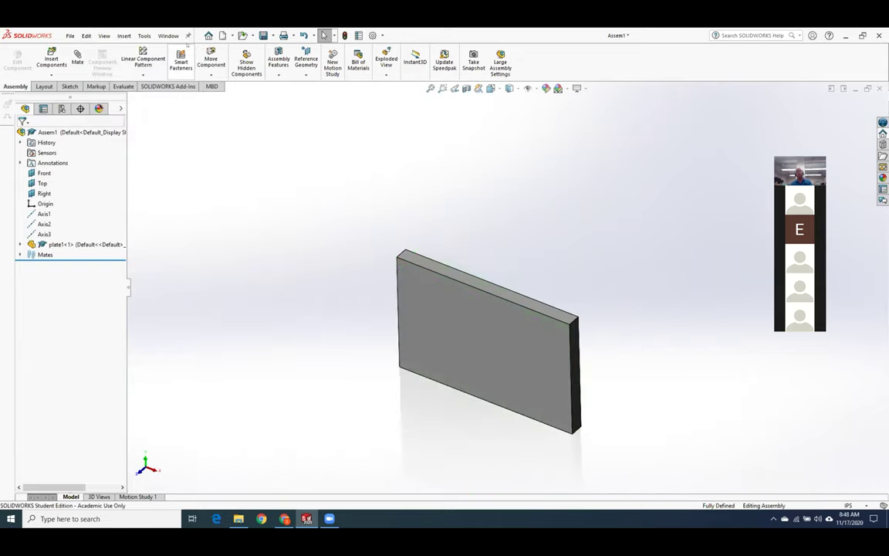
- Insert a second copy of plate1.SLDPRT from the Desktop and place it in front of the first plate
click(125, 36)
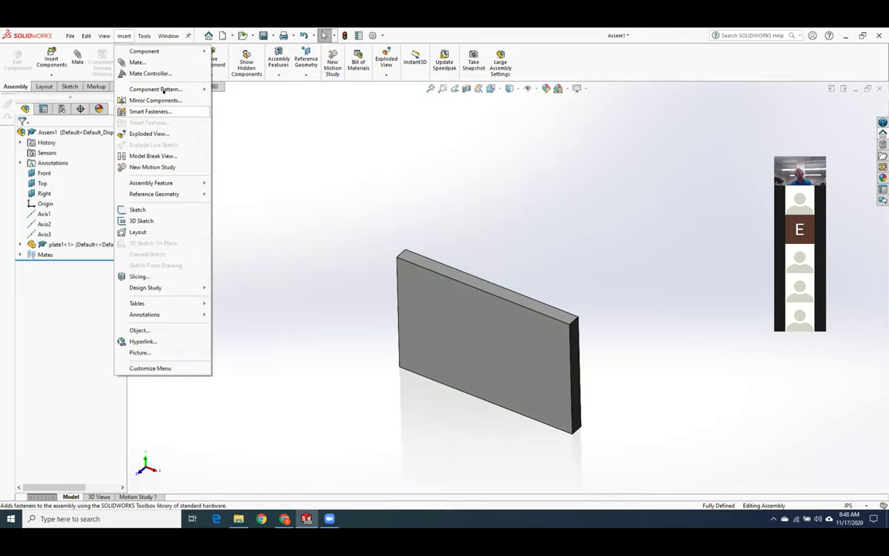
mouse_move(145, 51)
click(245, 49)
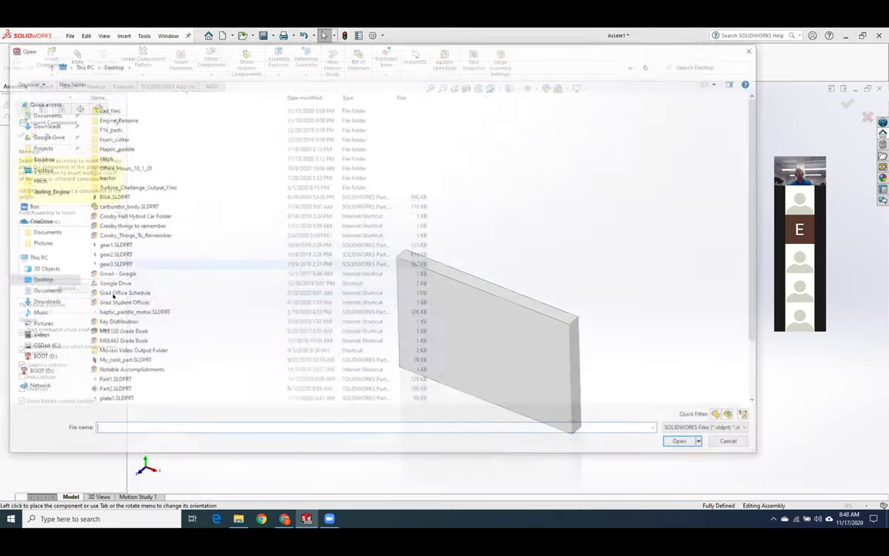
scroll(147, 339, down, 3)
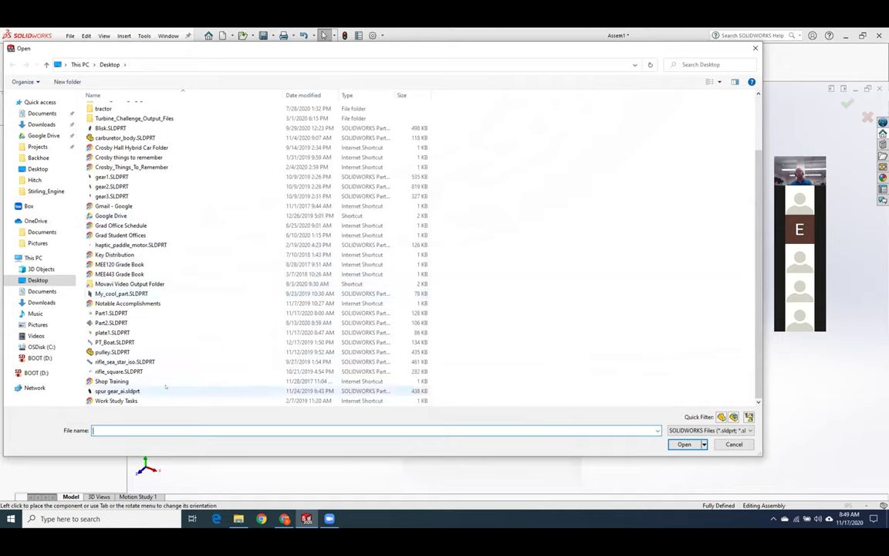
click(150, 332)
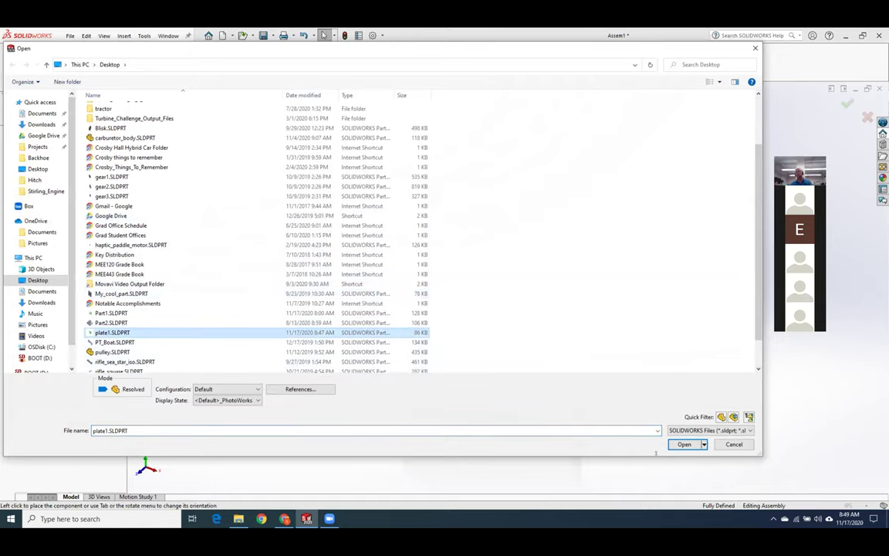
click(685, 444)
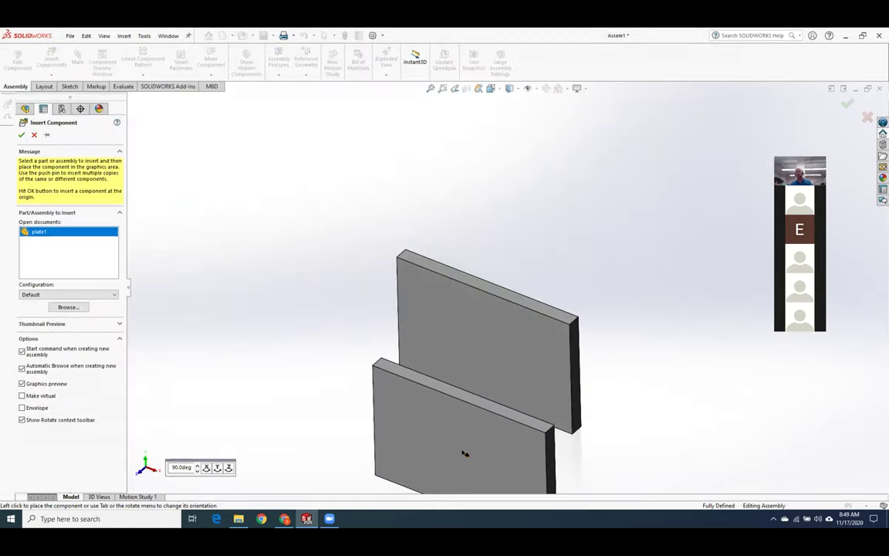
click(468, 447)
- Add a coincident mate between the second plate's large face and the first plate's narrow bottom face
middle_drag(468, 448, 519, 179)
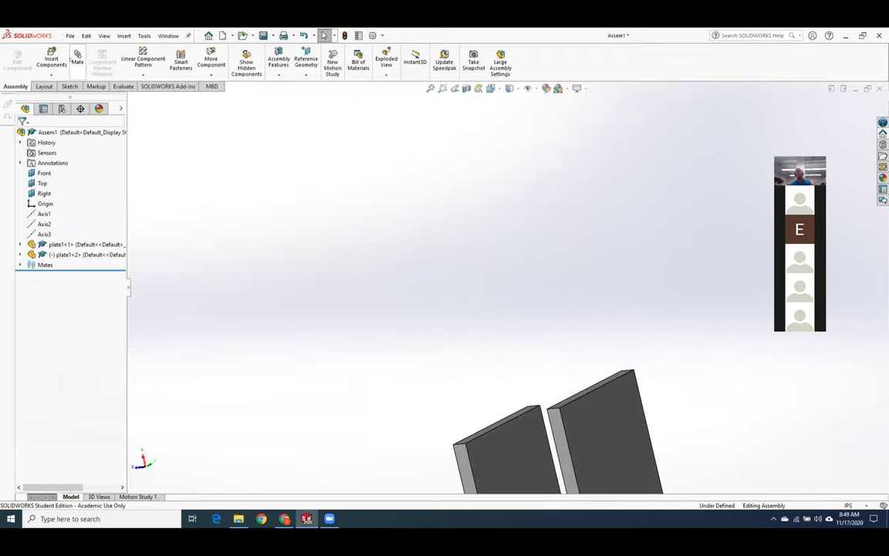
click(78, 56)
click(525, 421)
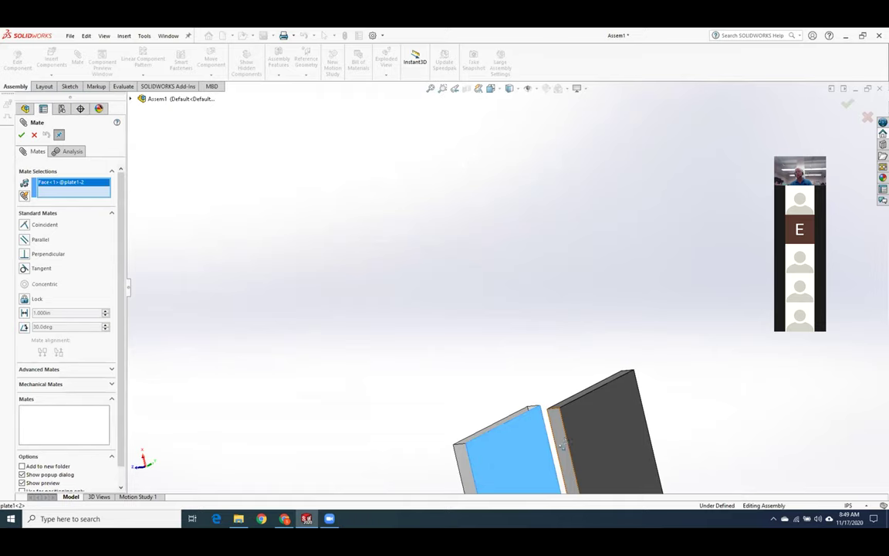
click(559, 447)
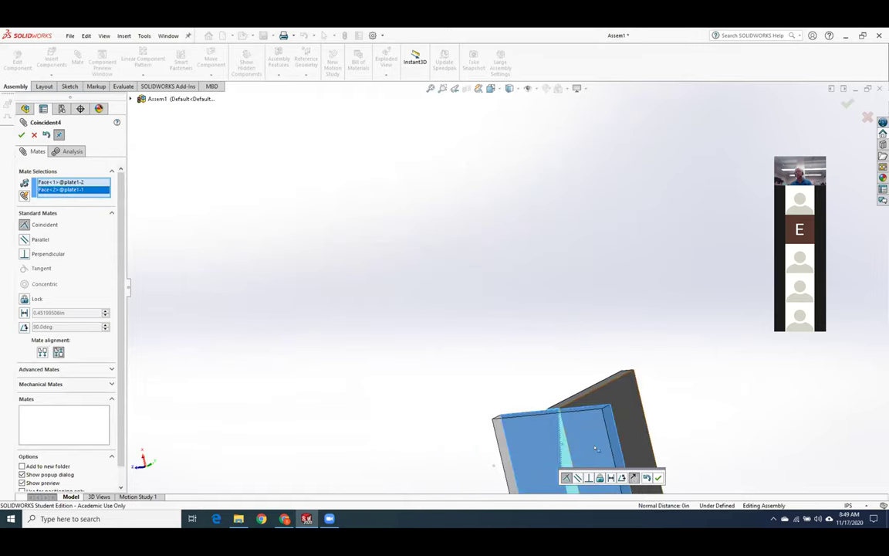
click(658, 477)
- Add a coincident mate between the matching narrow end faces of the two plates, and finish mating
middle_drag(658, 477, 410, 336)
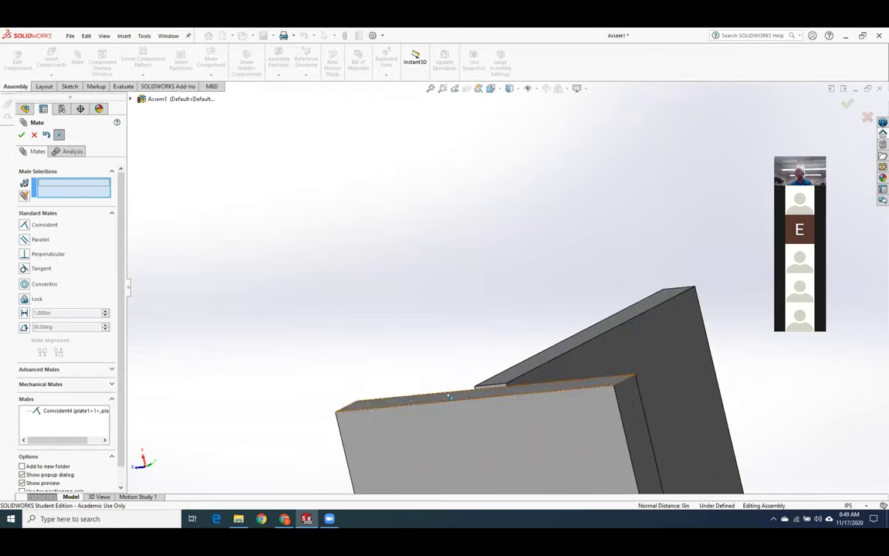
click(450, 396)
click(502, 372)
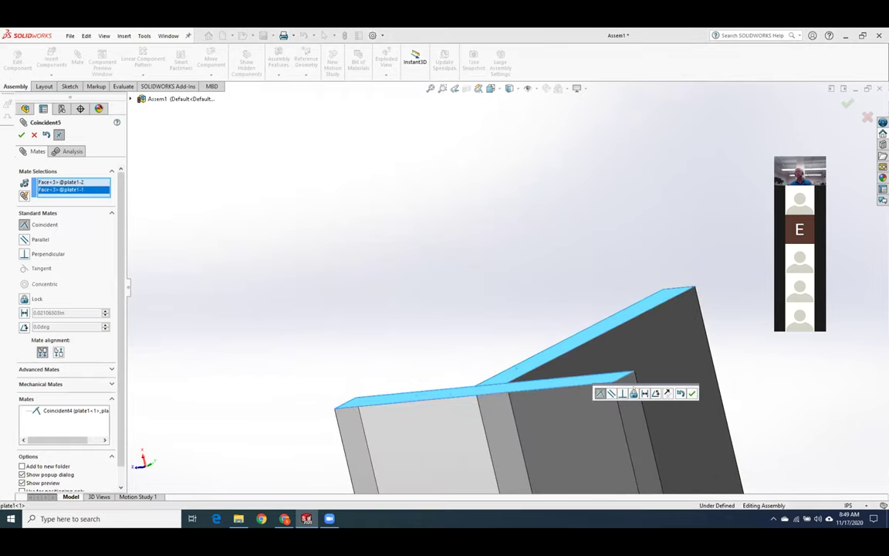
click(692, 392)
middle_drag(692, 392, 382, 432)
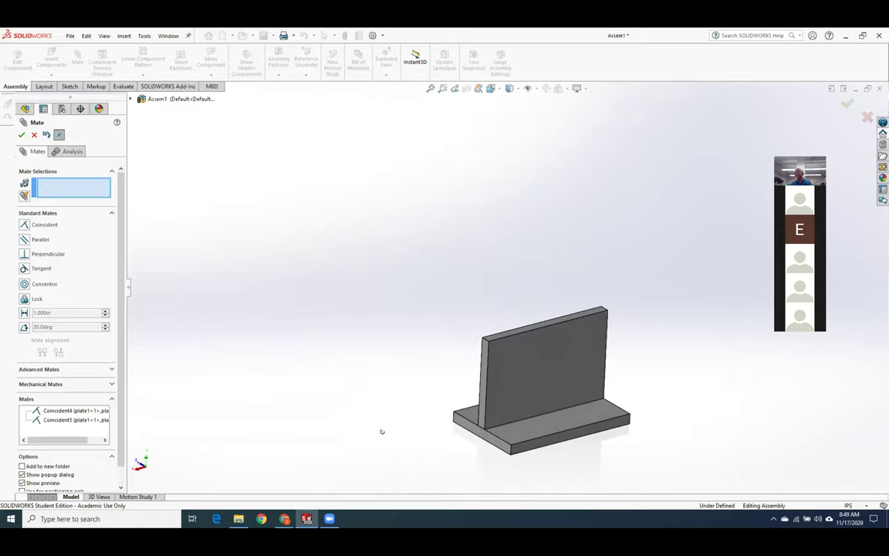
scroll(483, 430, down, 5)
scroll(386, 308, up, 3)
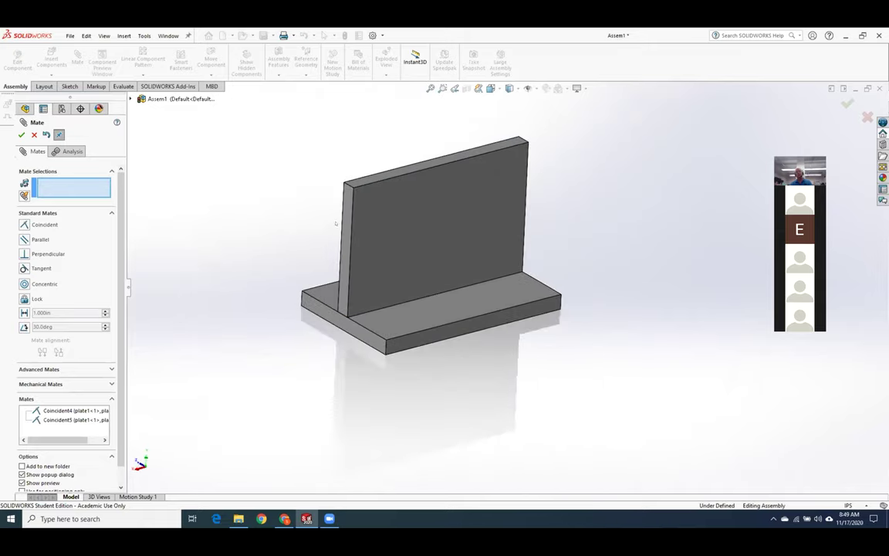
scroll(359, 242, down, 2)
scroll(359, 241, down, 2)
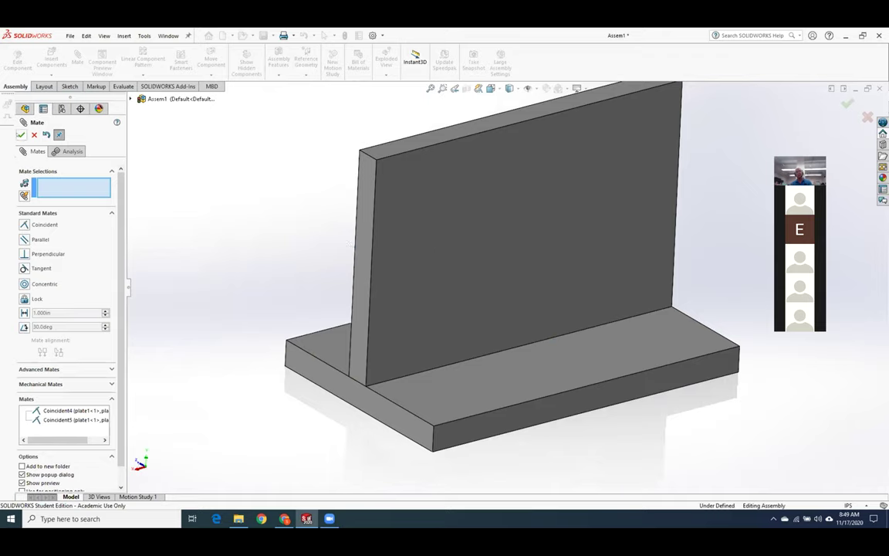
key(Escape)
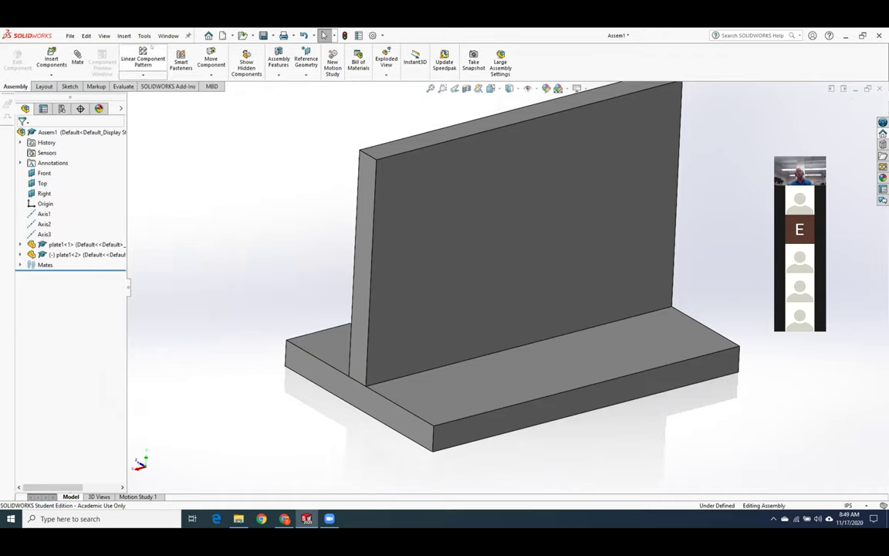
- Add a 0.250 in weld bead by weld path along the upright plate's lower long edge where it meets the base plate
click(123, 36)
mouse_move(154, 88)
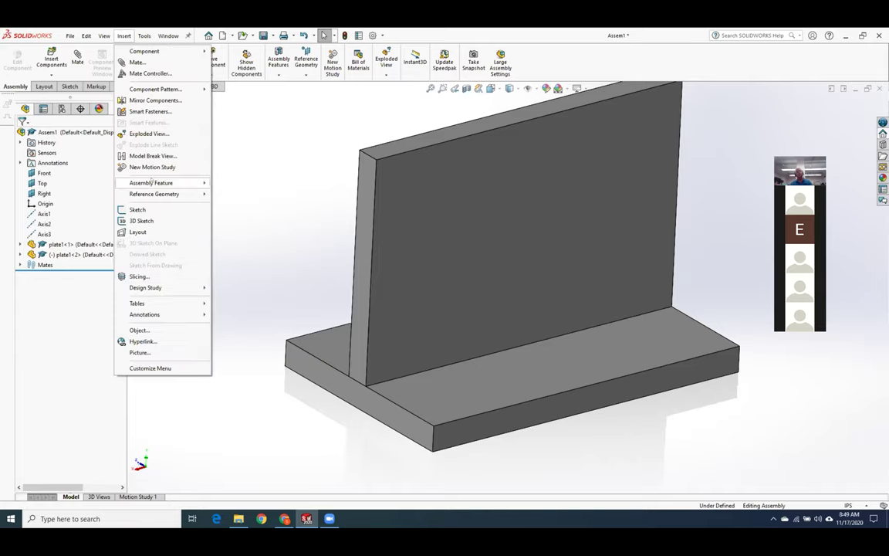
mouse_move(154, 182)
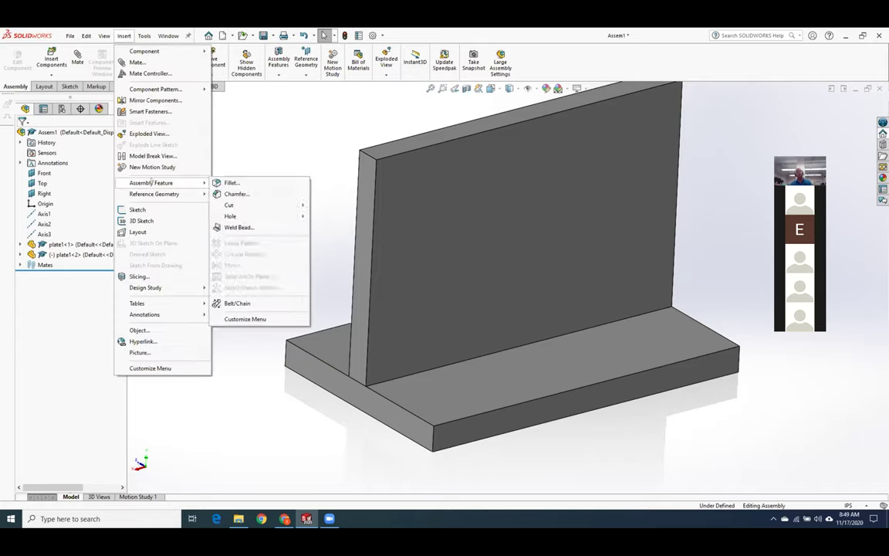
click(240, 227)
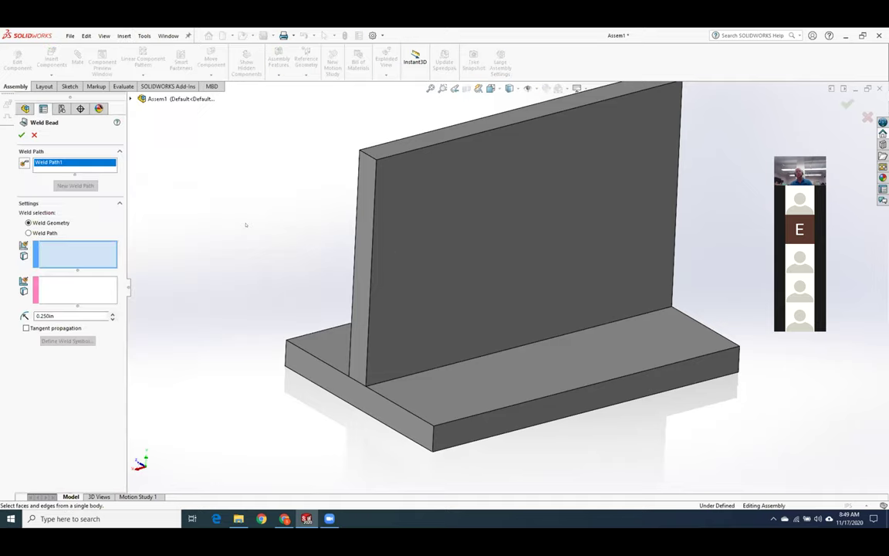
click(425, 372)
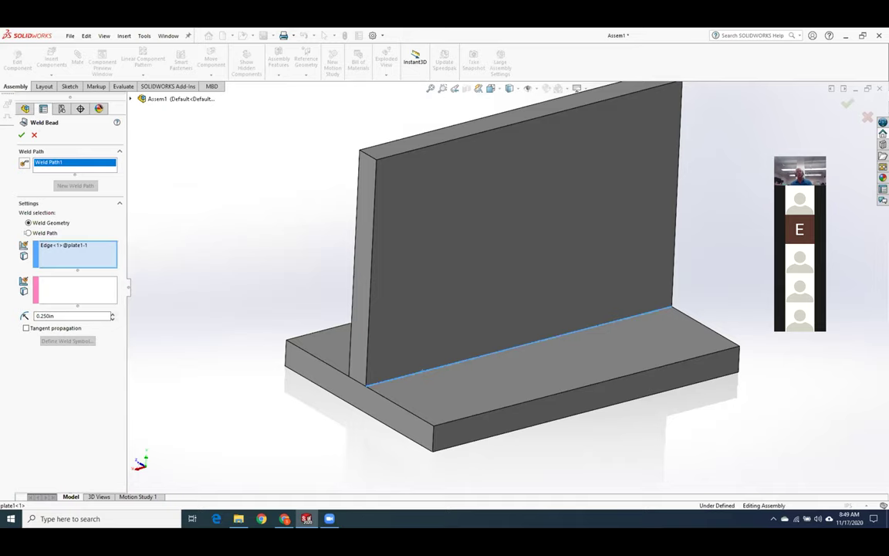
click(29, 233)
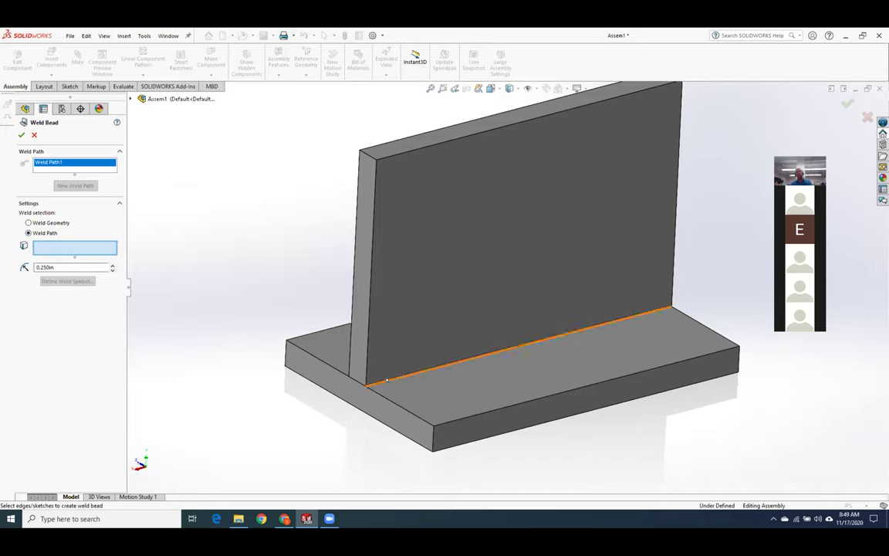
click(390, 379)
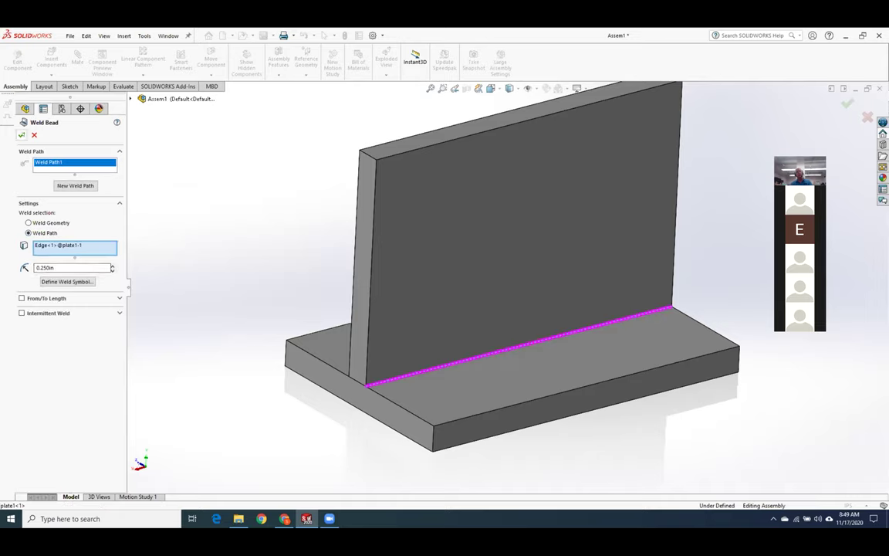
click(22, 134)
mouse_move(247, 254)
middle_down()
mouse_move(294, 224)
mouse_move(241, 248)
mouse_move(246, 254)
middle_up()
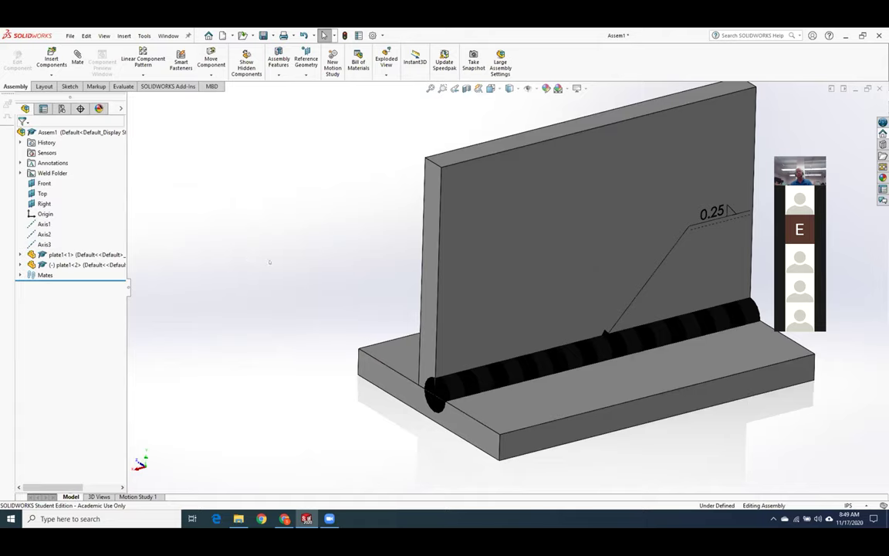
- Save the assembly on the Desktop as Weld_assem.SLDASM
scroll(269, 261, up, 3)
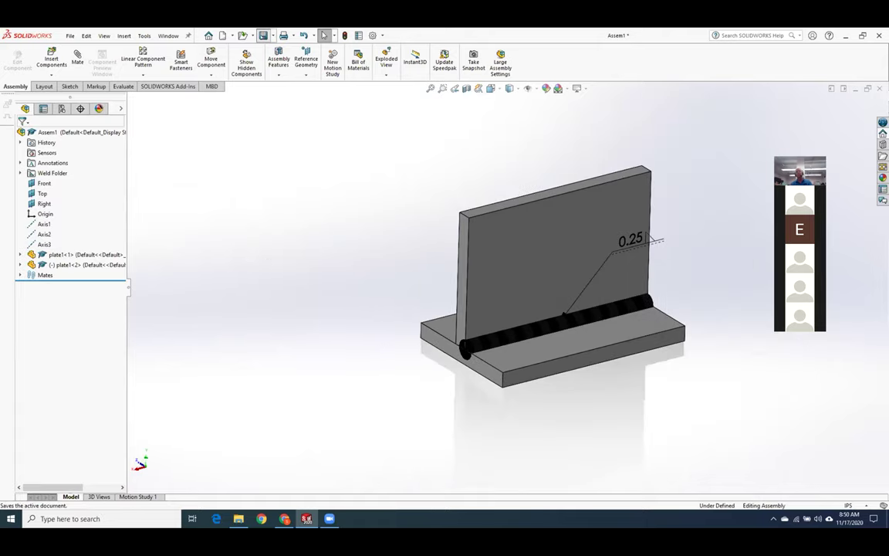
click(263, 35)
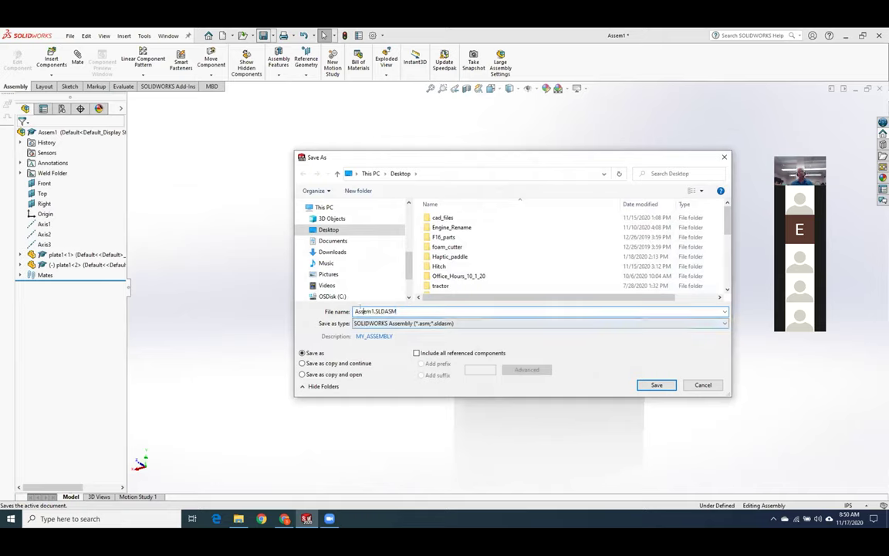
text(Weld)
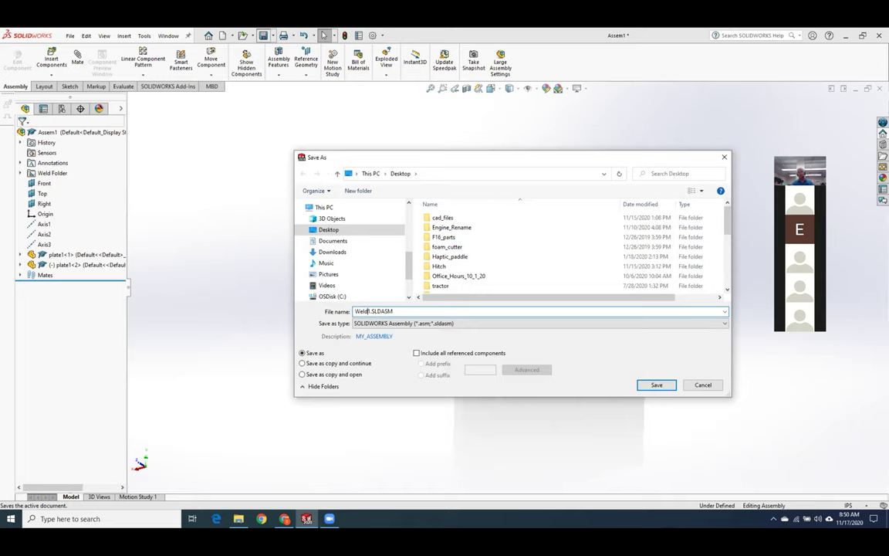
text(_assem)
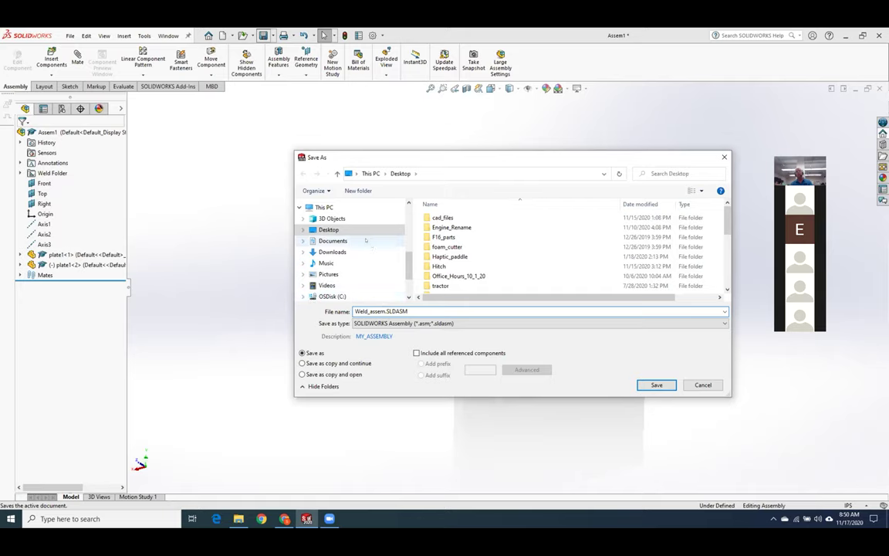
click(642, 383)
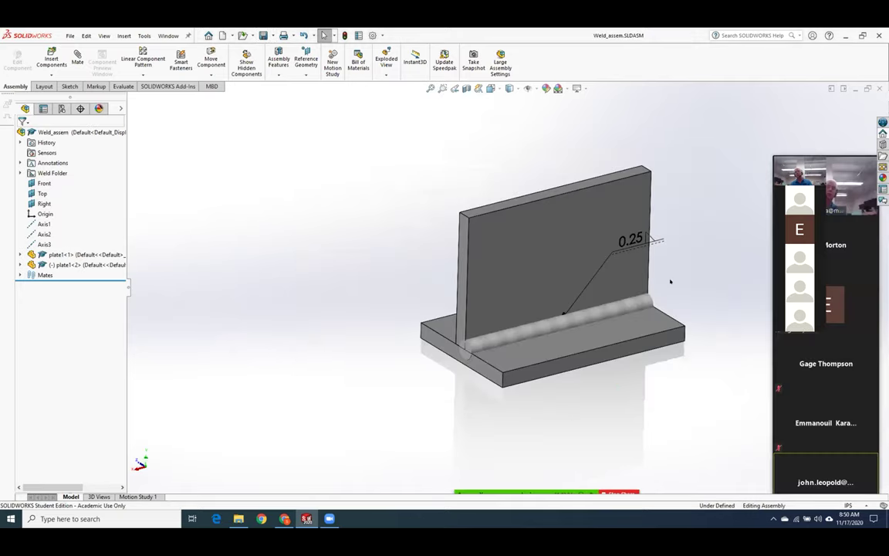
- Edit the 0.25 weld symbol on the model so its fillet symbol sits below the reference line instead of above it
middle_drag(706, 311, 696, 288)
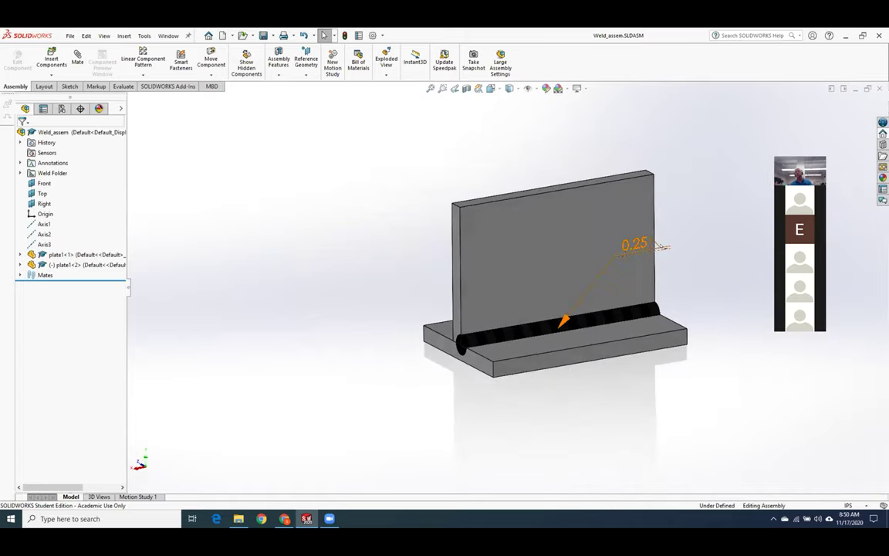
double_click(658, 245)
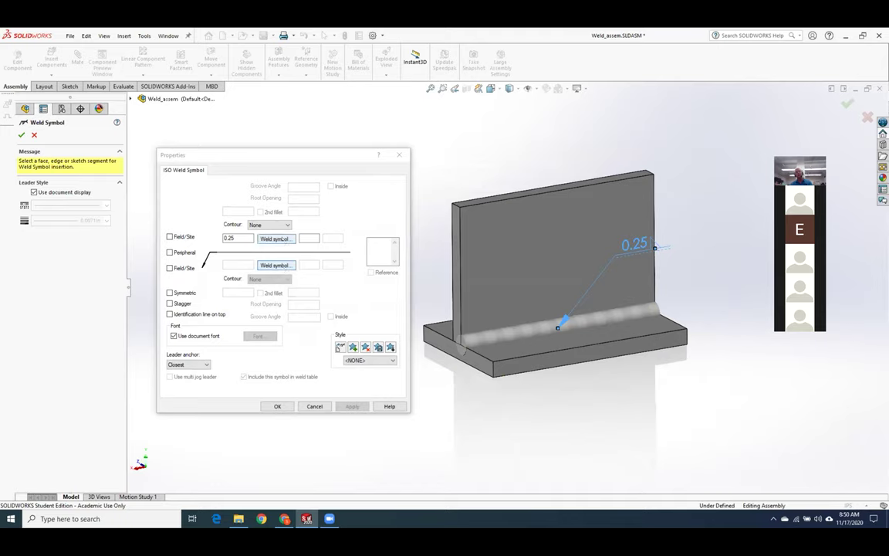
click(275, 238)
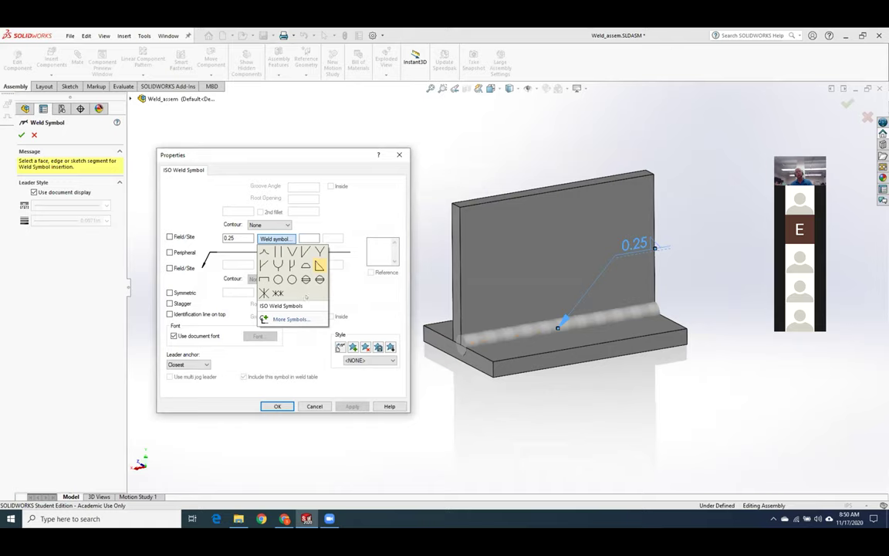
click(357, 298)
click(276, 266)
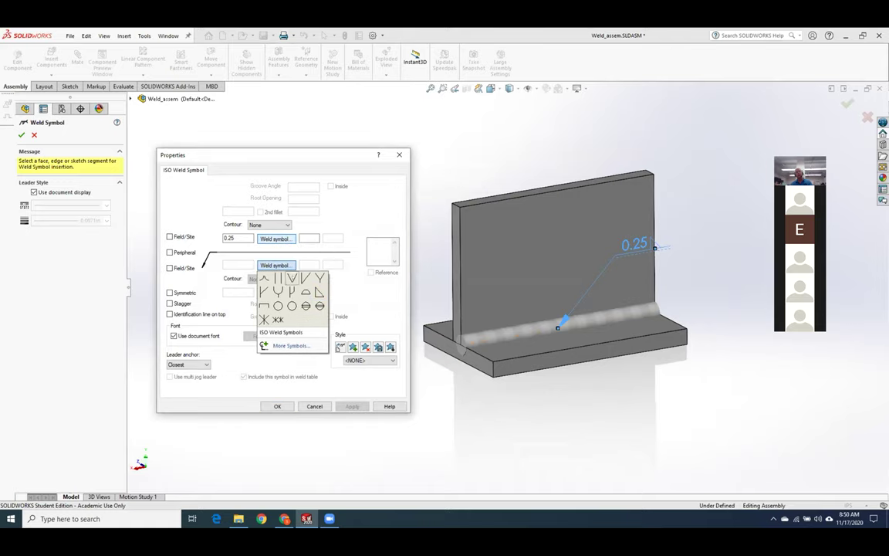
click(278, 267)
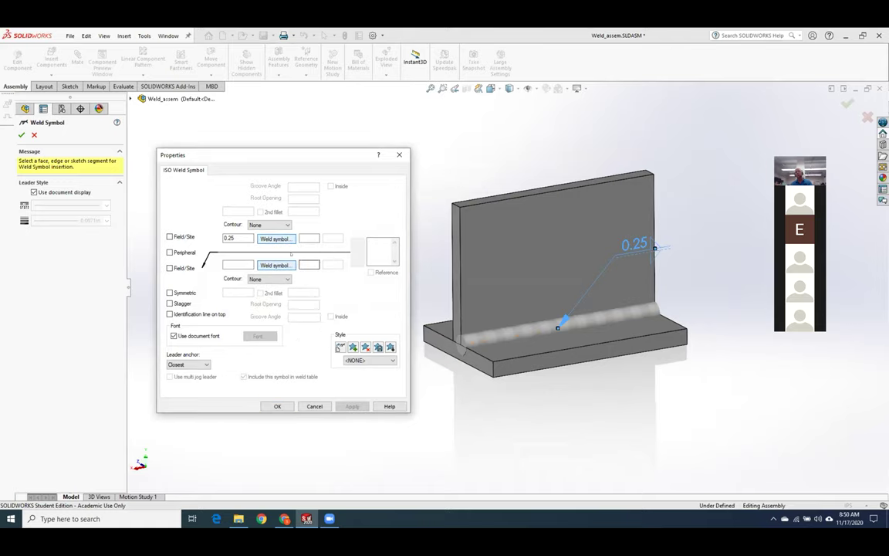
click(277, 239)
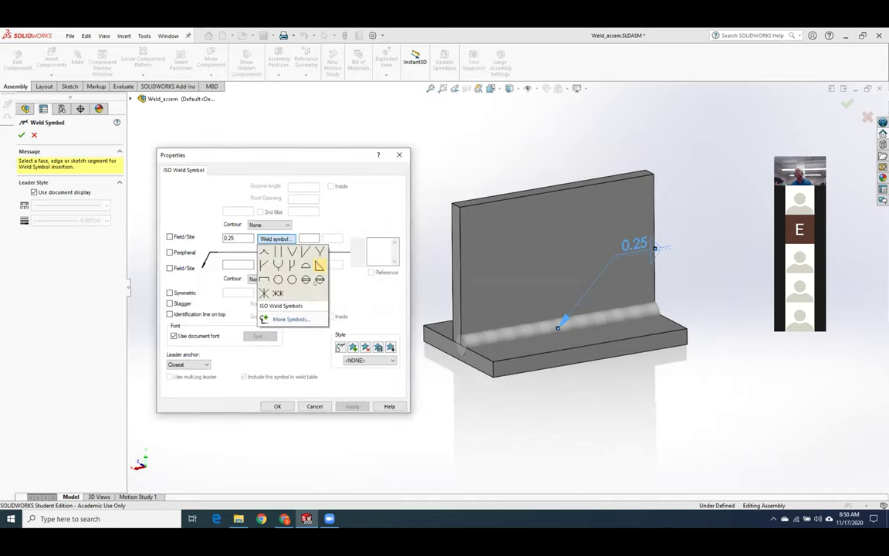
click(320, 265)
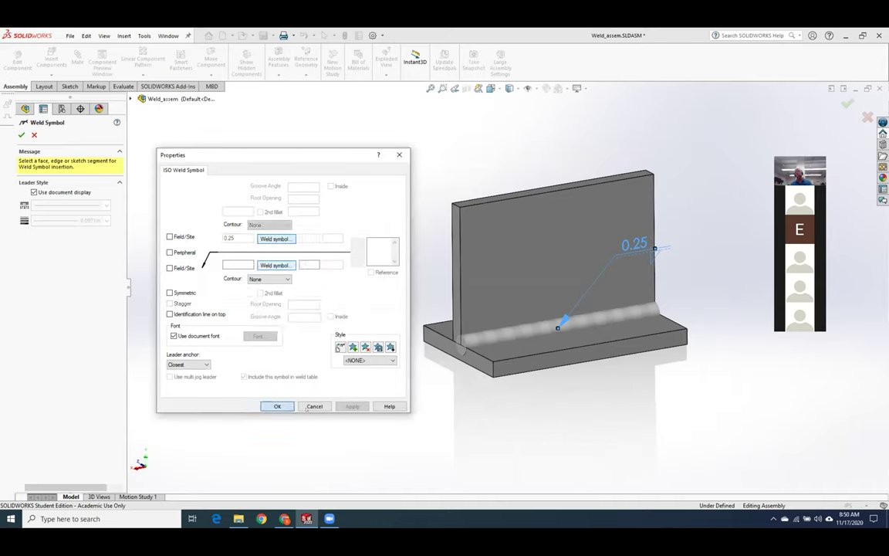
click(278, 406)
middle_drag(586, 403, 550, 411)
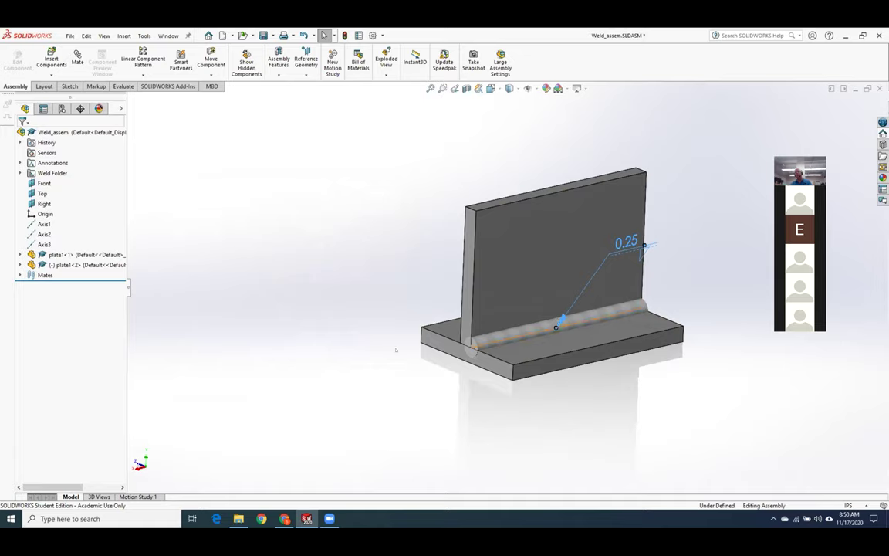
middle_drag(417, 359, 505, 342)
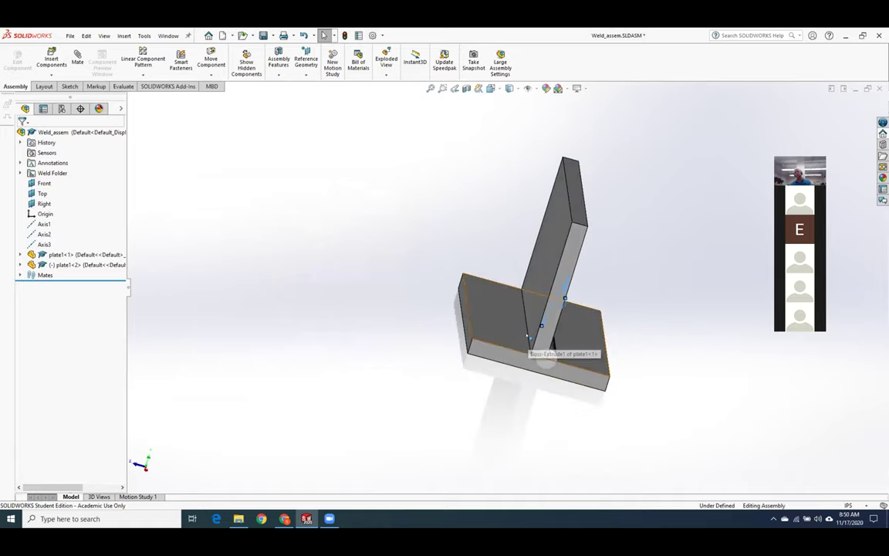
middle_drag(528, 337, 500, 293)
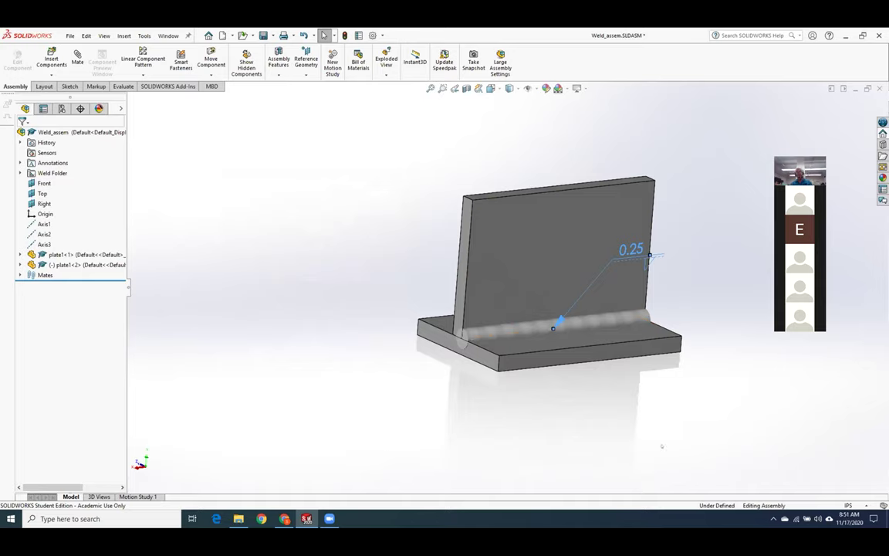
key(Escape)
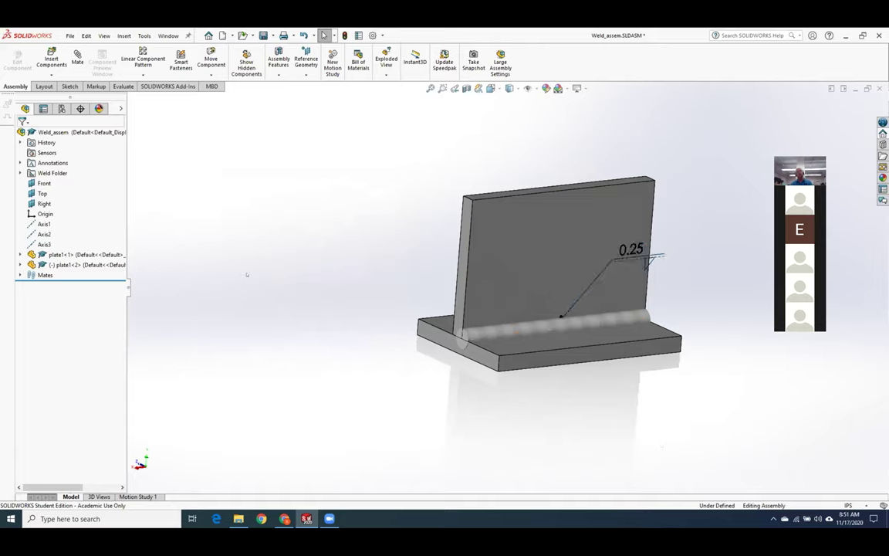
- Create a drawing from the assembly with the Piece_part template and move the side view farther away from the front view
click(70, 35)
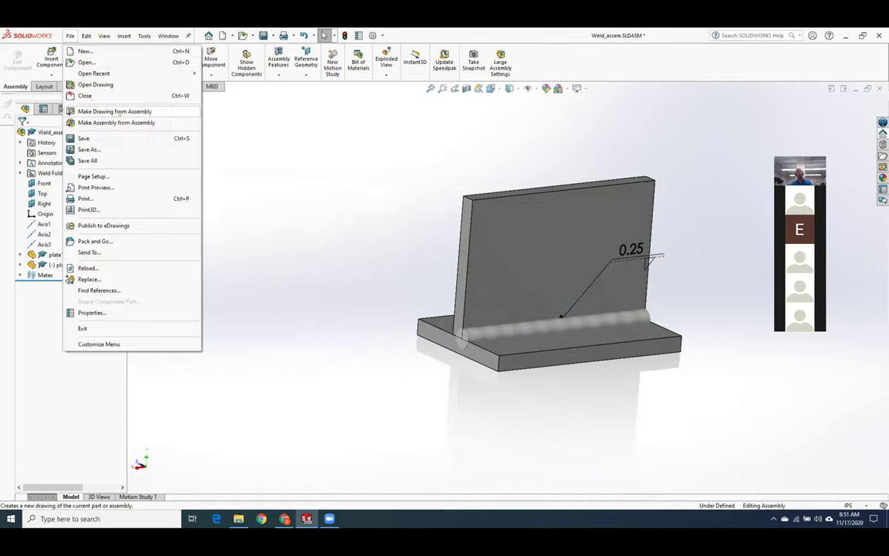
click(93, 112)
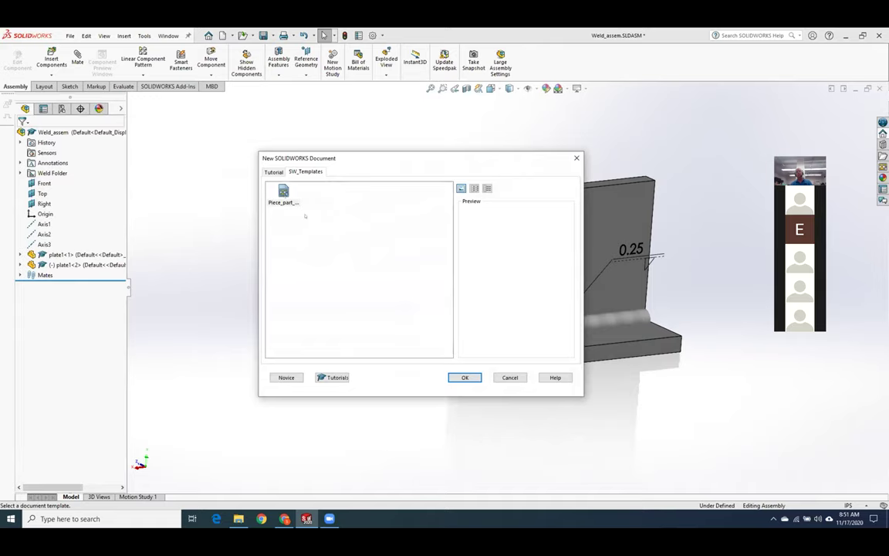
double_click(284, 194)
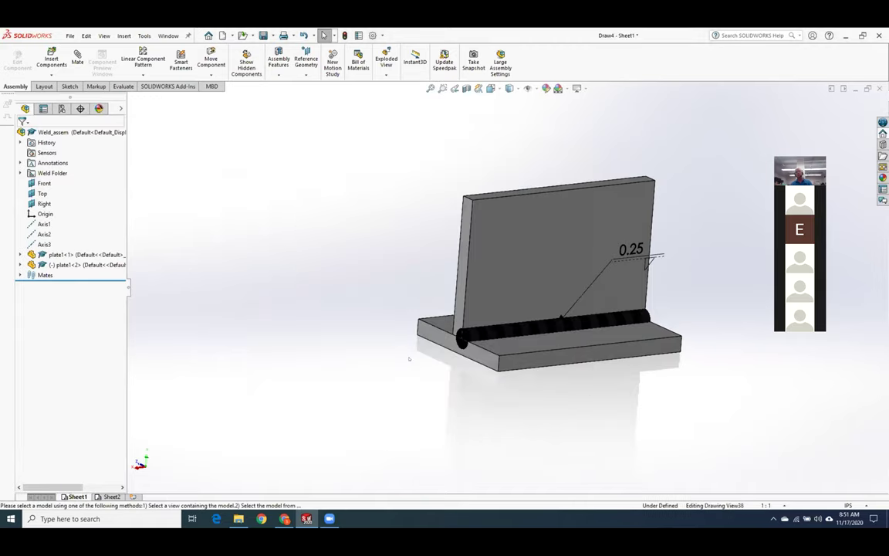
click(409, 358)
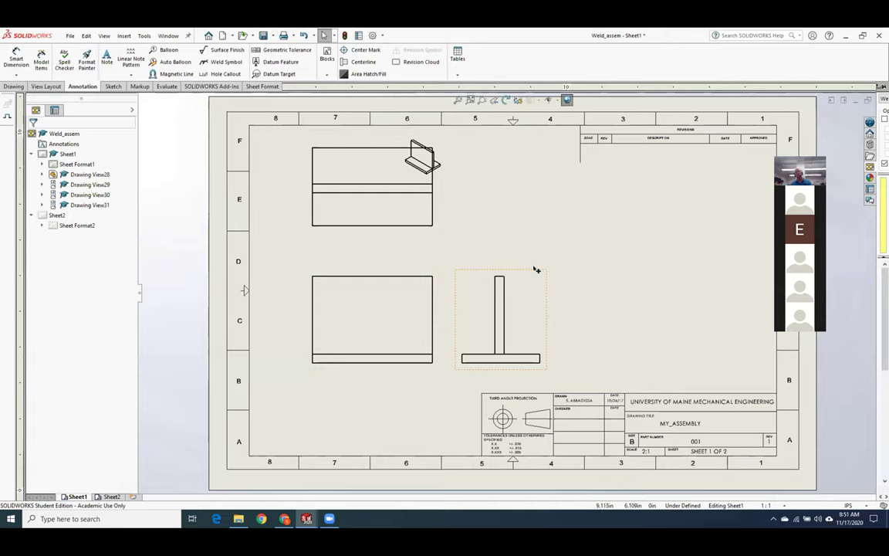
drag(536, 272, 564, 268)
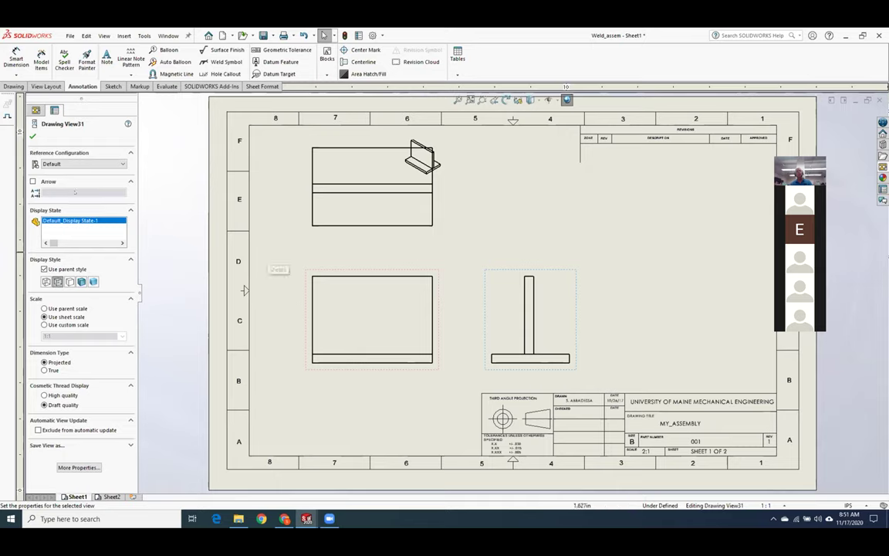
click(32, 136)
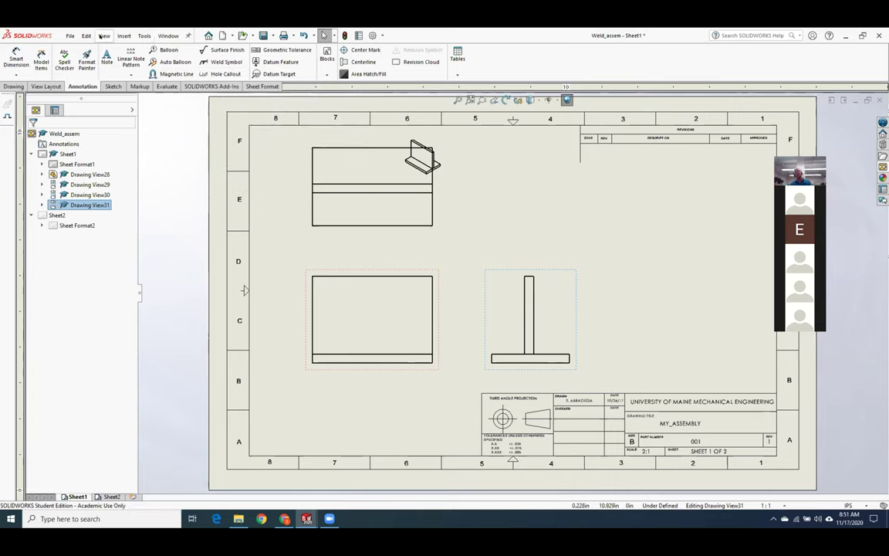
- Add 0.250 in caterpillar weld annotations along the weld bead in the front view and the top view
click(123, 36)
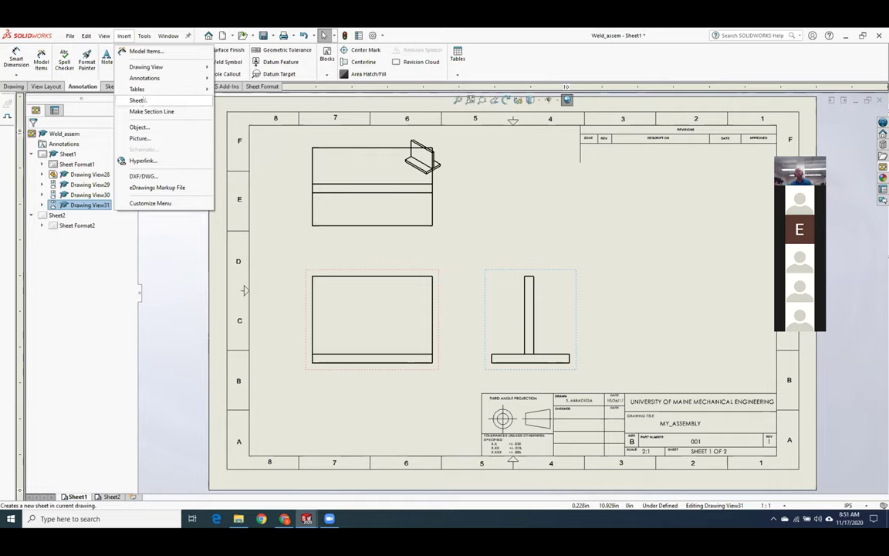
mouse_move(147, 78)
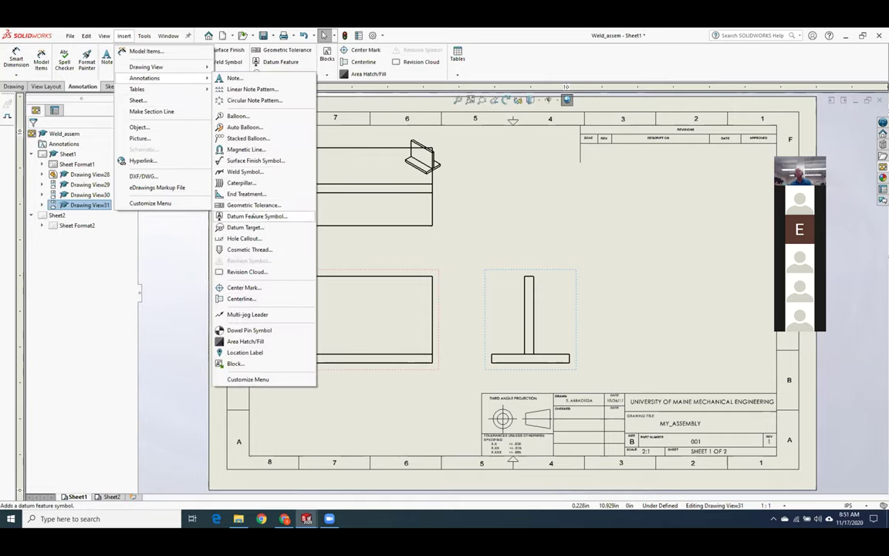
click(241, 183)
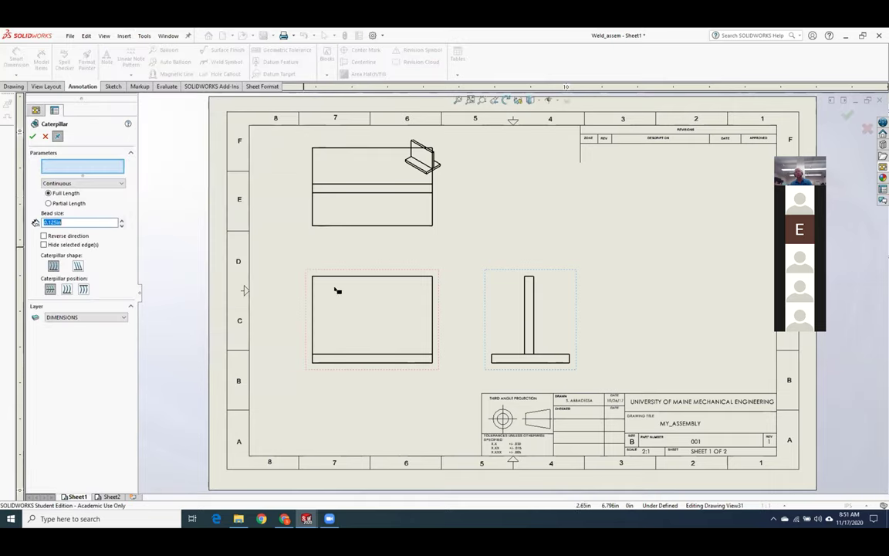
click(373, 352)
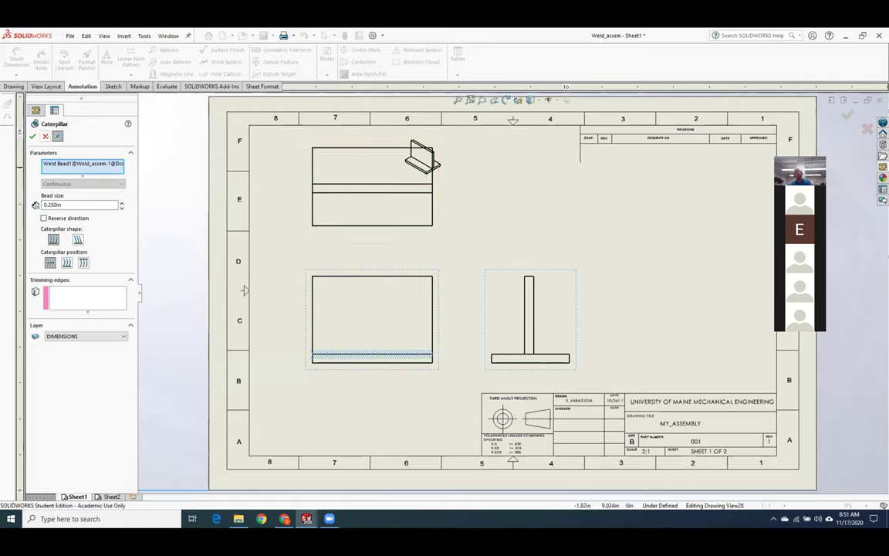
click(369, 186)
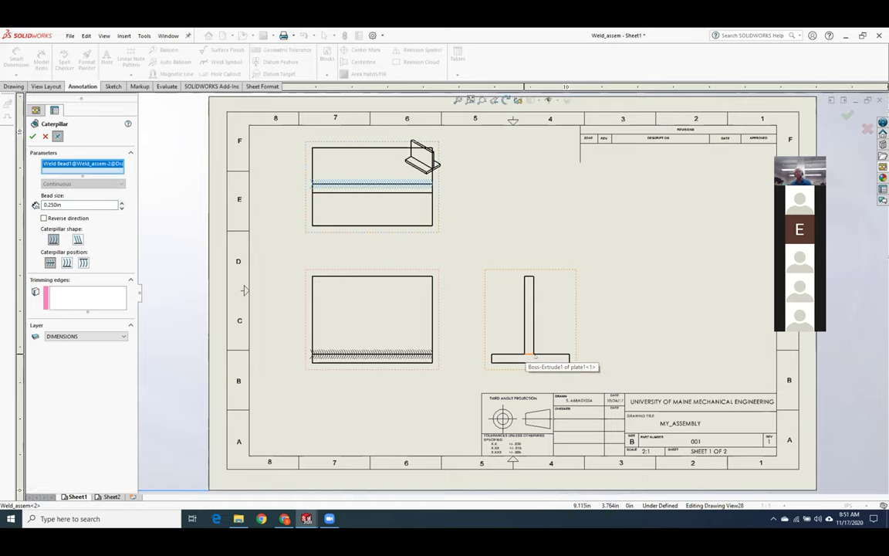
key(Delete)
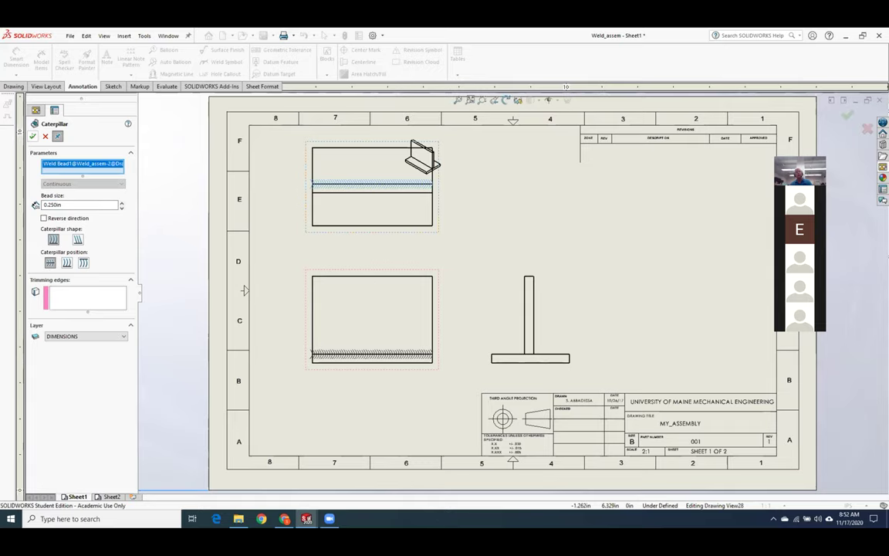
scroll(566, 341, down, 2)
scroll(555, 343, down, 1)
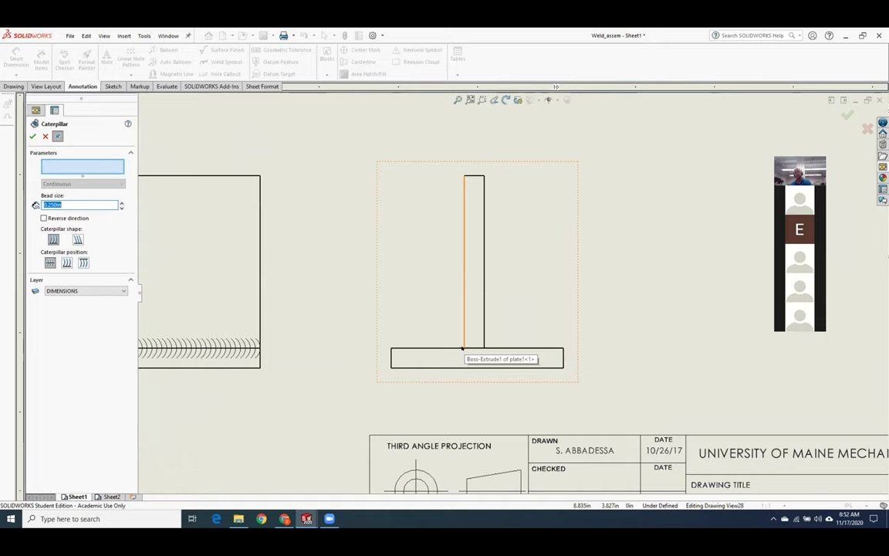
scroll(348, 262, up, 3)
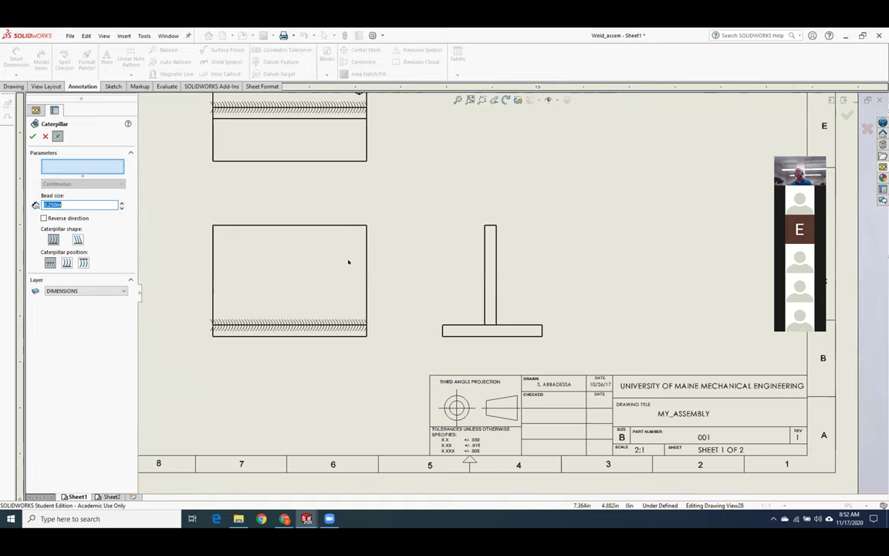
scroll(417, 276, up, 3)
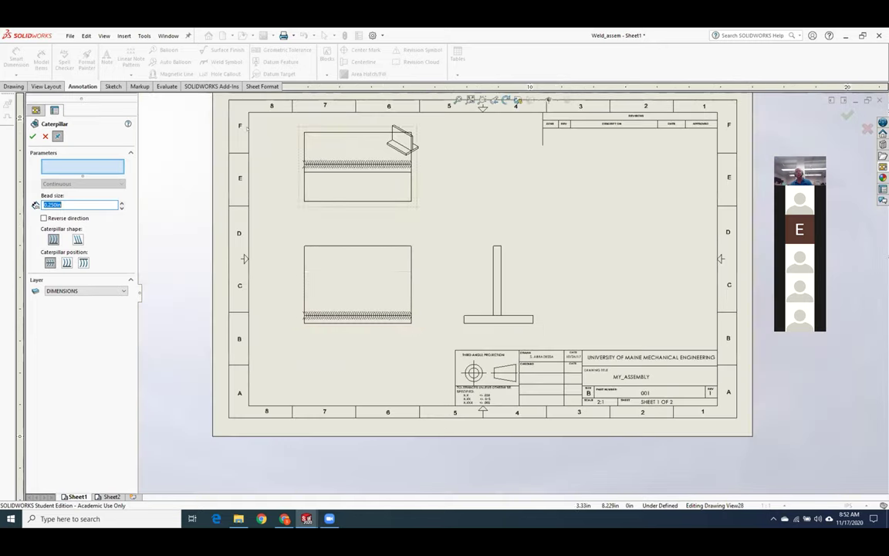
click(33, 136)
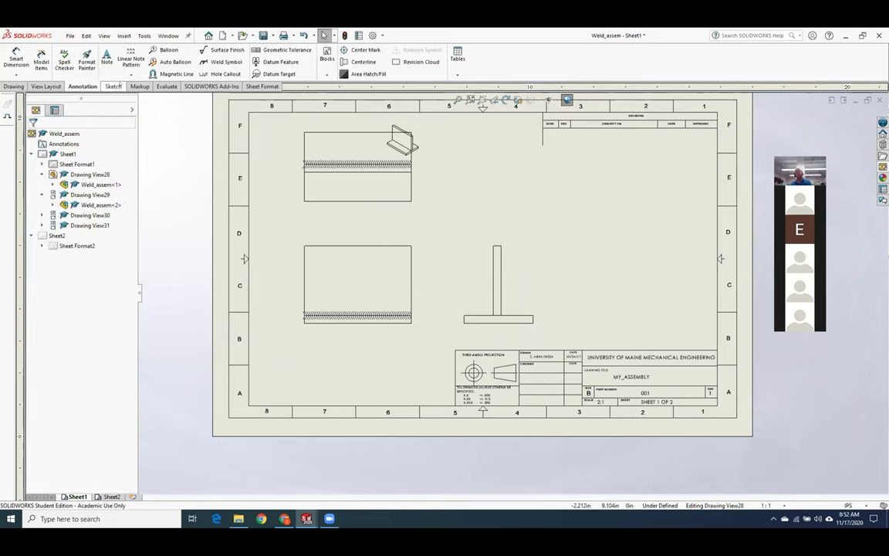
click(222, 62)
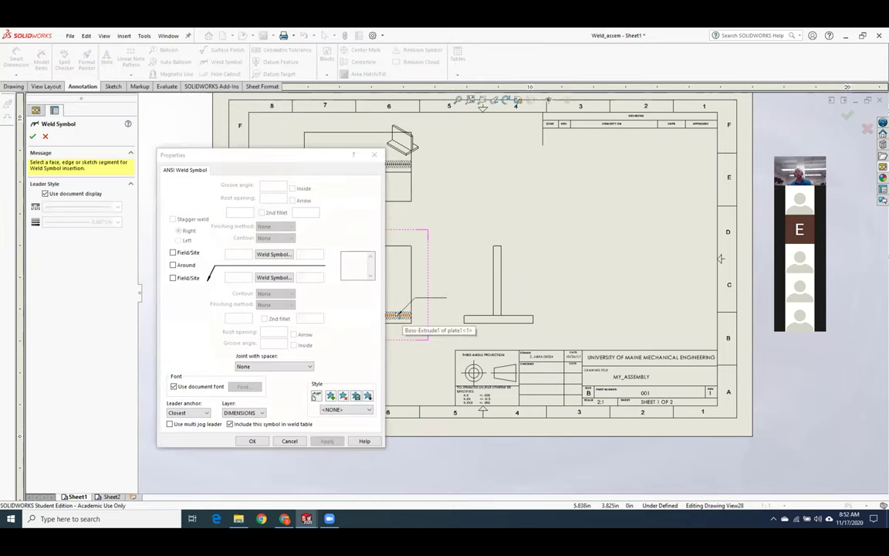
click(315, 157)
drag(315, 157, 159, 147)
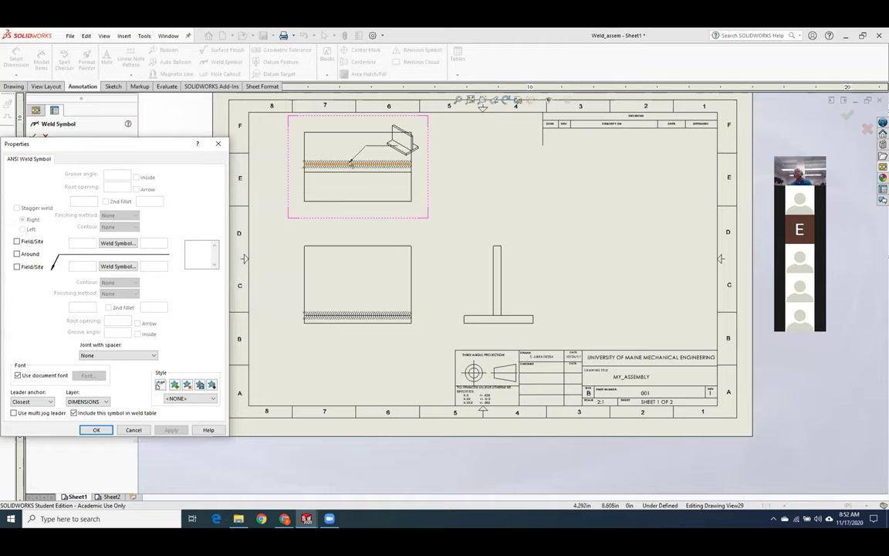
click(351, 164)
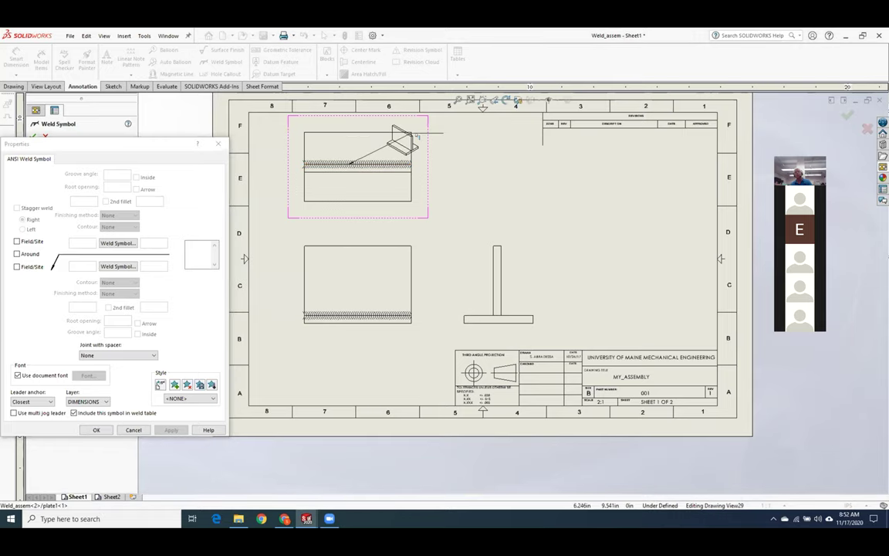
key(Escape)
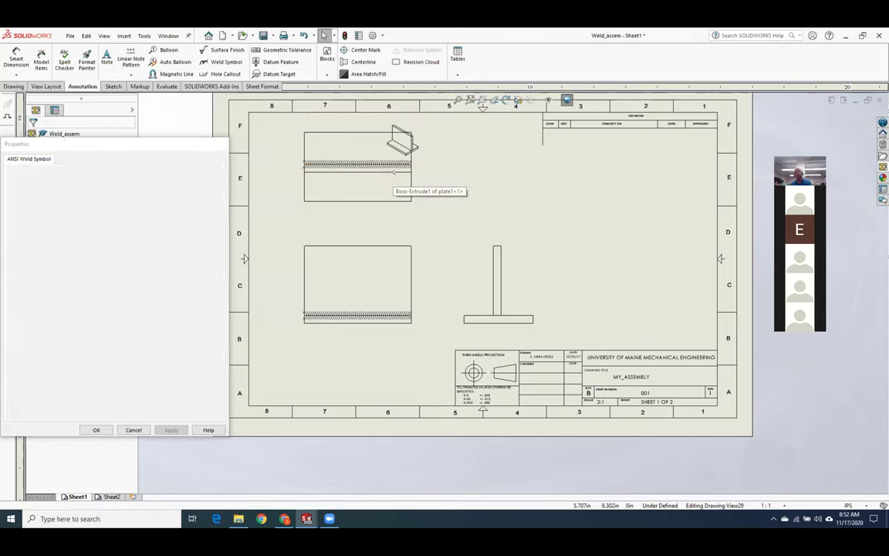
scroll(404, 301, down, 2)
scroll(417, 321, down, 2)
scroll(446, 346, down, 2)
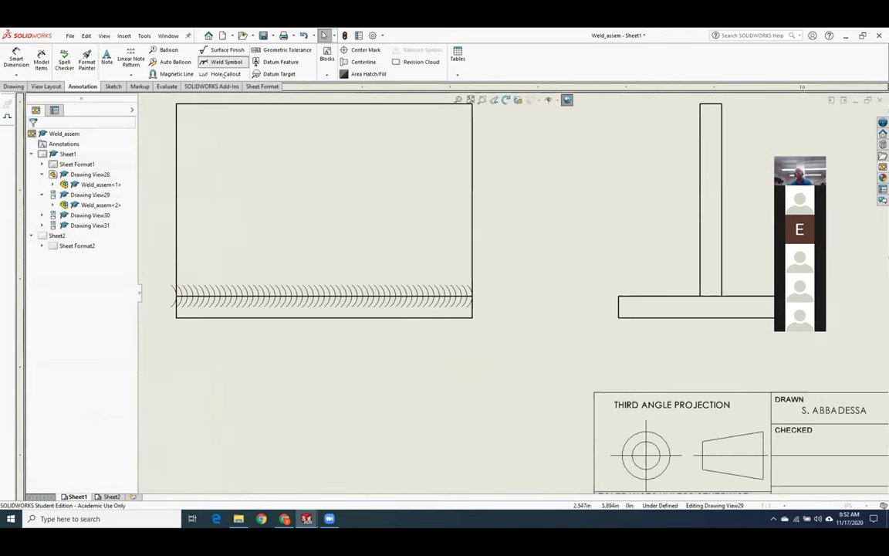
click(221, 62)
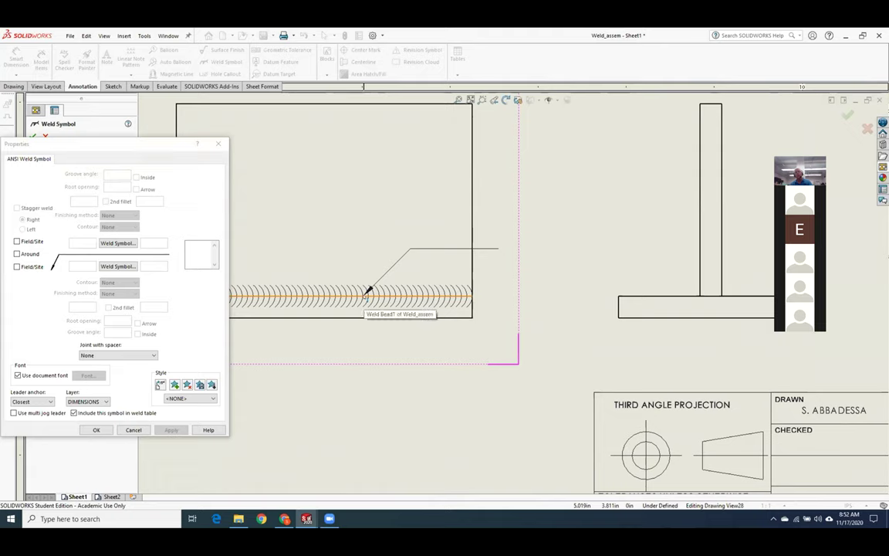
right_click(368, 292)
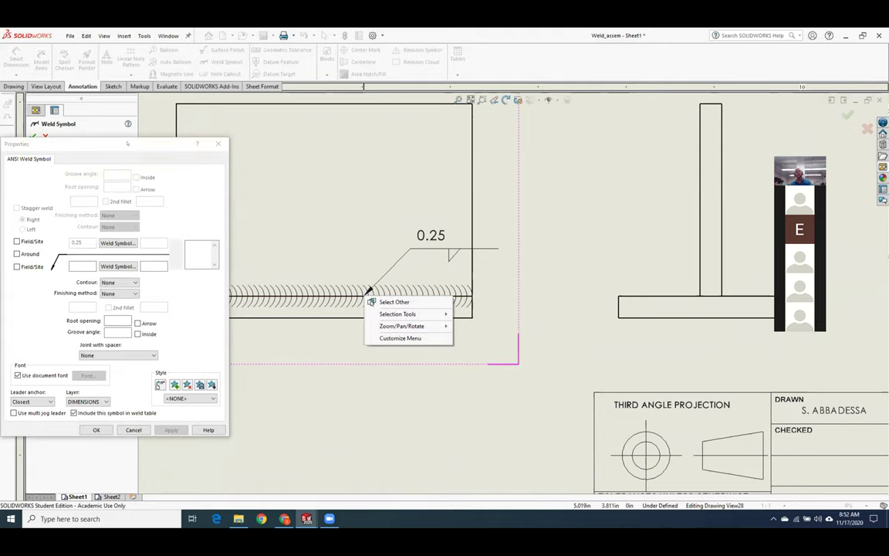
click(368, 292)
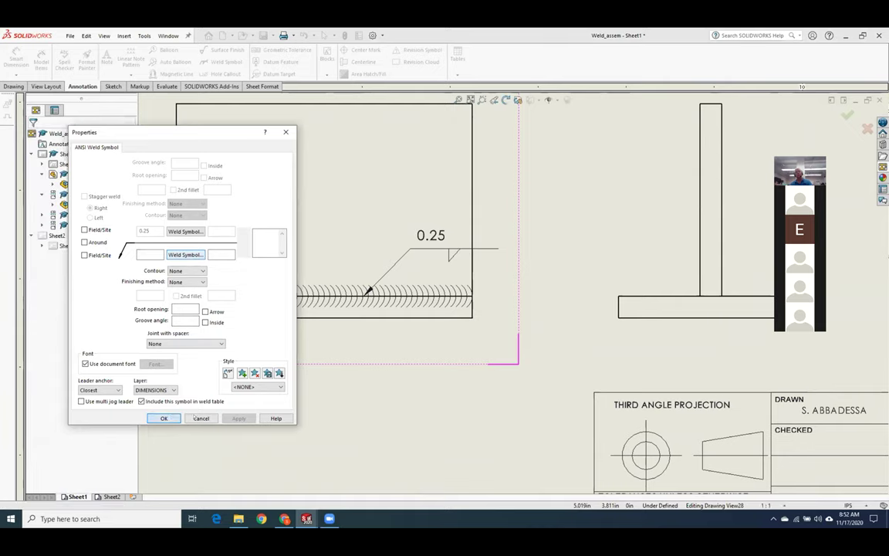
click(200, 418)
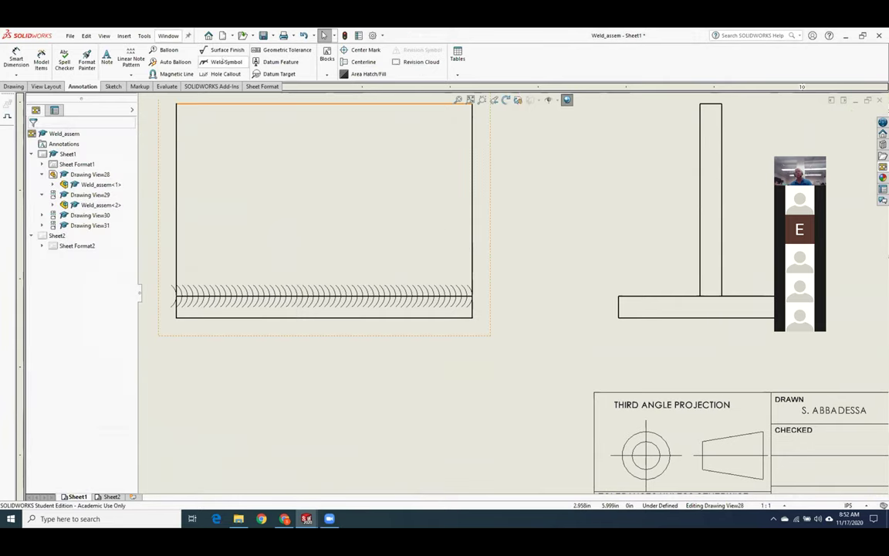
click(224, 61)
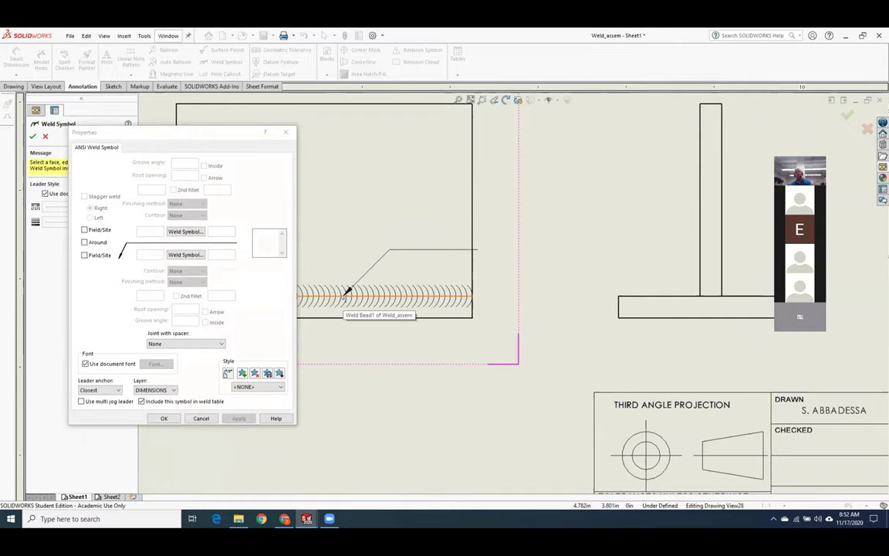
click(349, 291)
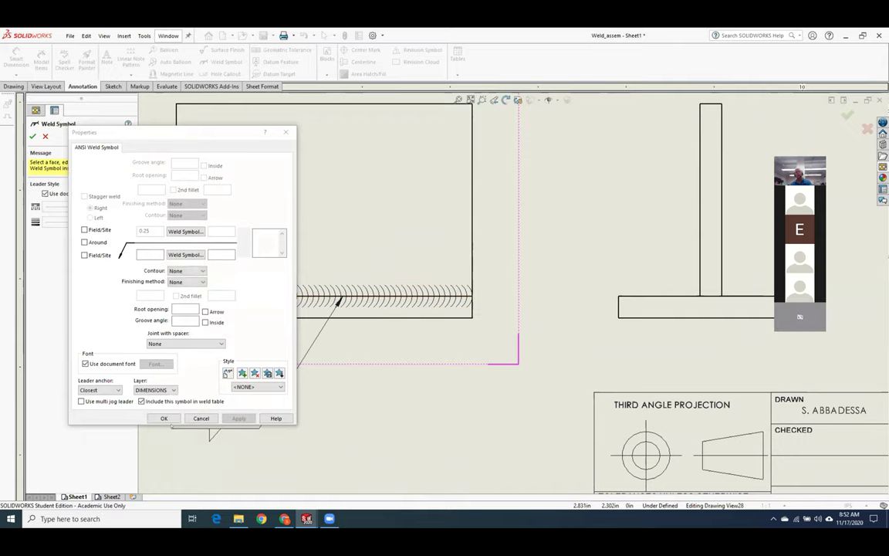
click(164, 419)
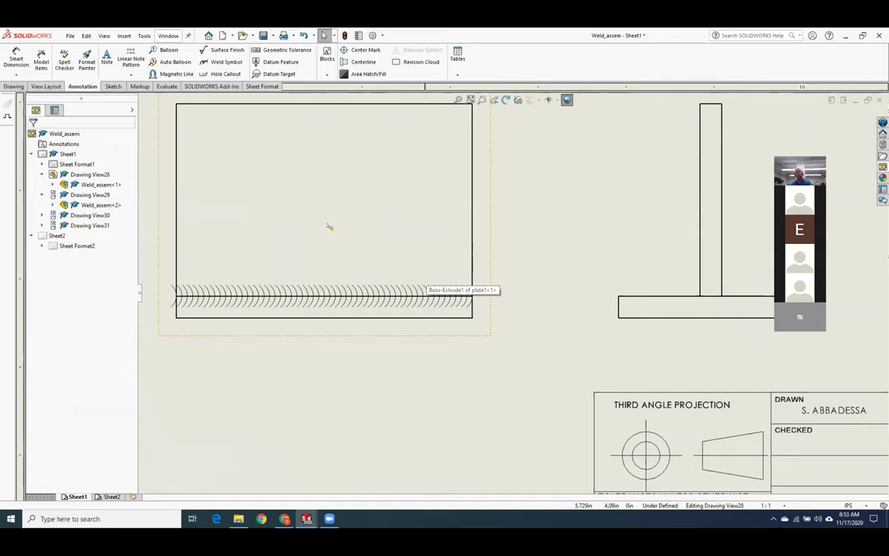
- Add the 0.25 fillet weld symbol to the front view's weld bead, placing it above the gap between the front and side views
scroll(462, 219, up, 2)
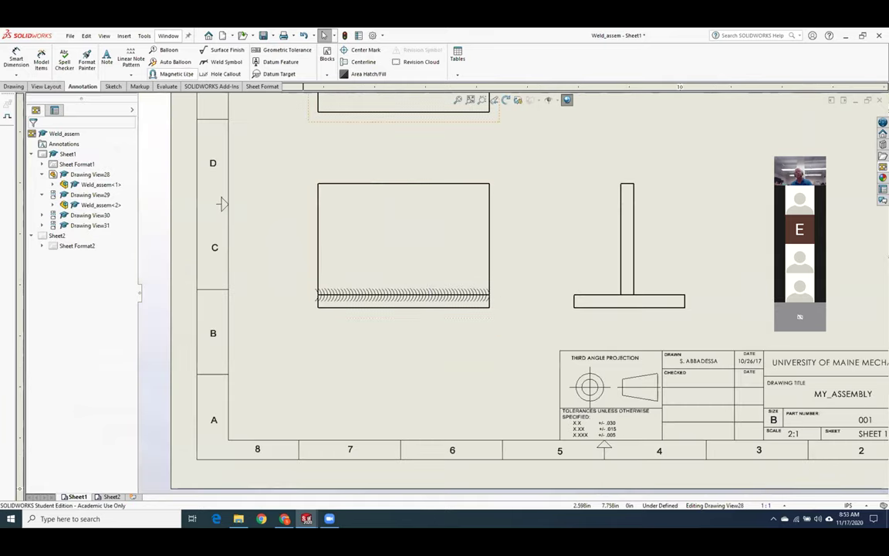
click(220, 62)
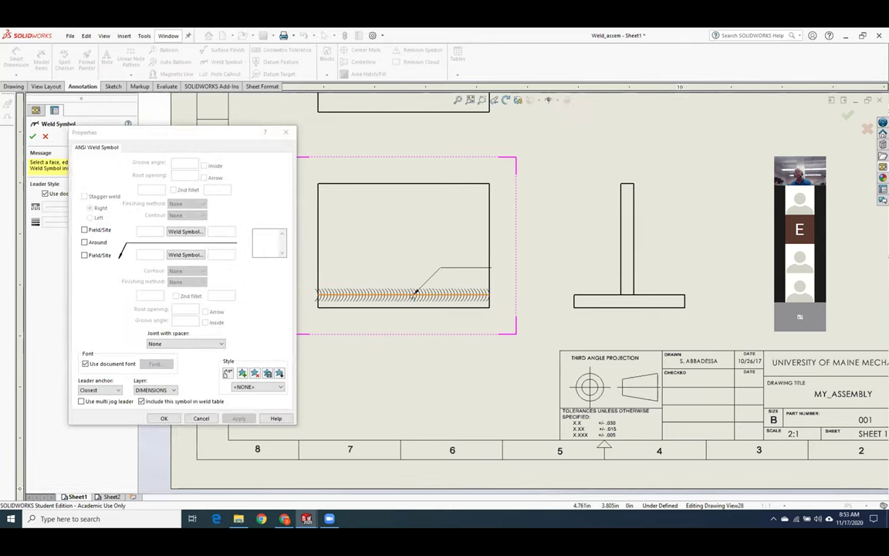
click(416, 295)
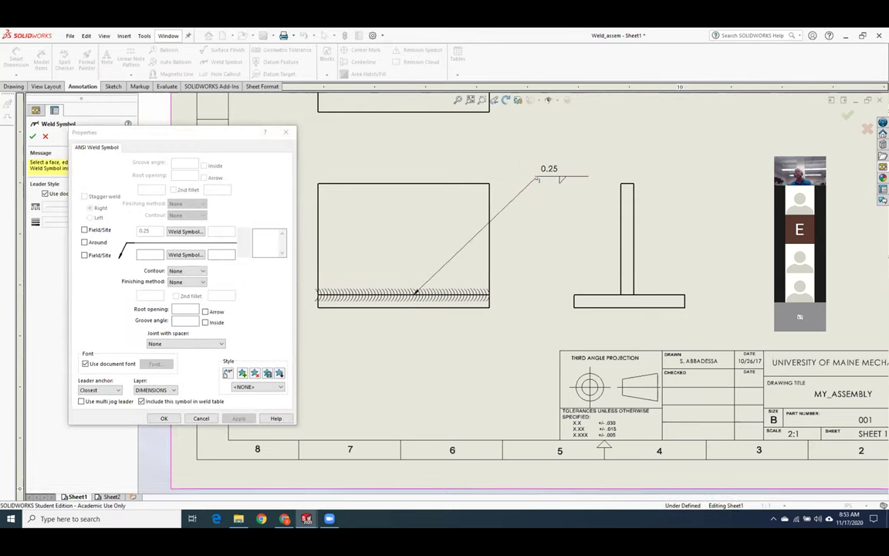
click(537, 179)
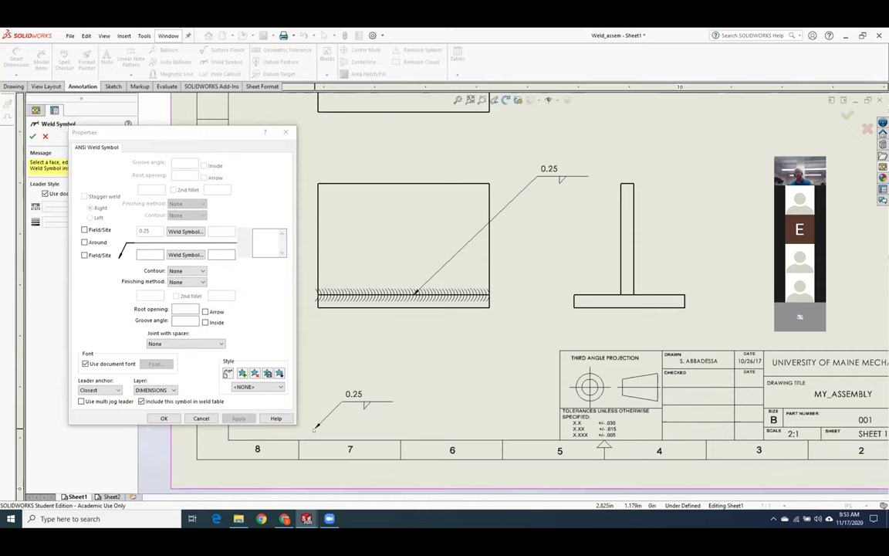
key(Escape)
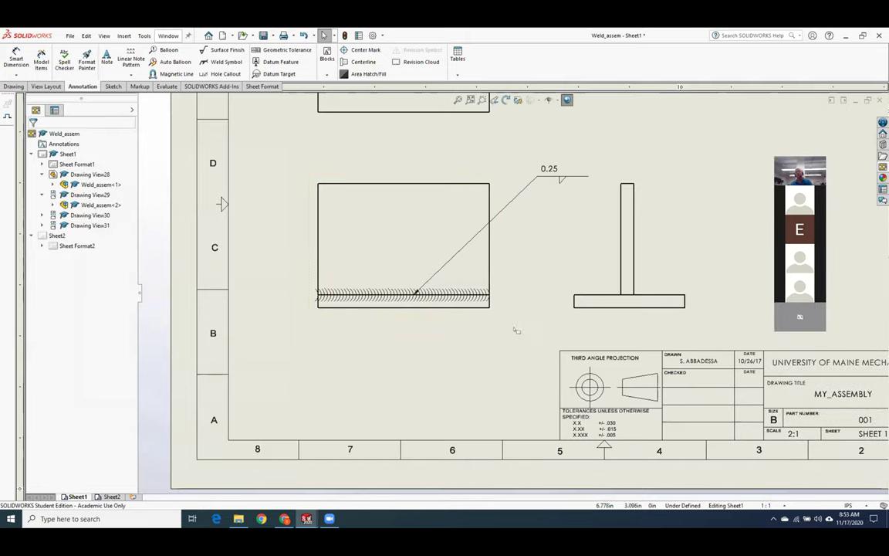
- Move the front view slightly lower on the sheet and farther away from the side view
scroll(511, 324, up, 5)
scroll(559, 275, down, 2)
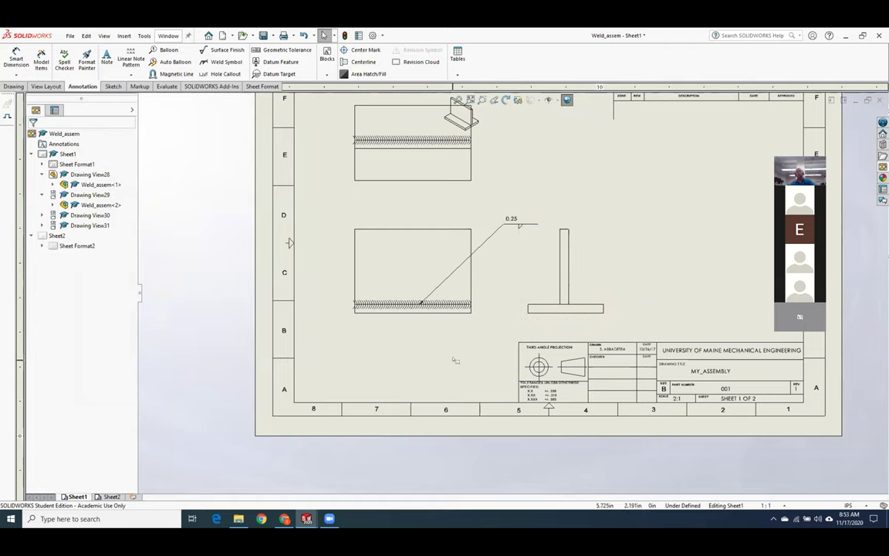
mouse_move(424, 314)
mouse_down()
mouse_move(397, 302)
mouse_move(415, 334)
mouse_up()
scroll(514, 173, up, 2)
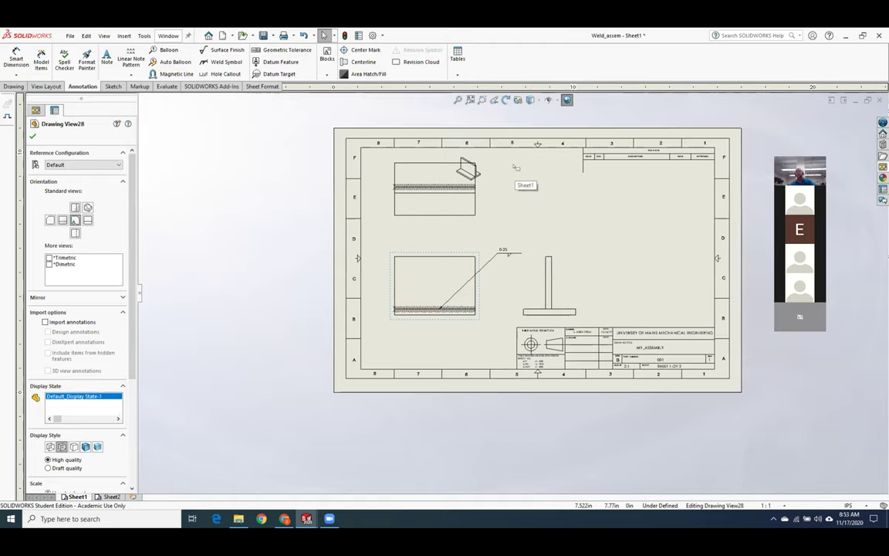
scroll(515, 171, down, 1)
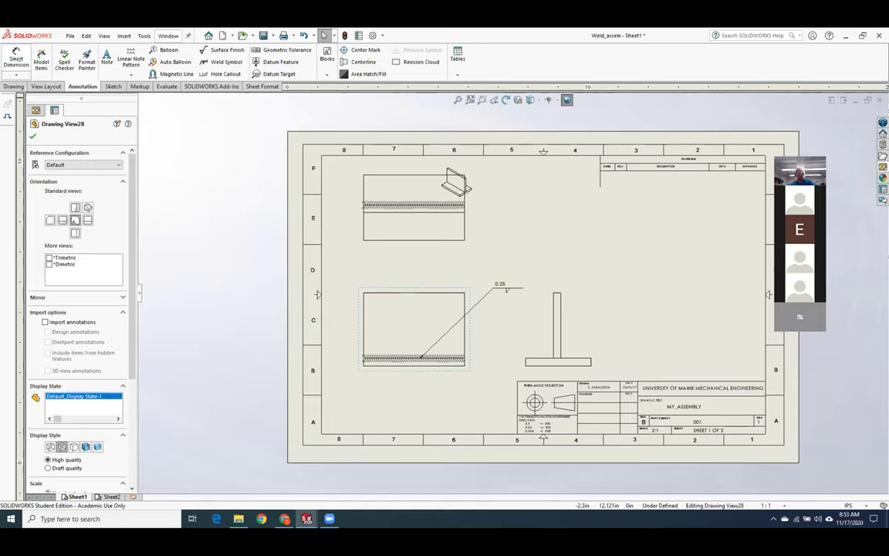
- Dimension the front view's overall height and width, adding parentheses to mark both as reference dimensions
click(16, 55)
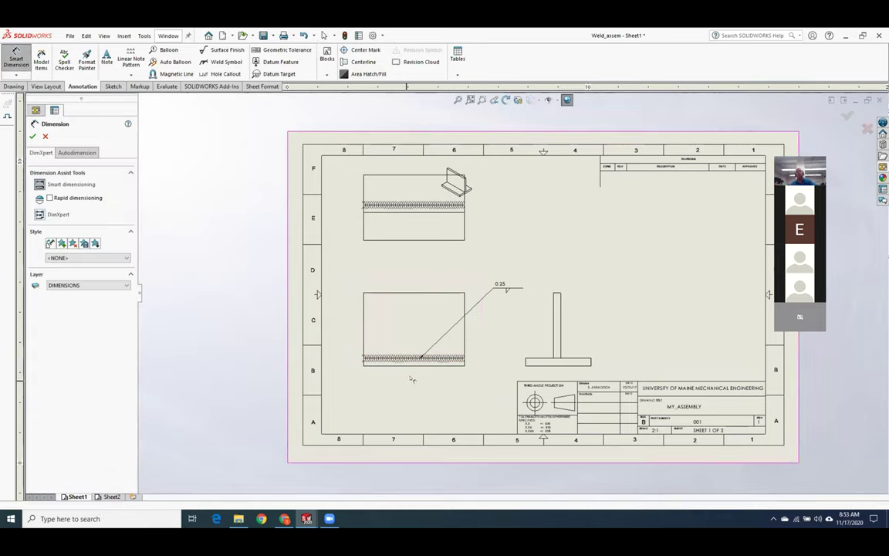
scroll(412, 379, down, 3)
click(382, 225)
click(388, 336)
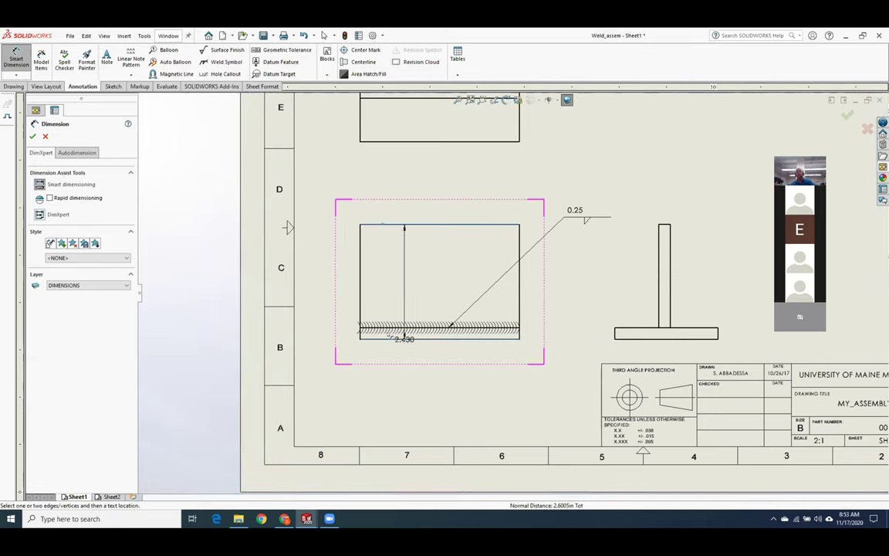
click(325, 280)
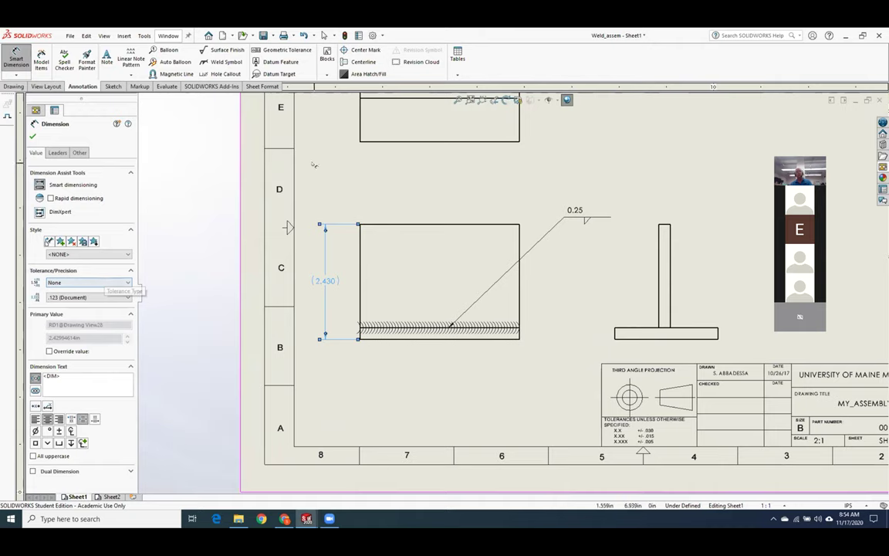
click(433, 224)
click(436, 185)
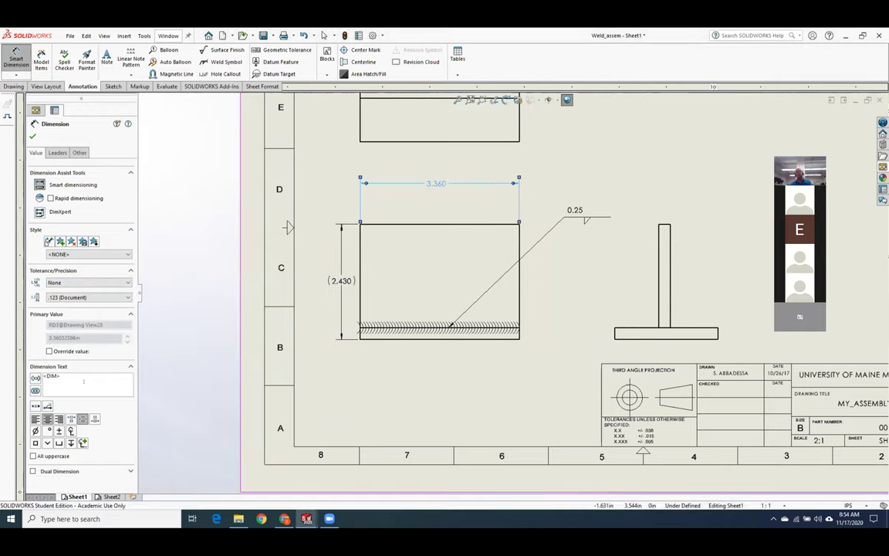
click(35, 377)
- Dimension the base plate's width below the side view and add parentheses to it
click(679, 340)
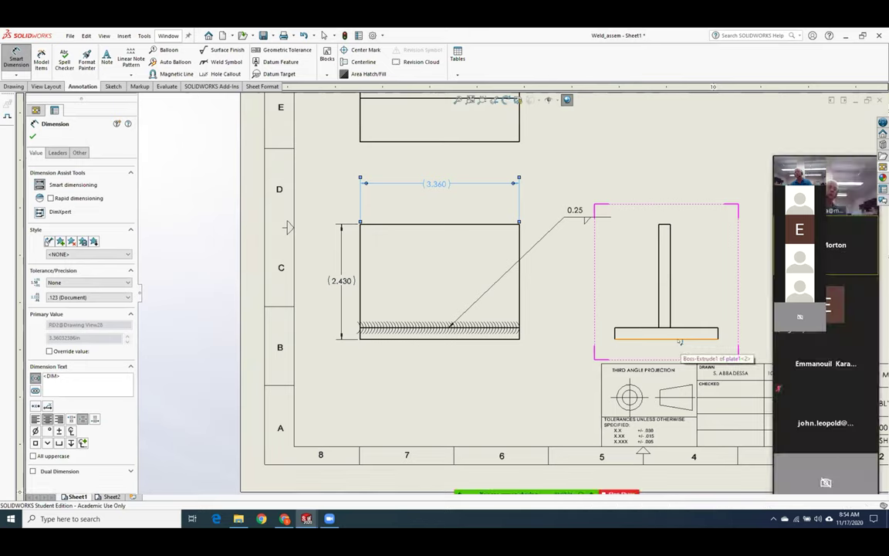
click(650, 352)
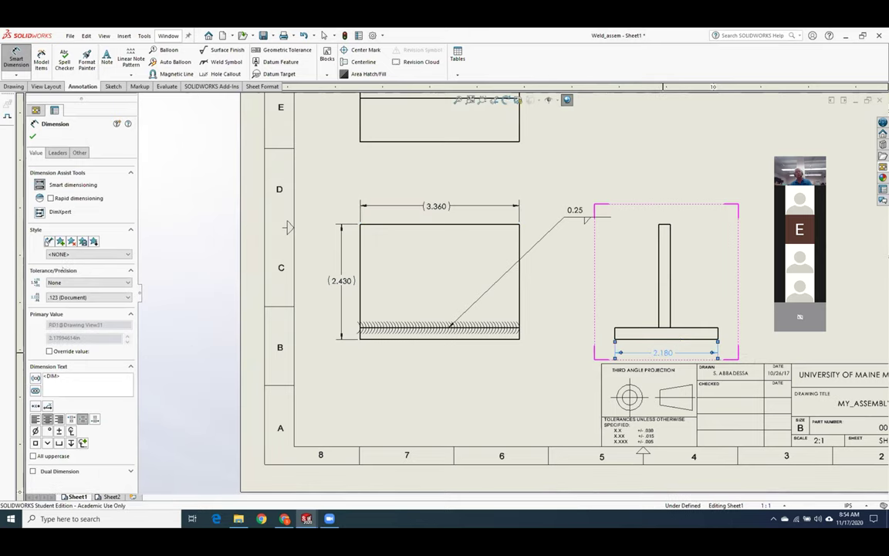
click(36, 378)
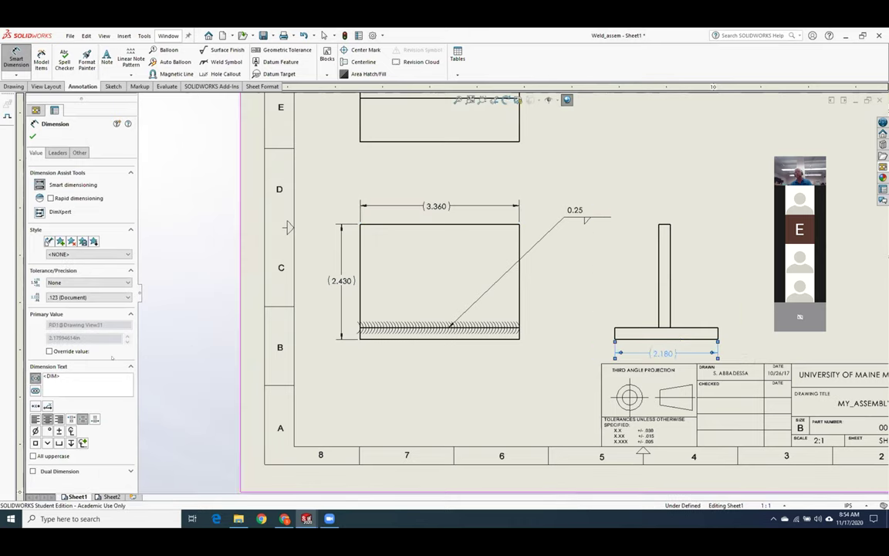
key(Escape)
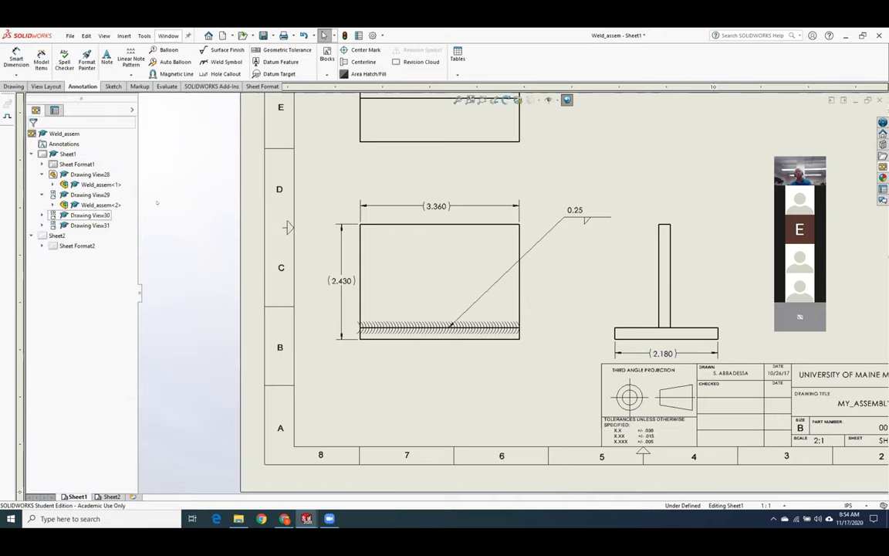
- Dimension the distance in the top view from the upright plate's unwelded face to the base plate's nearest parallel edge
key(f)
scroll(545, 170, down, 1)
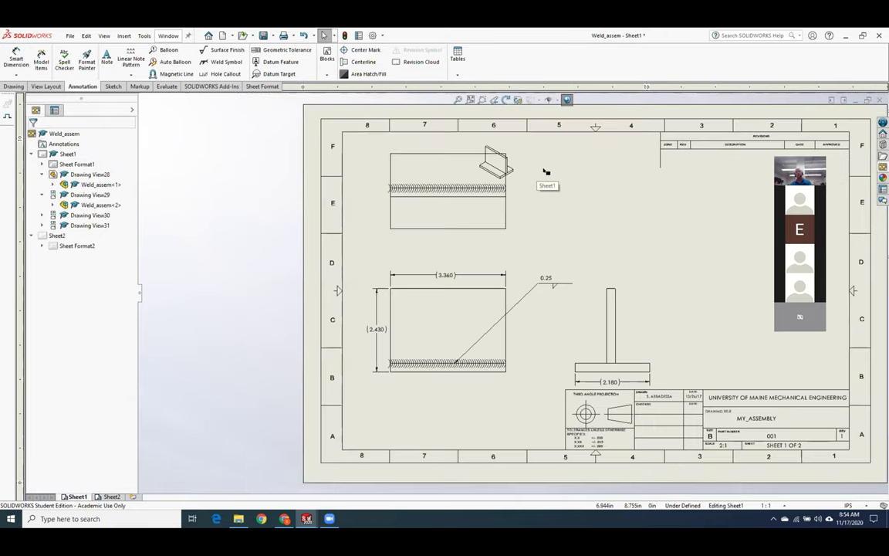
click(17, 58)
click(425, 196)
click(463, 228)
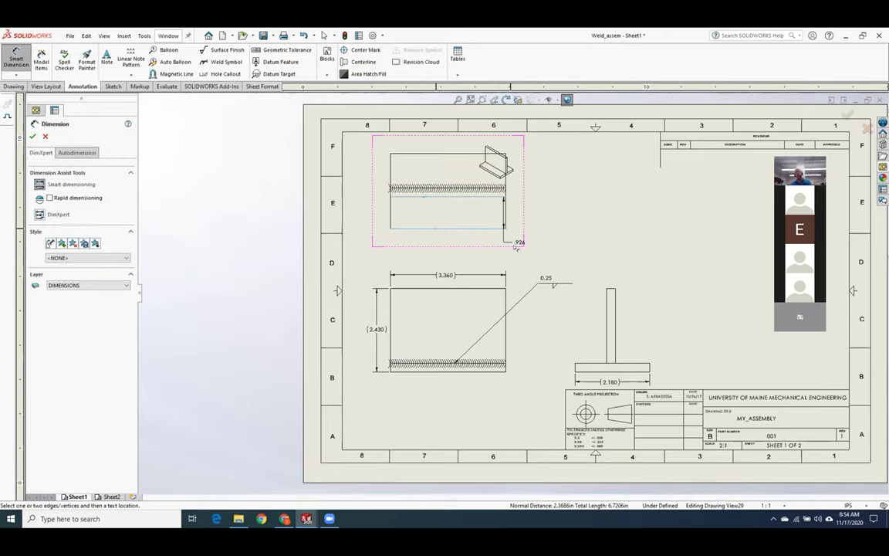
click(538, 242)
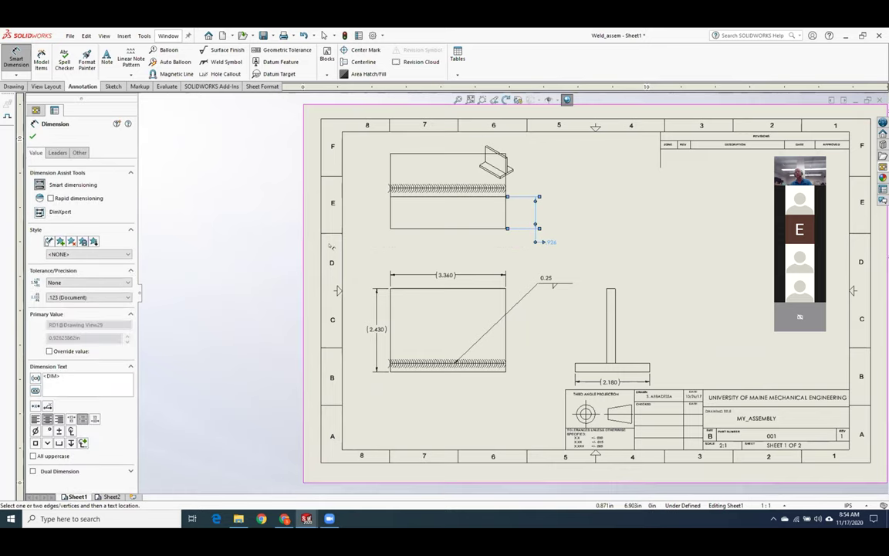
click(33, 136)
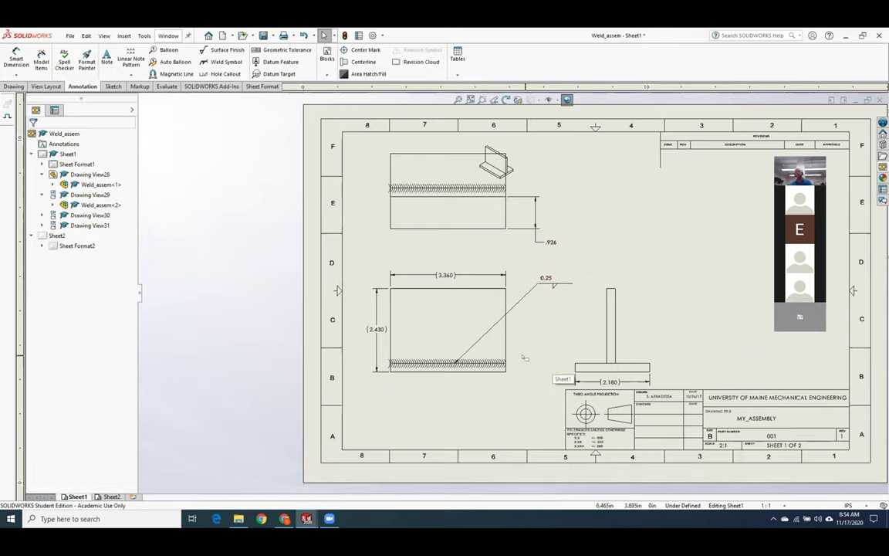
- Move the side view slightly closer to the front view
scroll(525, 358, up, 2)
scroll(506, 340, down, 3)
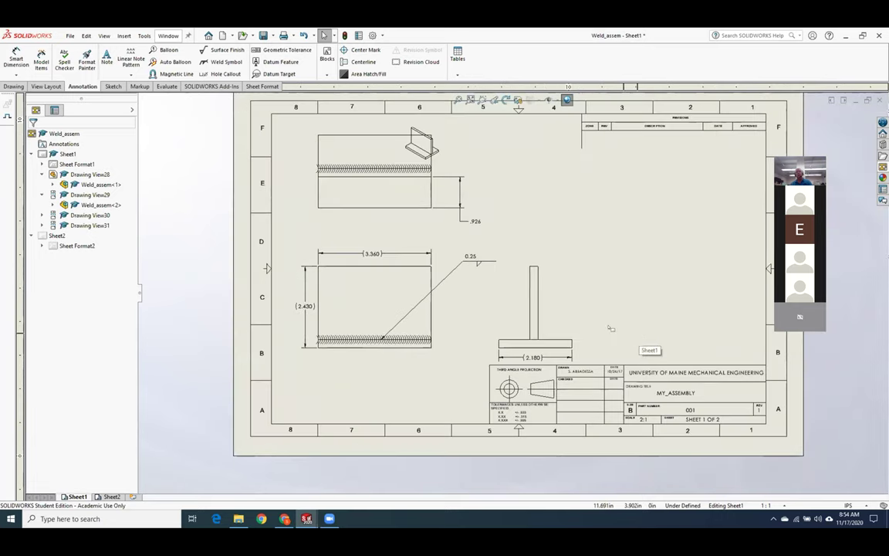
drag(493, 322, 479, 322)
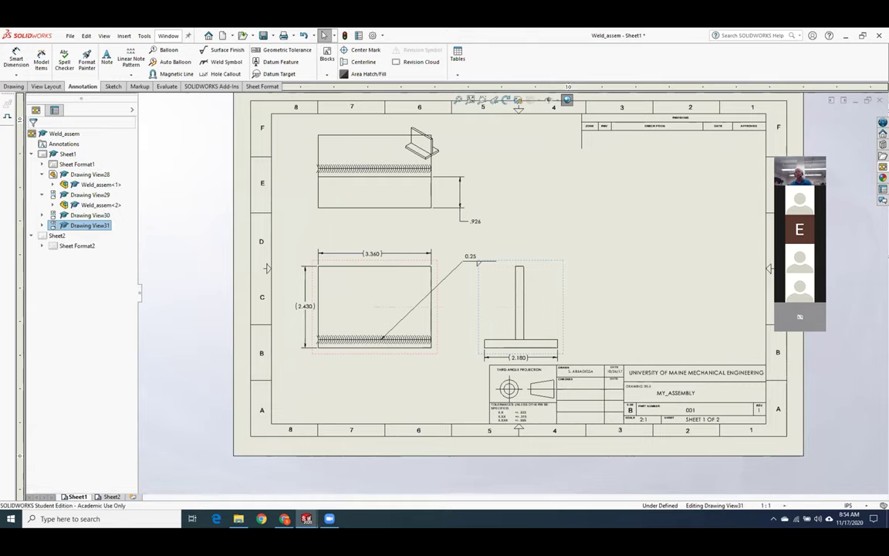
click(396, 397)
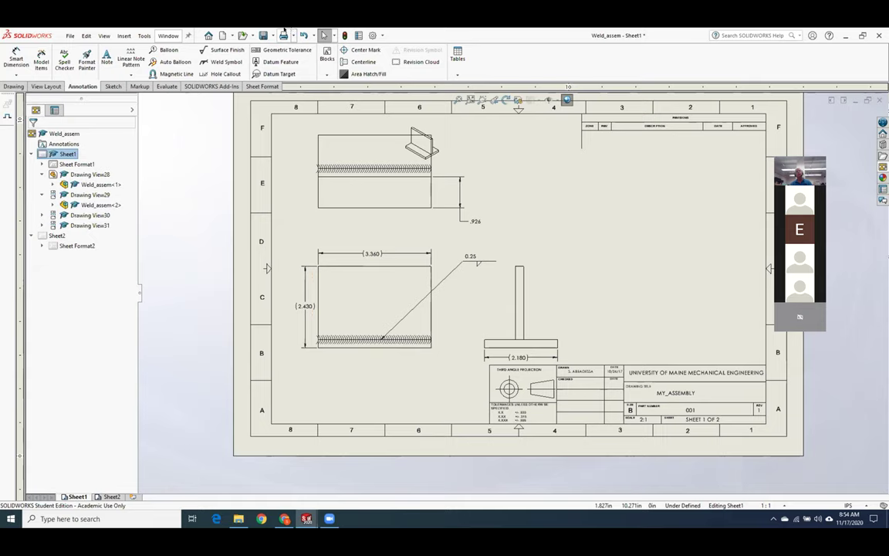
- Save the drawing as Weld_assem.SLDDRW together with the modified assembly Weld_assem.SLDASM
click(264, 36)
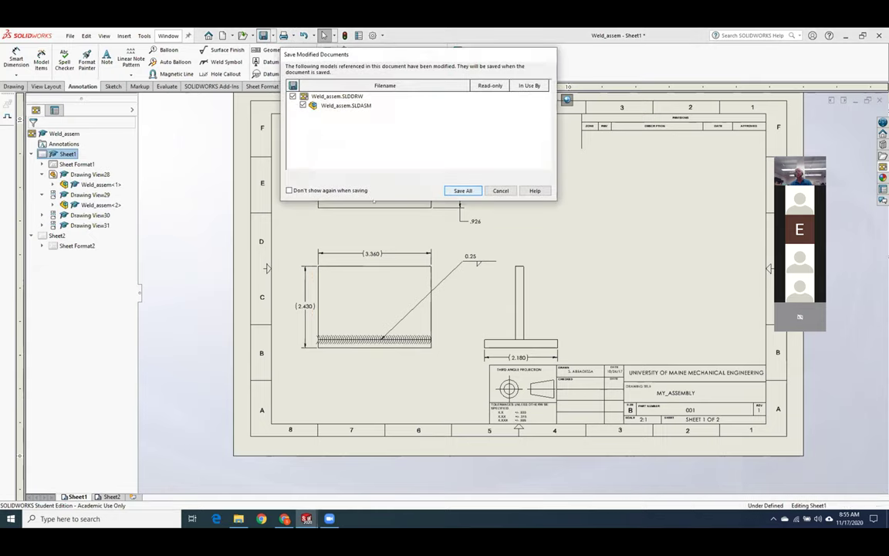
key(Return)
click(407, 278)
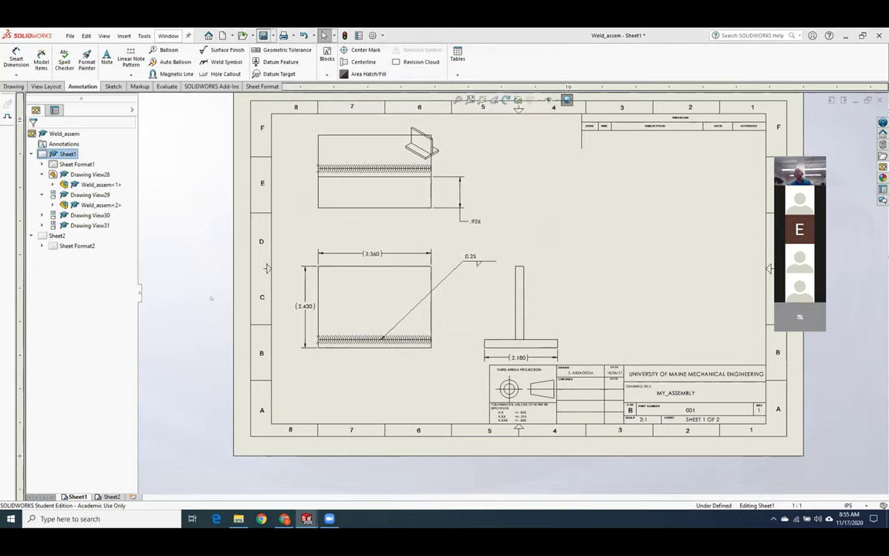
click(652, 383)
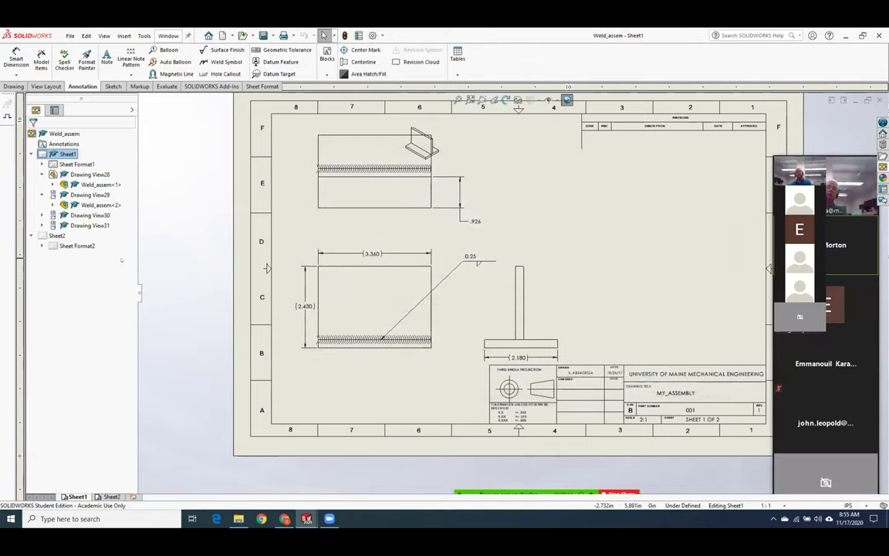
- Open the Weld_assem assembly model from its drawing view
right_click(102, 206)
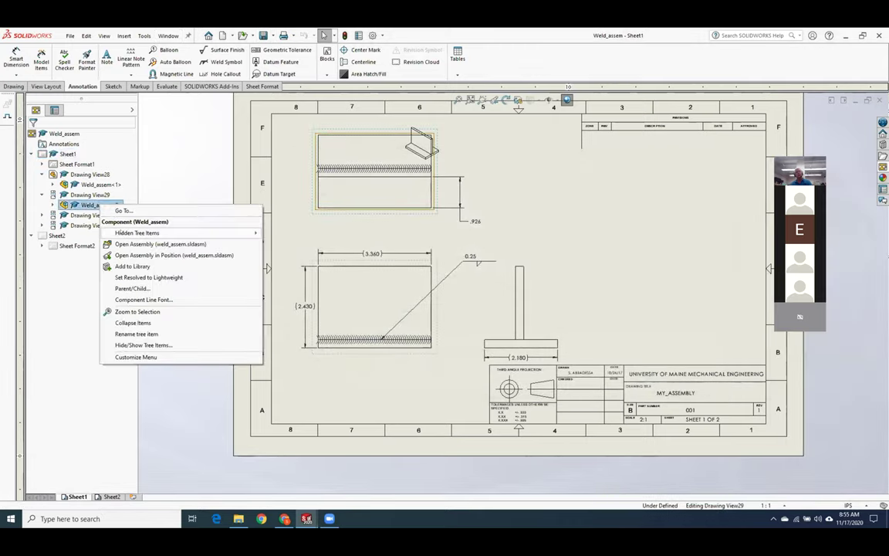
click(158, 244)
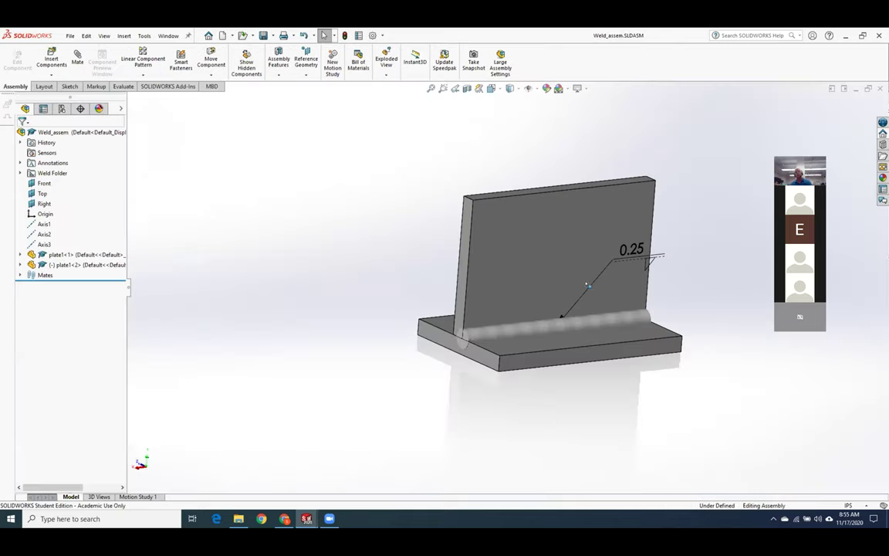
scroll(602, 290, up, 3)
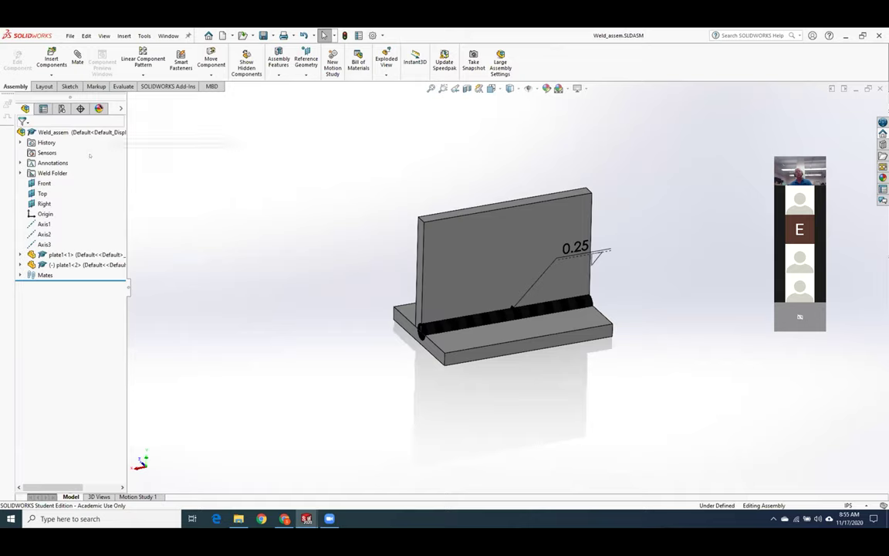
- Create an exploded view that moves the upright plate about 2.7 in straight up along Y from the base plate
click(124, 35)
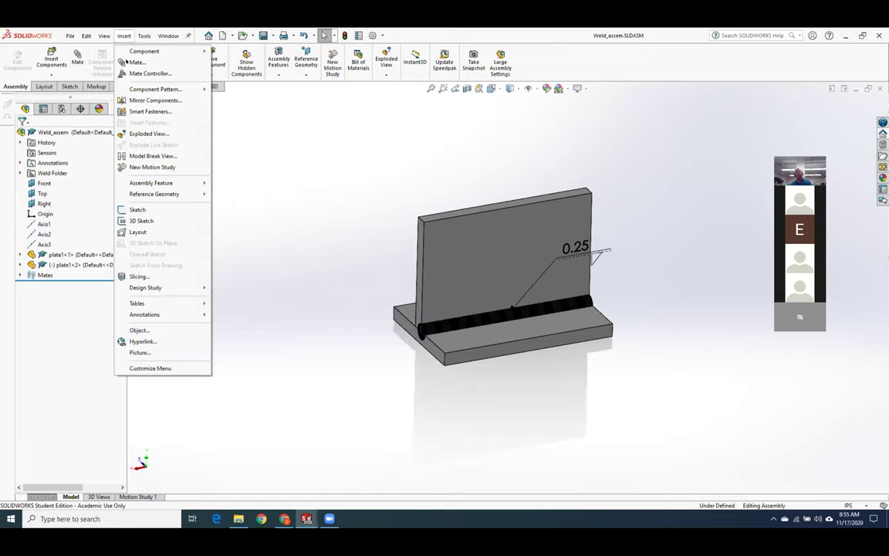
click(149, 134)
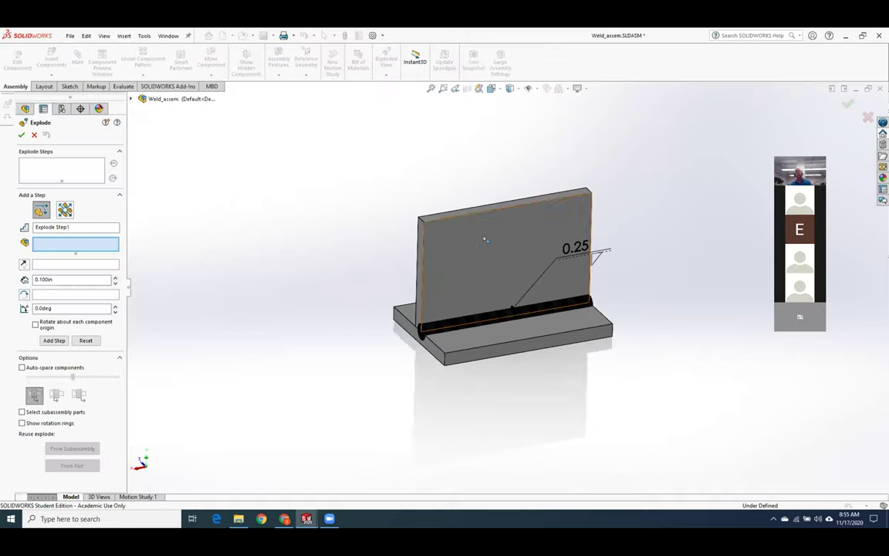
click(500, 208)
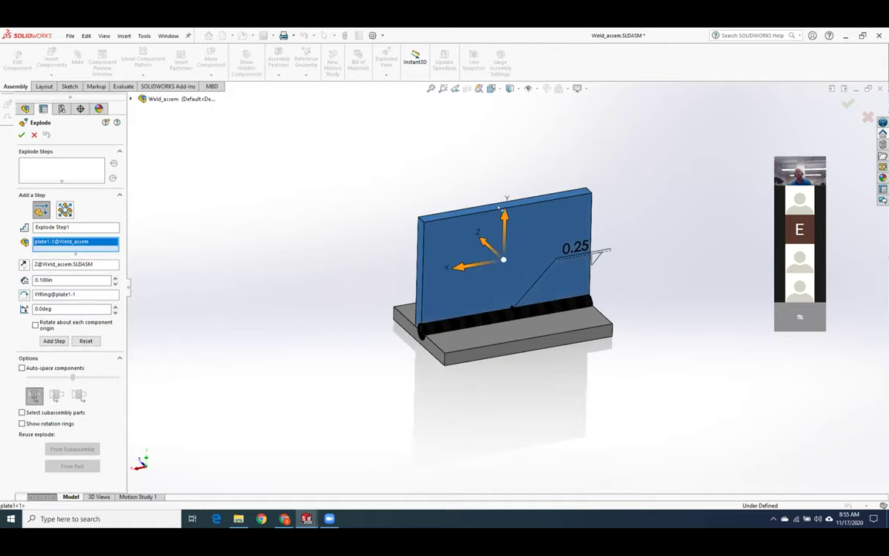
drag(506, 230, 506, 119)
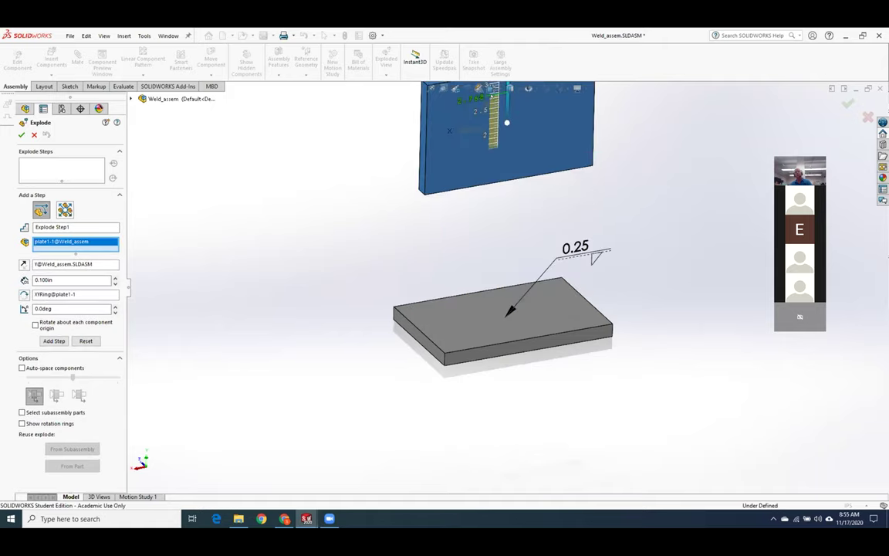
click(21, 134)
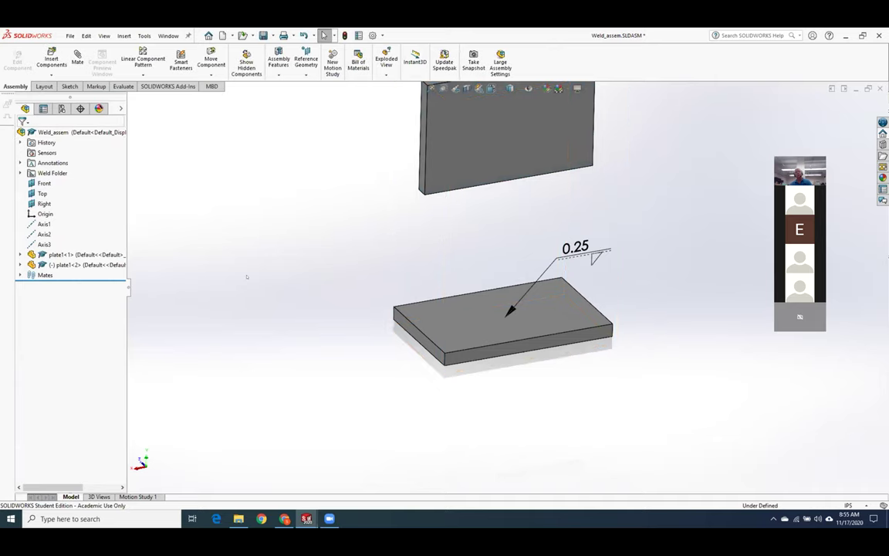
- Start an explode line sketch and, without using Route Line, draw a diagonal between opposite corners of the upright plate's bottom face
click(123, 36)
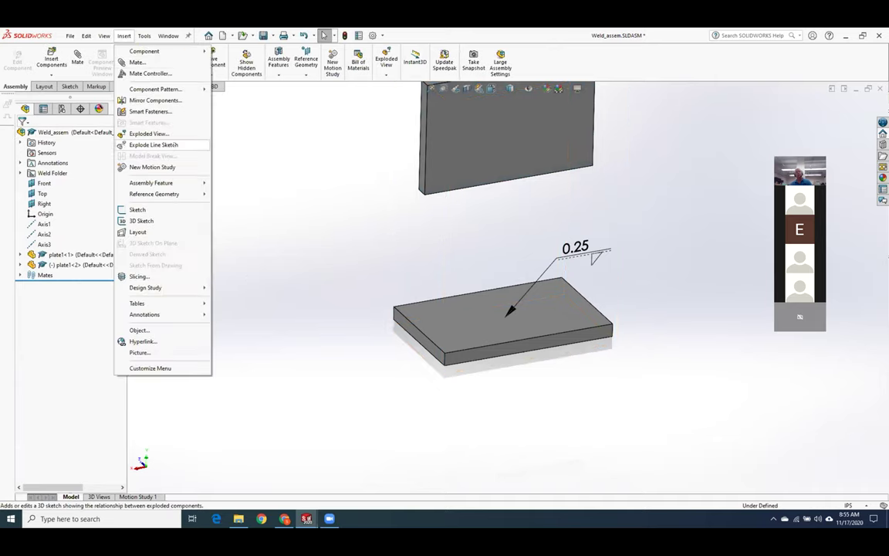
click(154, 144)
middle_drag(264, 210, 290, 141)
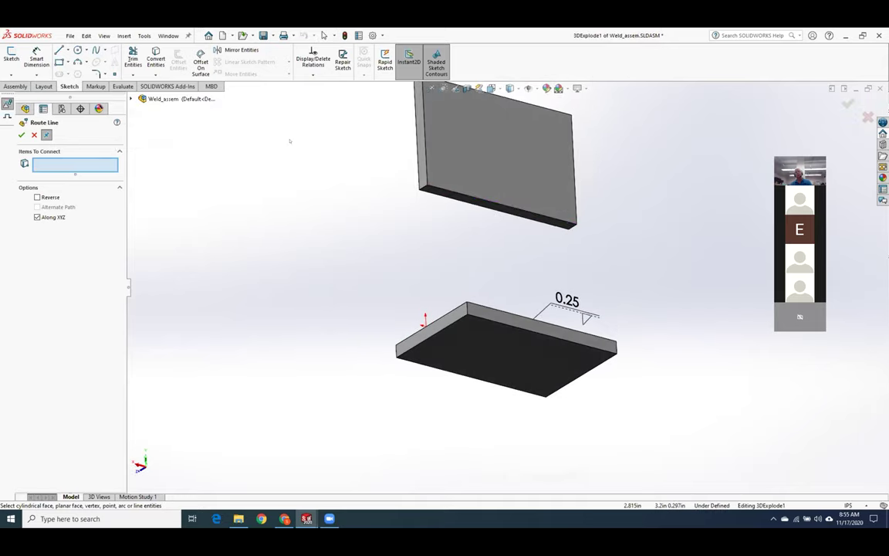
scroll(526, 211, down, 3)
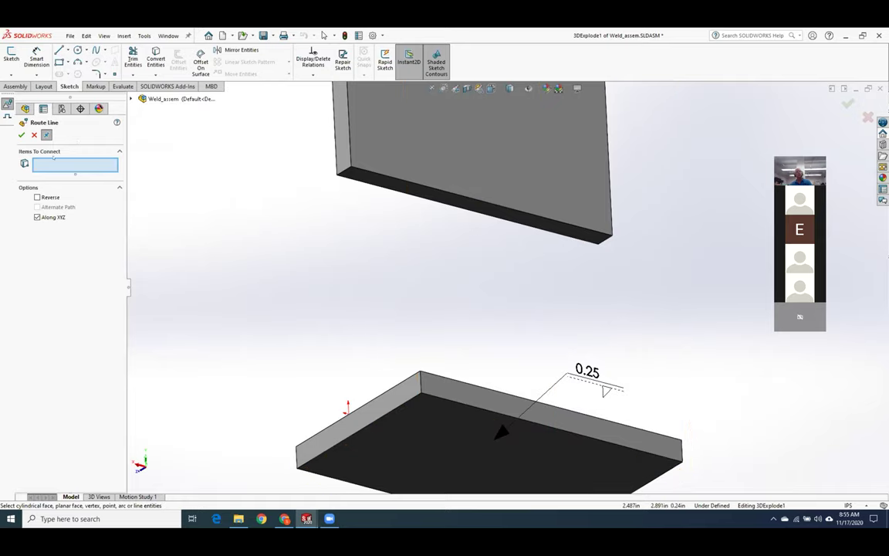
click(33, 135)
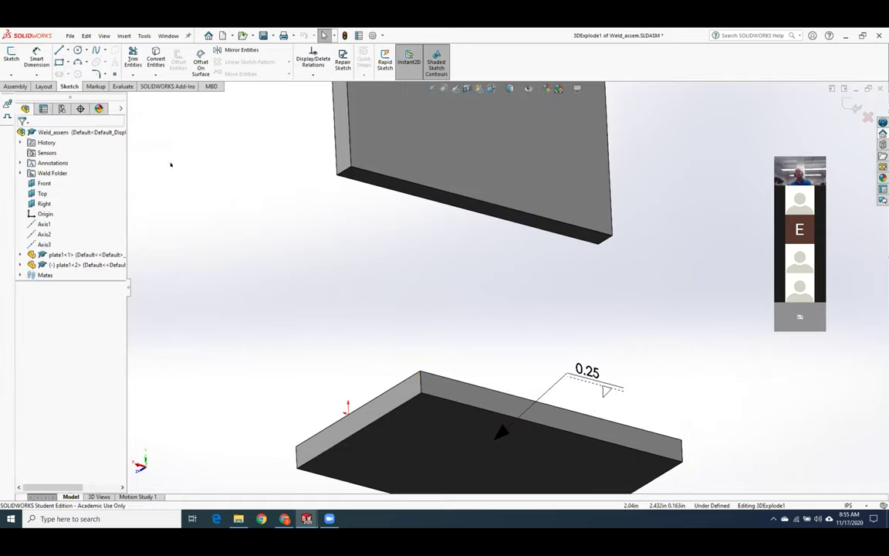
click(58, 50)
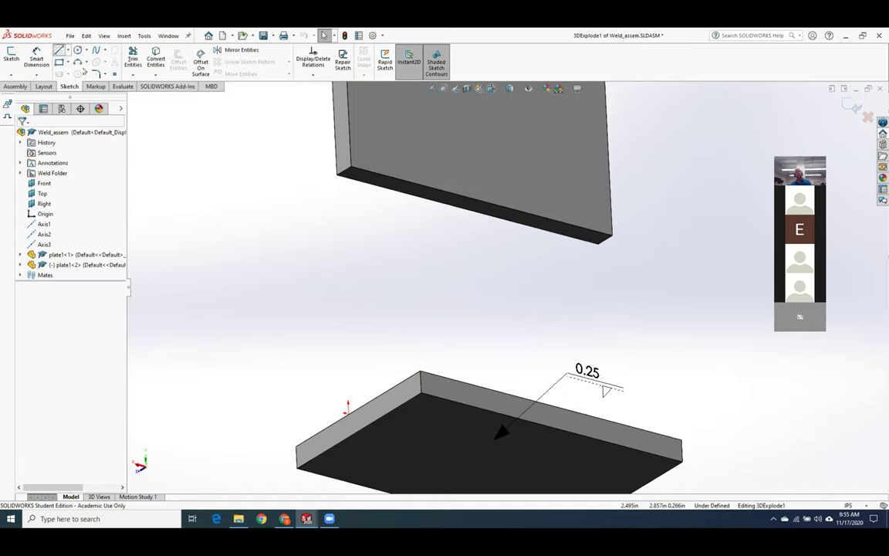
click(349, 166)
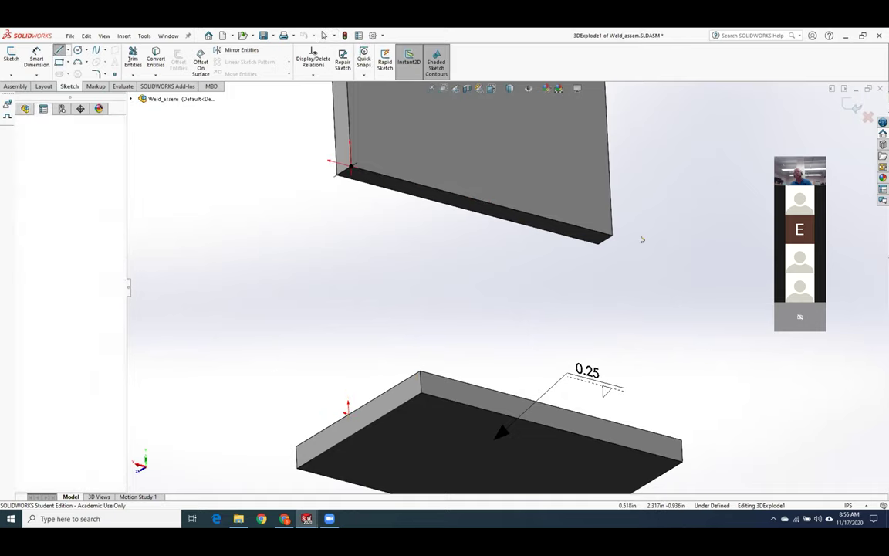
click(601, 241)
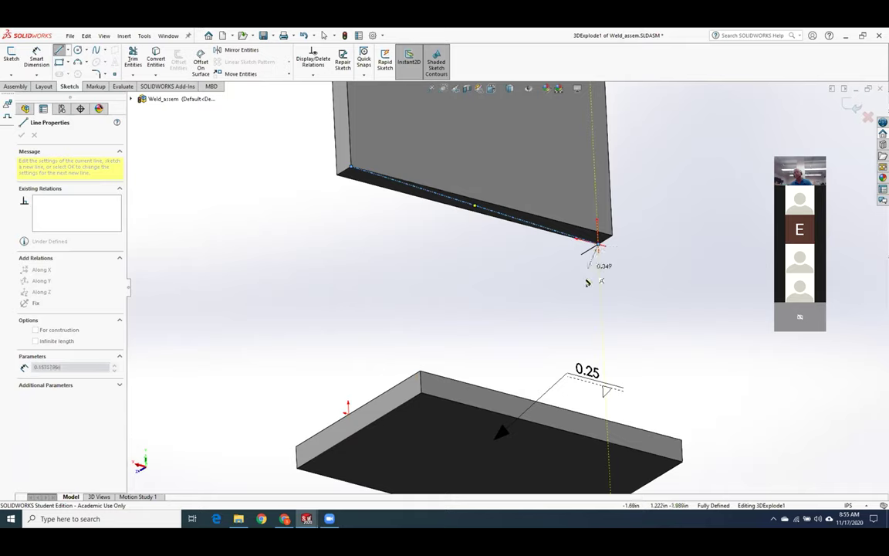
key(Escape)
key(Escape)
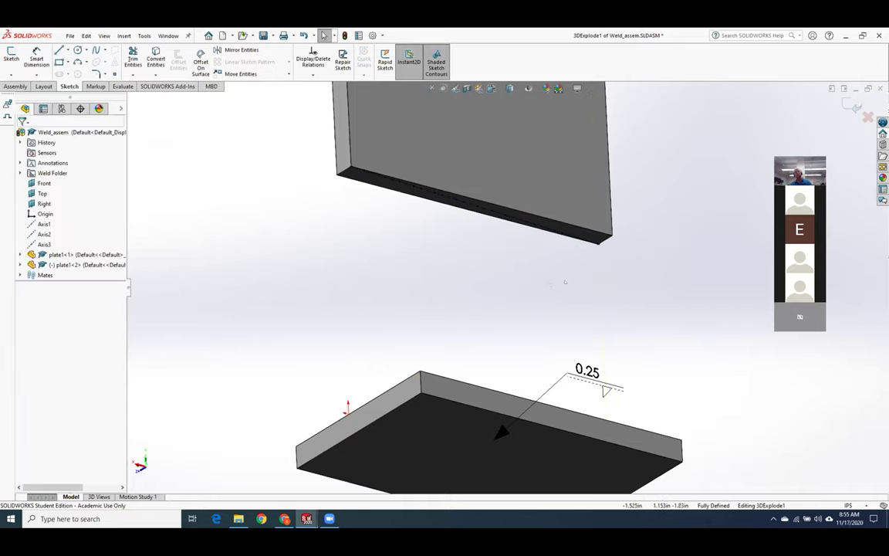
- Draw a vertical explode line about 1.7 in long down along Y from the diagonal's midpoint toward the base plate
middle_drag(521, 253, 515, 153)
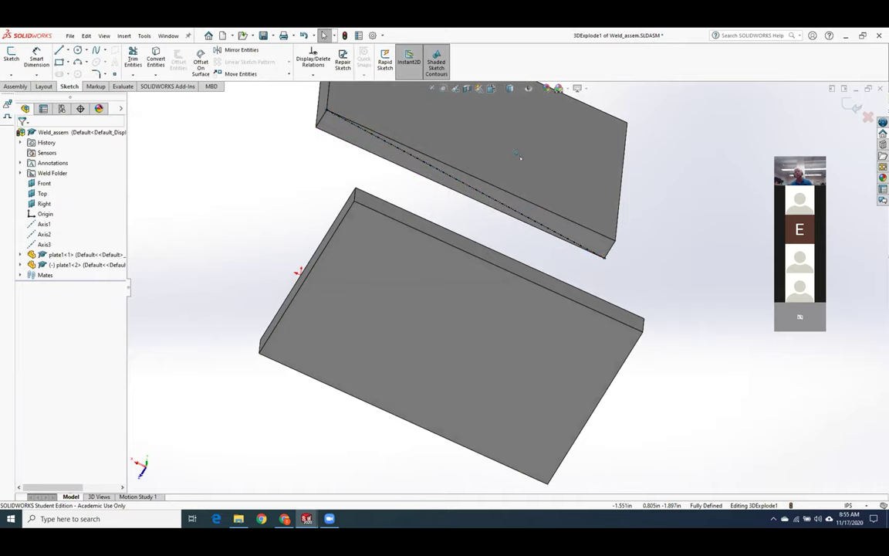
click(59, 49)
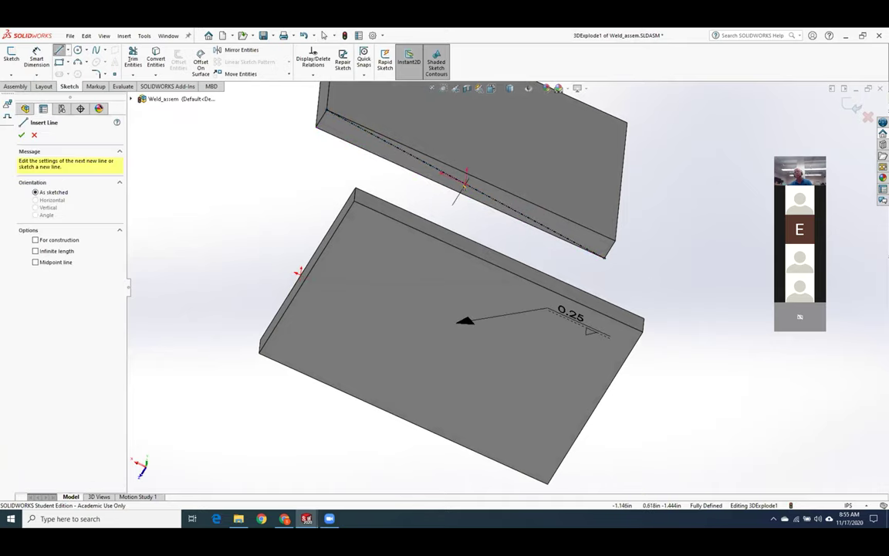
click(464, 184)
middle_drag(478, 230, 462, 400)
key(f)
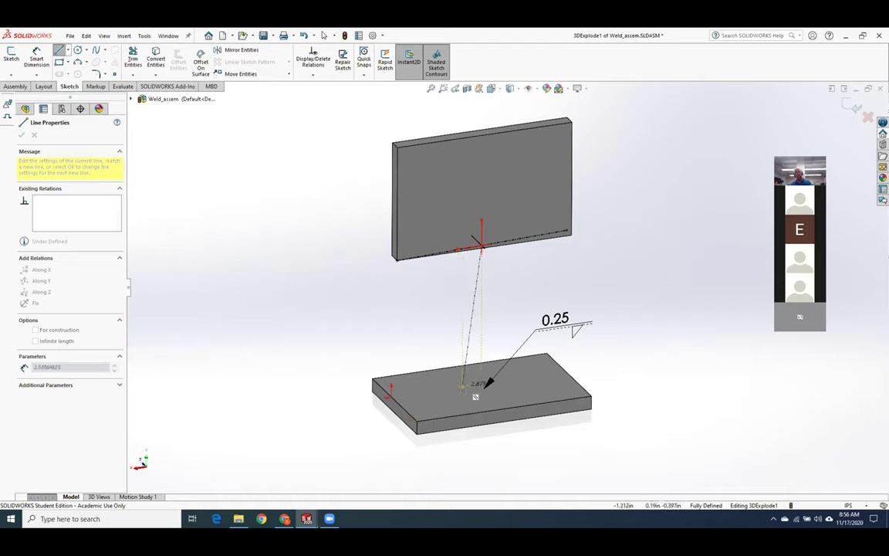
click(483, 333)
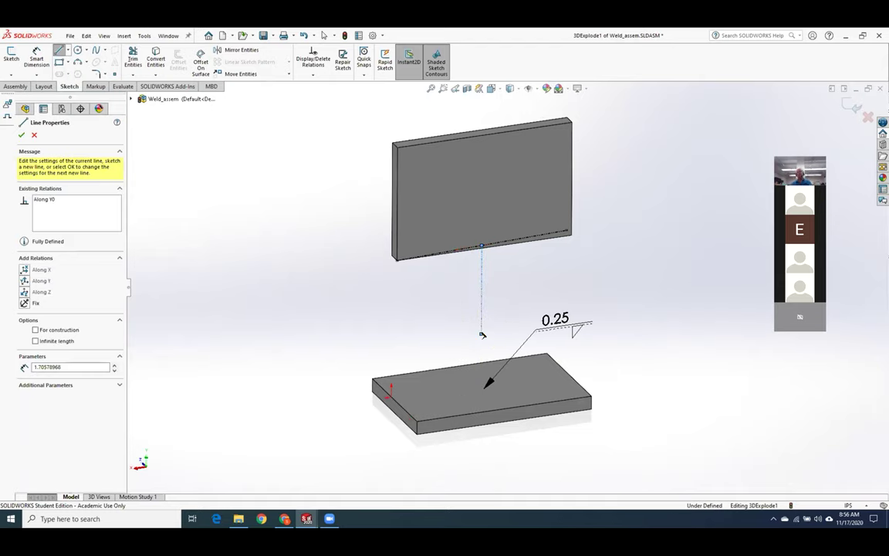
key(Escape)
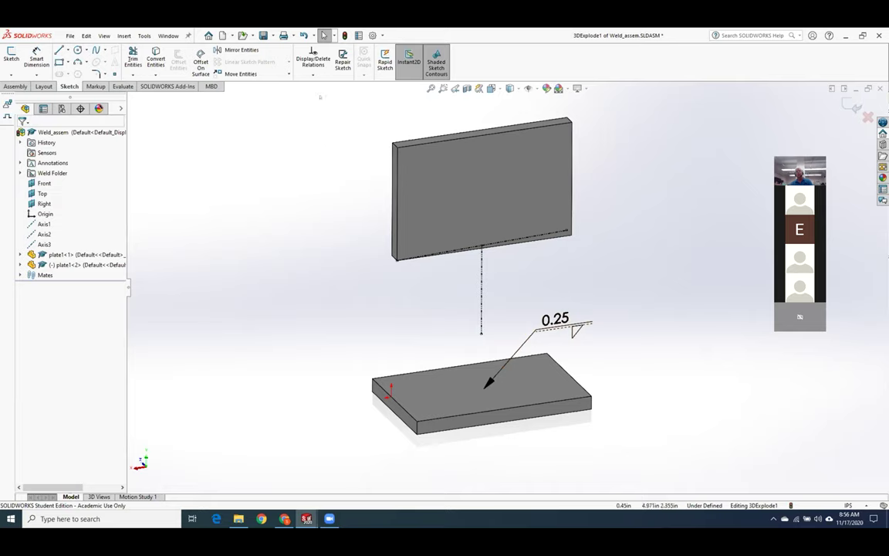
- Add an On Plane relation between the explode line's lower endpoint and the base plate's top face
click(312, 75)
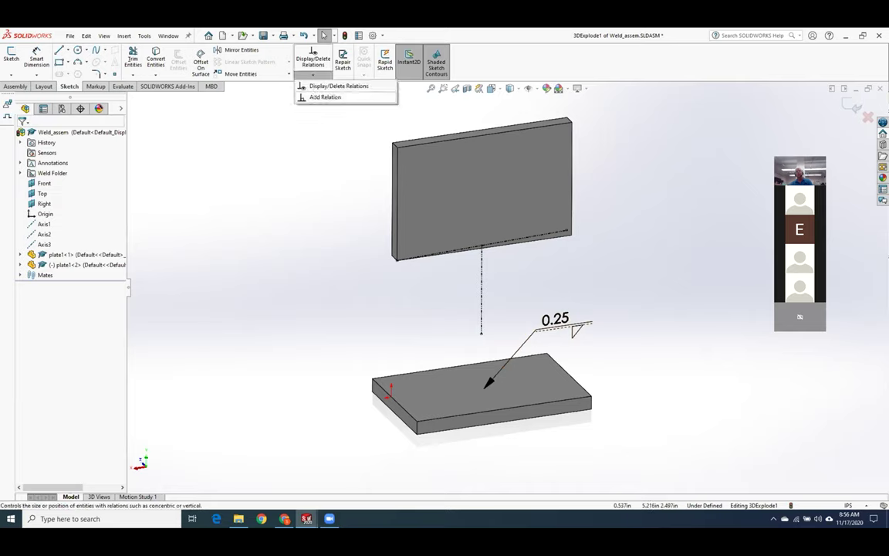
click(325, 96)
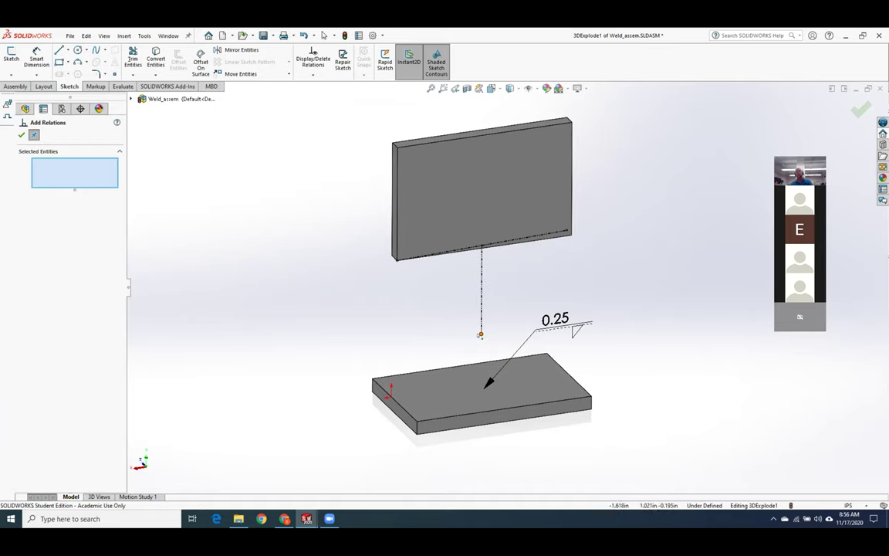
click(480, 335)
click(433, 379)
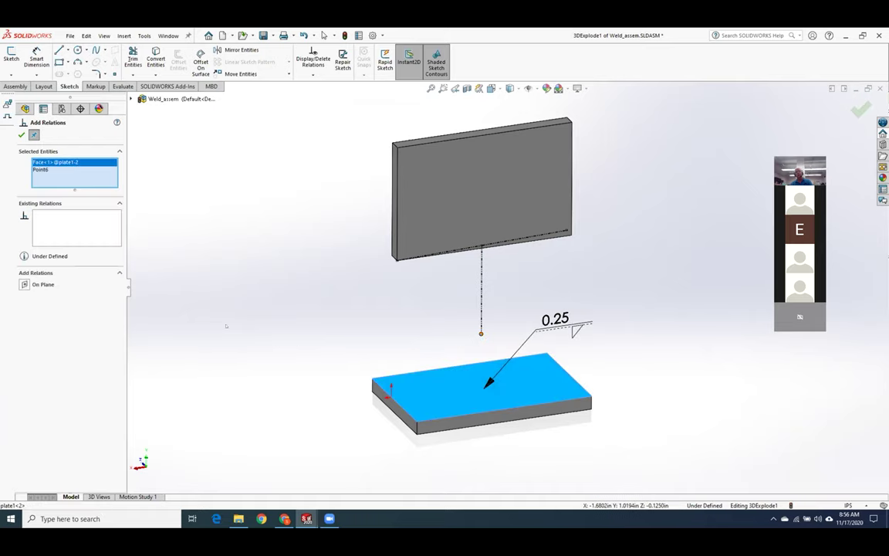
click(42, 284)
mouse_move(261, 423)
middle_down()
mouse_move(250, 340)
mouse_move(250, 424)
mouse_move(248, 415)
middle_up()
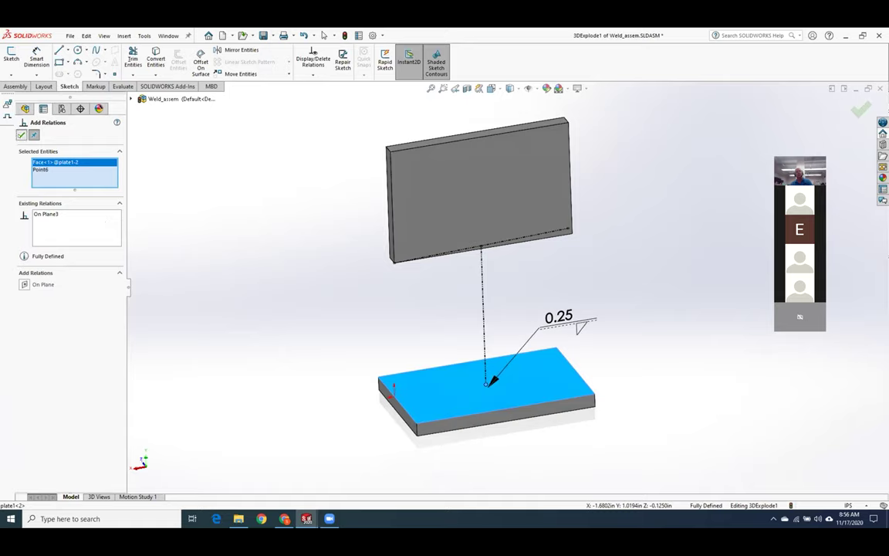
key(Escape)
- Delete the diagonal sketch line on the upright plate's bottom face
middle_drag(321, 335, 328, 149)
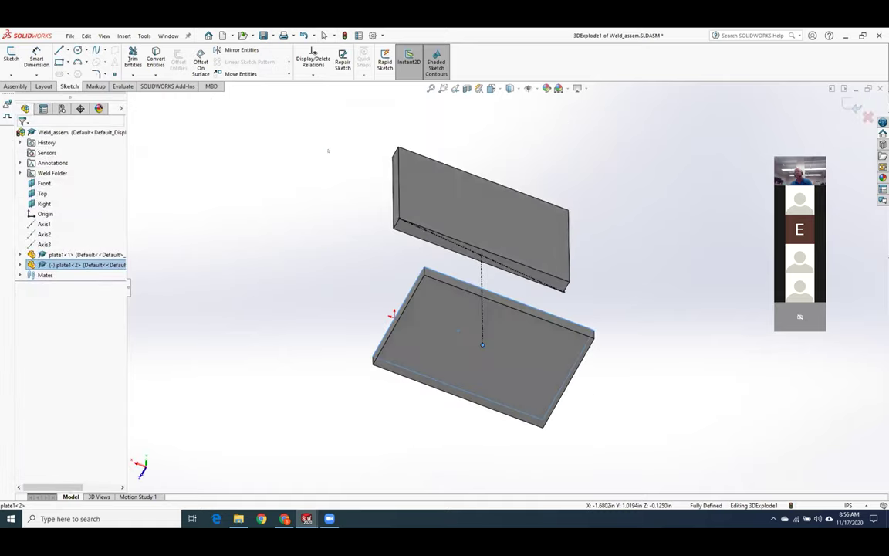
right_click(462, 247)
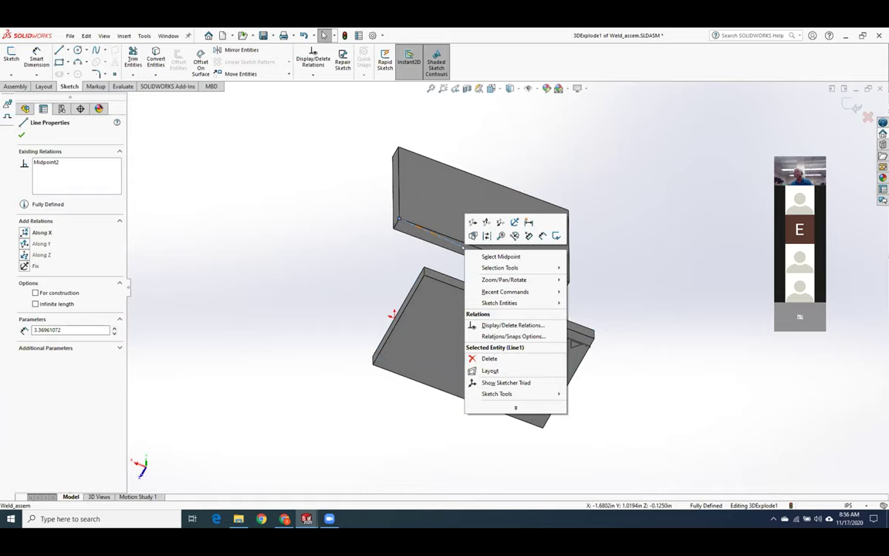
click(491, 359)
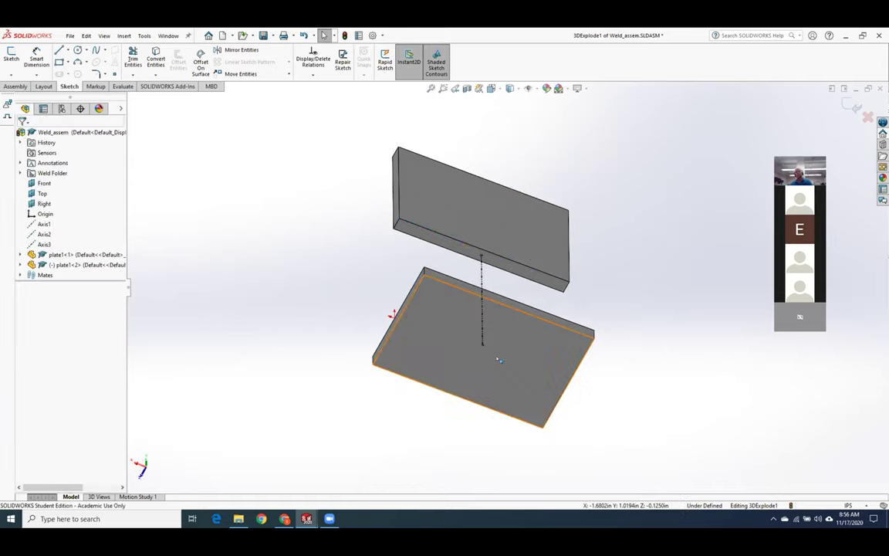
- Add an On Plane relation between the explode line's upper endpoint and the upright plate's bottom face
scroll(544, 274, down, 3)
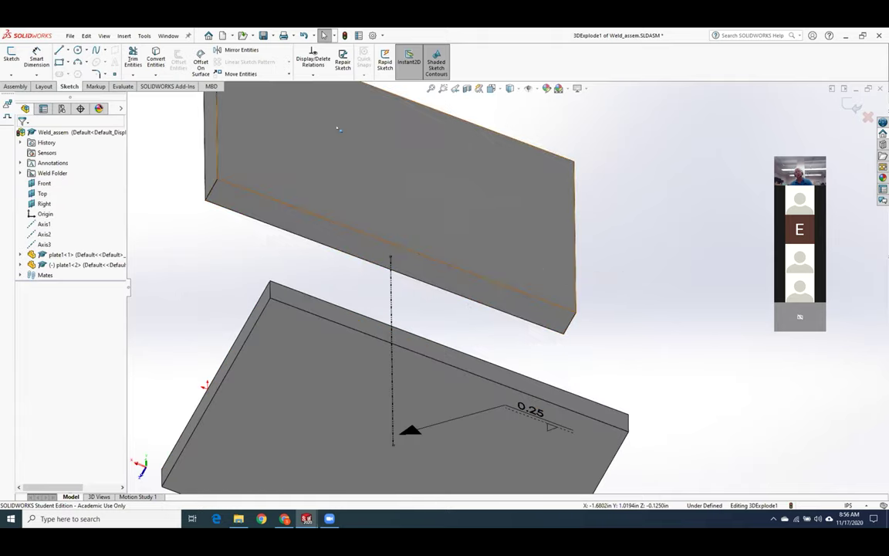
click(315, 75)
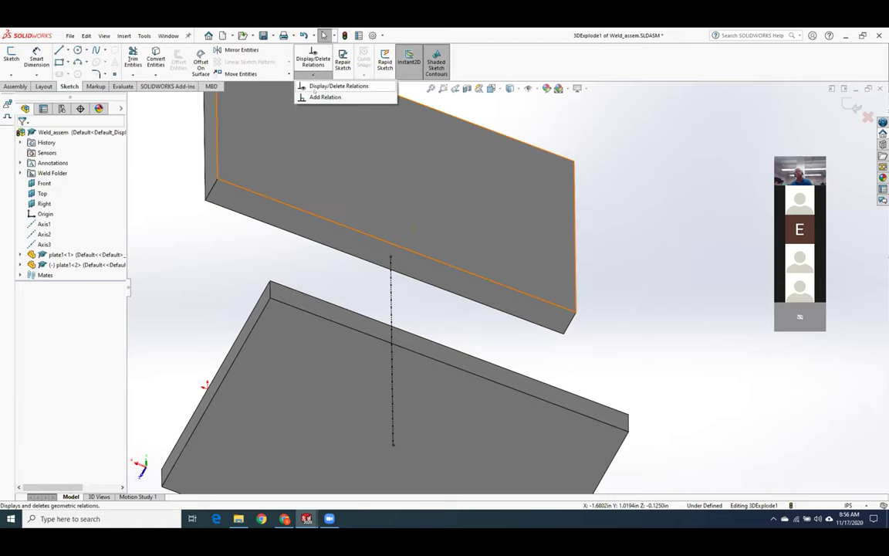
click(319, 98)
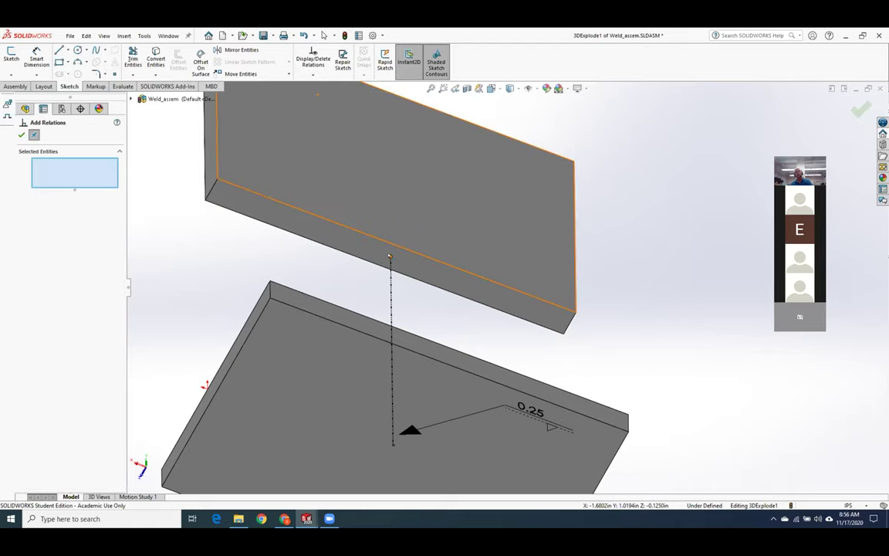
click(390, 256)
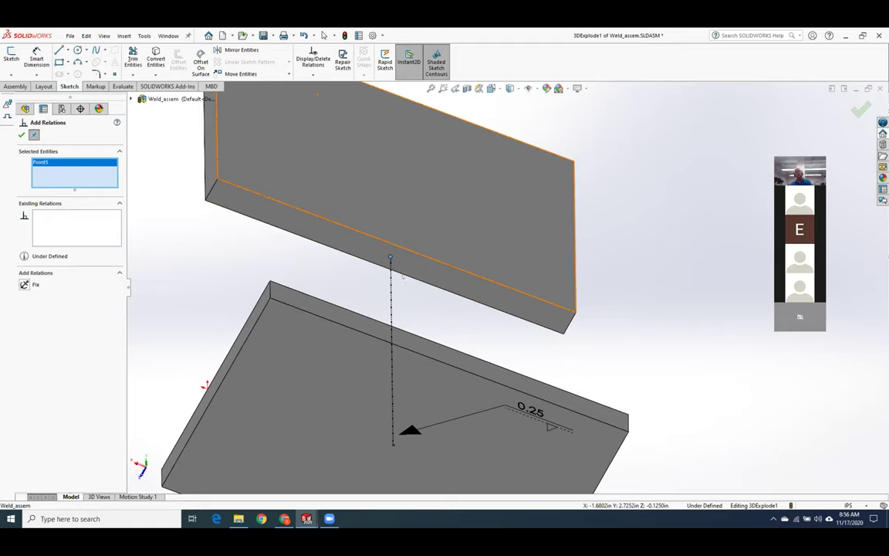
click(345, 241)
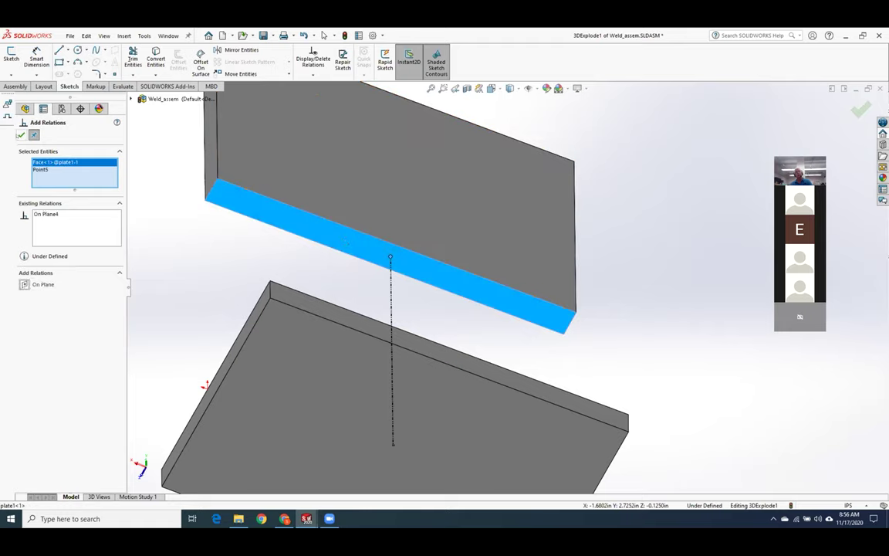
click(324, 36)
- Finish the explode line relations, then rebuild and save the weld assembly
key(f)
middle_drag(211, 228, 282, 401)
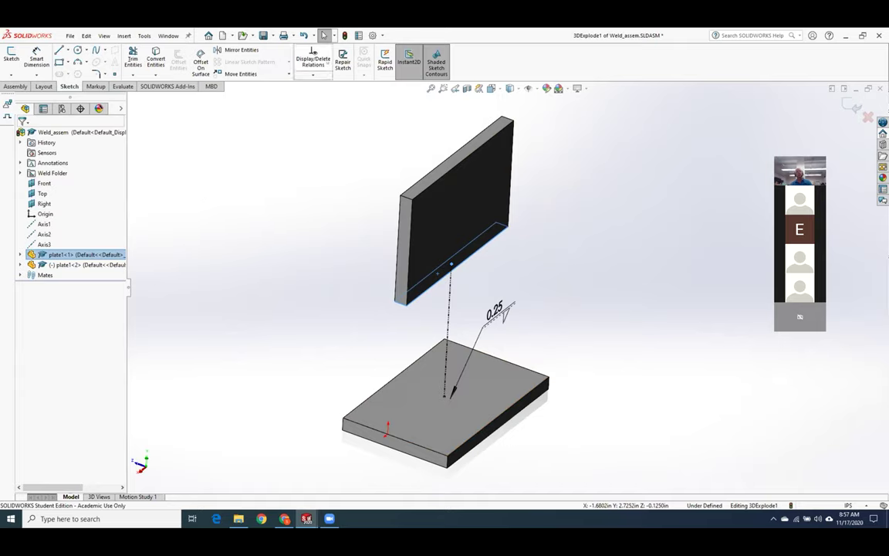
click(263, 35)
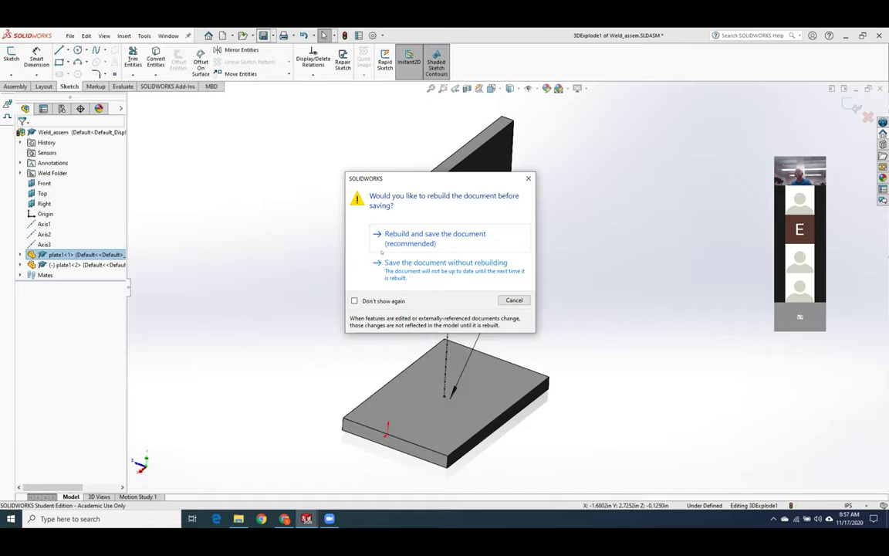
click(411, 236)
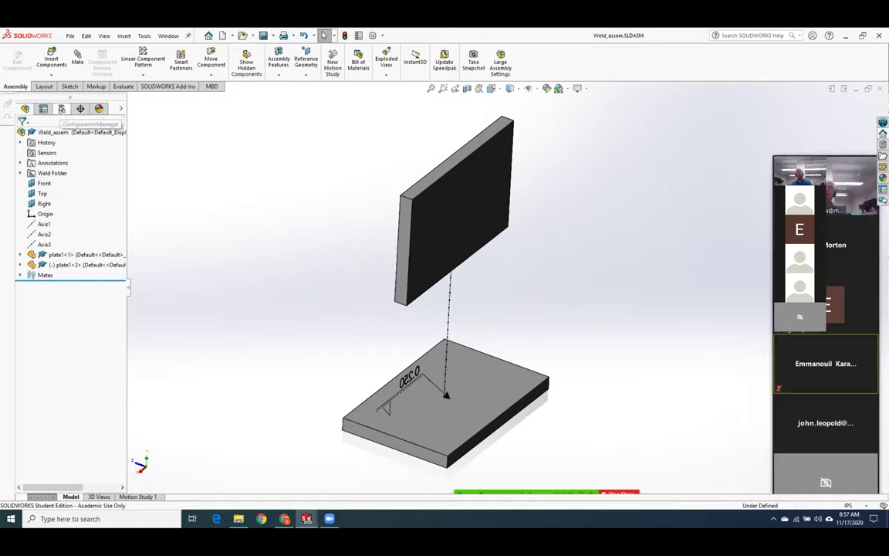
- Collapse Exploded View1 of the assembly's Default configuration
click(61, 108)
right_click(81, 150)
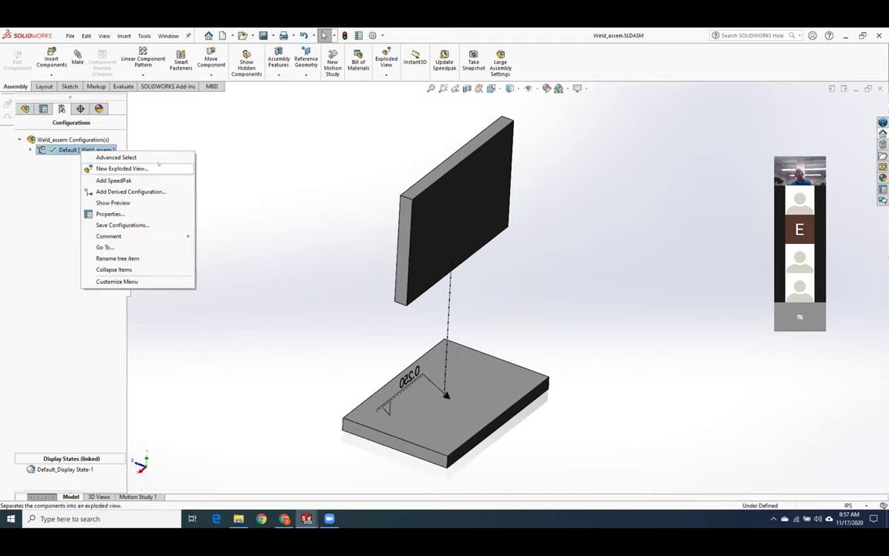
click(66, 139)
right_click(66, 140)
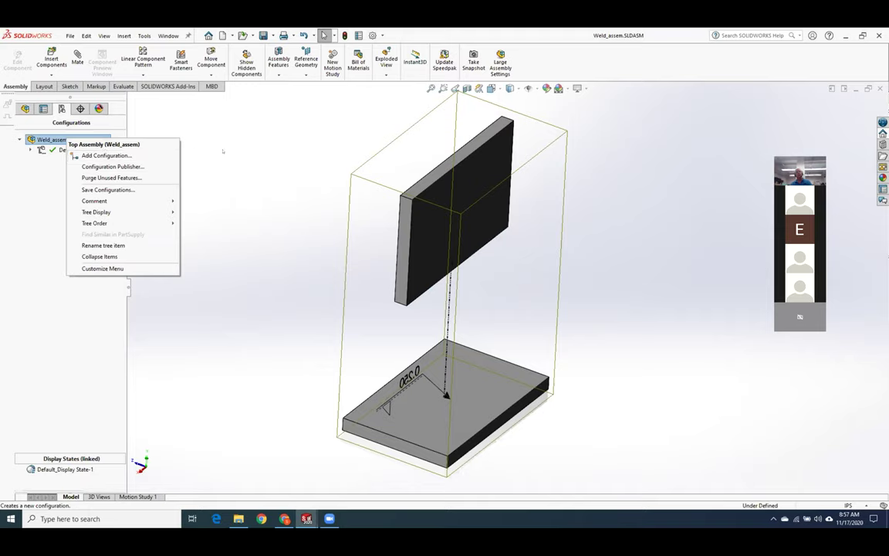
click(113, 151)
right_click(112, 151)
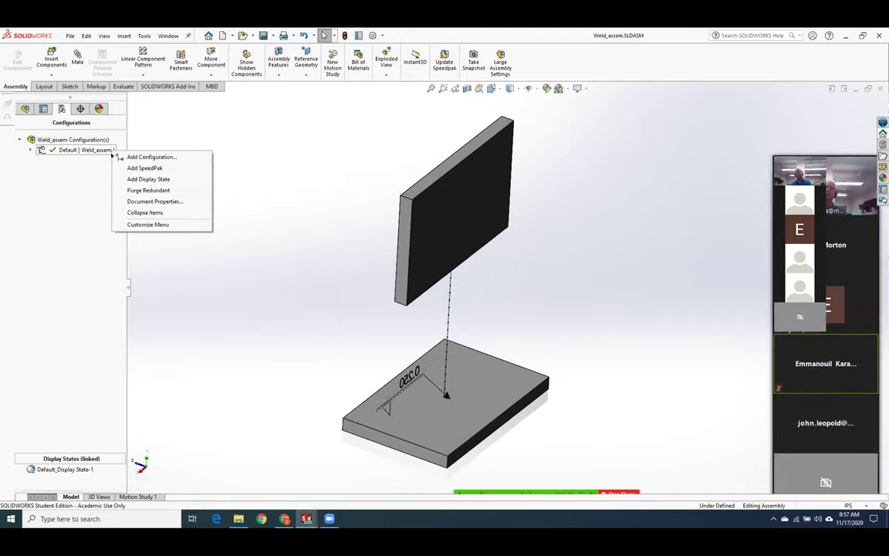
click(99, 173)
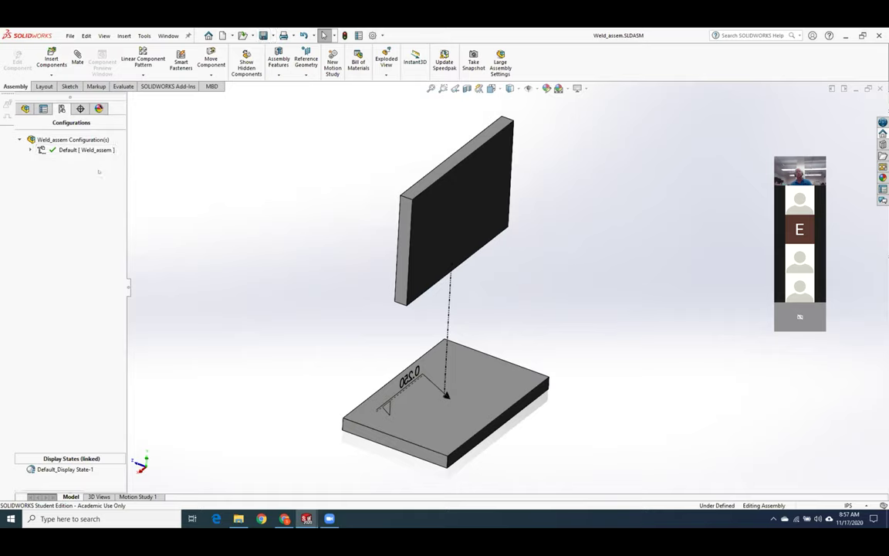
click(30, 150)
right_click(77, 160)
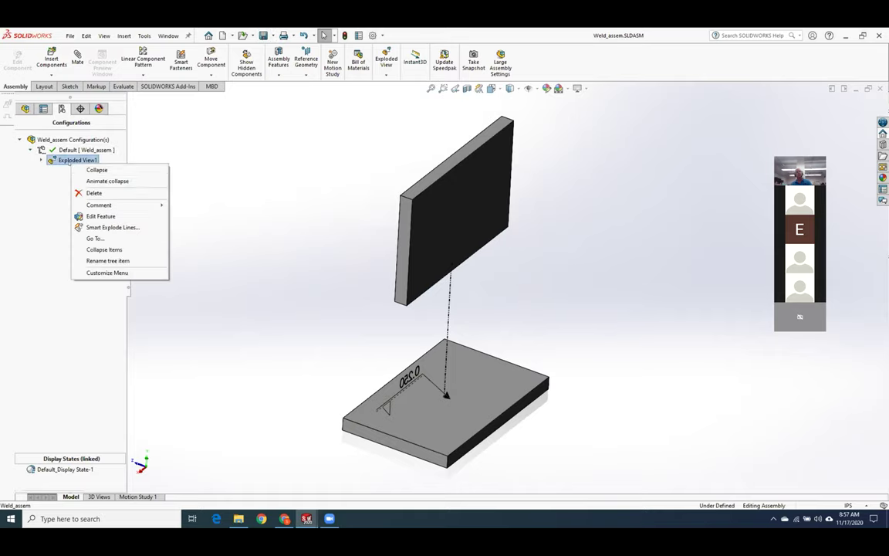
click(109, 169)
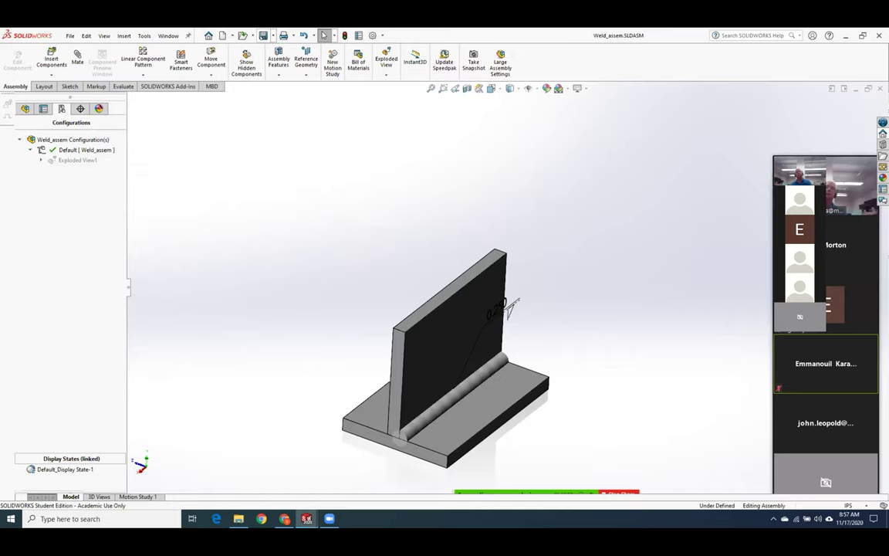
- Switch to the Weld_assem drawing and check its Sheet2
mouse_move(306, 519)
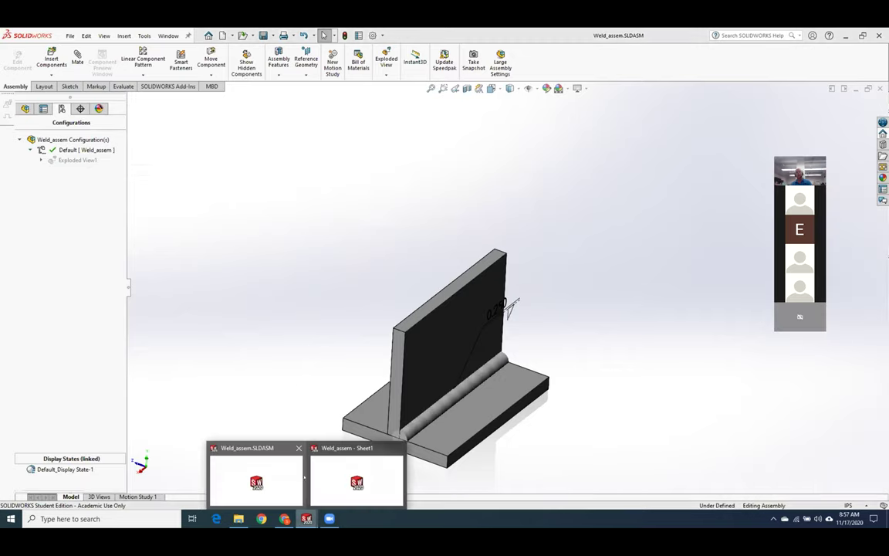
click(334, 483)
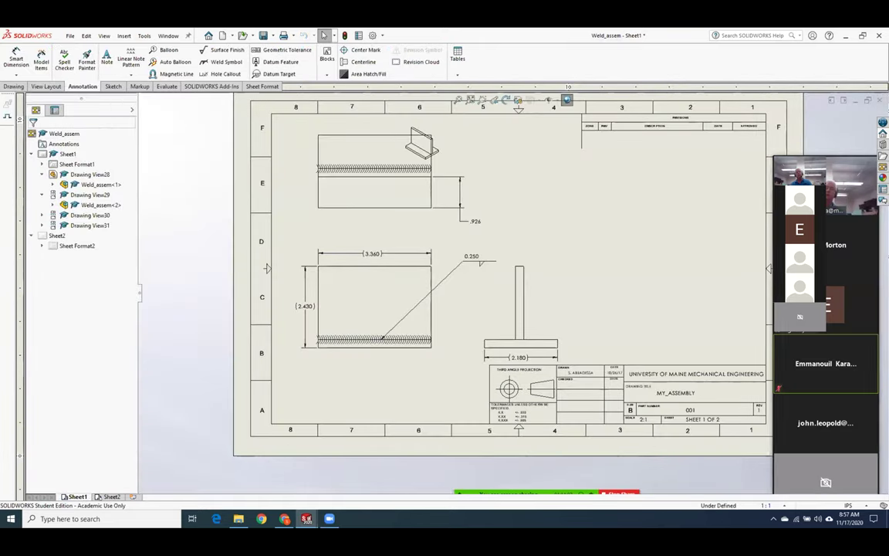
key(ctrl+Page_Down)
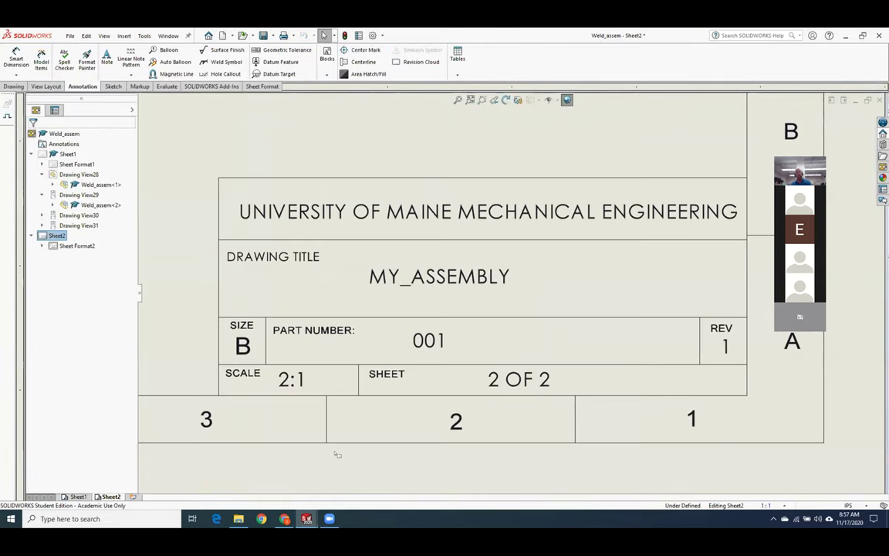
right_click(306, 519)
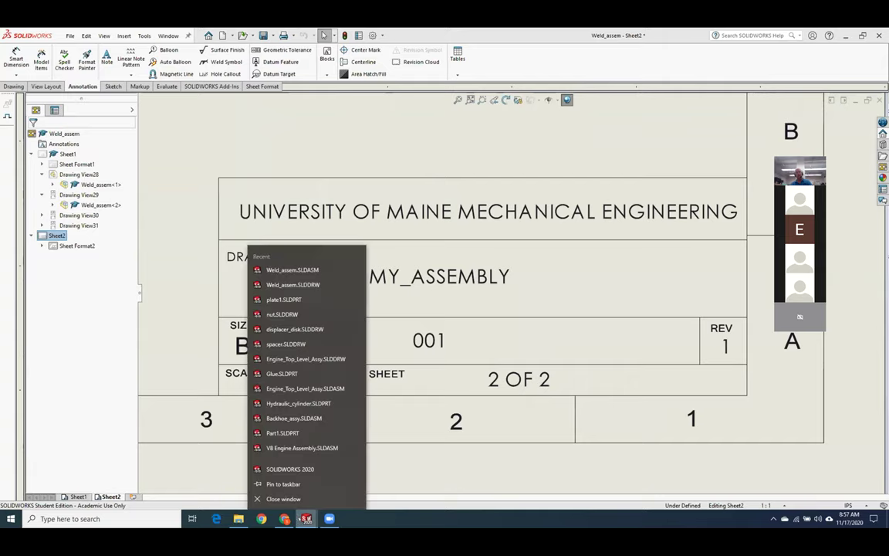
click(378, 520)
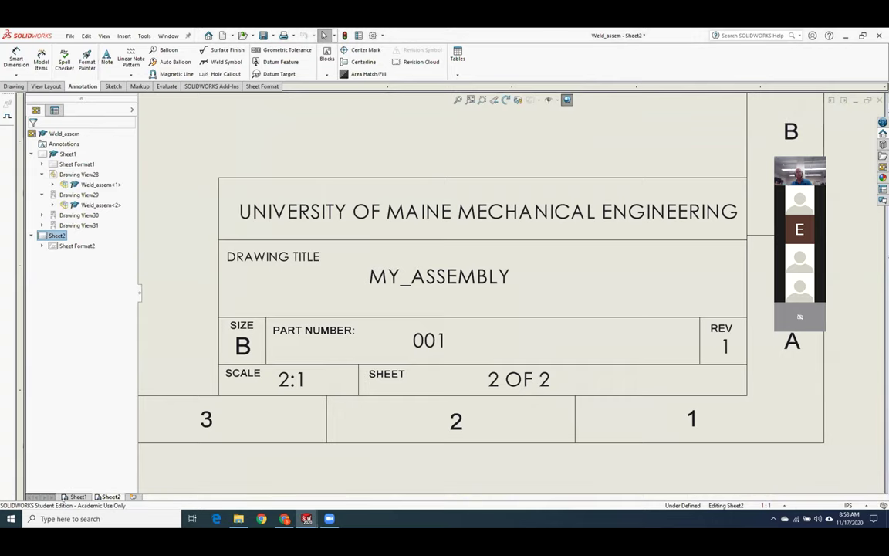
- Return to Sheet1 and open the weld assembly from the Weld_assem component under Drawing View28
click(67, 153)
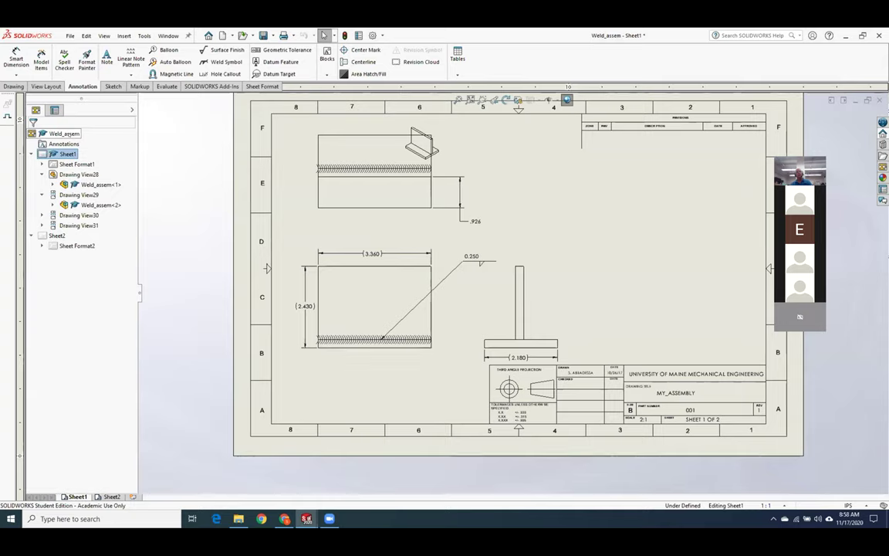
right_click(64, 134)
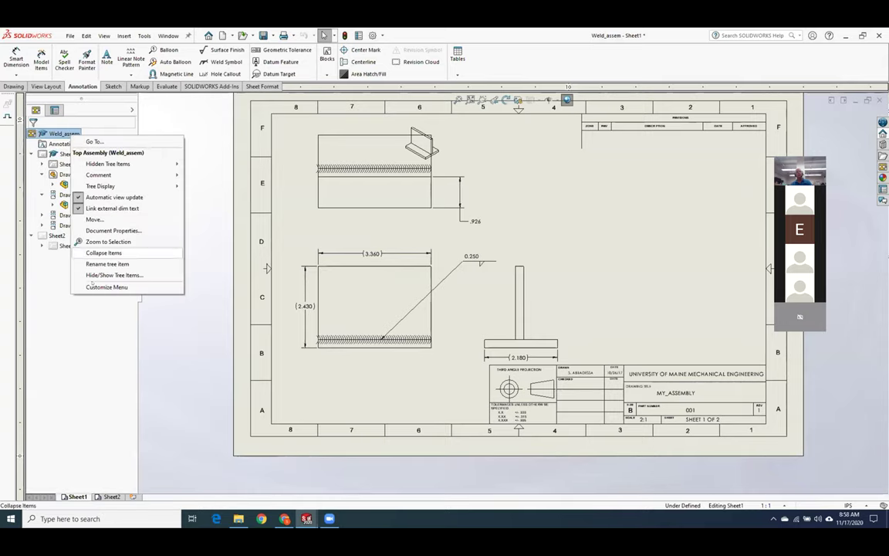
click(216, 297)
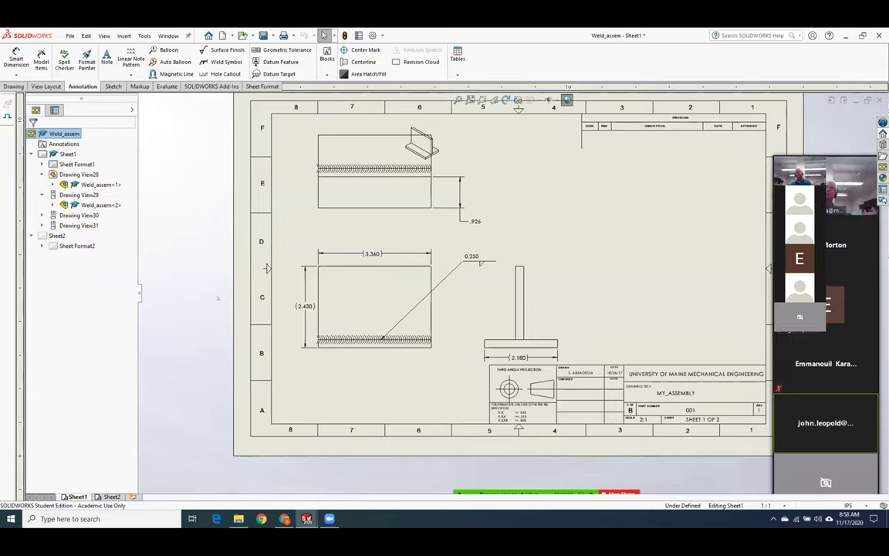
right_click(112, 186)
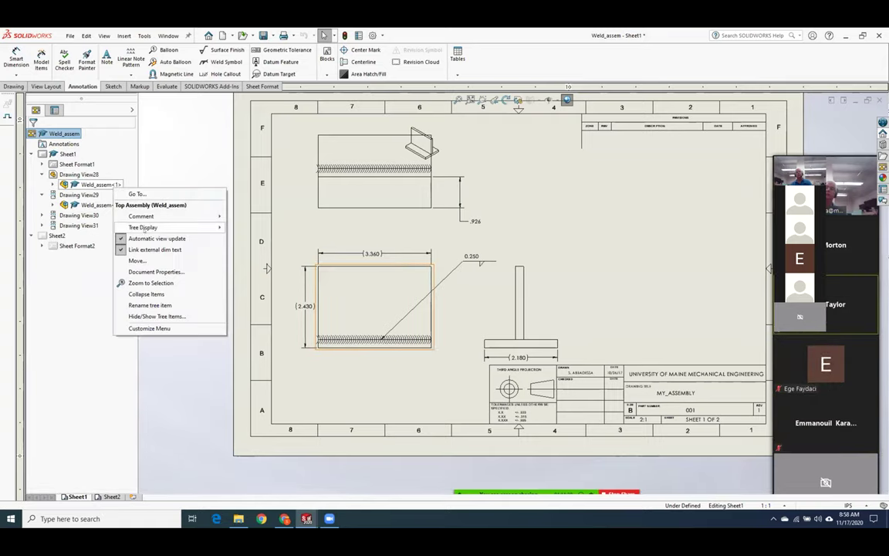
mouse_move(154, 227)
click(84, 295)
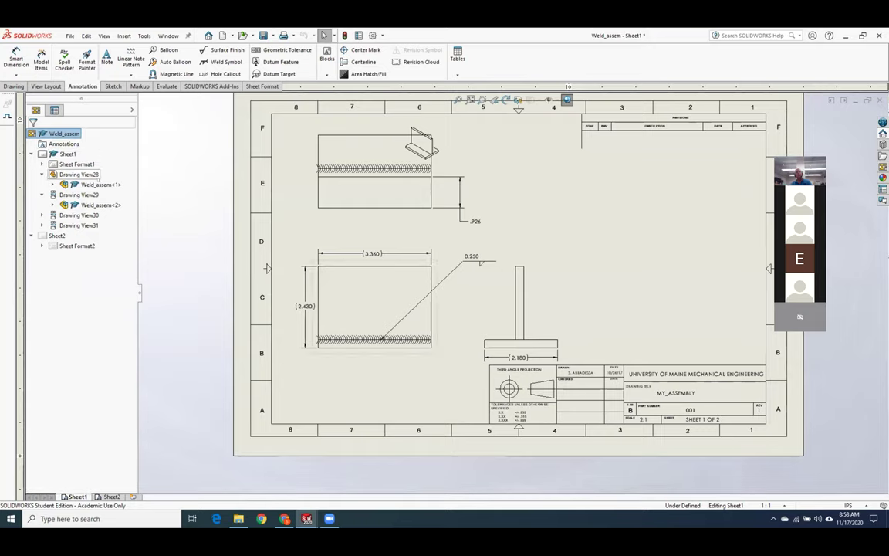
right_click(99, 182)
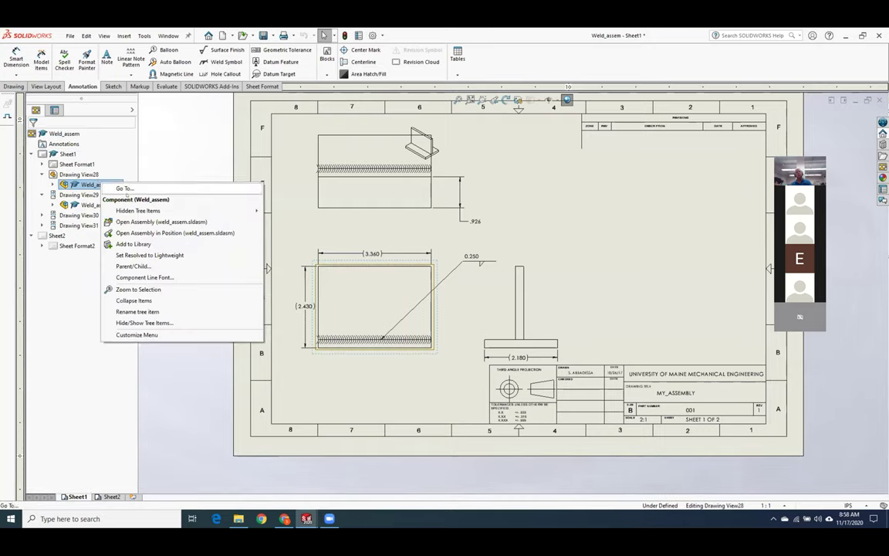
click(143, 222)
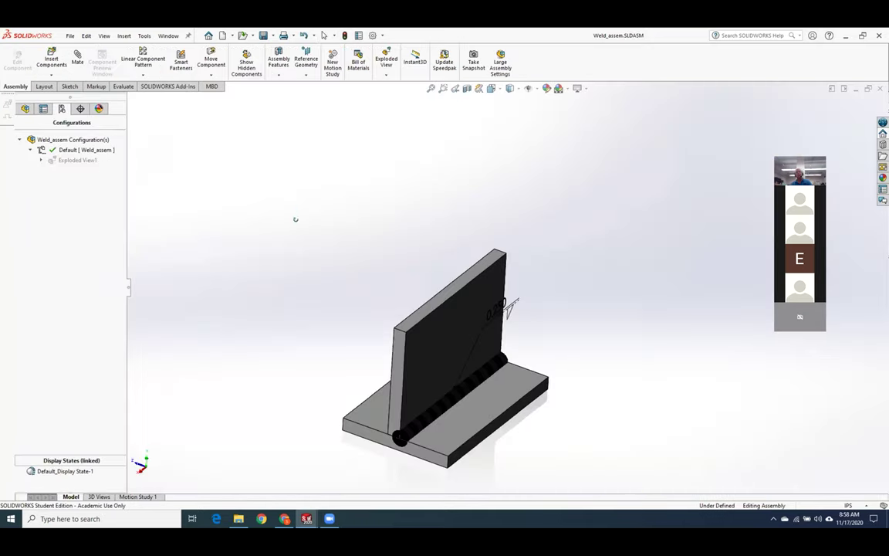
- Orient the assembly to show the upright plate and weld symbol obliquely, and explode it with Exploded View1
middle_drag(294, 219, 285, 197)
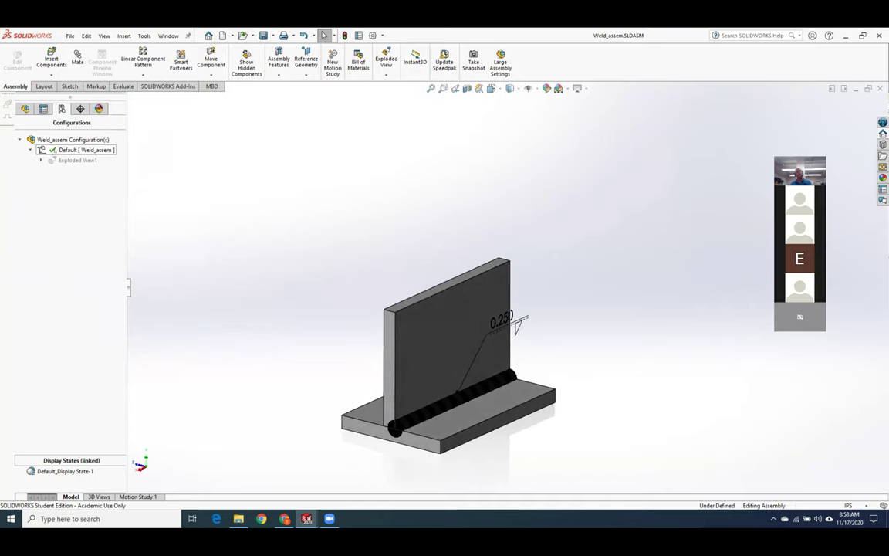
right_click(59, 151)
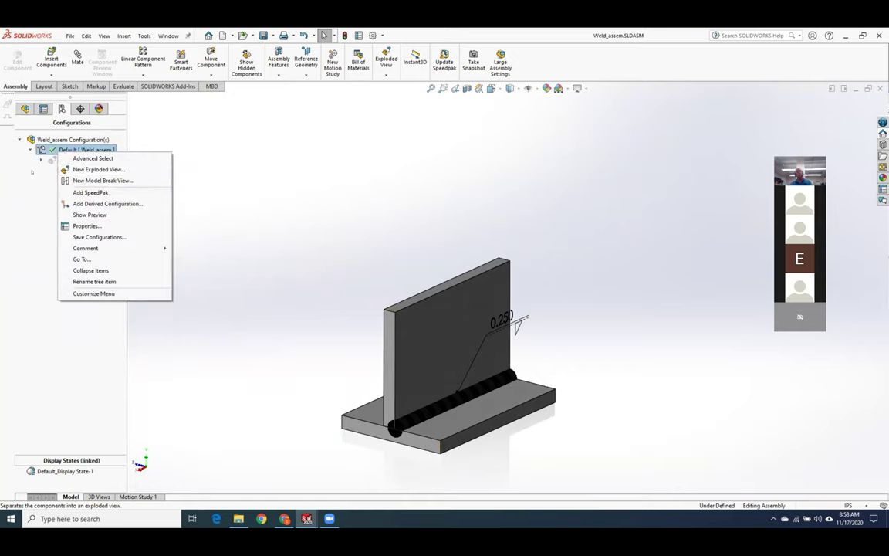
key(Escape)
right_click(84, 161)
click(108, 167)
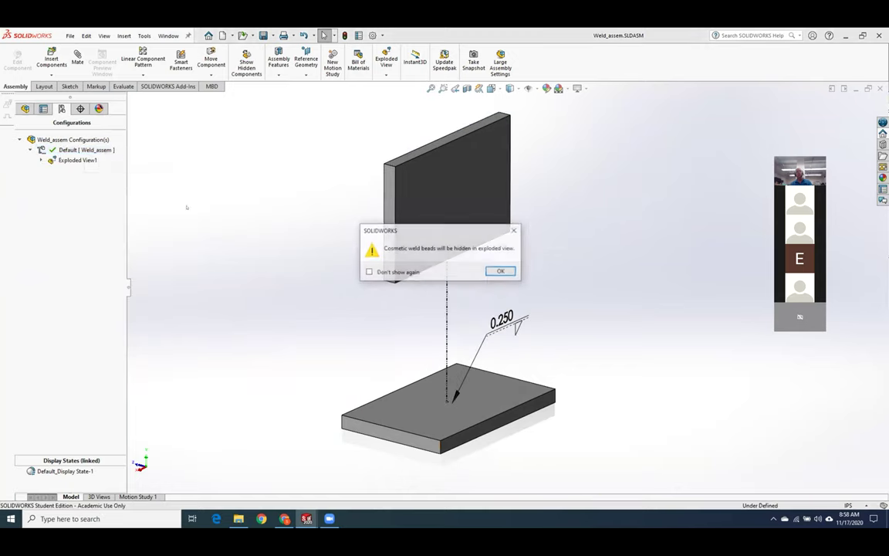
click(501, 271)
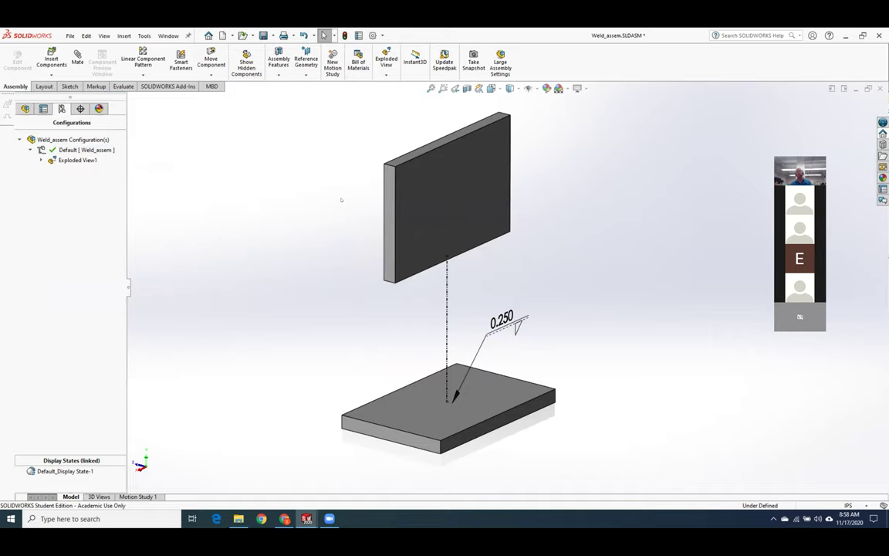
- Save the current orientation of the exploded assembly as a named view called Exploded_View
right_click(230, 207)
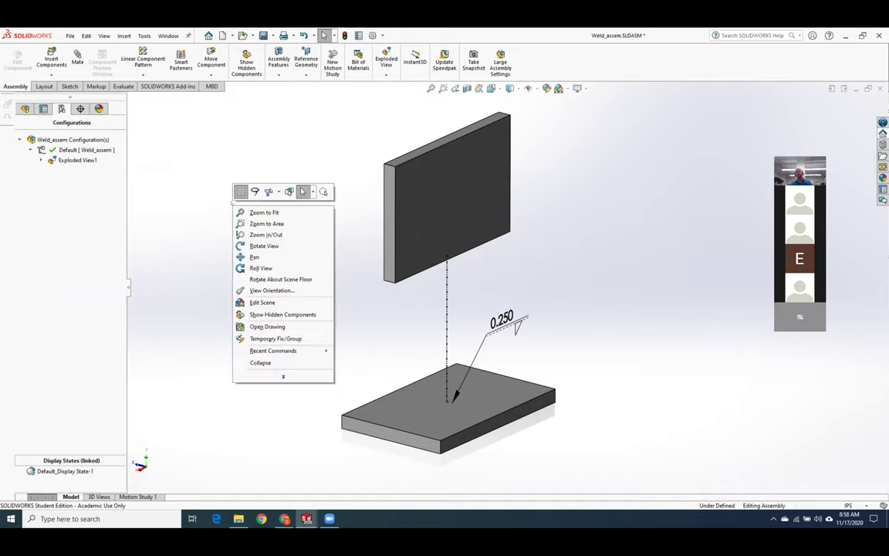
click(272, 290)
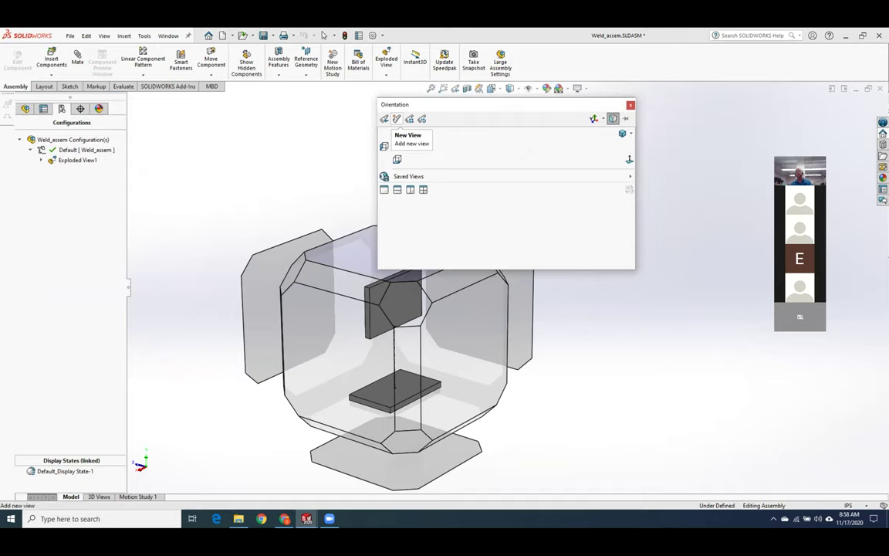
click(384, 118)
text(Explode)
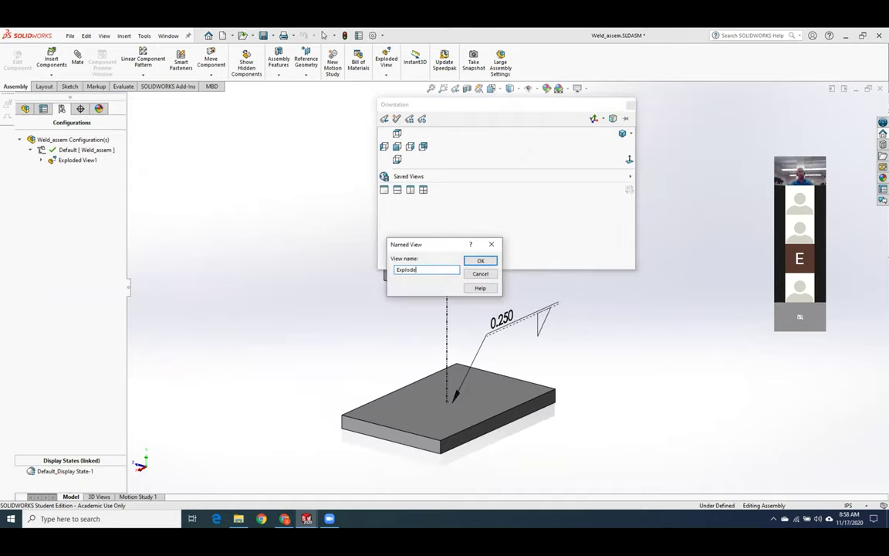
text(d_V)
key(Return)
click(408, 176)
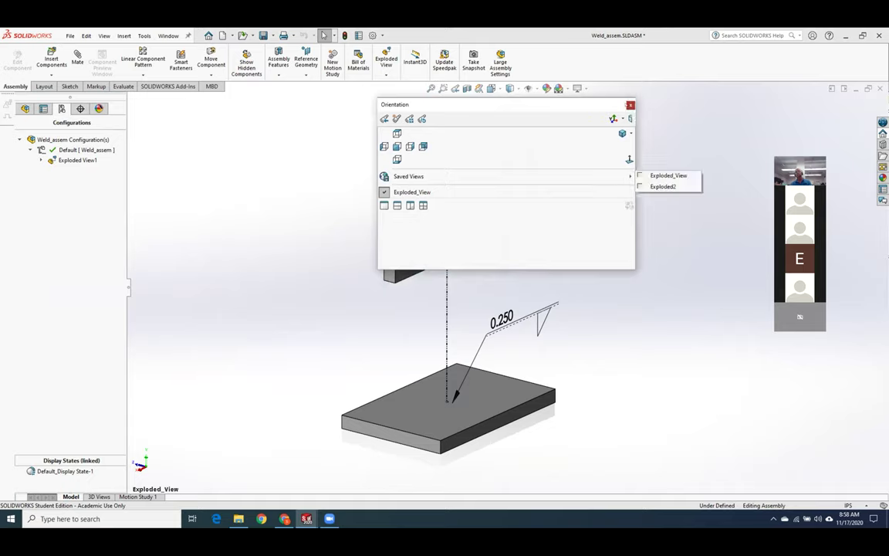
key(Escape)
- Save the assembly and collapse its exploded view
click(263, 36)
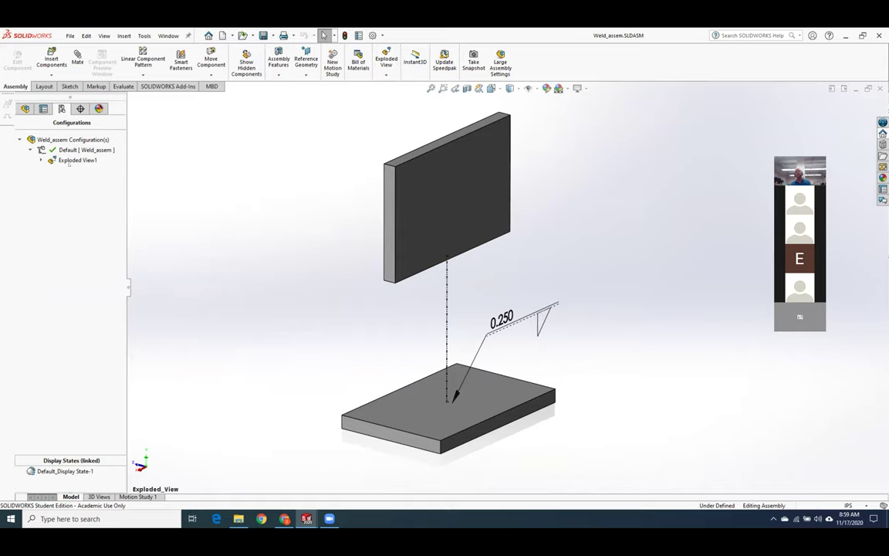
right_click(71, 160)
click(86, 169)
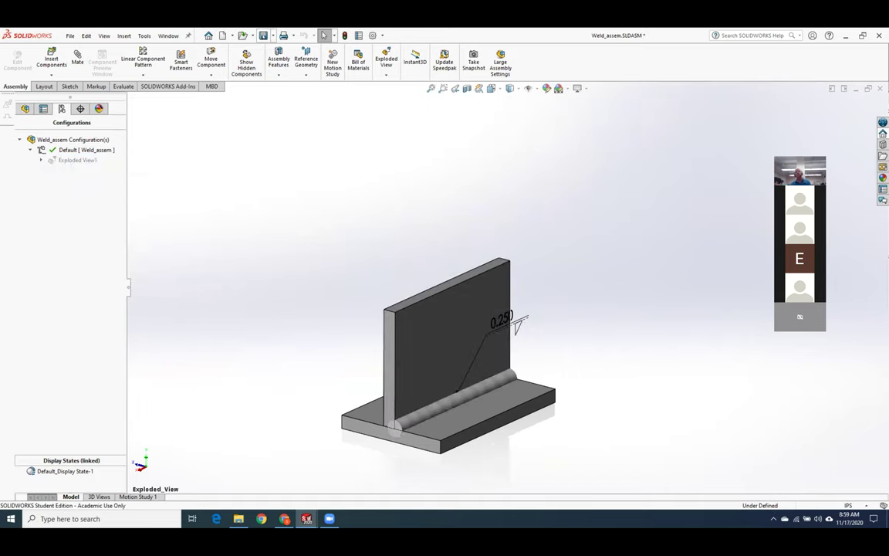
- Switch to the Weld_assem drawing and bring up the whole blank Sheet2
key(ctrl+Tab)
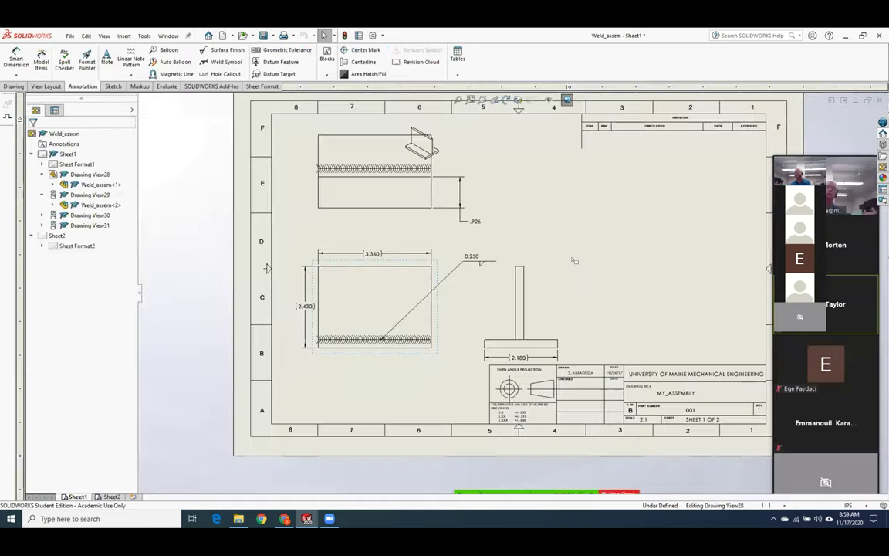
click(112, 497)
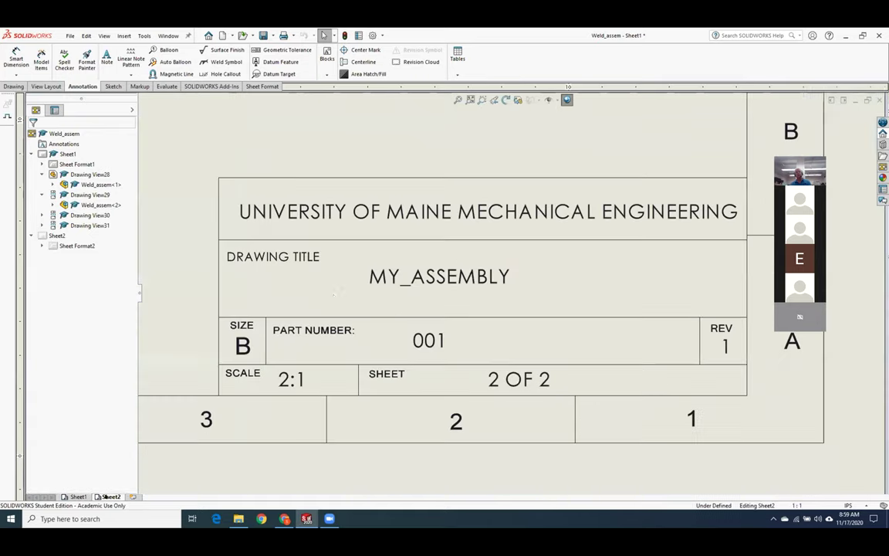
scroll(424, 135, up, 4)
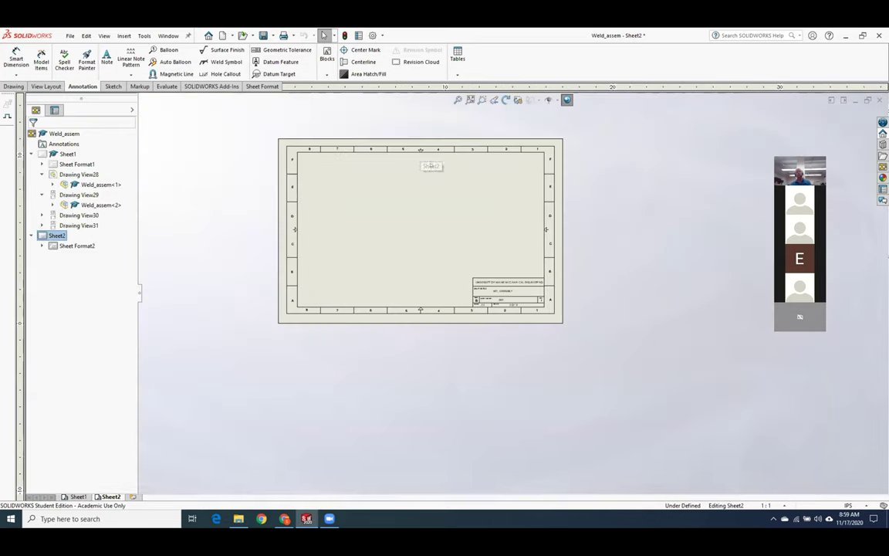
scroll(421, 151, down, 3)
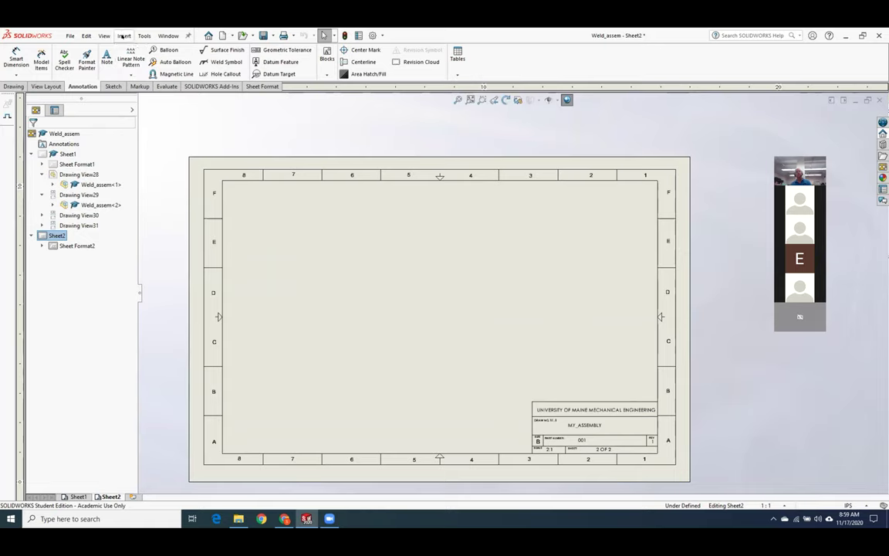
- Place a Weld_assem model view on Sheet2 using the Default configuration, Exploded View1 state and Exploded_View orientation
click(123, 36)
mouse_move(155, 67)
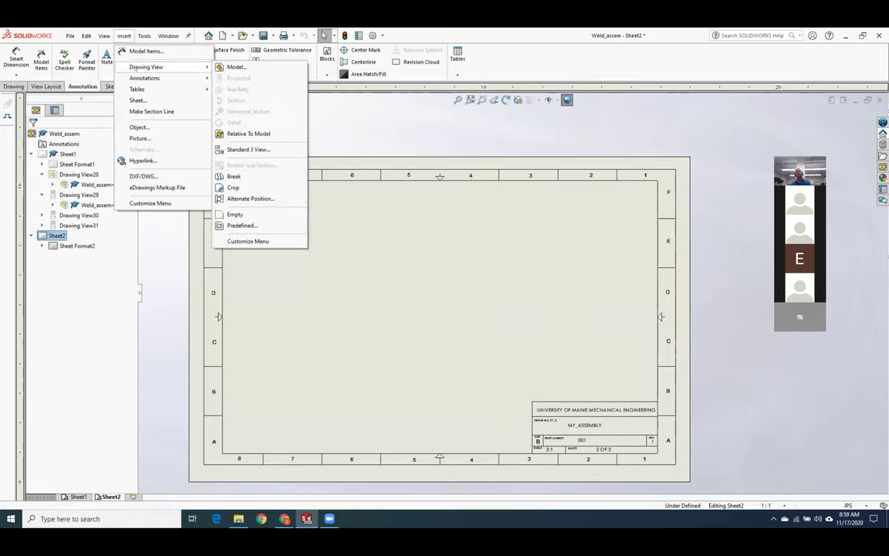
click(234, 66)
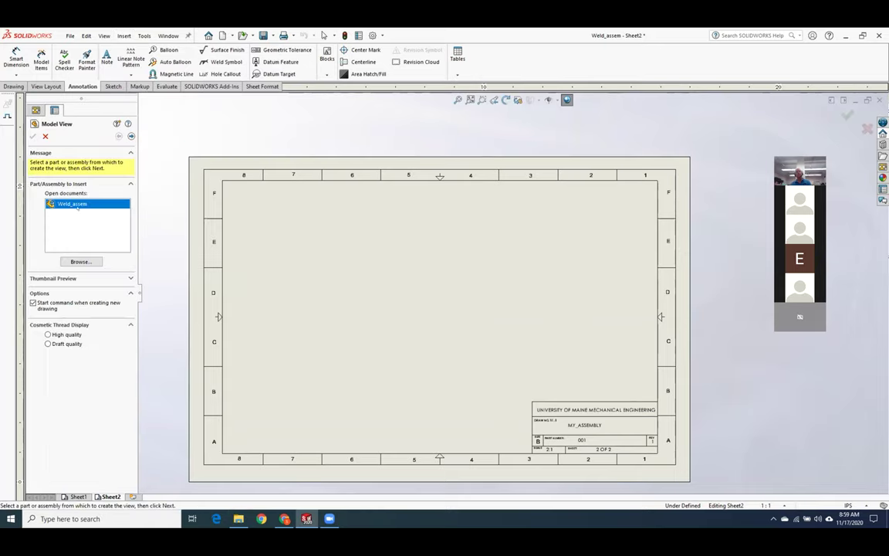
double_click(75, 203)
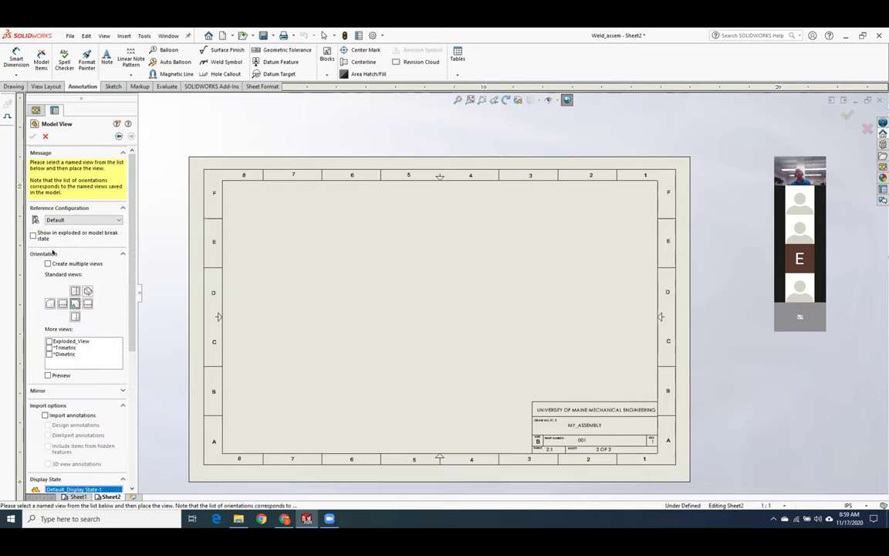
click(81, 220)
click(70, 228)
click(34, 234)
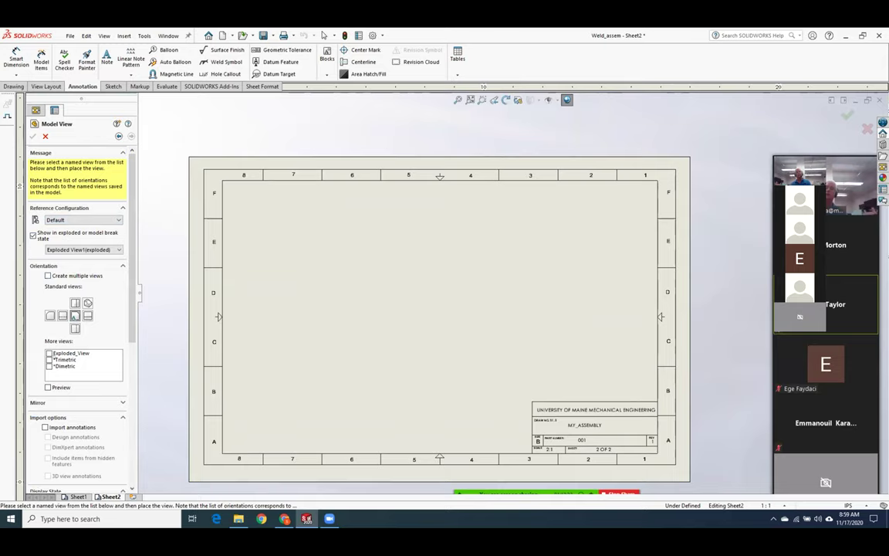
click(71, 353)
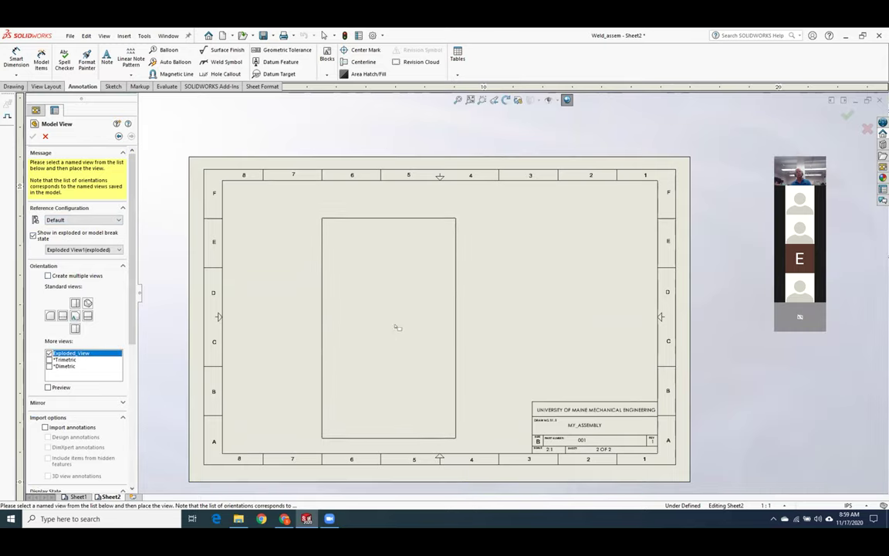
click(409, 320)
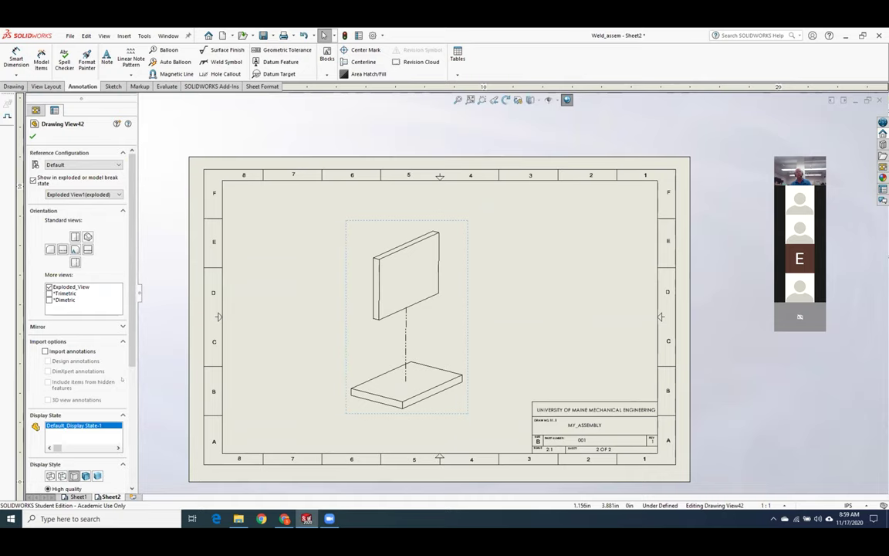
click(33, 136)
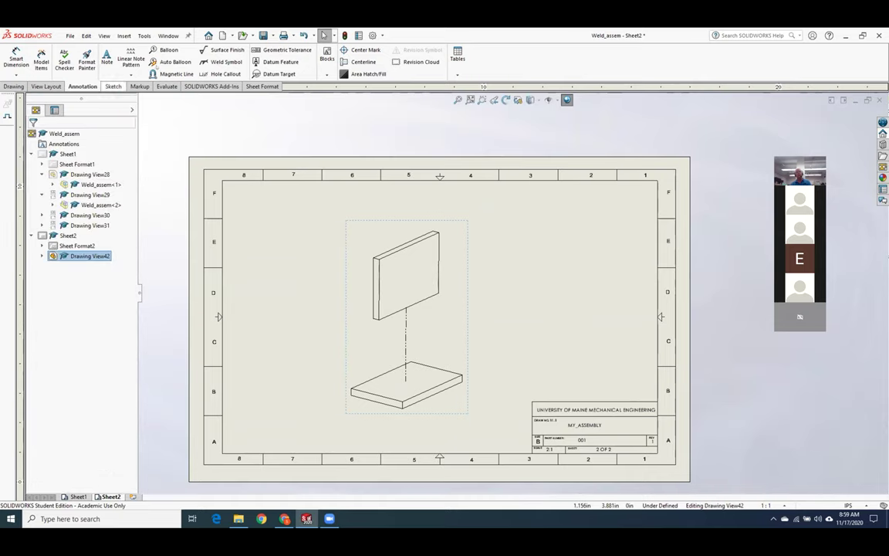
- Add circular item-number balloons to the upright plate and the base plate in the exploded view
click(165, 49)
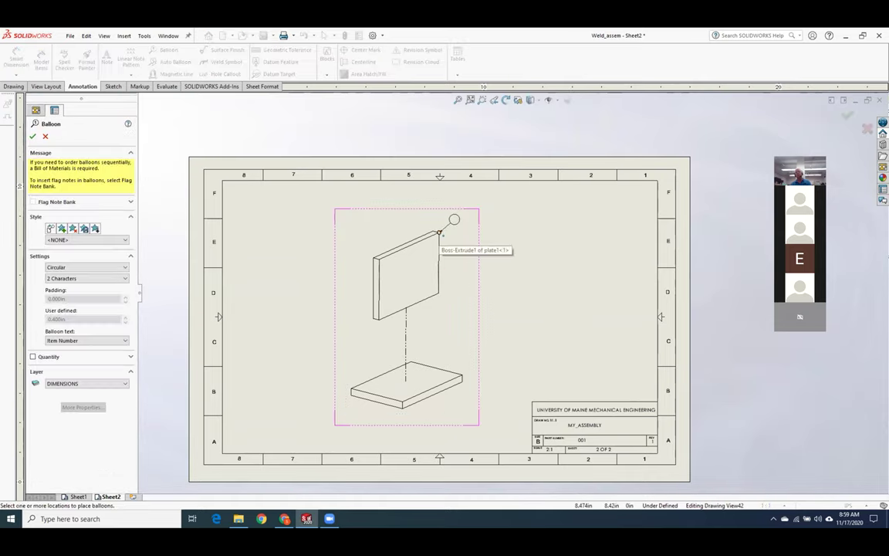
click(443, 368)
click(507, 318)
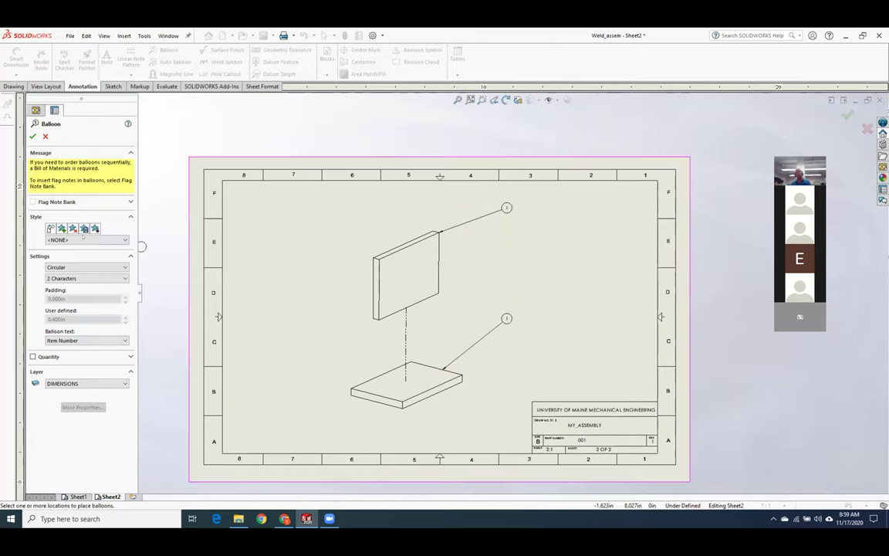
click(32, 136)
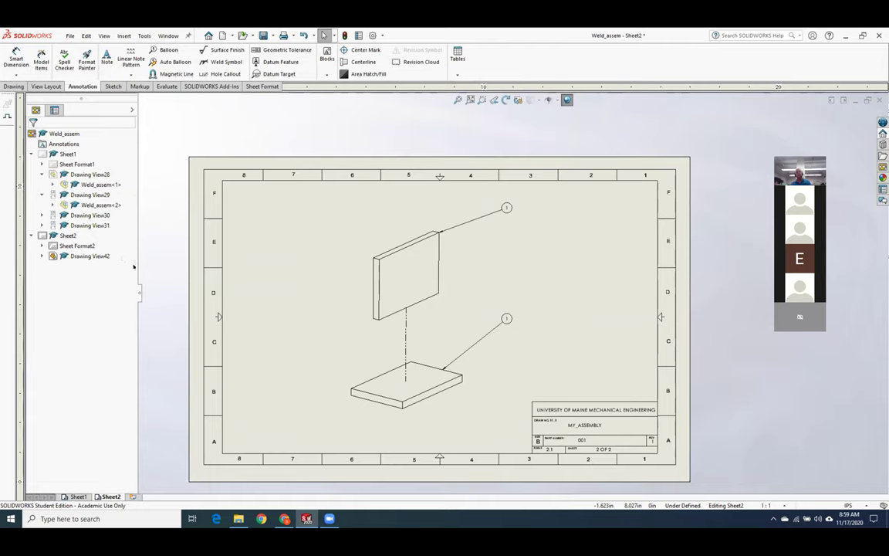
- Add a third sheet to the drawing using the B_size_sheet_2_format sheet format
click(123, 36)
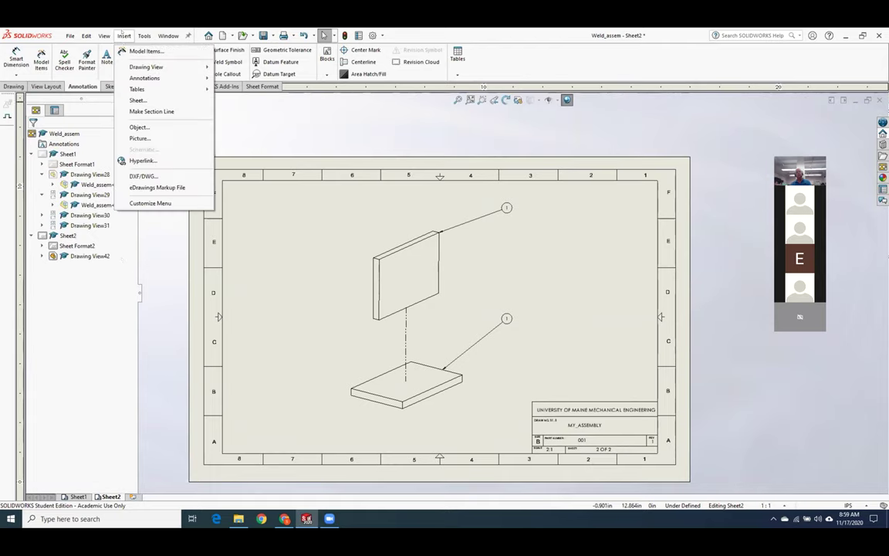
click(151, 100)
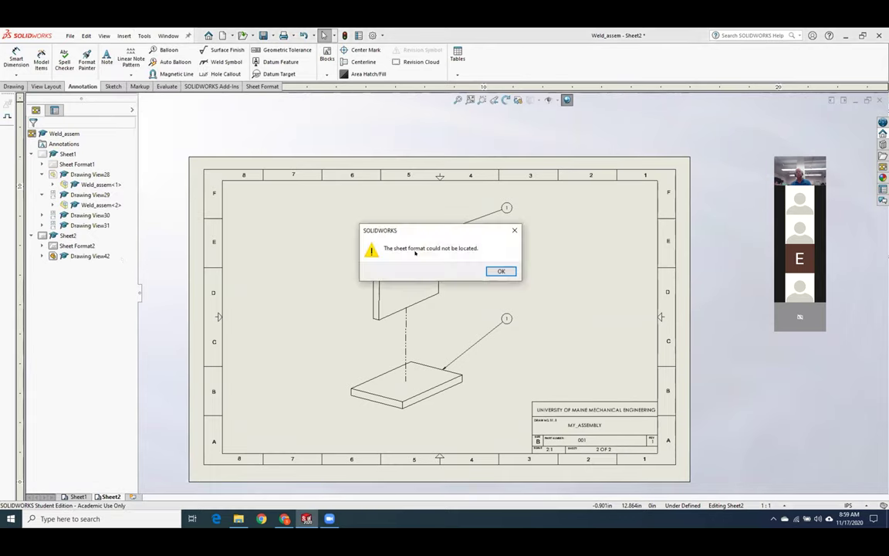
click(495, 270)
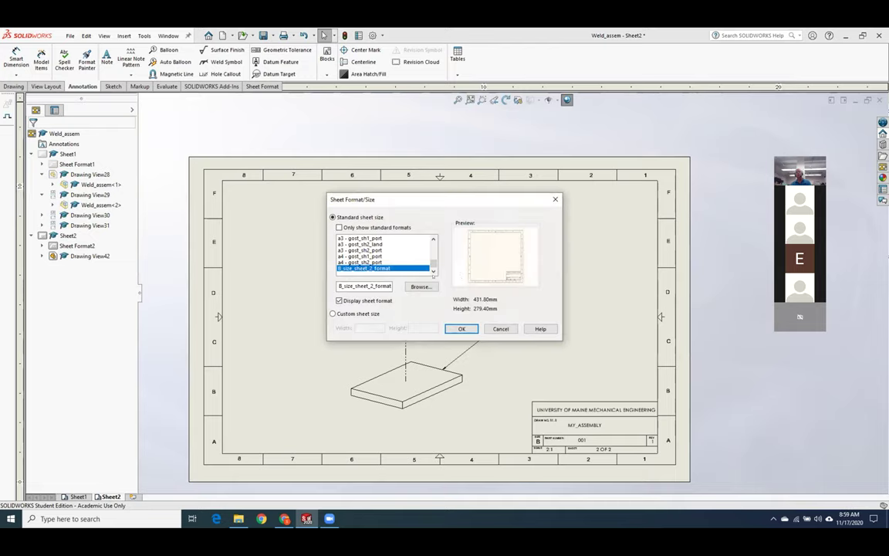
click(462, 329)
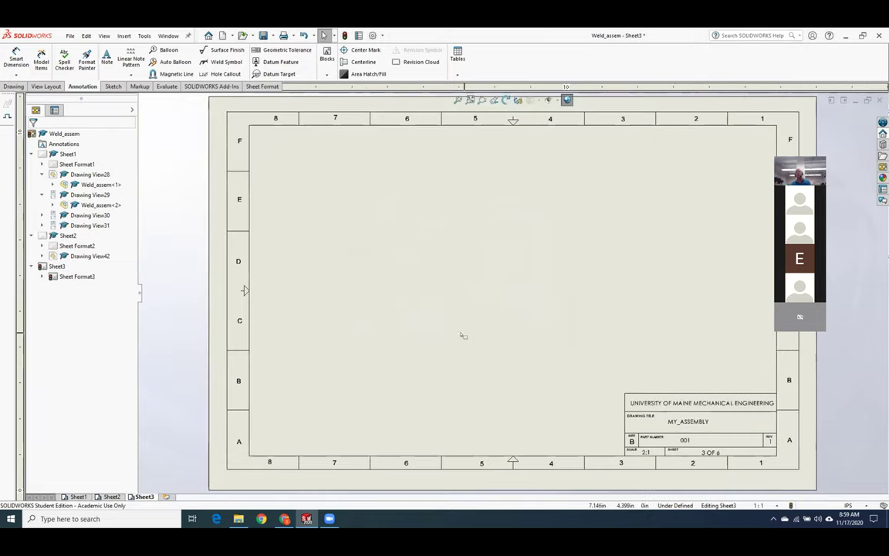
key(z)
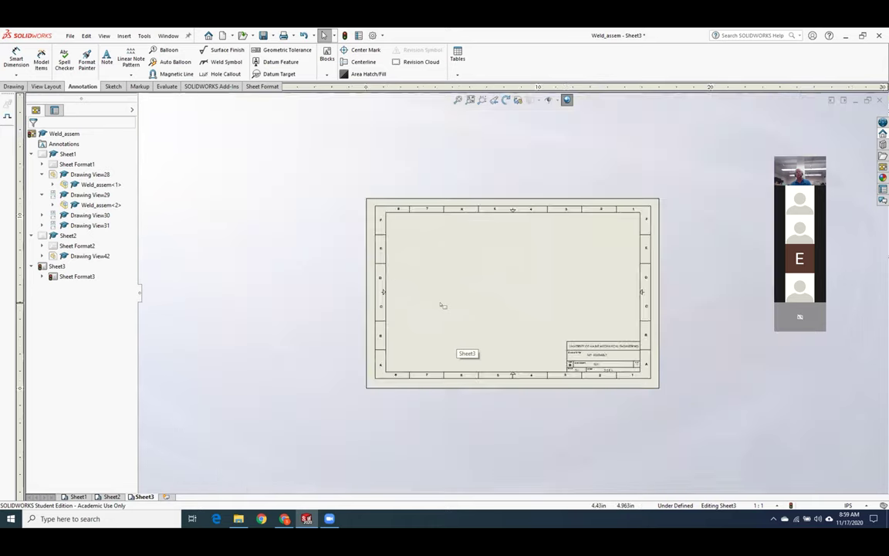
- Create a top-level bill of materials from Sheet2's exploded view with MEE120_BOM_template and place it in the middle of Sheet3
click(110, 496)
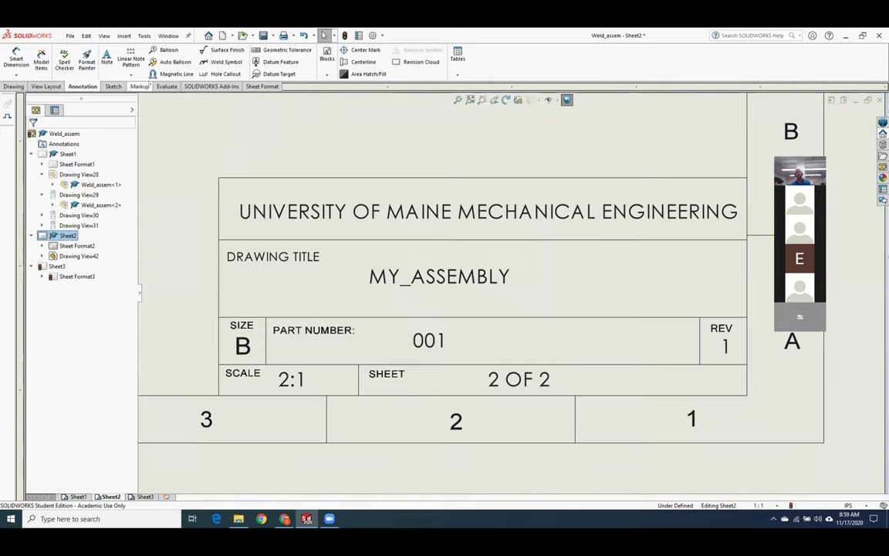
click(123, 36)
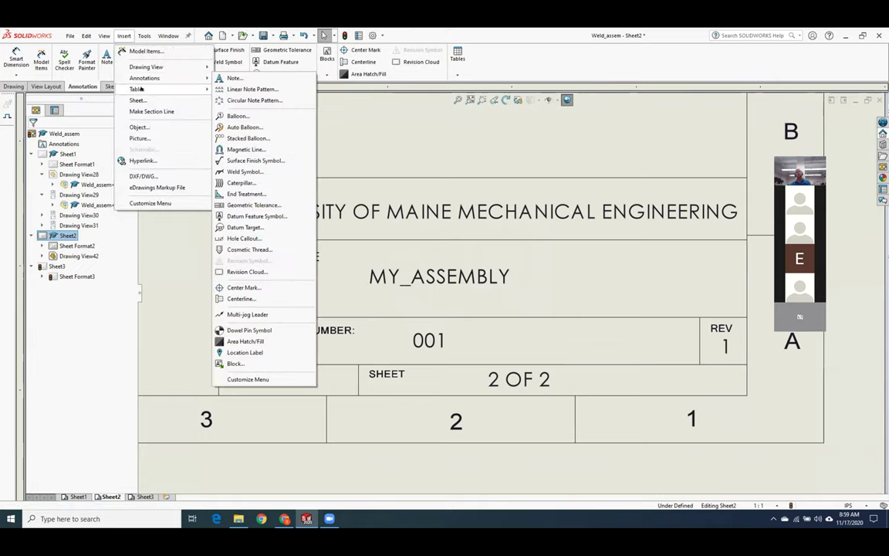
mouse_move(140, 90)
click(248, 112)
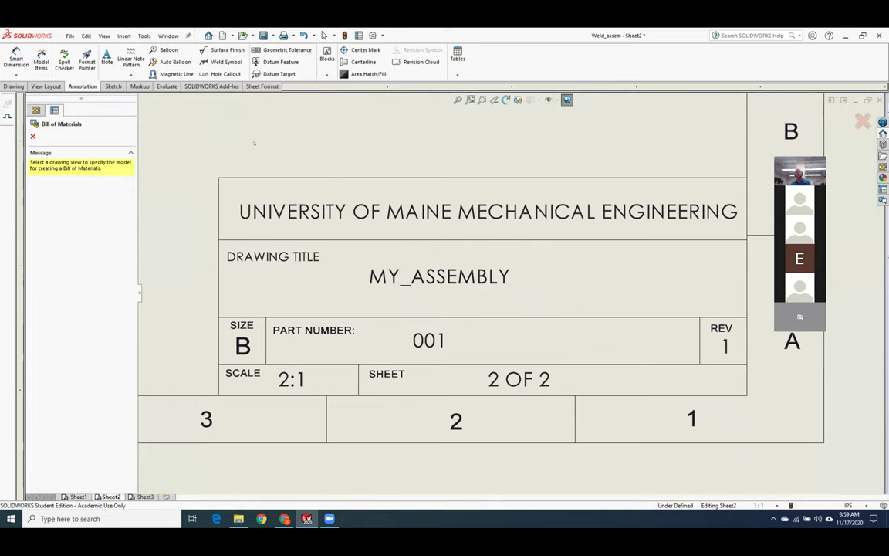
scroll(509, 293, up, 5)
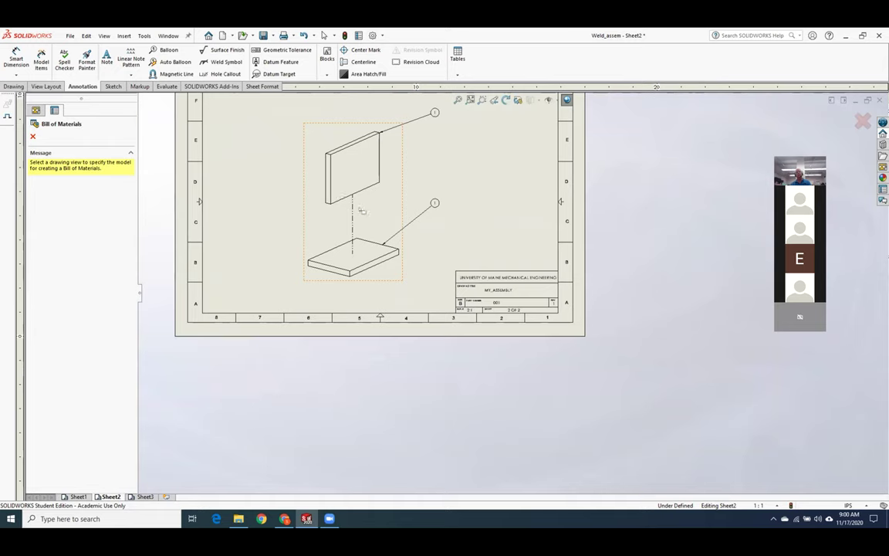
click(337, 239)
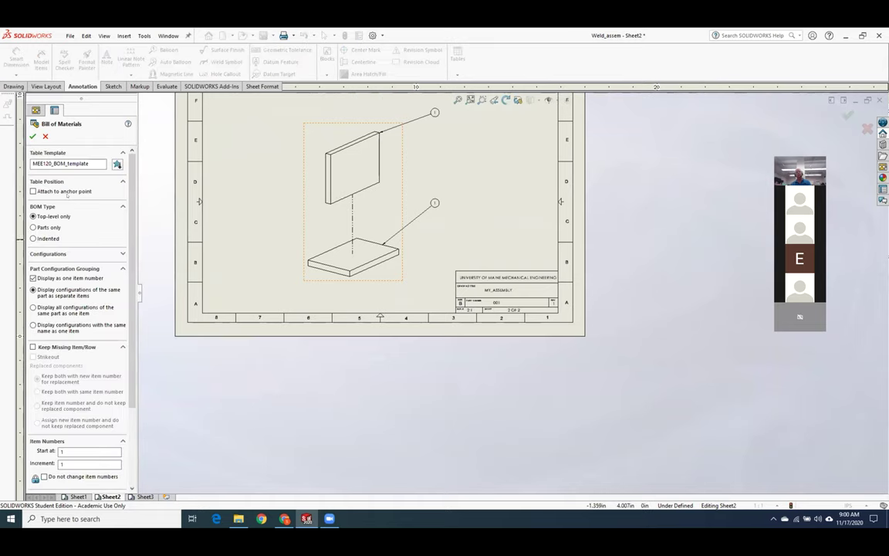
click(32, 136)
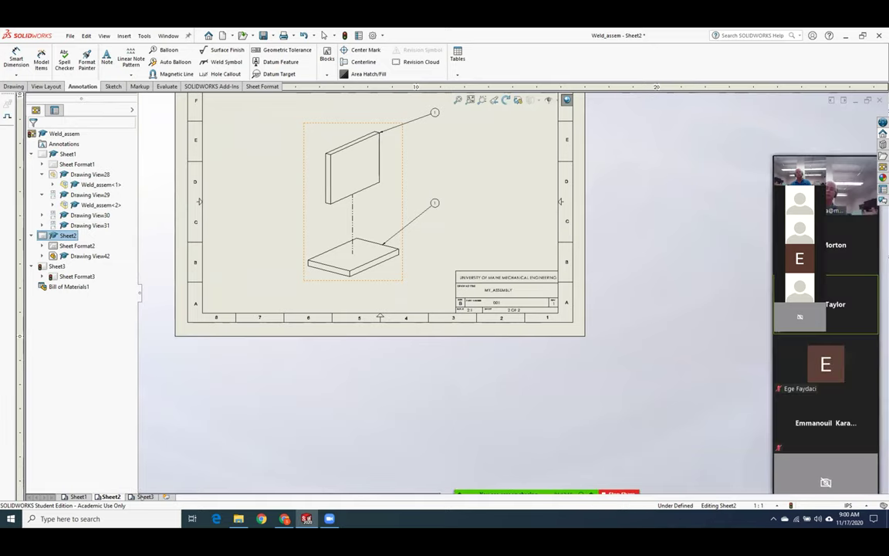
click(144, 496)
click(413, 274)
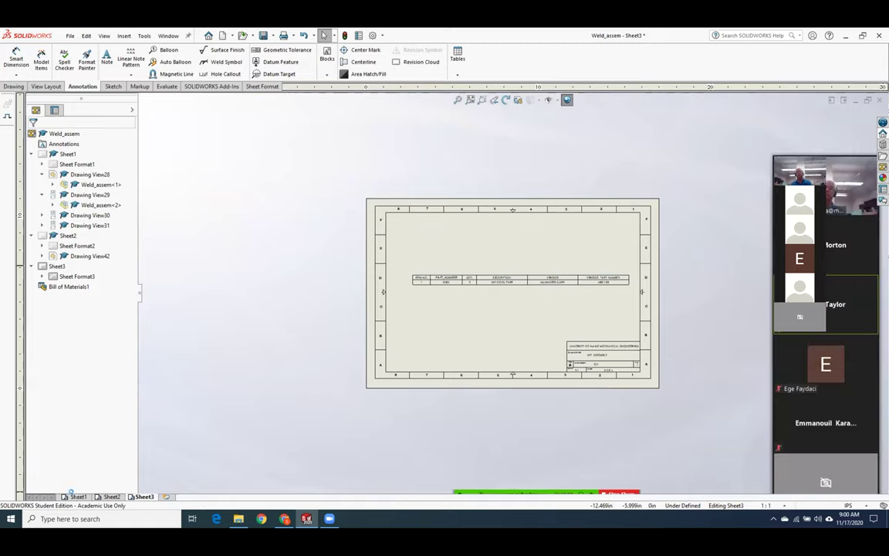
- Review the dimensioned views on Sheet1 and the ballooned exploded view on Sheet2
click(77, 496)
scroll(575, 226, down, 2)
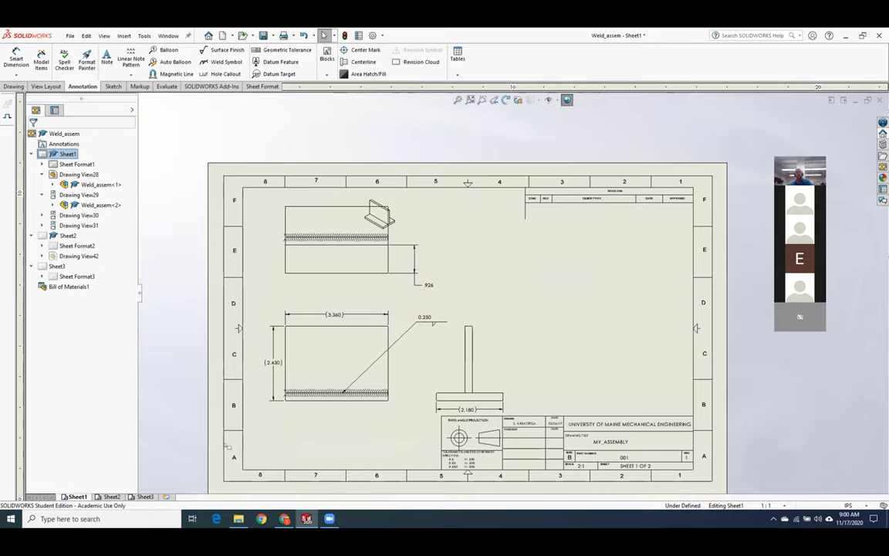
click(111, 497)
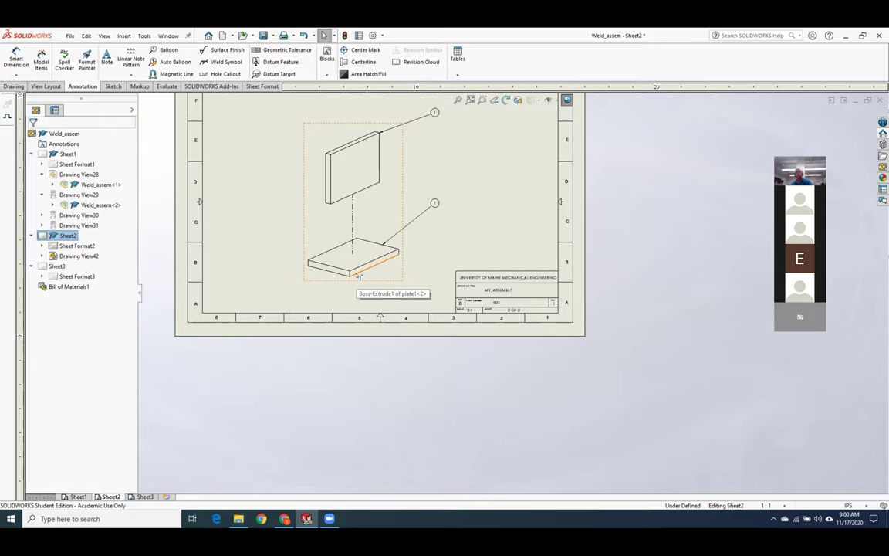
key(ctrl+Page_Down)
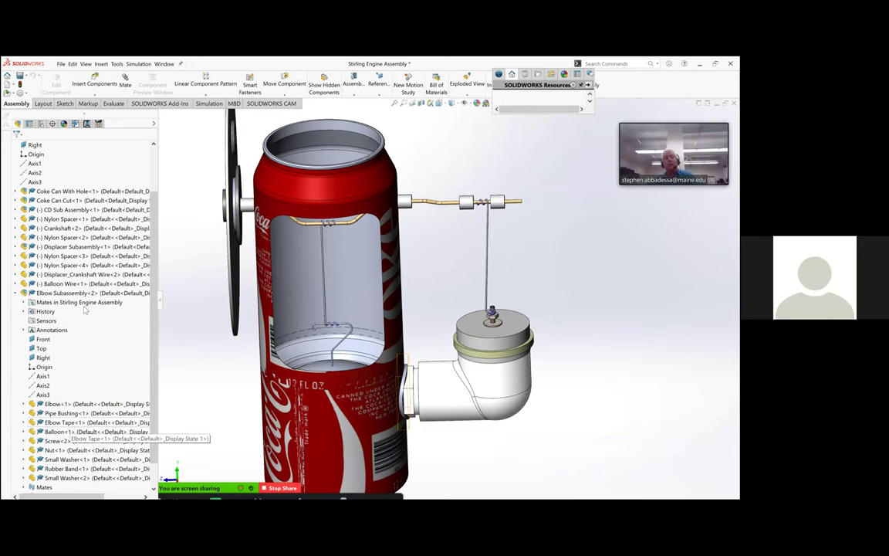
- Open the Elbow Tape part from the Stirling Engine Assembly, and open its Elbow Tape drawing from the Part Drawings folder
right_click(69, 422)
click(77, 310)
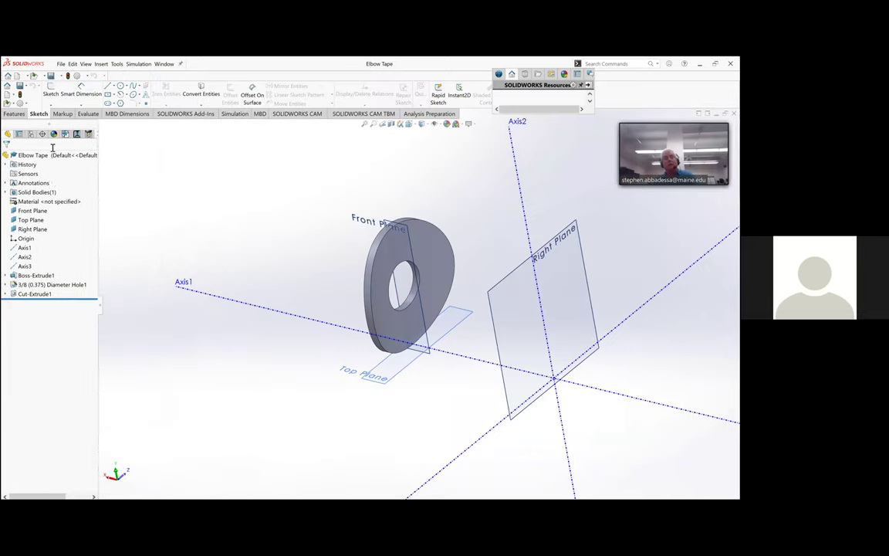
right_click(43, 155)
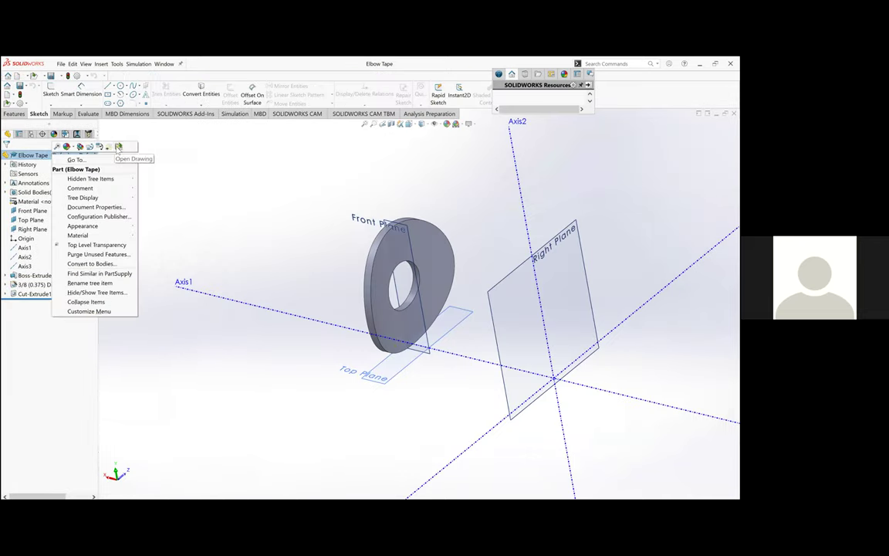
click(117, 150)
key(ctrl+o)
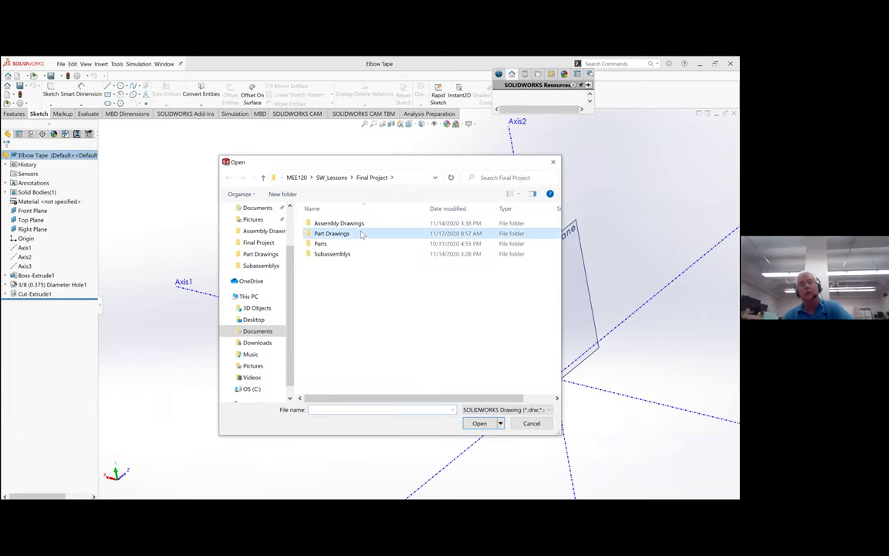
double_click(332, 224)
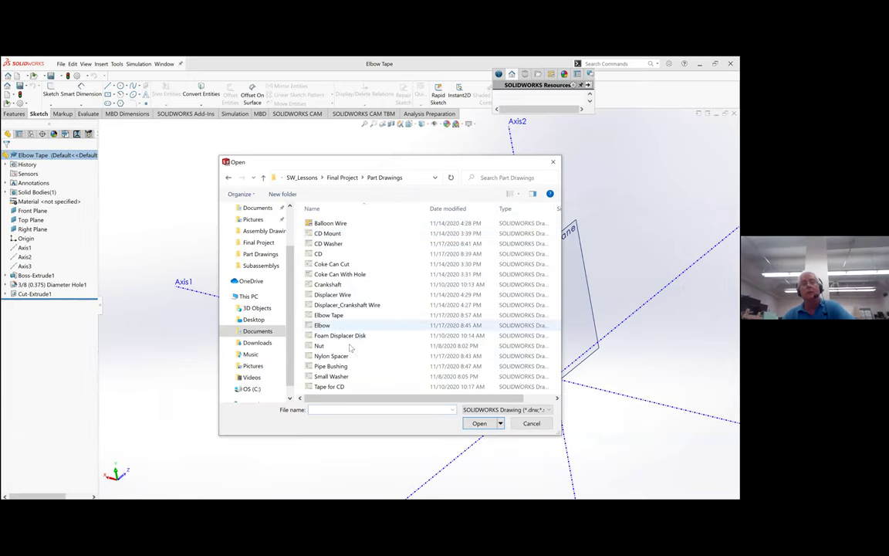
double_click(348, 316)
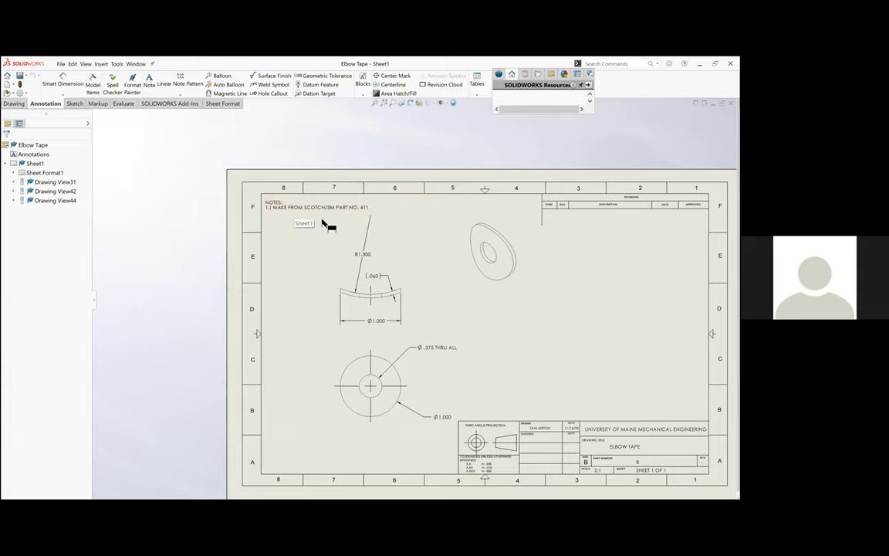
- Inspect the Elbow Tape dimensions and move the outer diameter dimension slightly closer to the circular view
scroll(375, 270, up, 2)
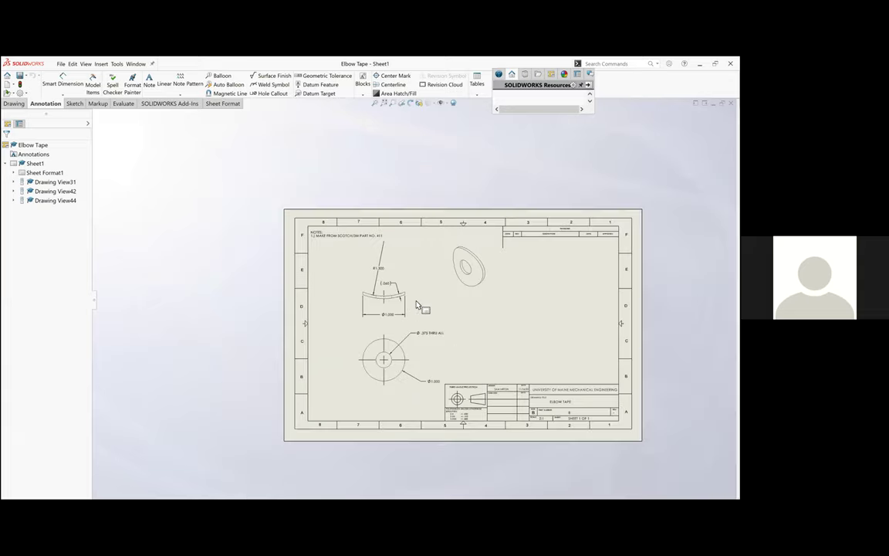
scroll(363, 261, down, 5)
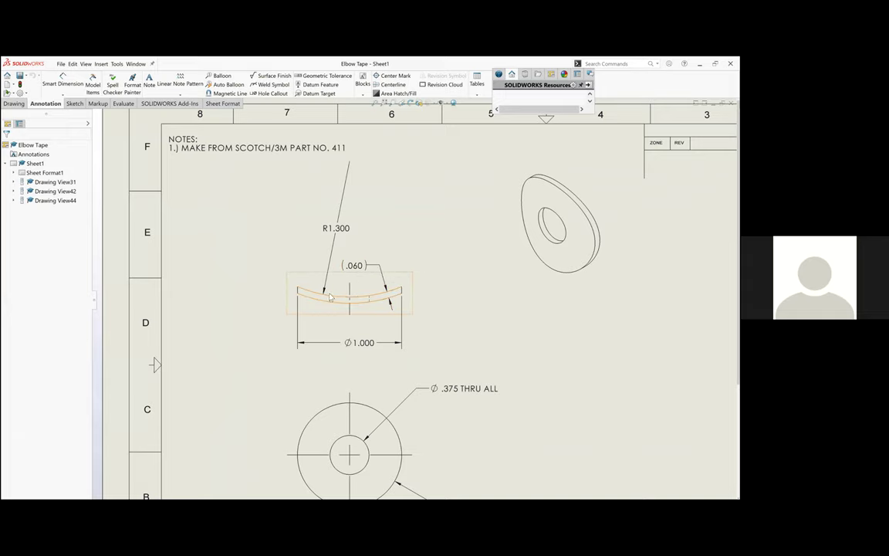
scroll(391, 301, up, 2)
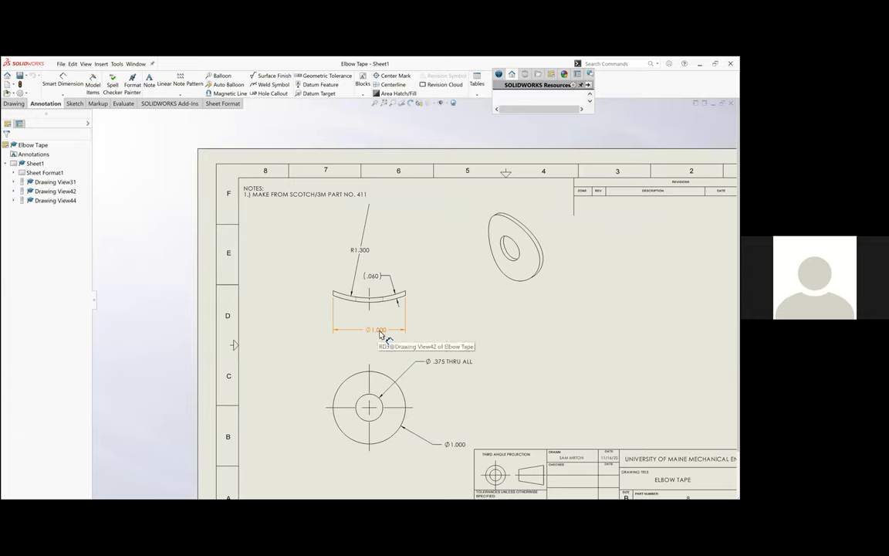
click(440, 448)
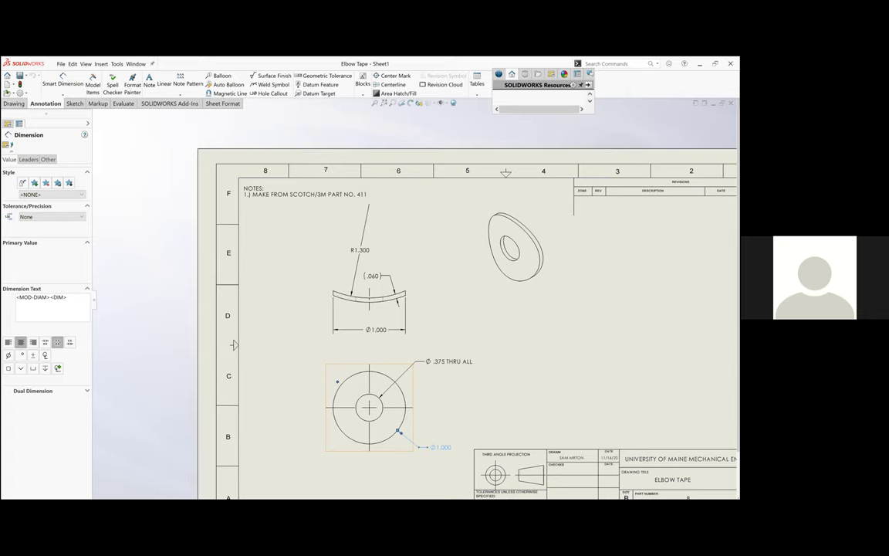
key(Escape)
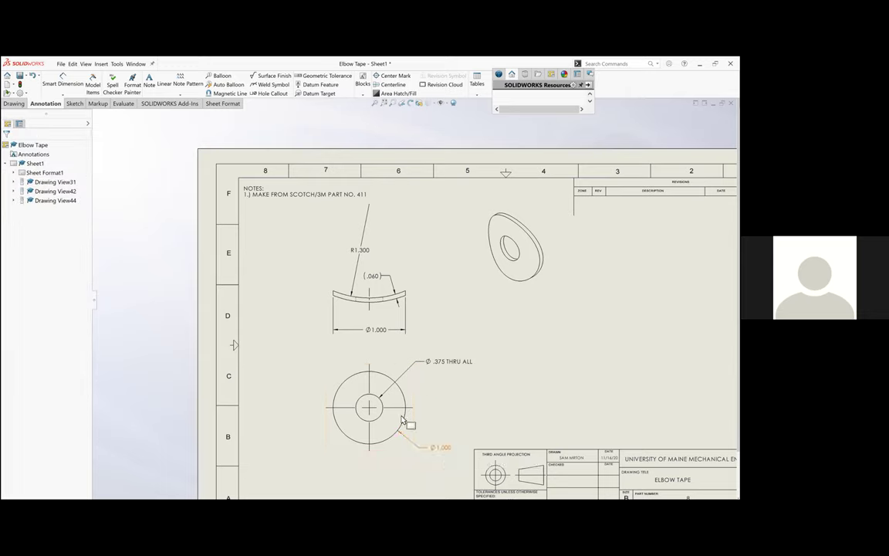
- Delete the 1.000 diameter dimension below the curved edge view, leaving the matching callout on the circular view
click(372, 332)
key(Delete)
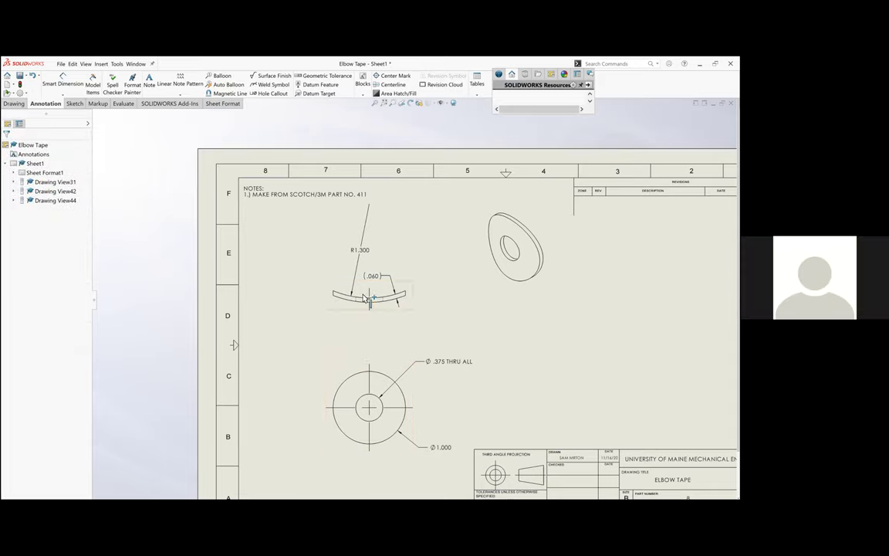
scroll(364, 304, down, 5)
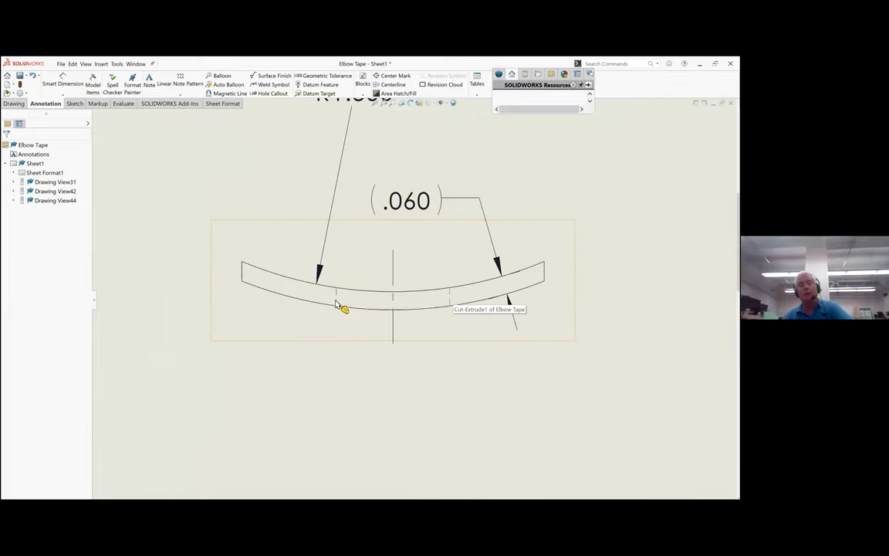
scroll(409, 317, up, 5)
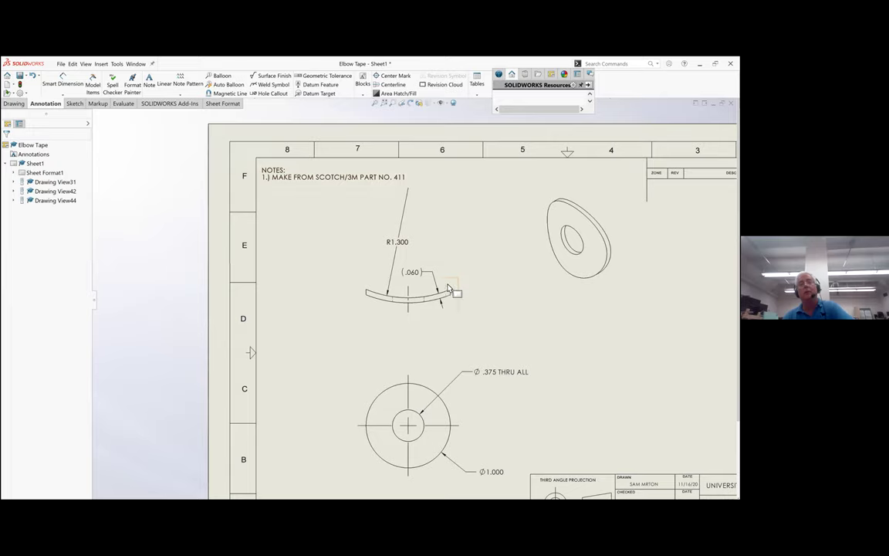
- Add a center mark to the curved edge view's arc so it marks the origin of the R1.300 radius
scroll(450, 289, down, 3)
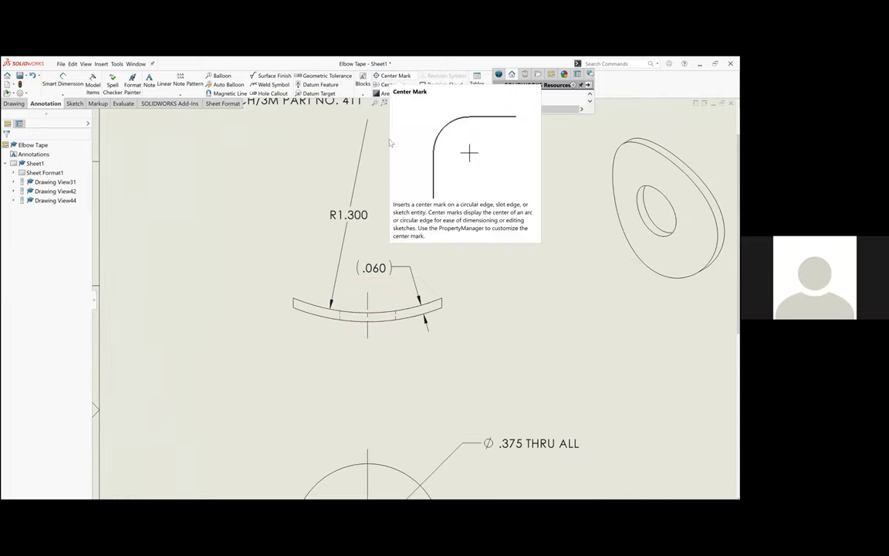
click(391, 79)
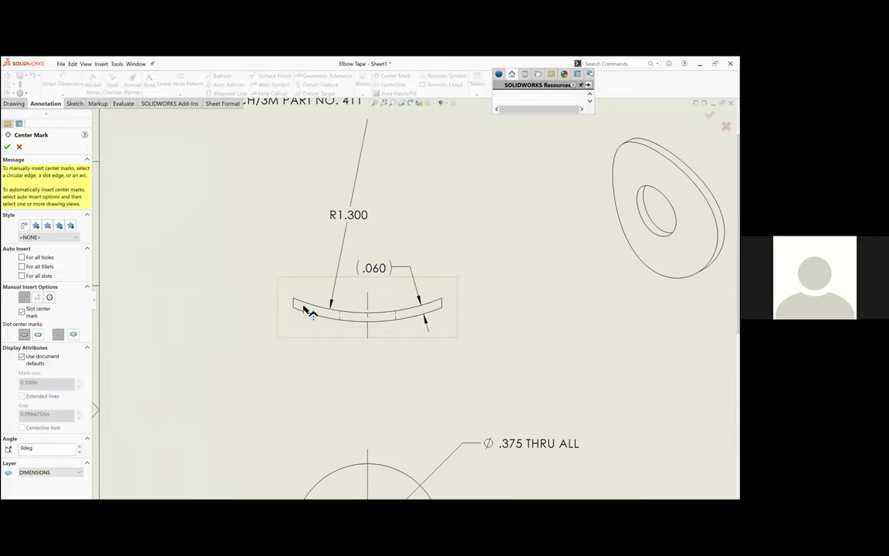
click(357, 316)
scroll(415, 305, up, 3)
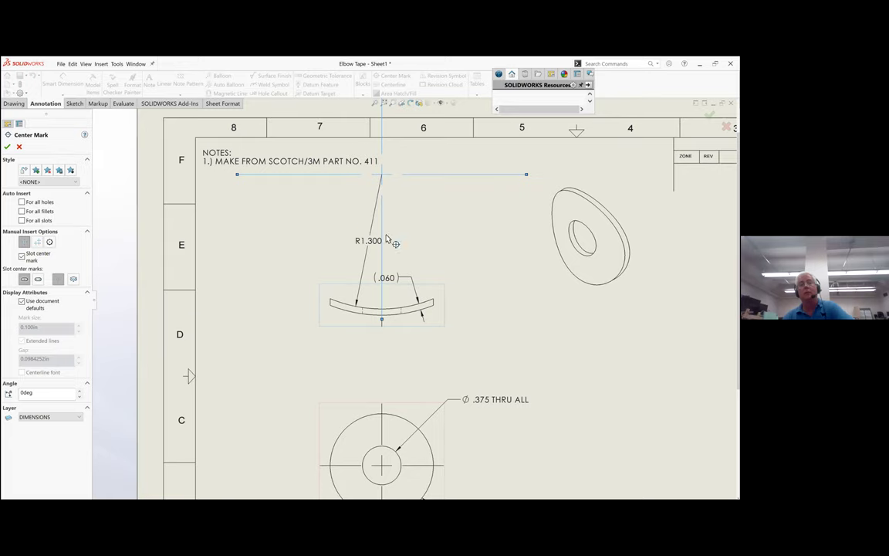
scroll(387, 238, up, 2)
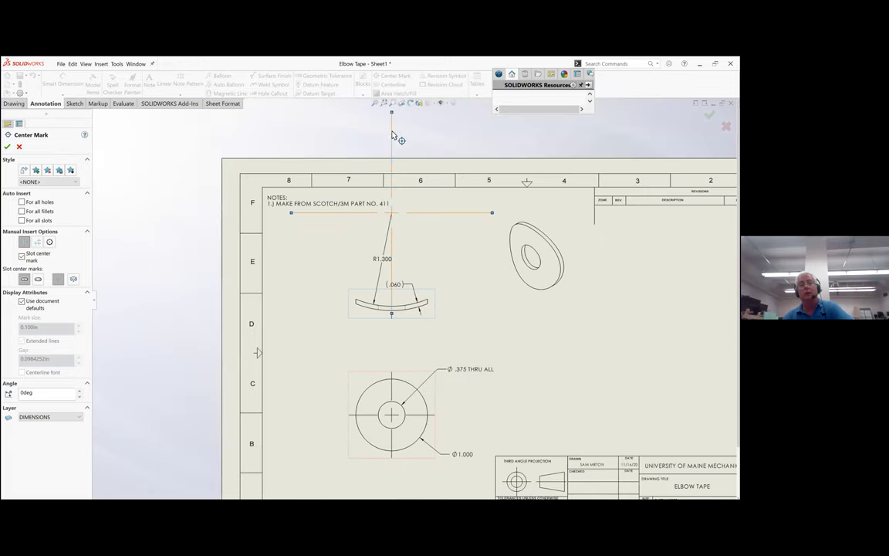
key(Escape)
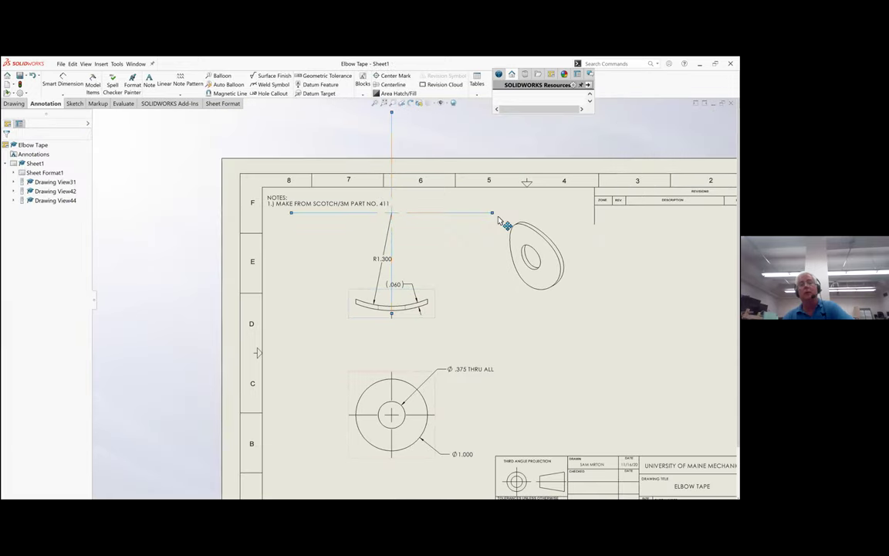
- Select the arc's center mark and turn off the document defaults for its display attributes
key(Return)
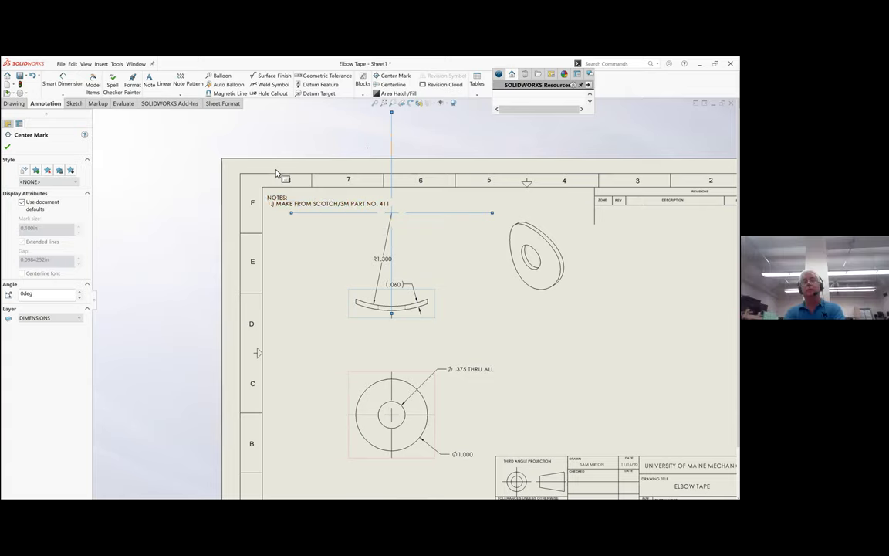
click(431, 219)
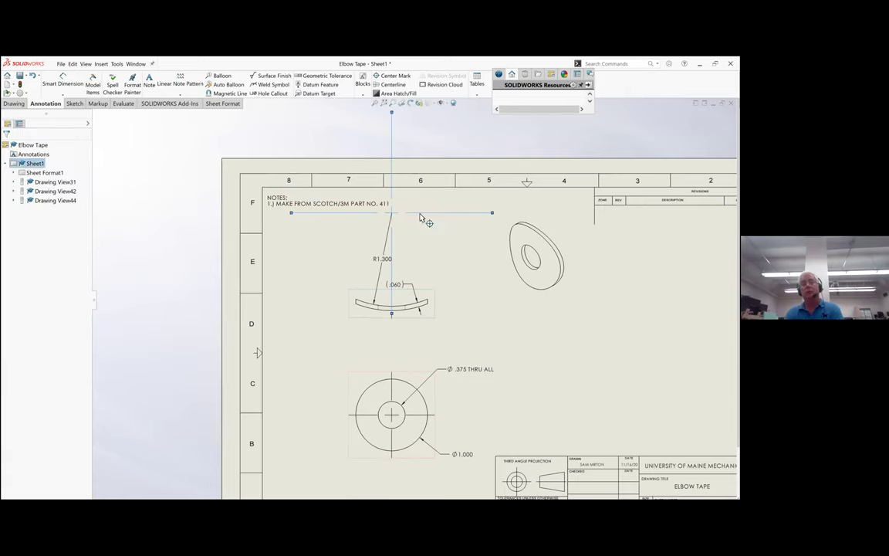
click(464, 214)
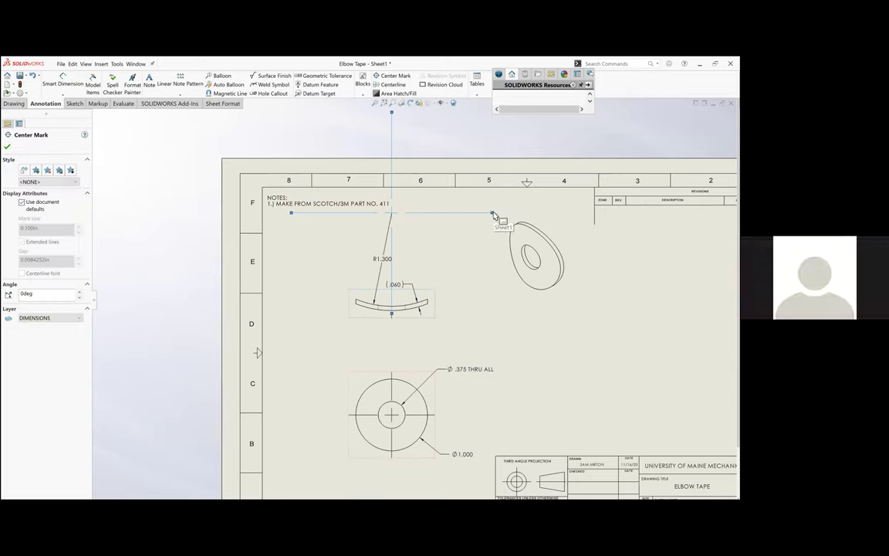
click(470, 218)
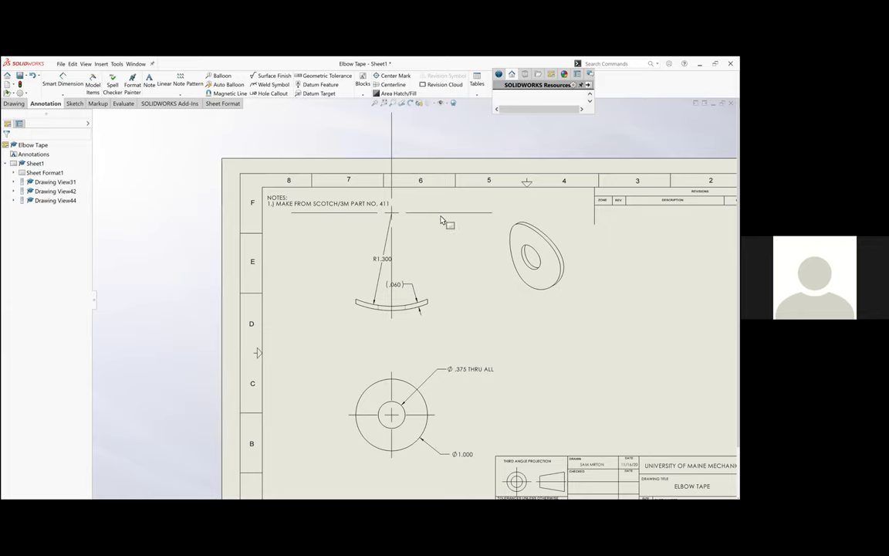
click(480, 214)
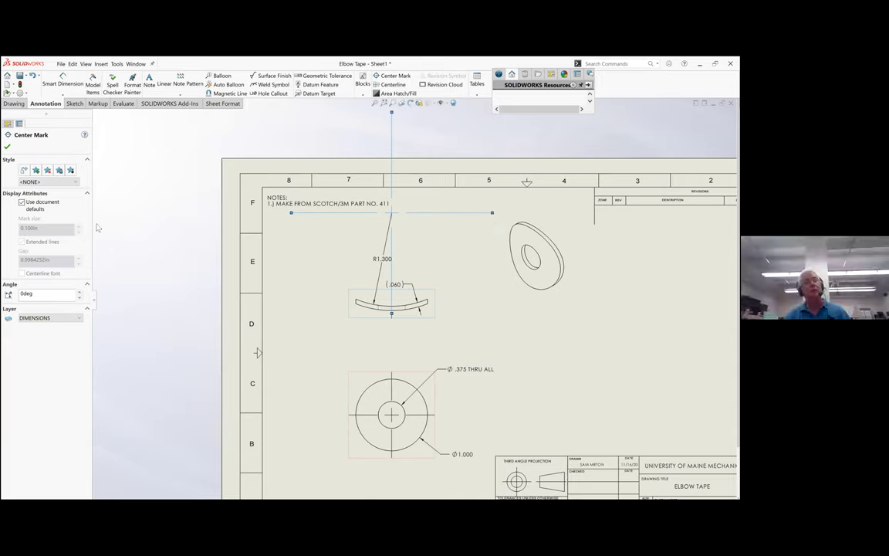
click(22, 202)
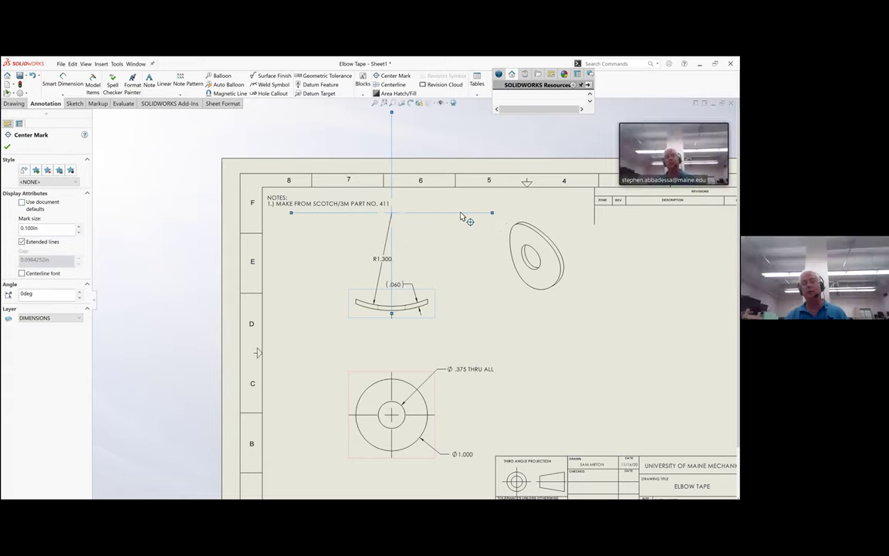
key(Escape)
- Correct the spelling of the drafter's surname in the title block's Drawn field and accept the title block data
scroll(404, 308, up, 5)
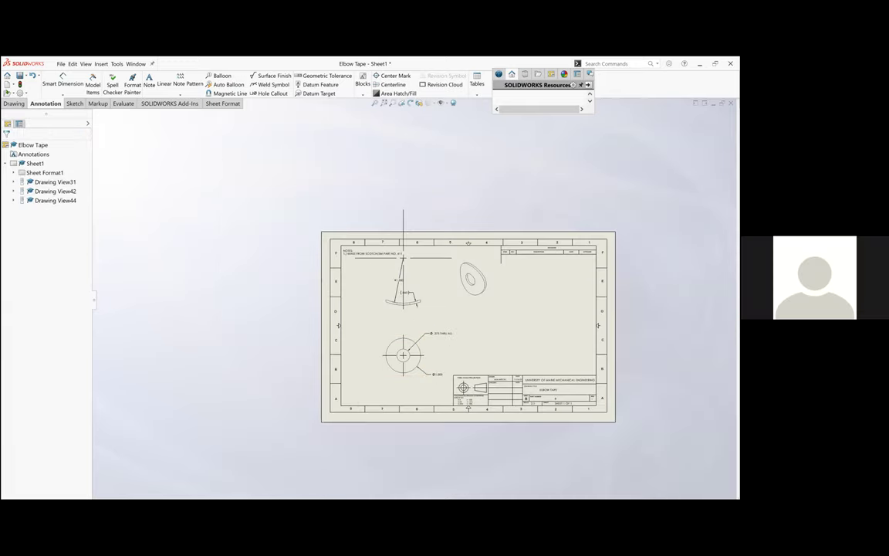
scroll(544, 318, down, 3)
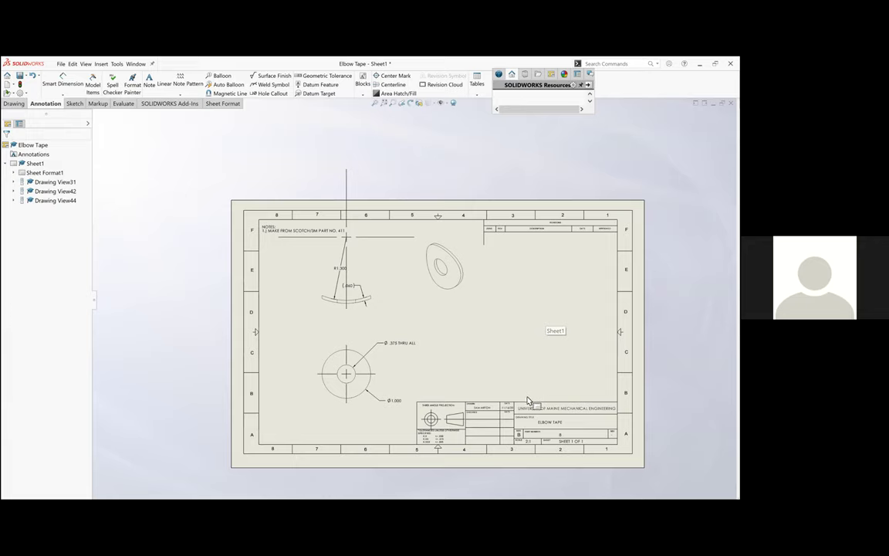
scroll(506, 410, down, 8)
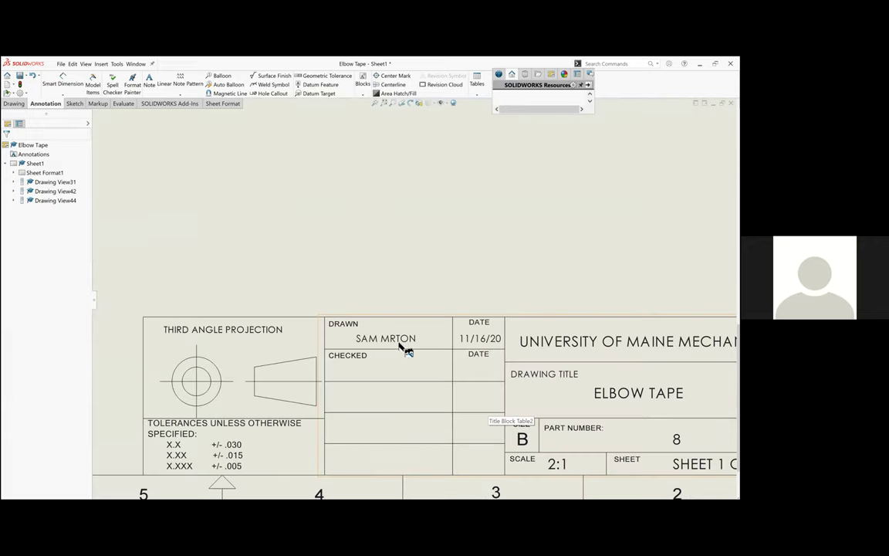
double_click(403, 344)
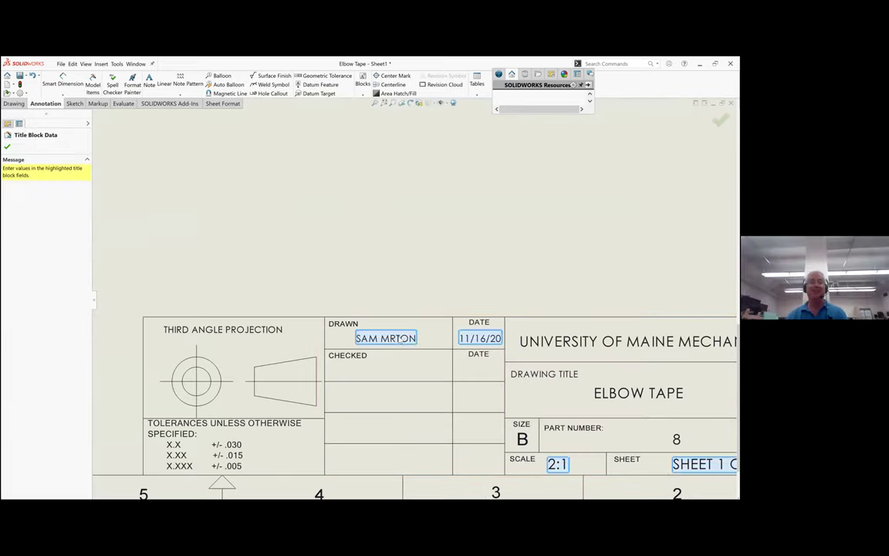
double_click(399, 336)
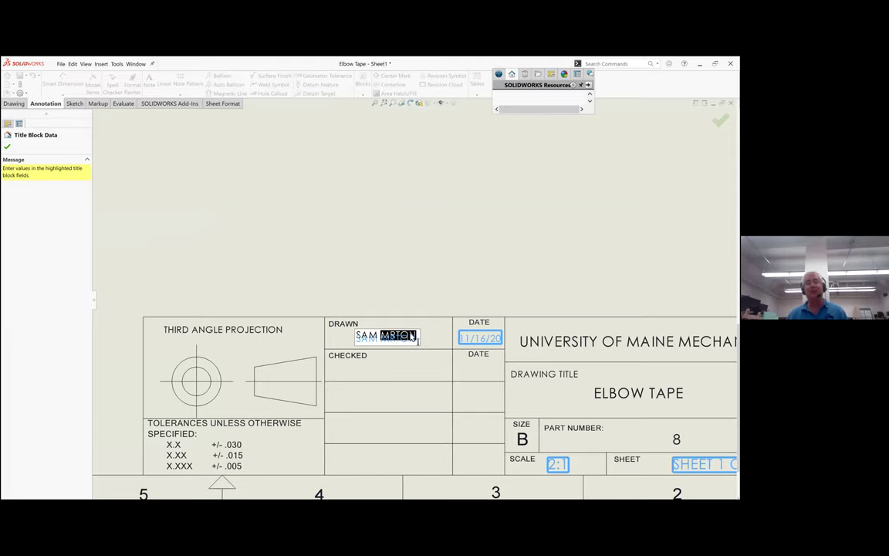
click(401, 338)
key(Delete)
key(Delete)
key(BackSpace)
key(BackSpace)
text(ORTON)
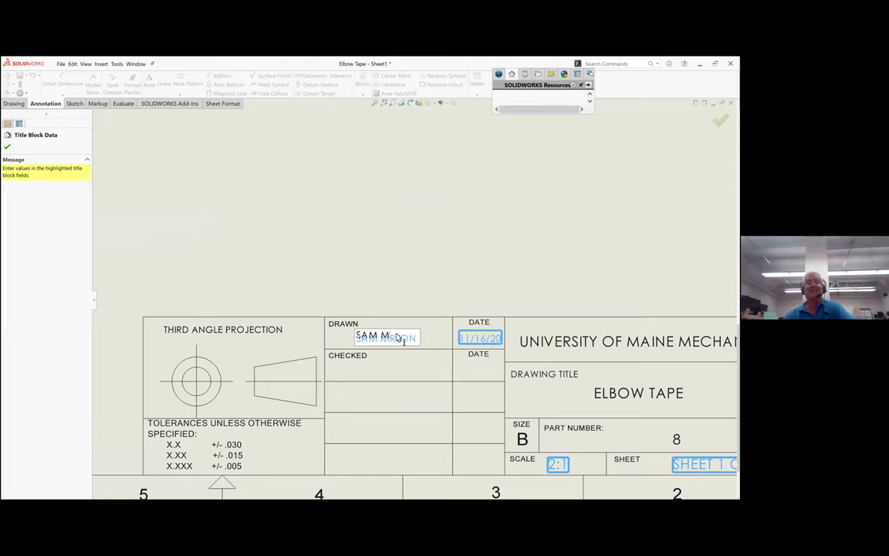
click(7, 146)
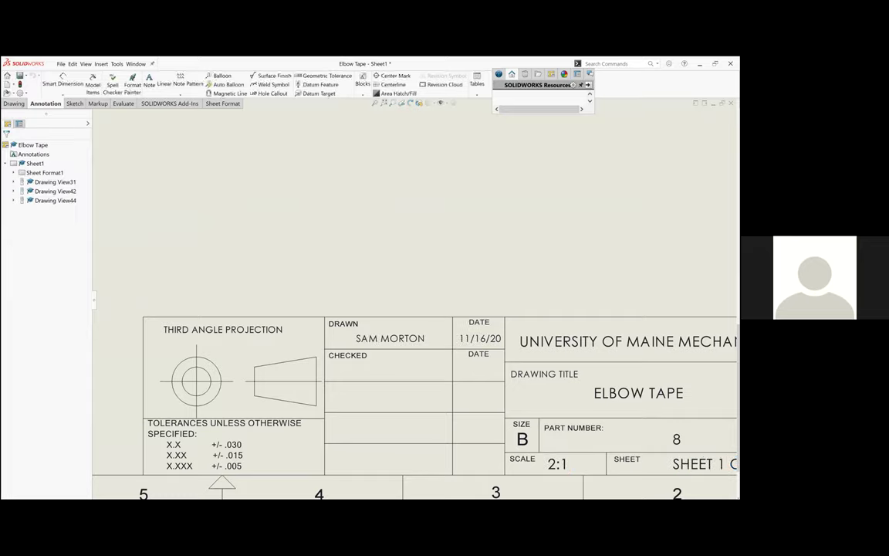
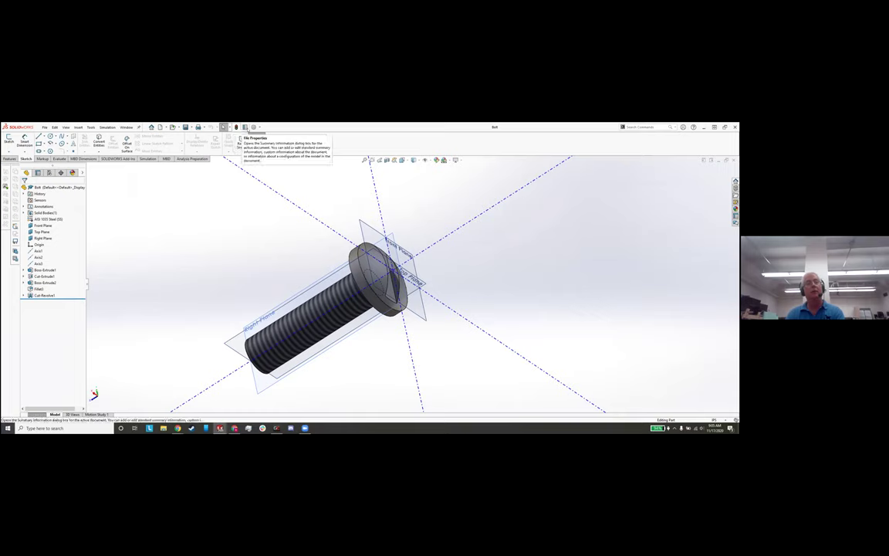
- Open the Bolt part's file properties, enlarge the Summary Information window to review the custom properties, and accept them
click(245, 127)
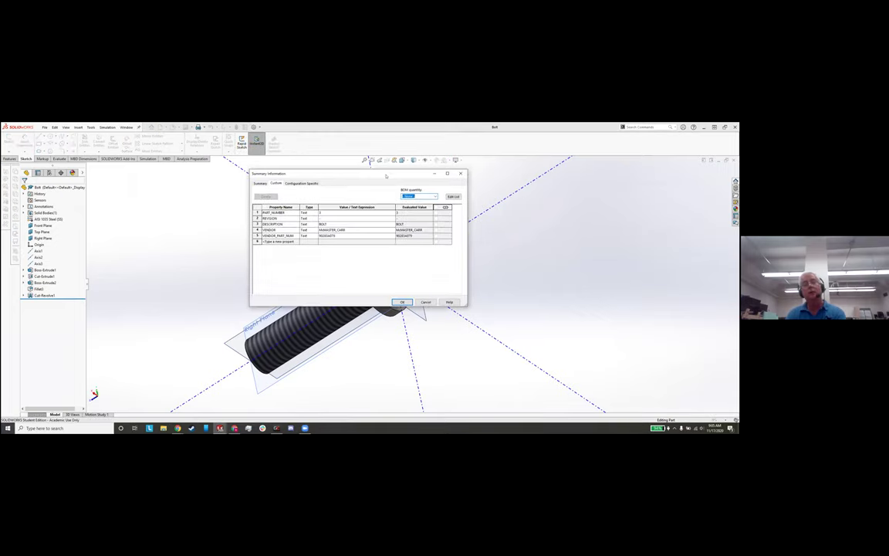
drag(386, 176, 555, 174)
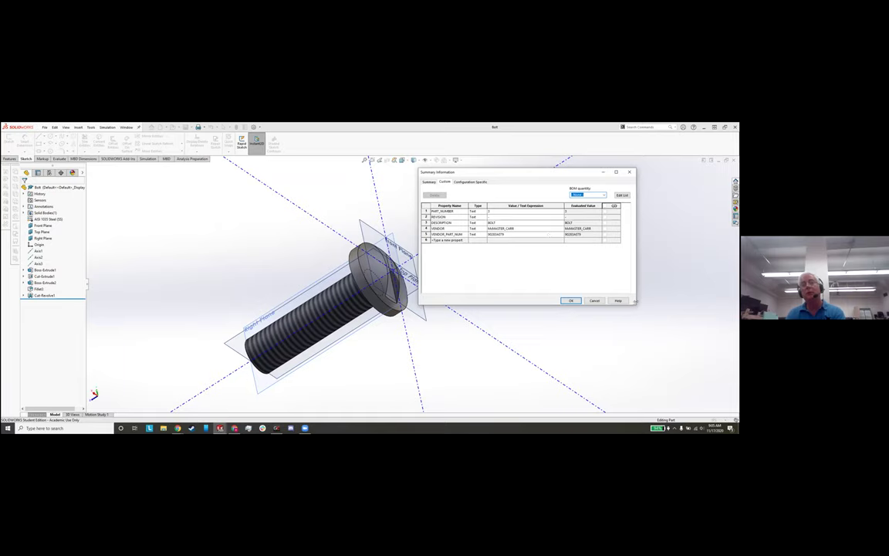
drag(635, 303, 677, 304)
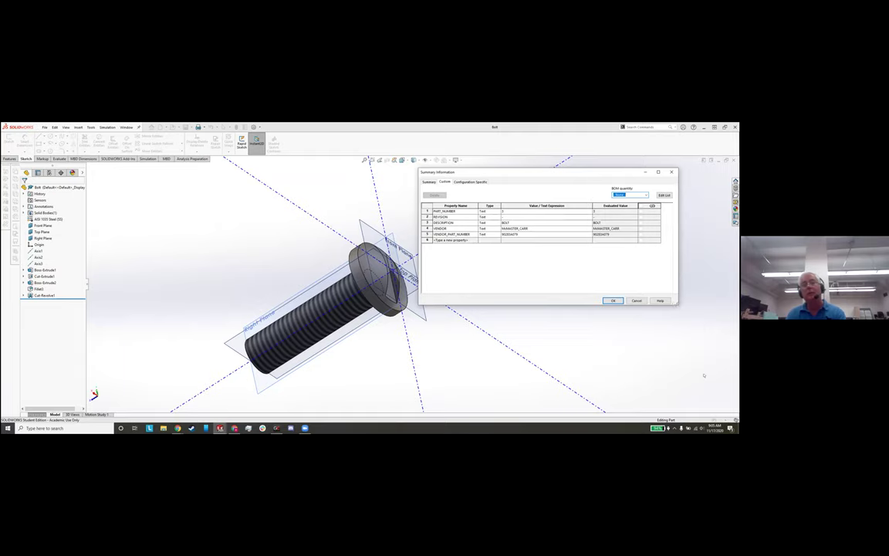
drag(676, 303, 704, 372)
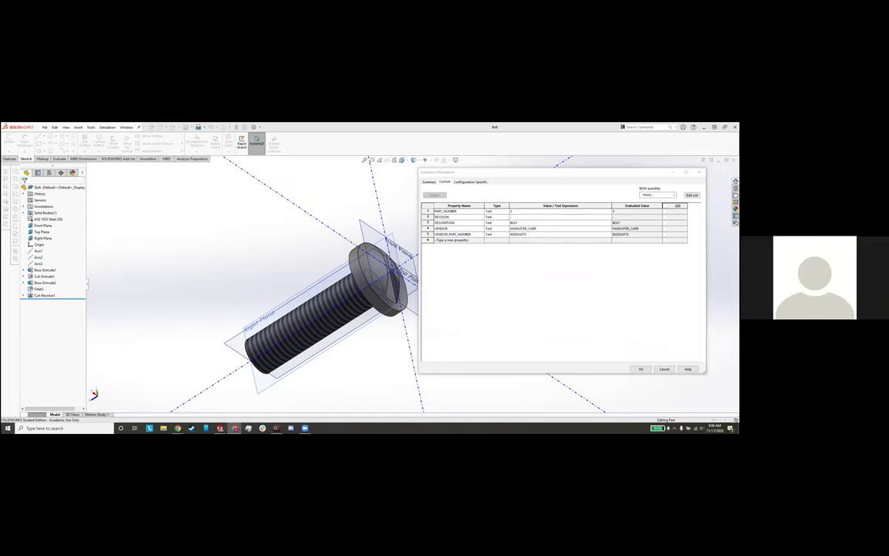
click(468, 222)
click(616, 300)
click(640, 369)
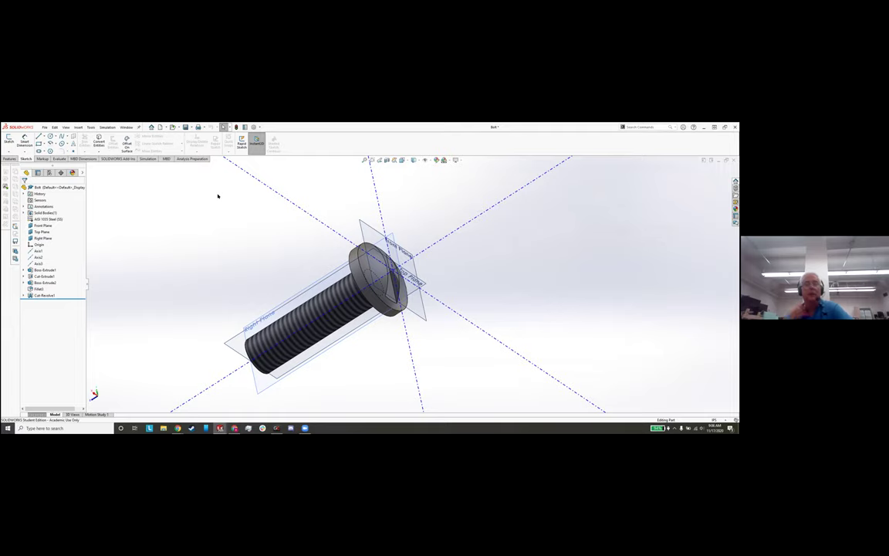
- Switch to Full_Assembly_Drawing and delete the bill of materials table from Sheet3
mouse_move(220, 428)
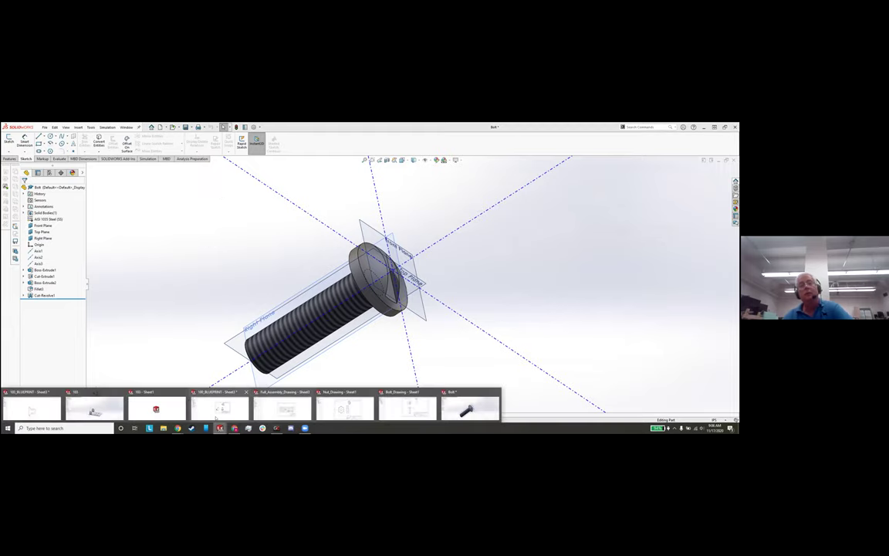
click(283, 407)
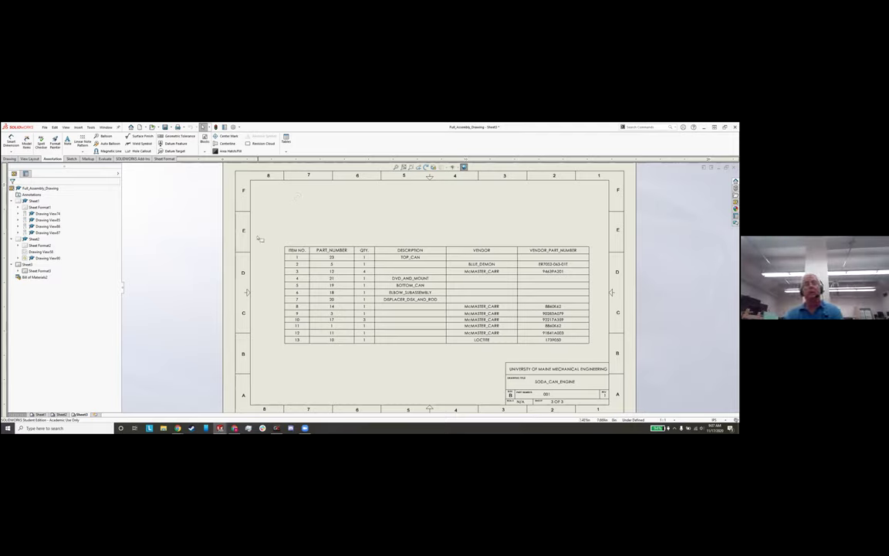
click(330, 273)
scroll(330, 273, up, 3)
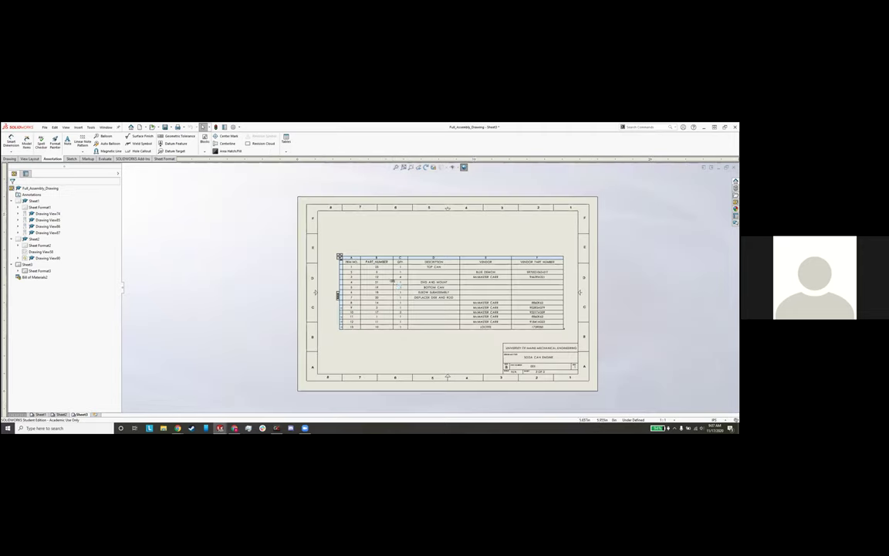
click(400, 281)
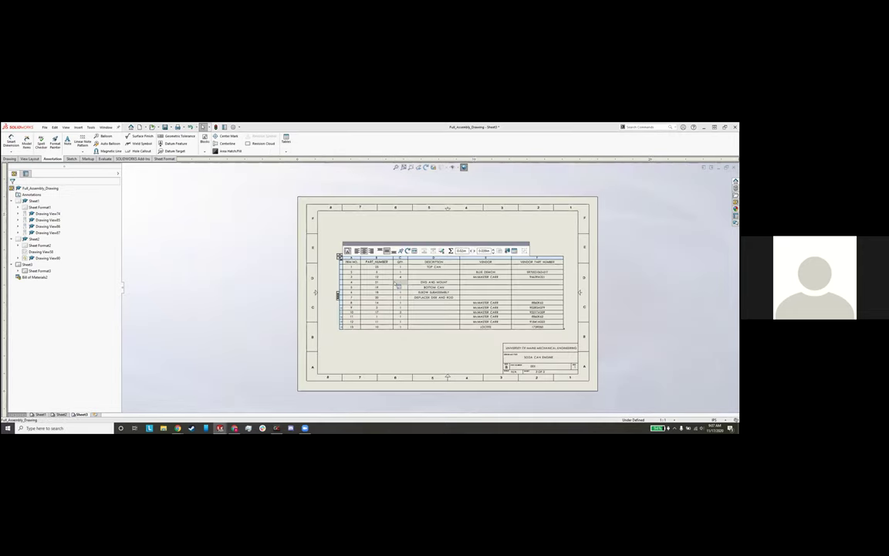
click(270, 300)
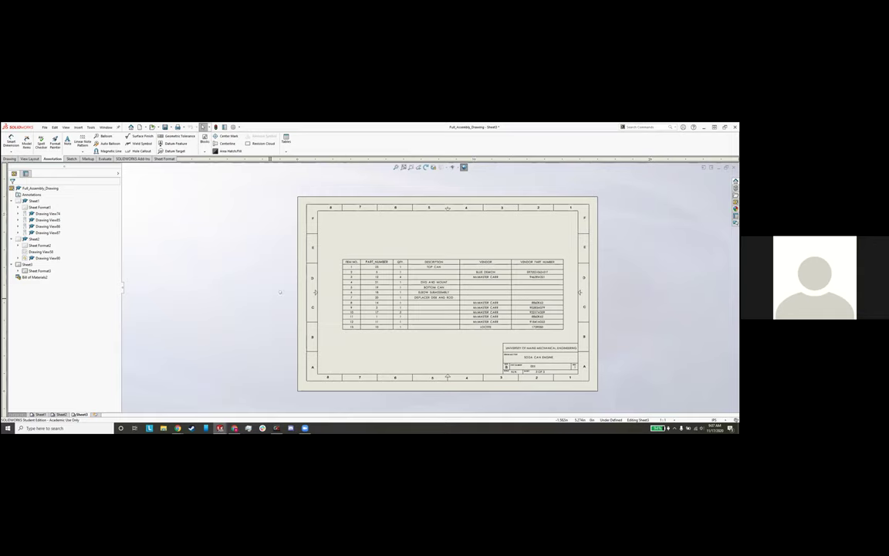
click(338, 294)
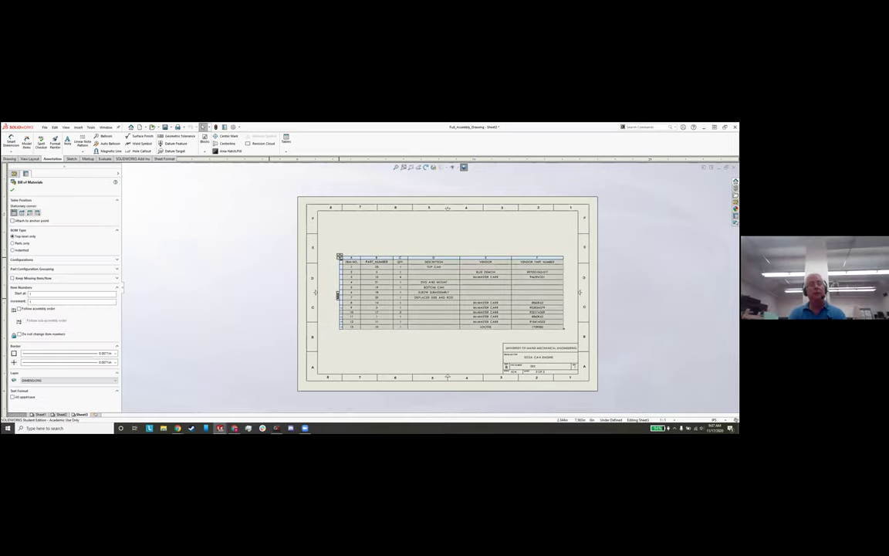
click(339, 256)
key(Delete)
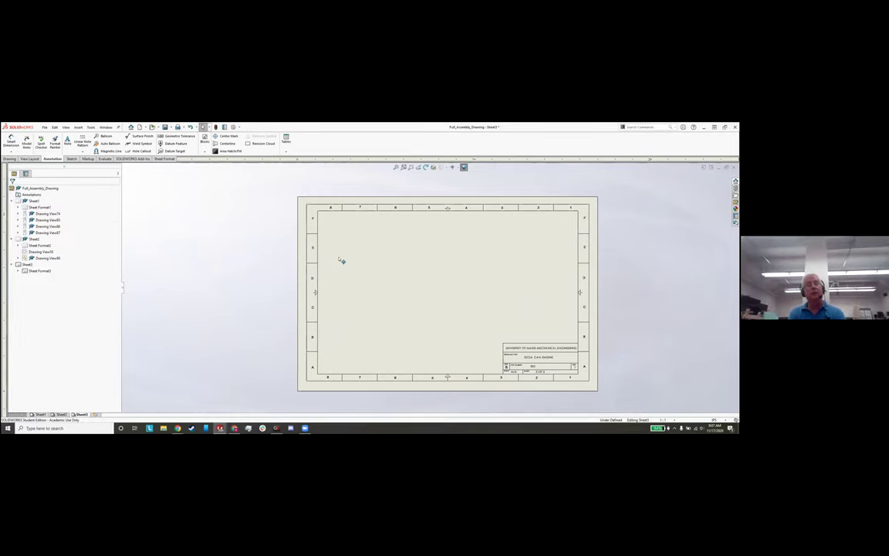
- Insert a bill of materials for the exploded assembly view on Sheet2 and place the table on Sheet3
click(78, 127)
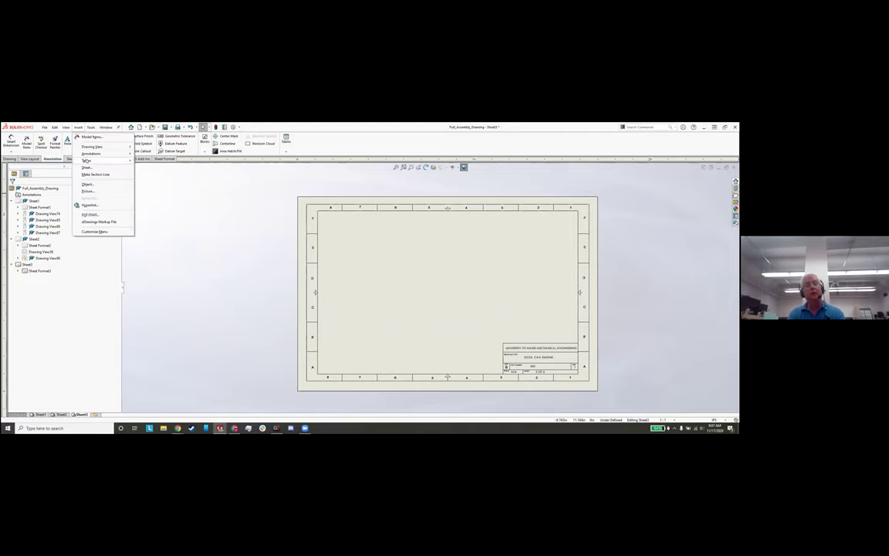
mouse_move(87, 159)
click(154, 175)
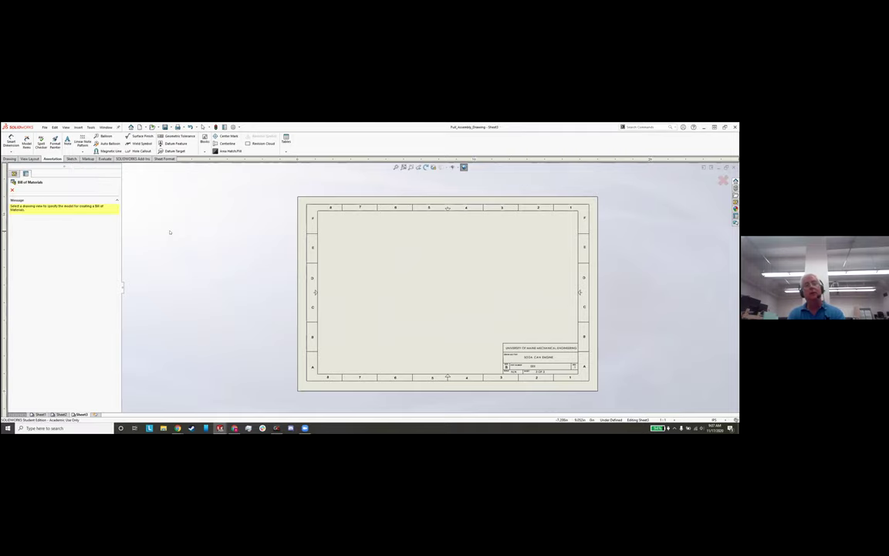
key(Escape)
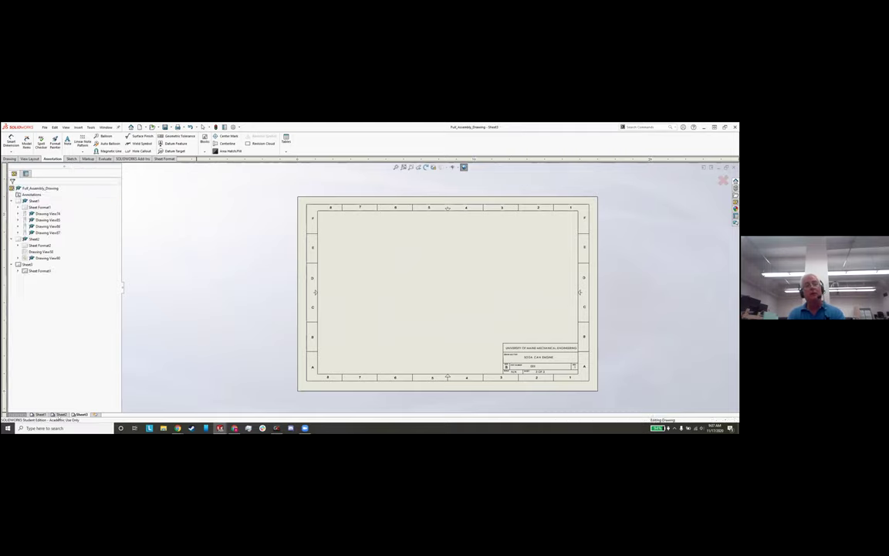
key(ctrl+Page_Up)
click(312, 294)
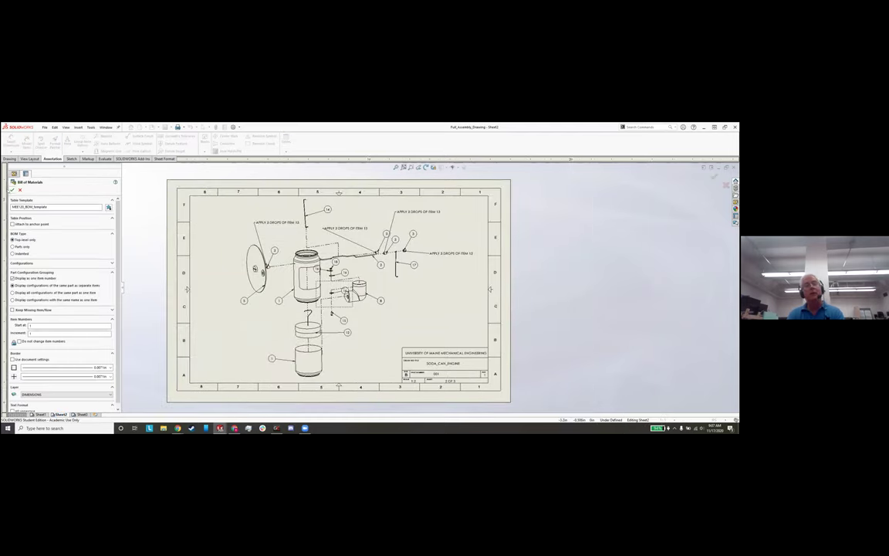
key(Return)
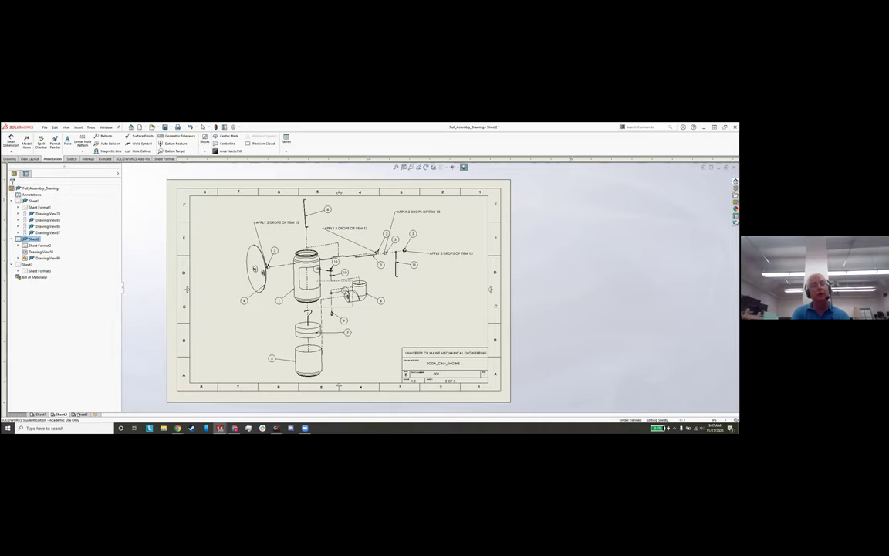
click(81, 415)
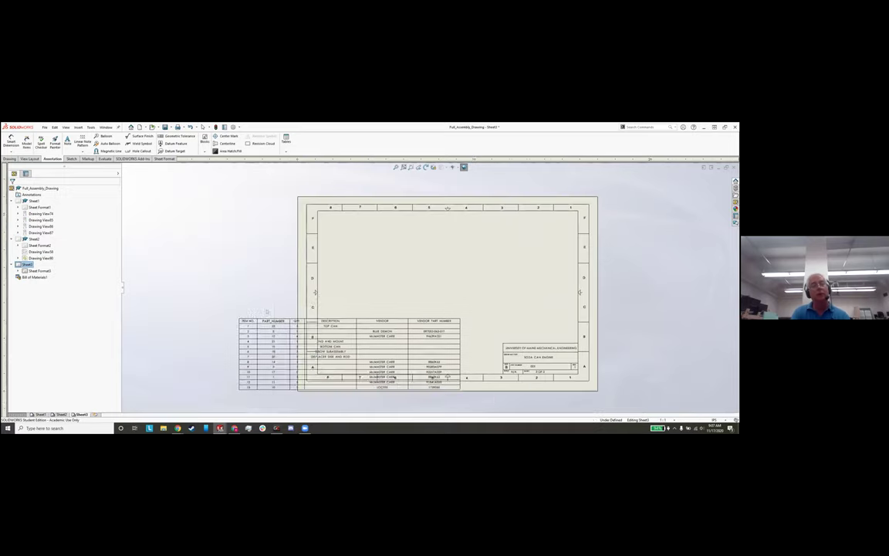
click(34, 276)
right_click(32, 277)
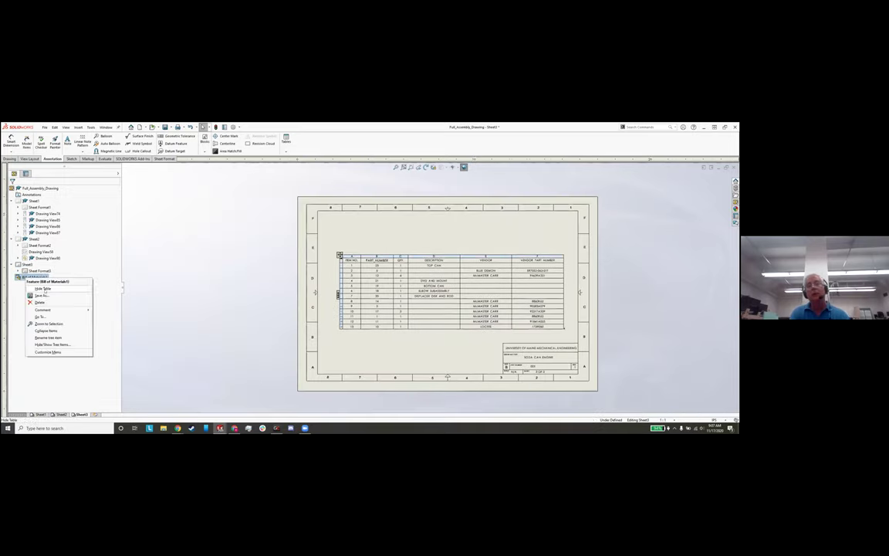
click(48, 338)
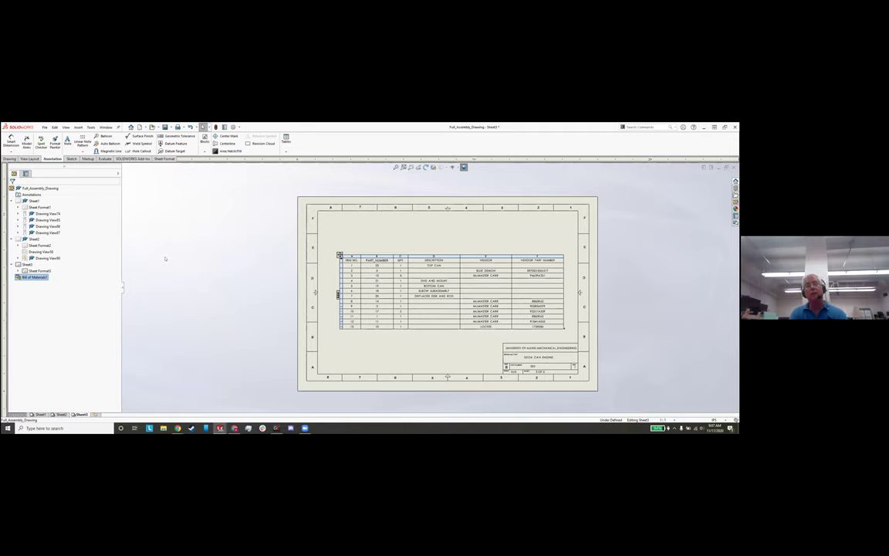
click(202, 272)
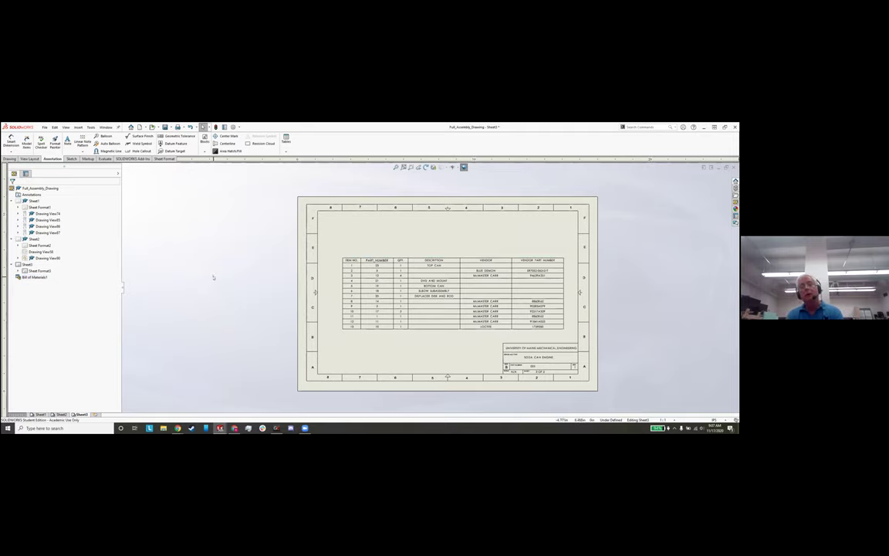
- Delete the bill of materials table from Sheet3 and undo the deletion
click(343, 260)
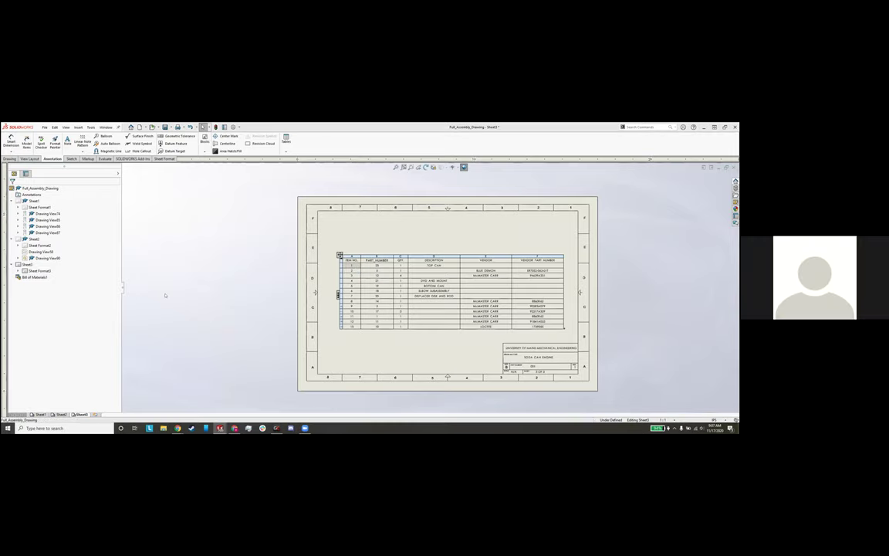
click(339, 254)
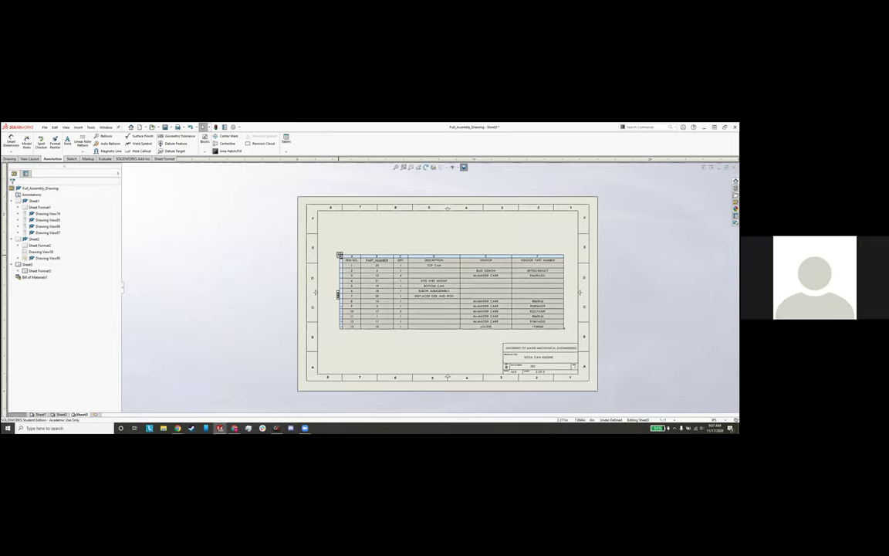
key(Delete)
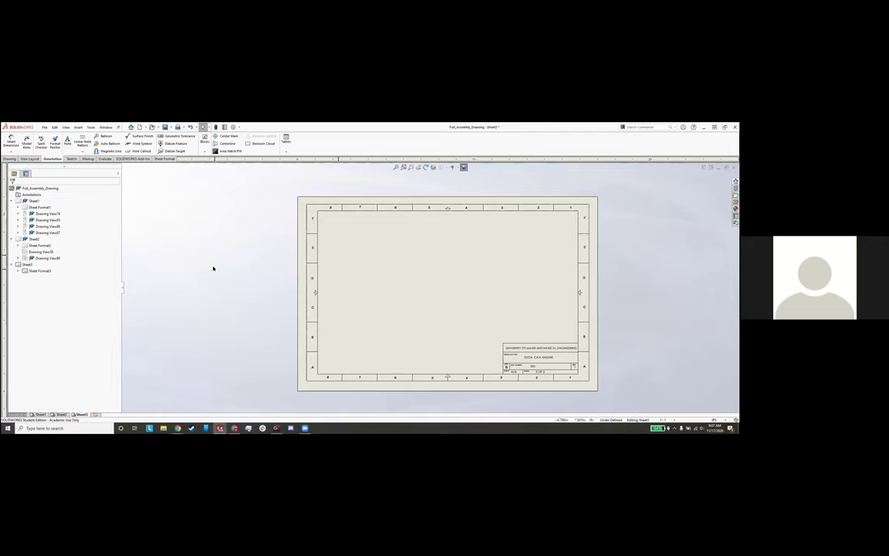
key(ctrl+z)
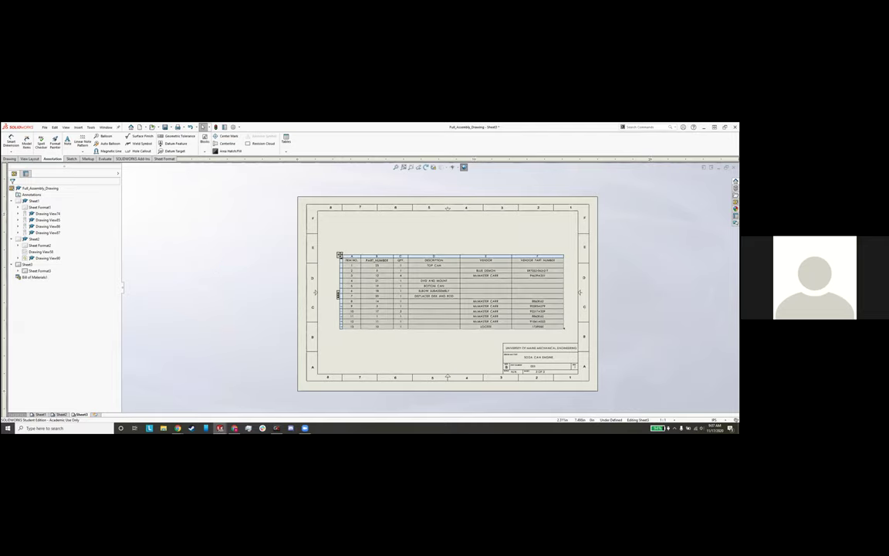
click(340, 254)
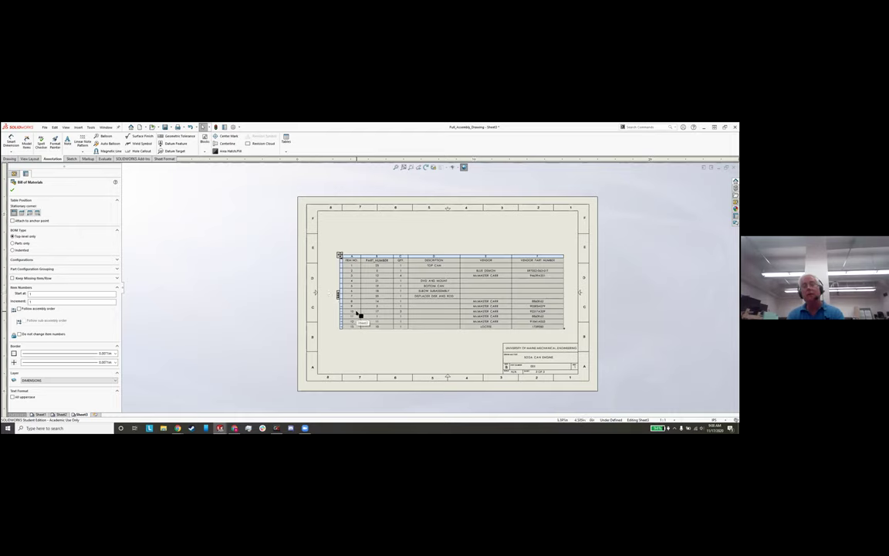
click(155, 368)
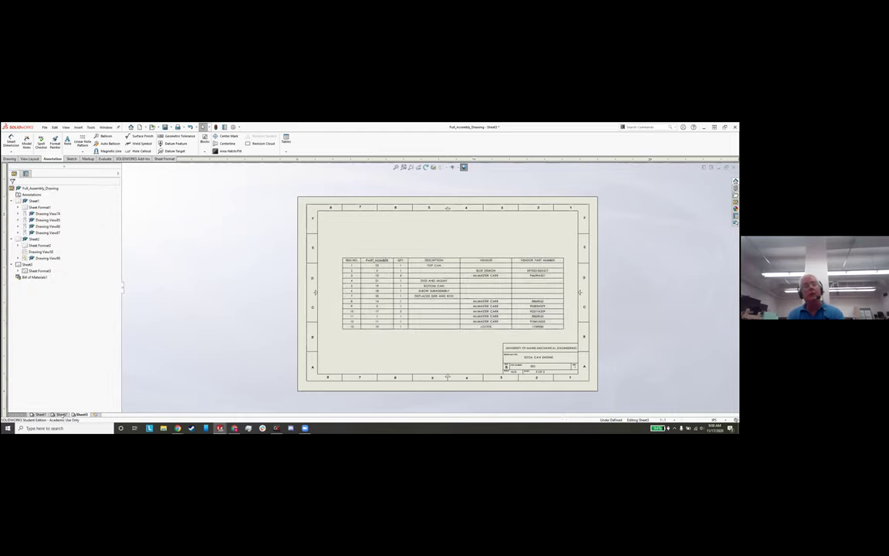
- Select the exploded view on Sheet2 and open the Nut part from the Final Project Parts folder
click(61, 414)
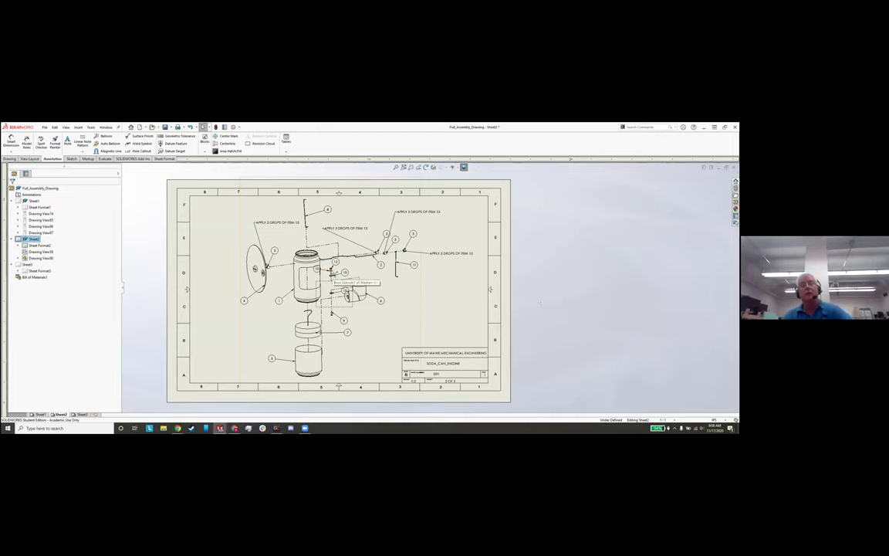
click(403, 253)
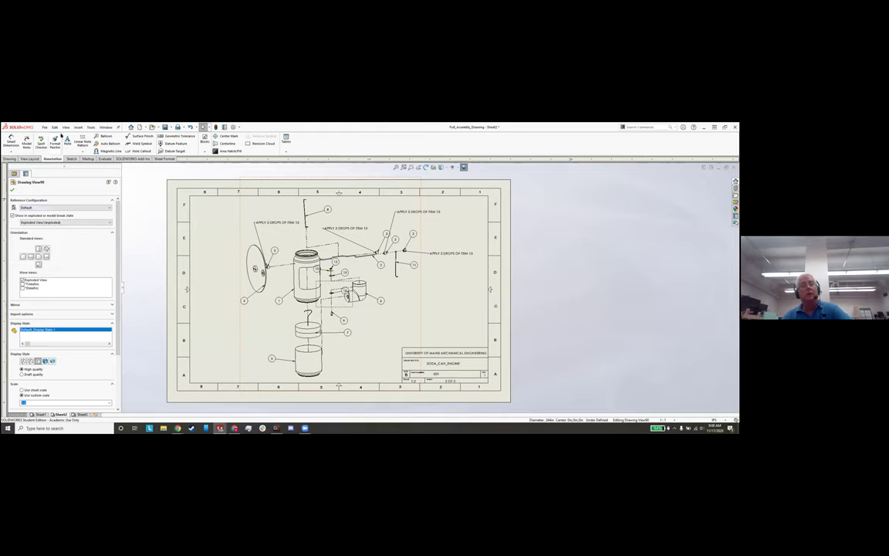
click(45, 127)
click(203, 264)
key(ctrl+o)
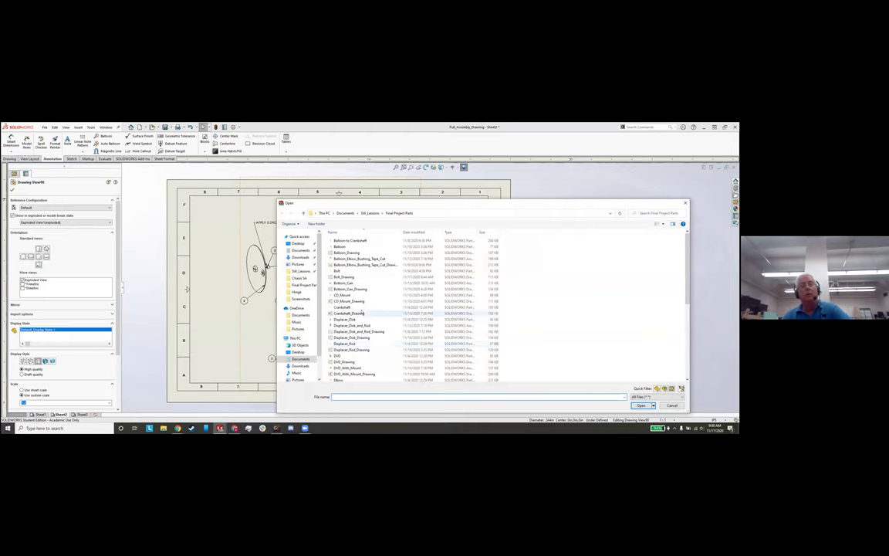
scroll(363, 313, down, 5)
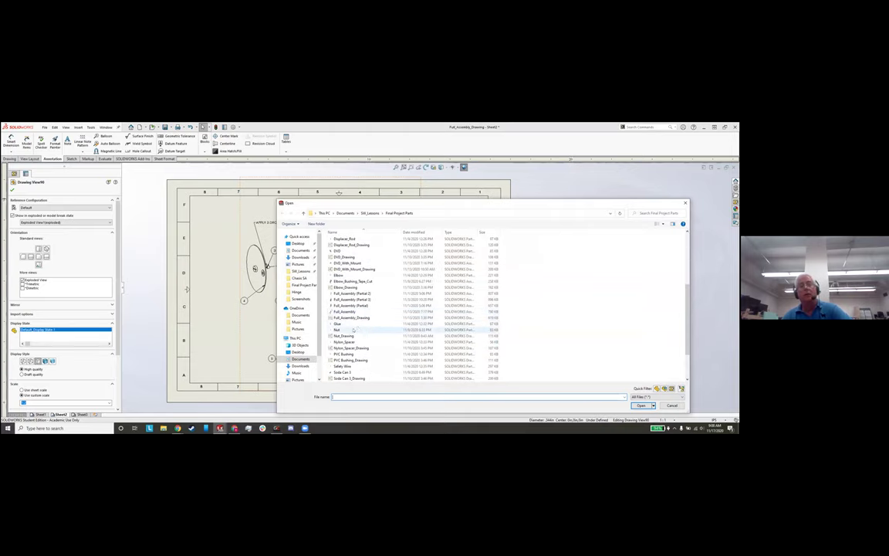
double_click(353, 329)
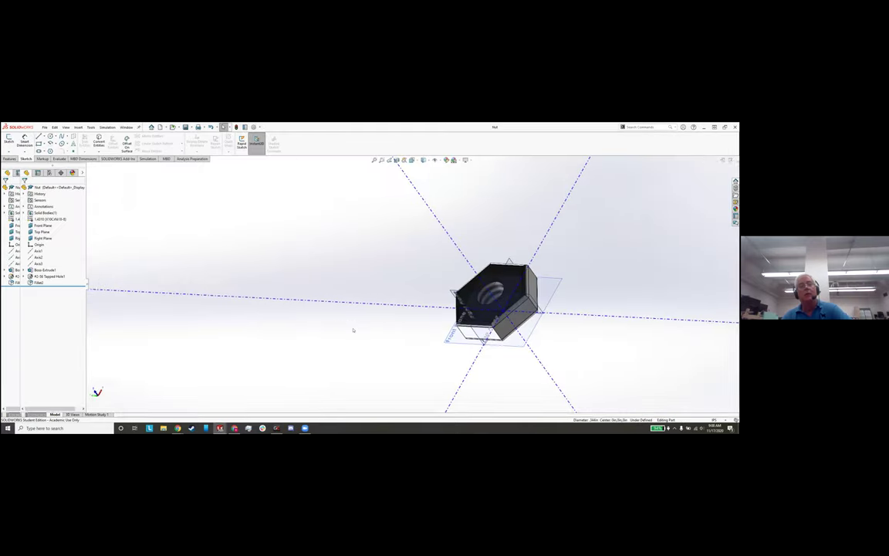
- Review the custom properties in the Nut part's Summary Information and accept them
middle_drag(353, 329, 487, 268)
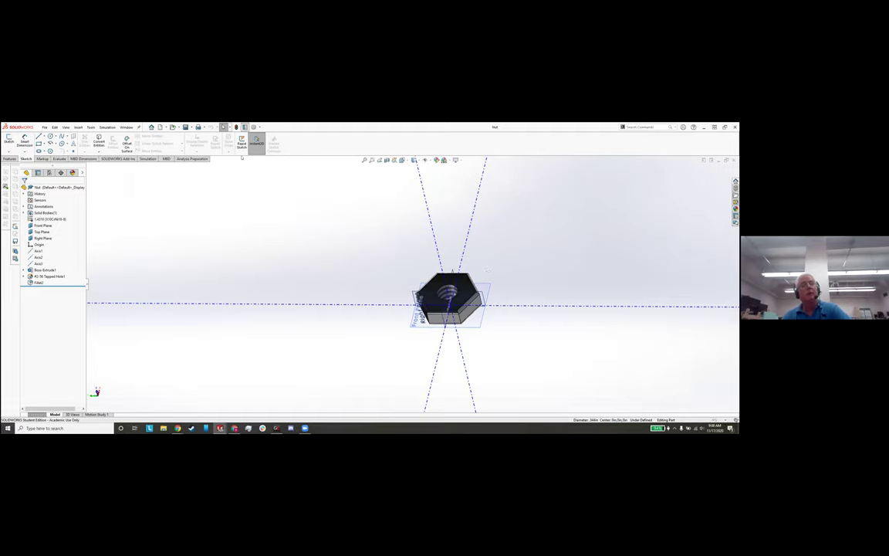
click(245, 126)
drag(538, 172, 567, 165)
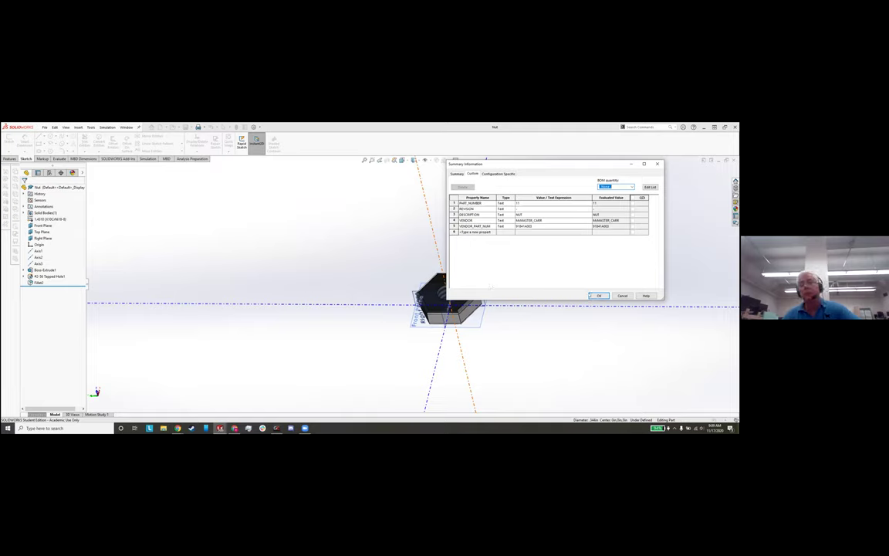
click(599, 296)
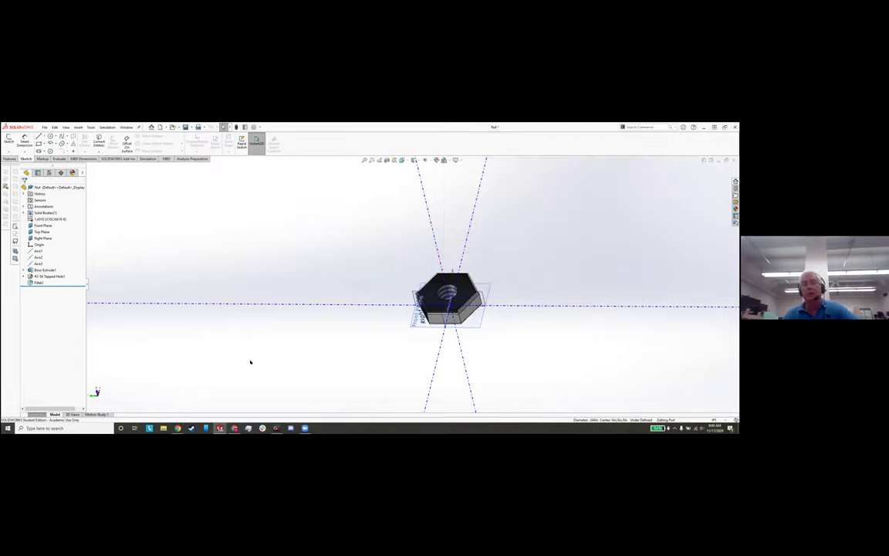
- Return to Full_Assembly_Drawing, activate Sheet3 and delete its bill of materials table
mouse_move(220, 427)
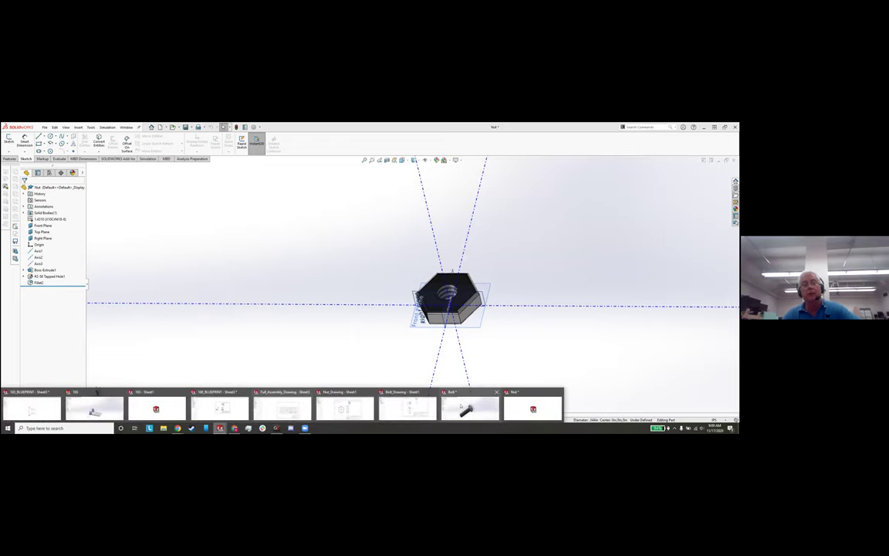
click(288, 409)
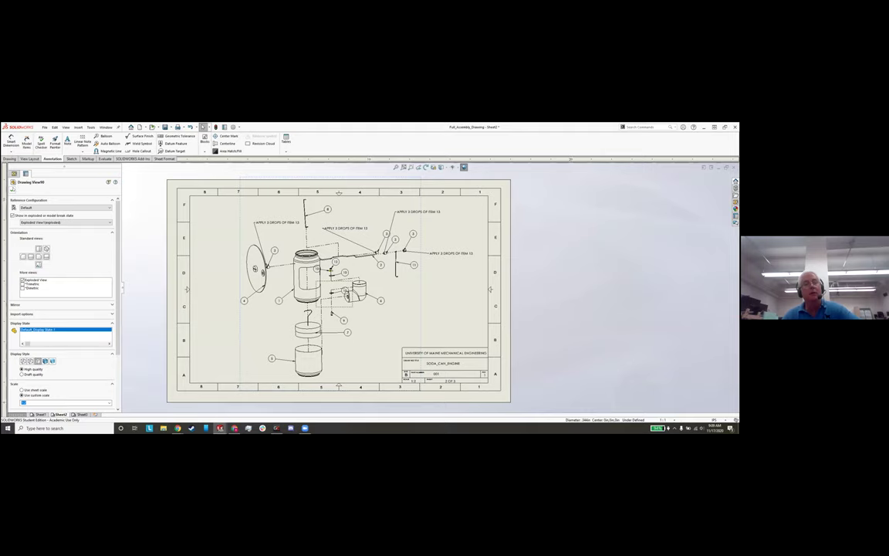
click(14, 172)
double_click(28, 264)
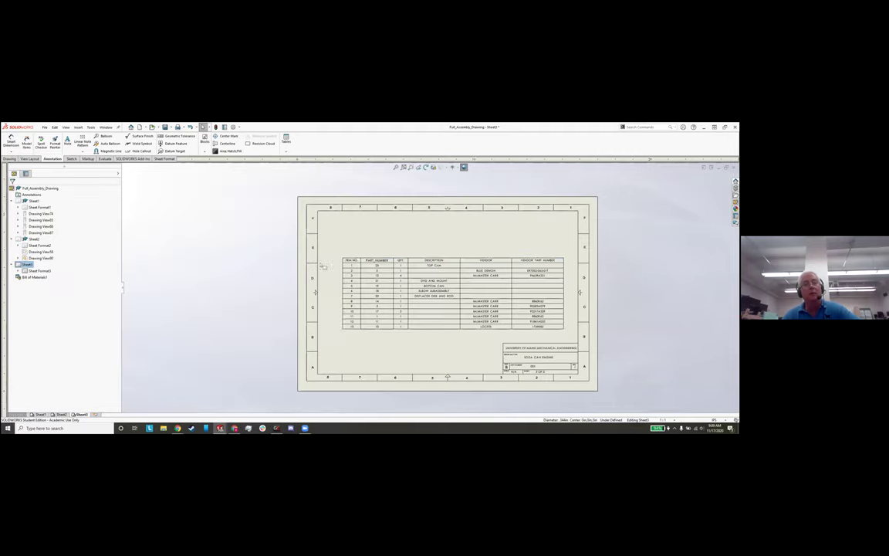
click(339, 255)
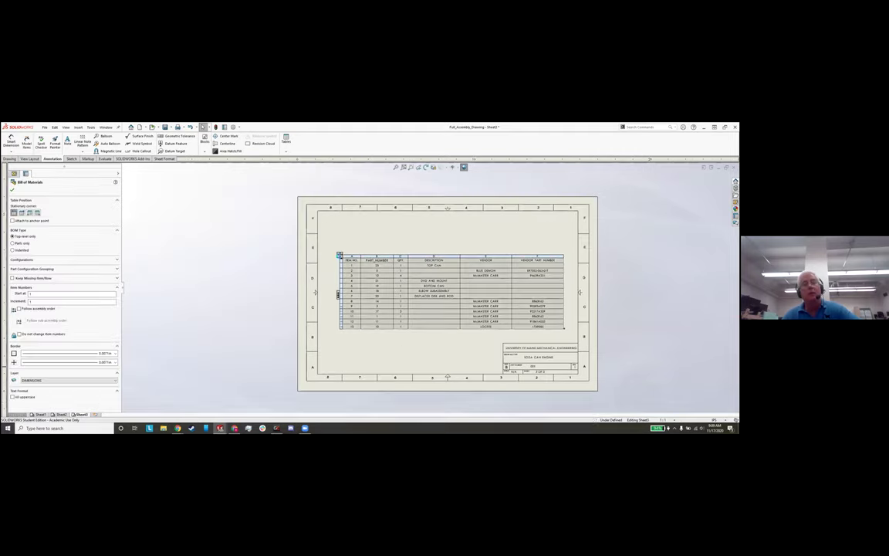
key(Delete)
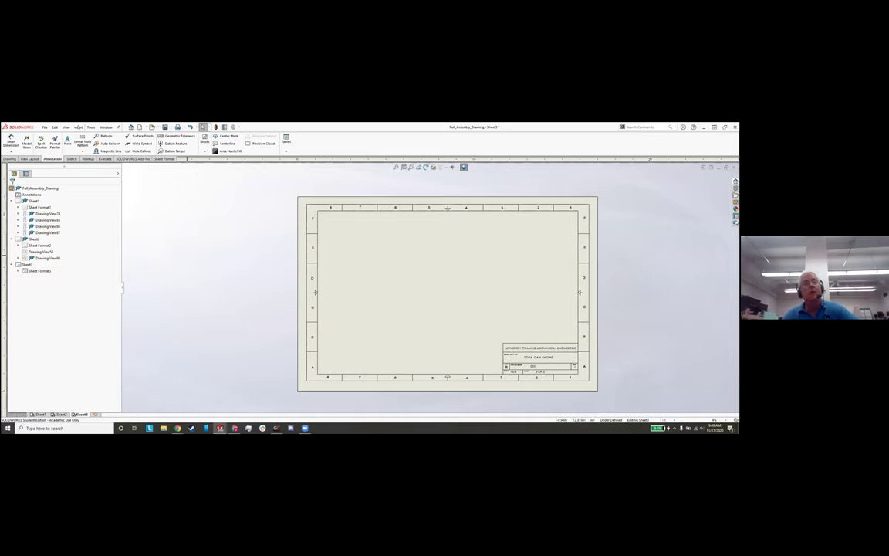
- Start a new bill of materials for Sheet3, using the exploded assembly view on Sheet2 as its source
click(78, 127)
mouse_move(100, 162)
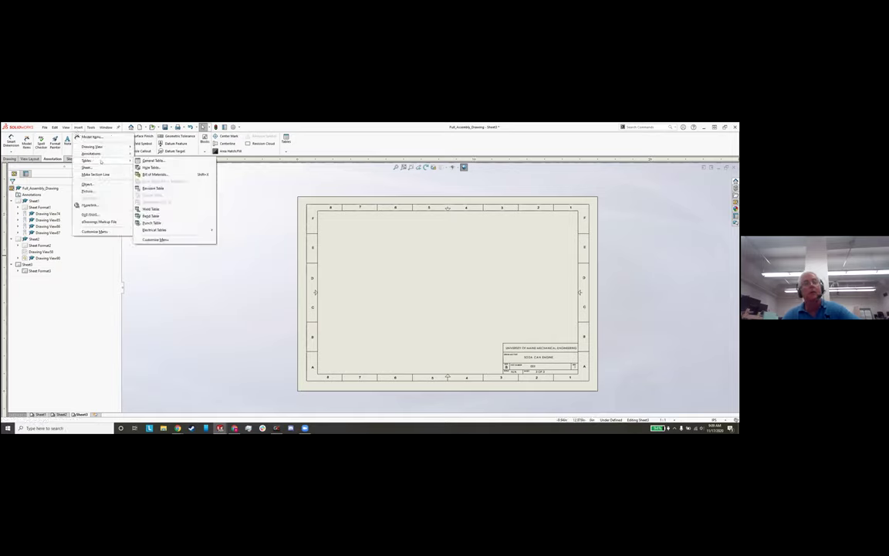
click(153, 175)
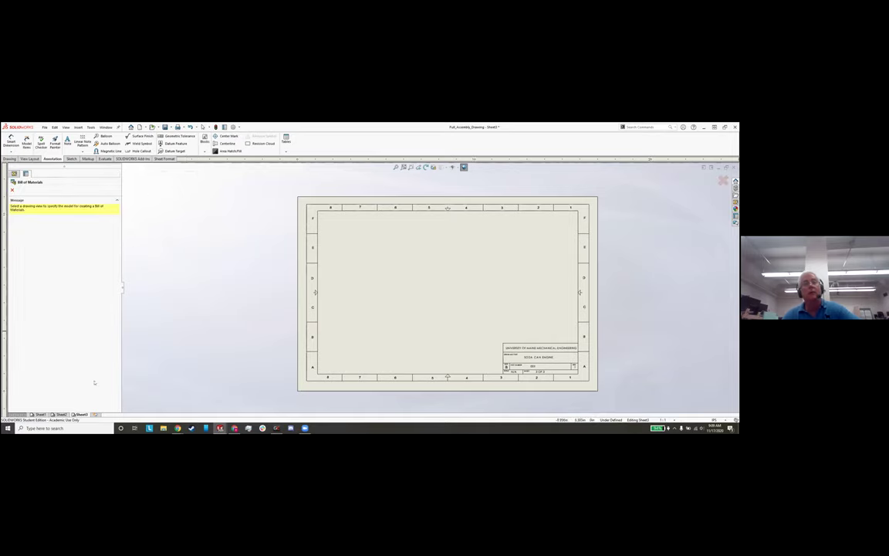
click(60, 414)
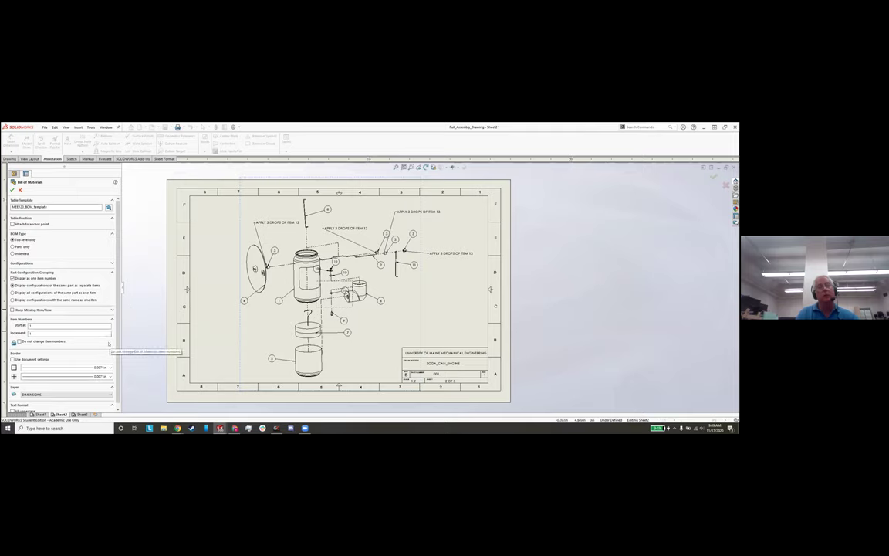
- Review the bill of materials options for configurations, part grouping, missing items, item numbering, border and layer
scroll(109, 345, down, 1)
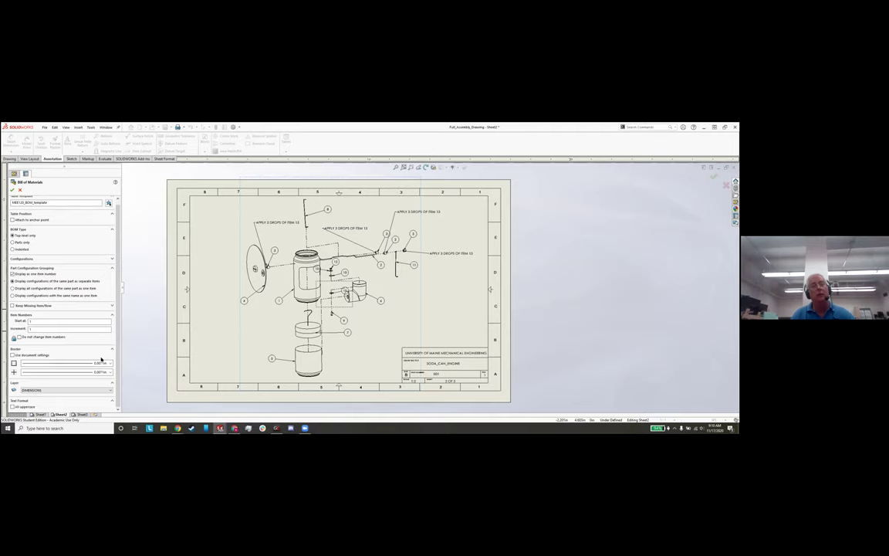
scroll(101, 359, up, 1)
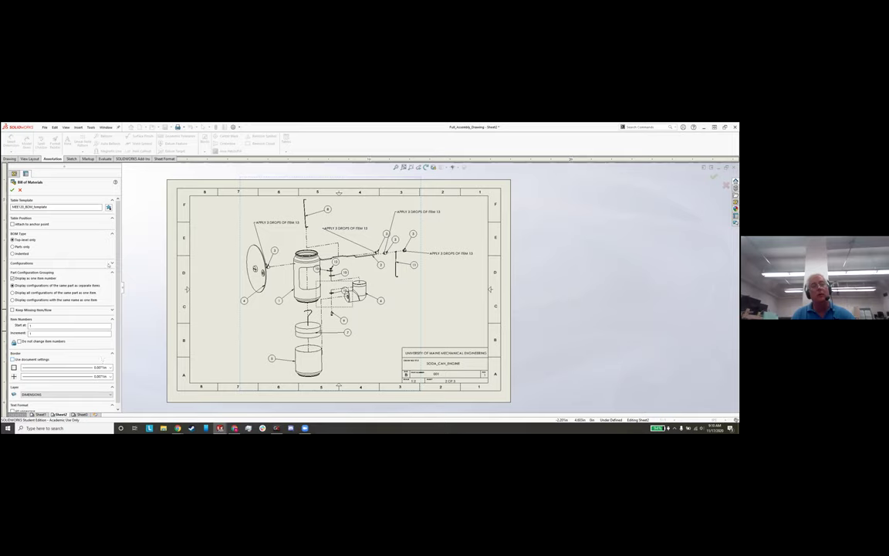
click(110, 264)
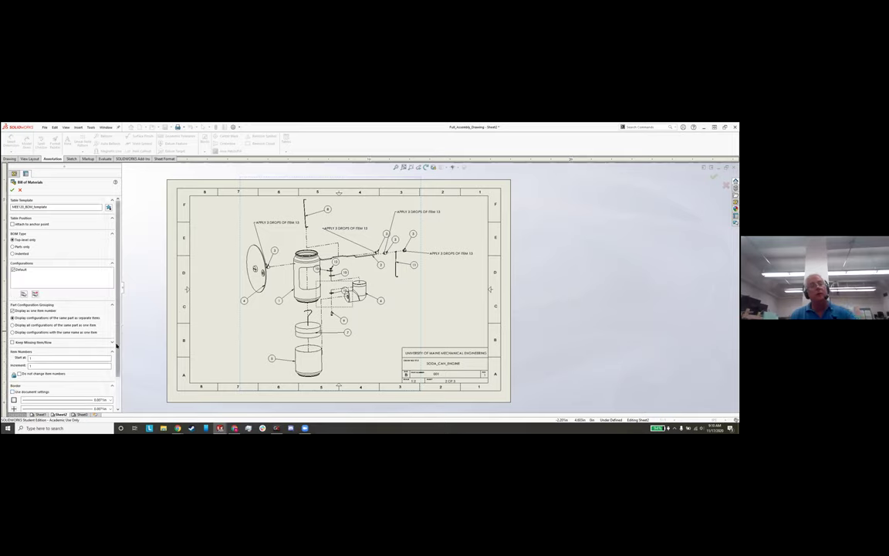
click(13, 342)
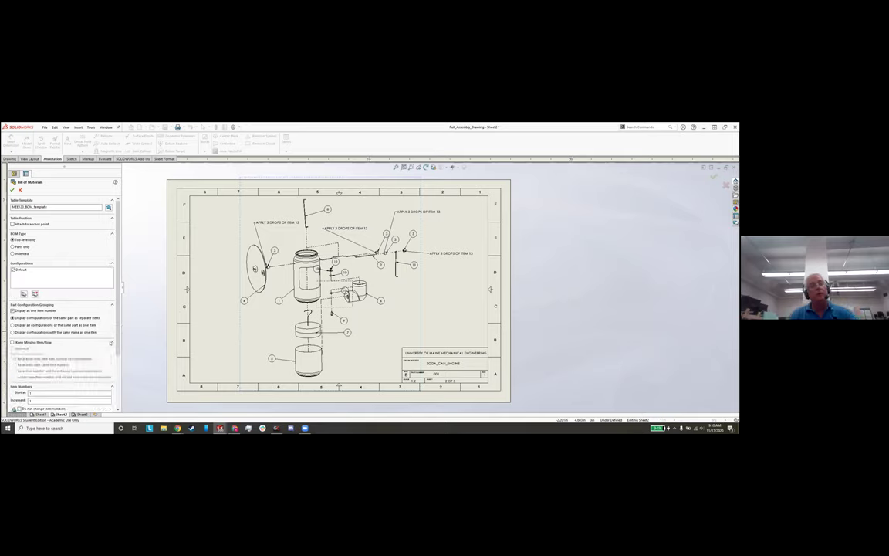
scroll(108, 351, down, 3)
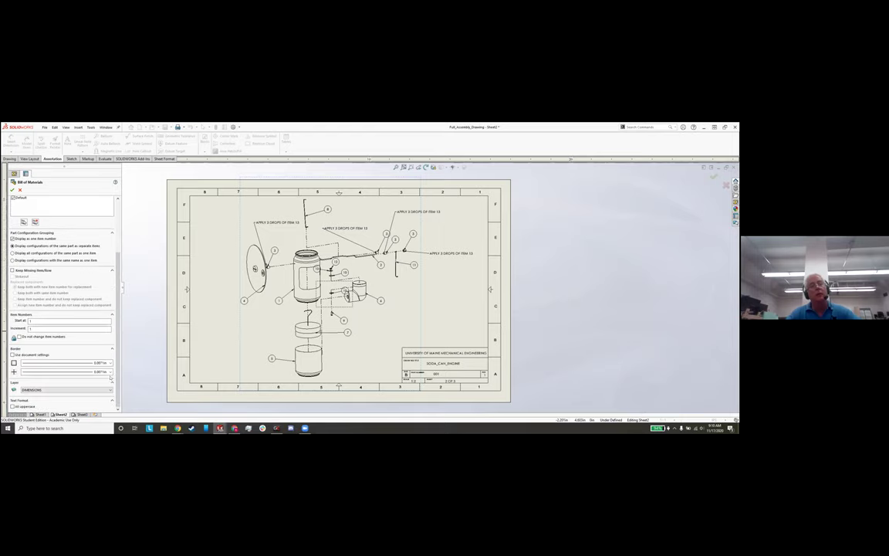
click(109, 390)
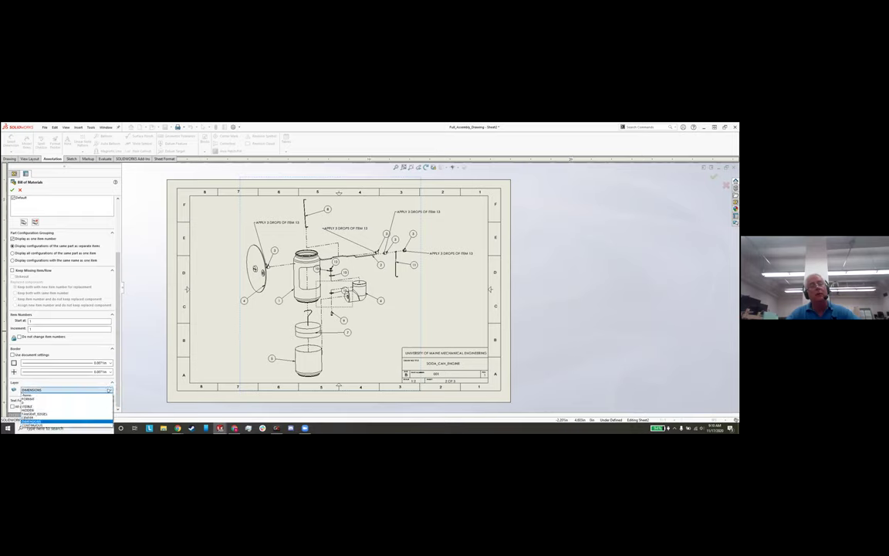
click(109, 390)
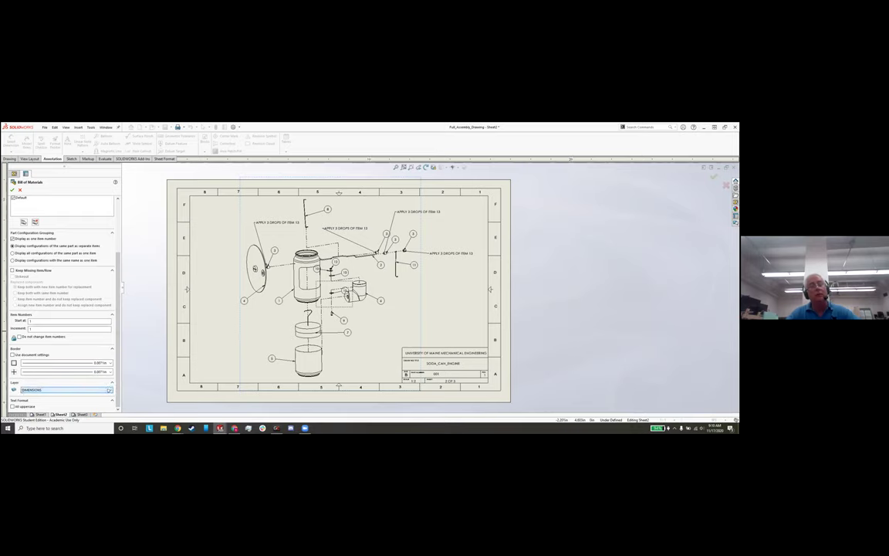
scroll(109, 390, down, 1)
scroll(109, 390, up, 1)
scroll(101, 384, up, 2)
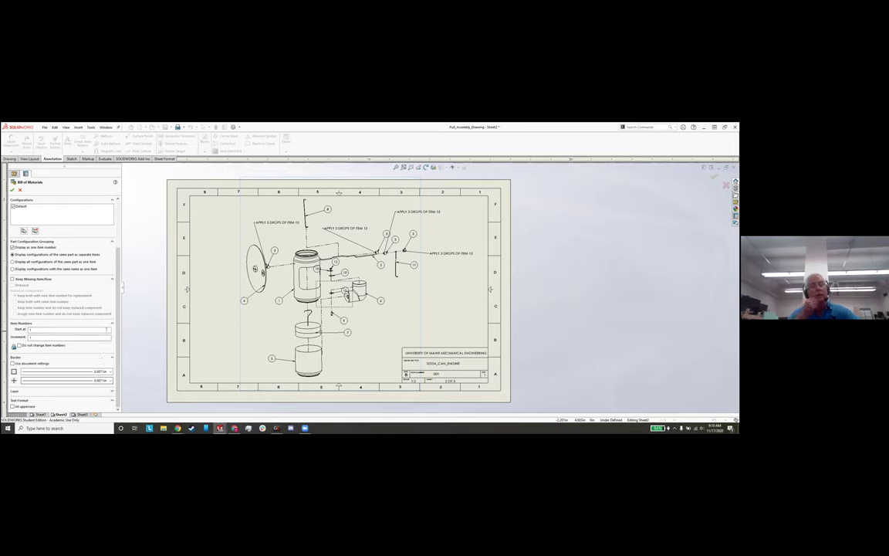
scroll(96, 314, up, 2)
scroll(83, 286, up, 1)
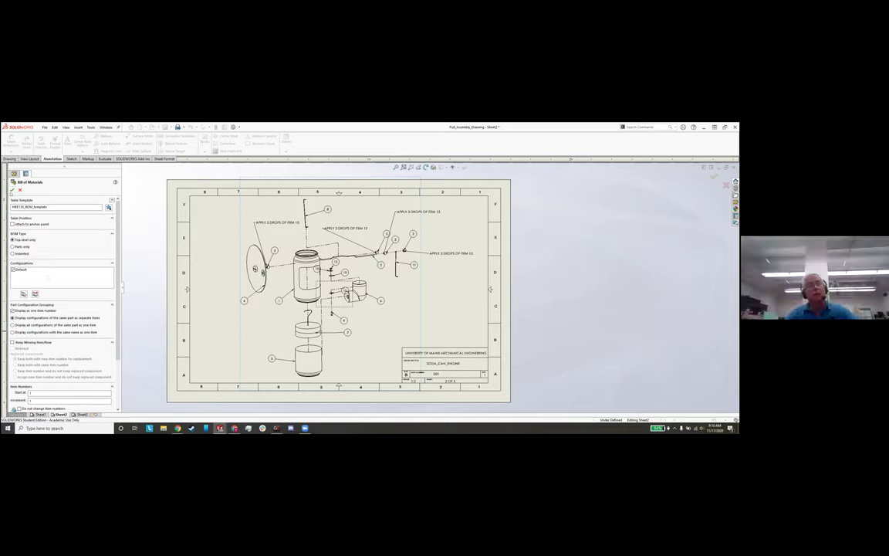
- Accept the top-level-only bill of materials and place the table on Sheet3, clear of the title block
click(13, 190)
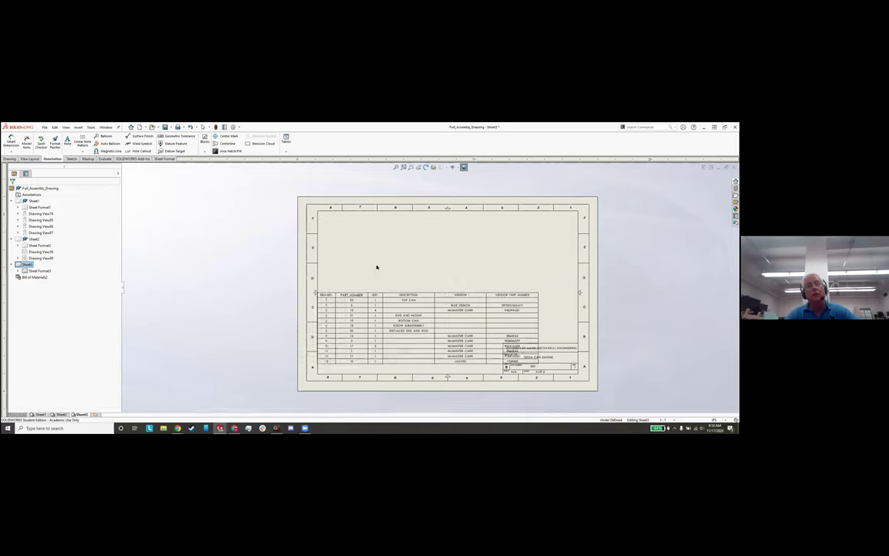
click(341, 249)
click(341, 249)
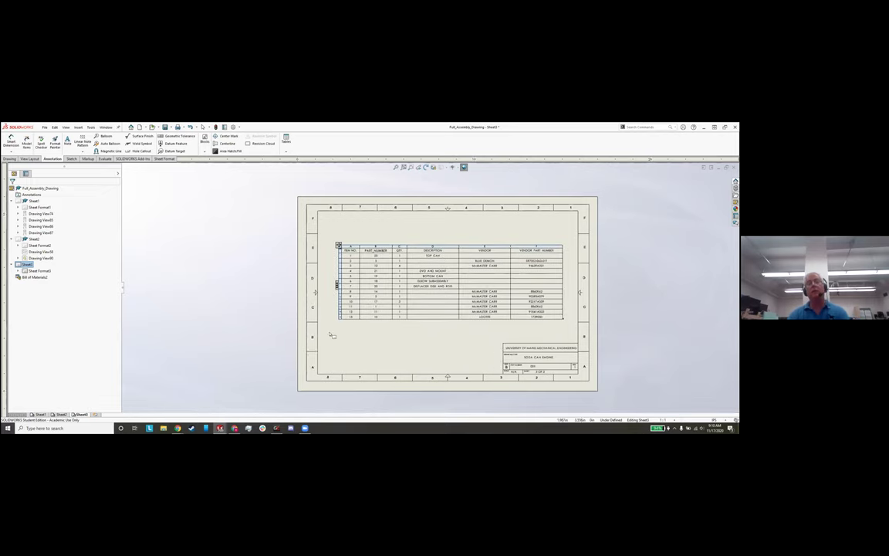
click(305, 261)
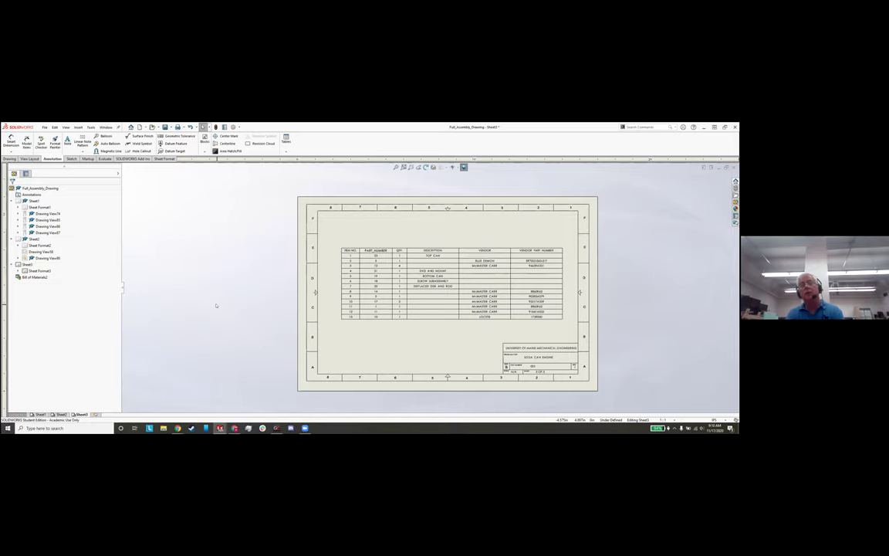